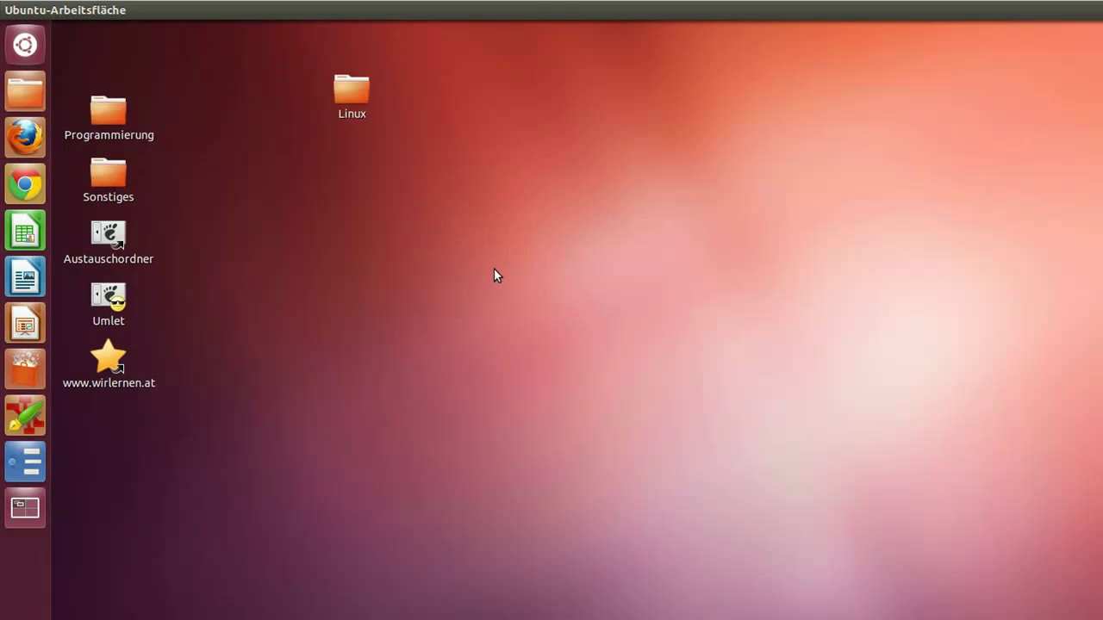
right_click(463, 229)
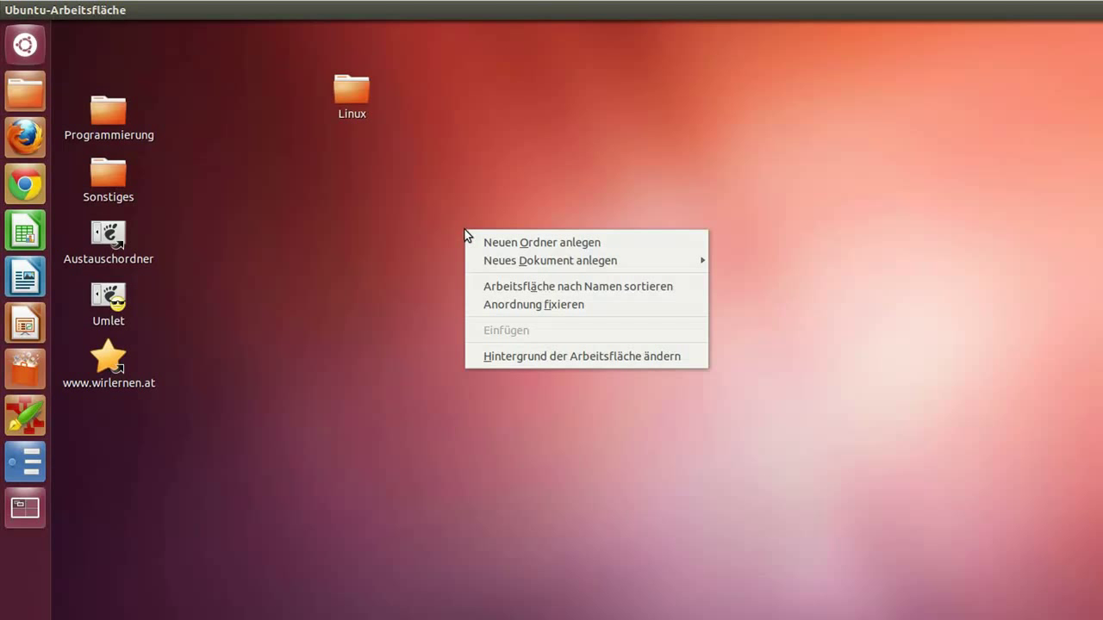
left_click(505, 202)
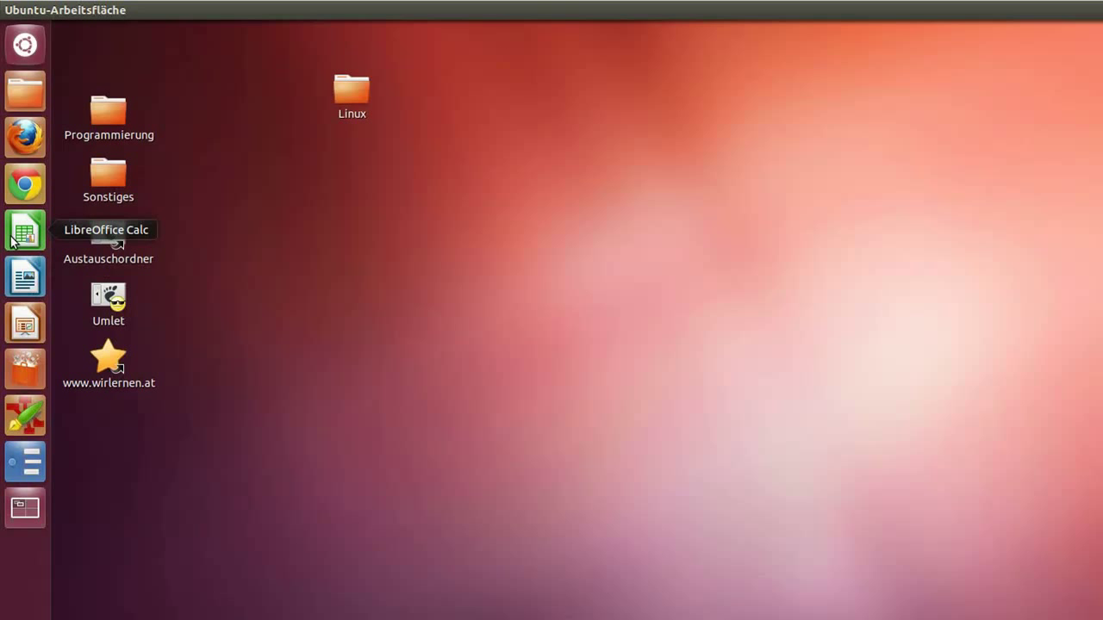
Launch the Firefox web browser and look through its available commands, including the recent browsing history
right_click(31, 138)
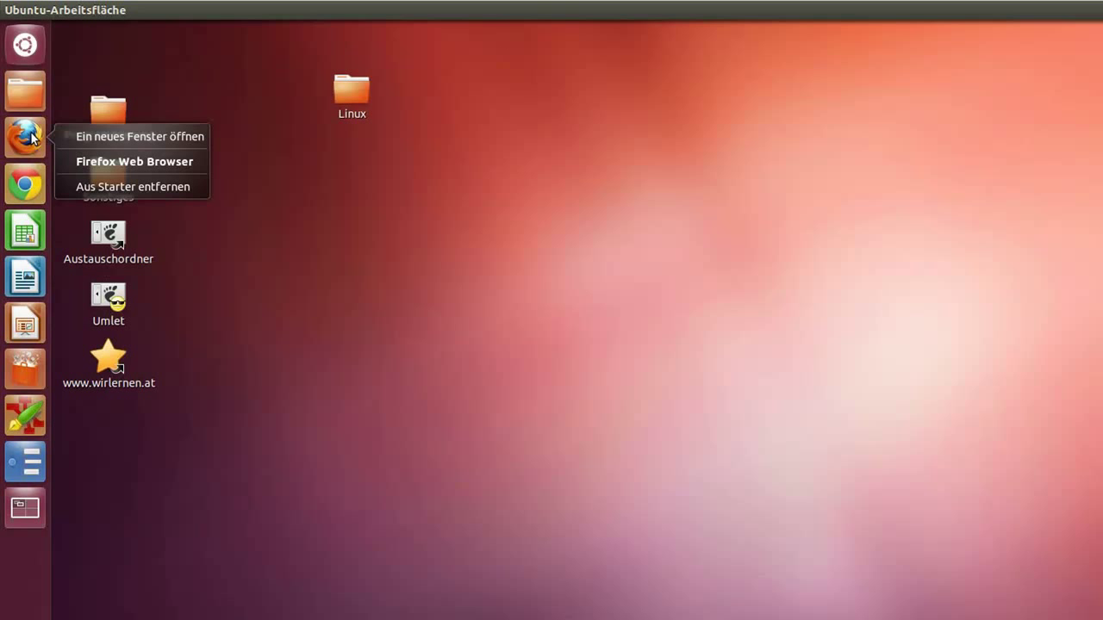
left_click(90, 162)
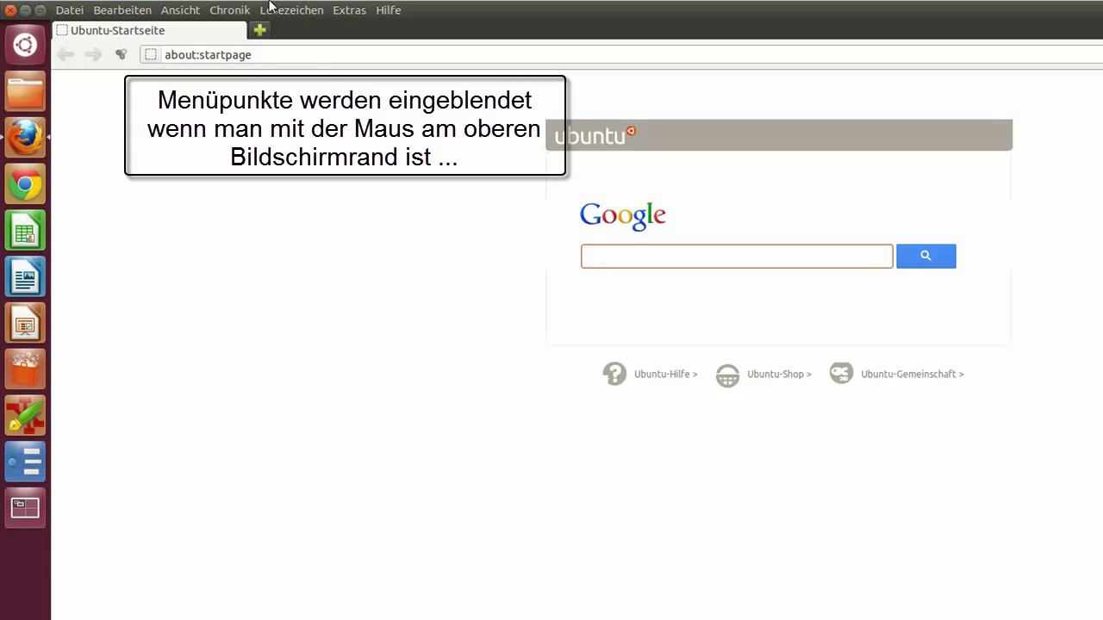
left_click(68, 13)
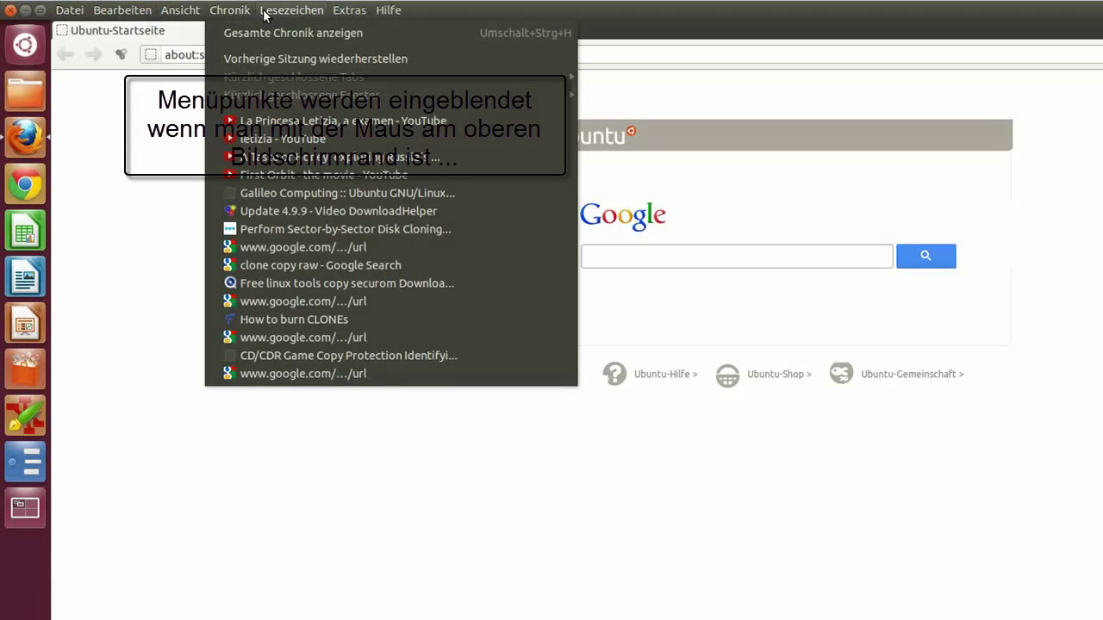
mouse_move(291, 10)
left_click(186, 329)
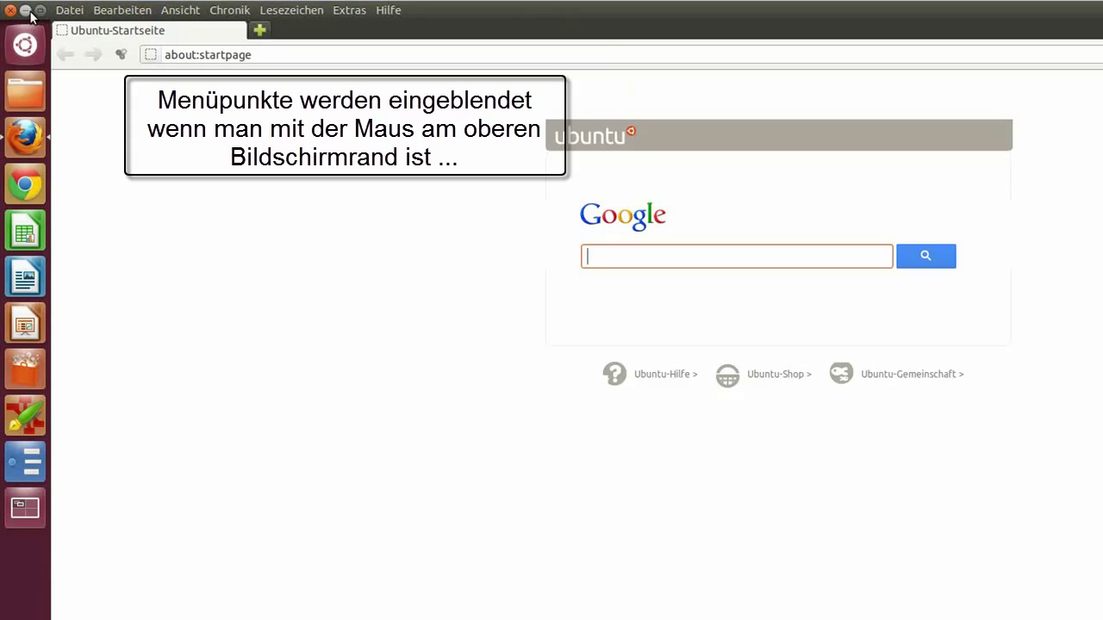
Minimize the Firefox window to reveal the desktop and restore it from the launcher
left_click(26, 11)
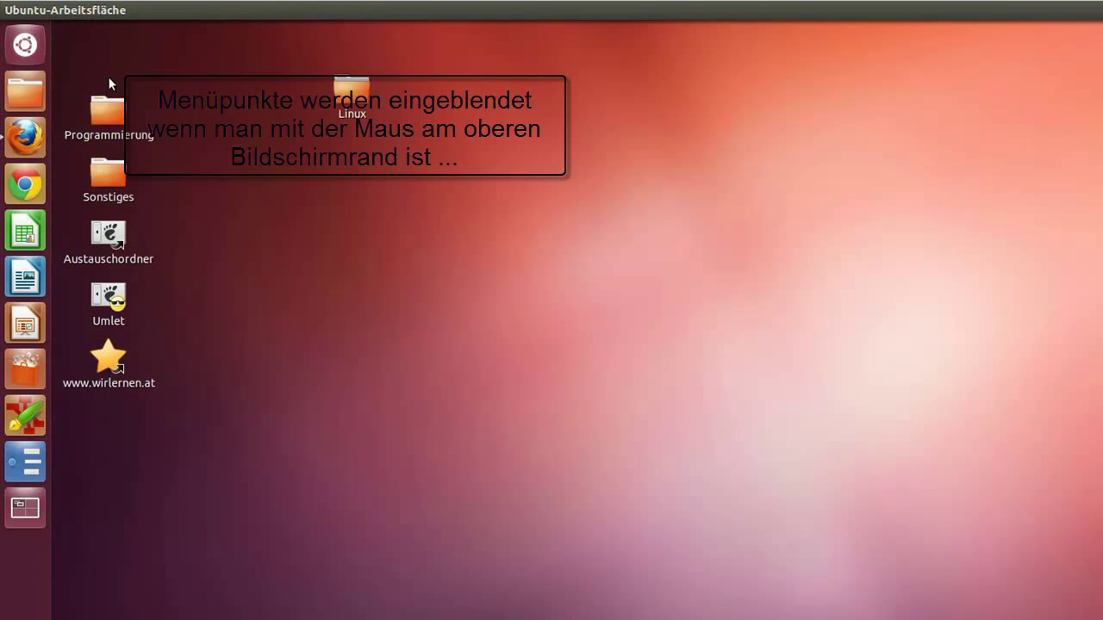
mouse_move(37, 14)
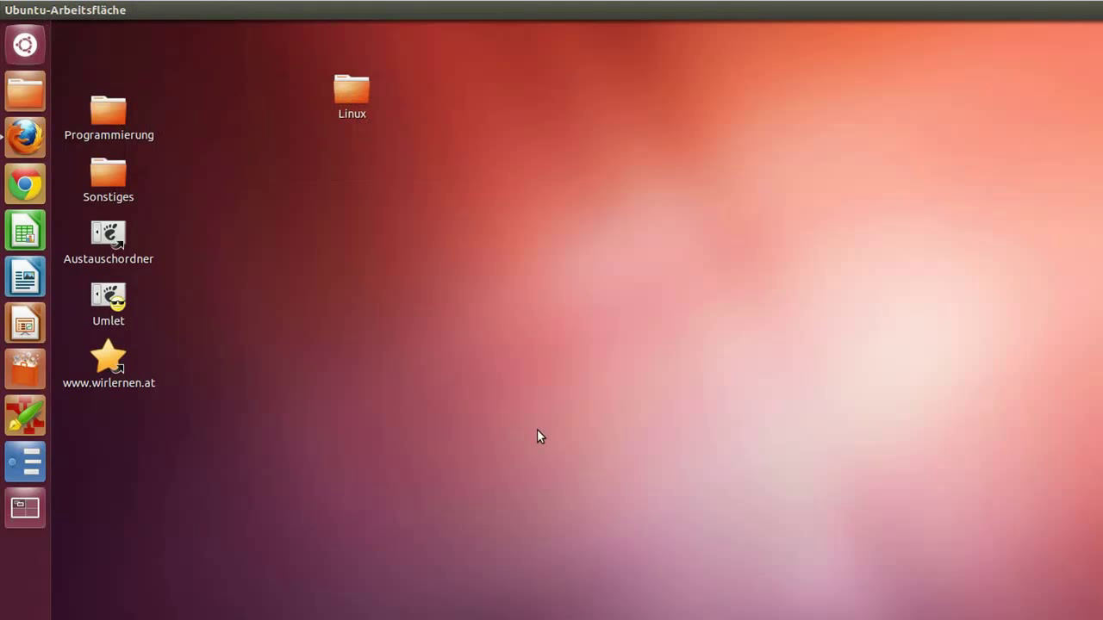
left_click(23, 138)
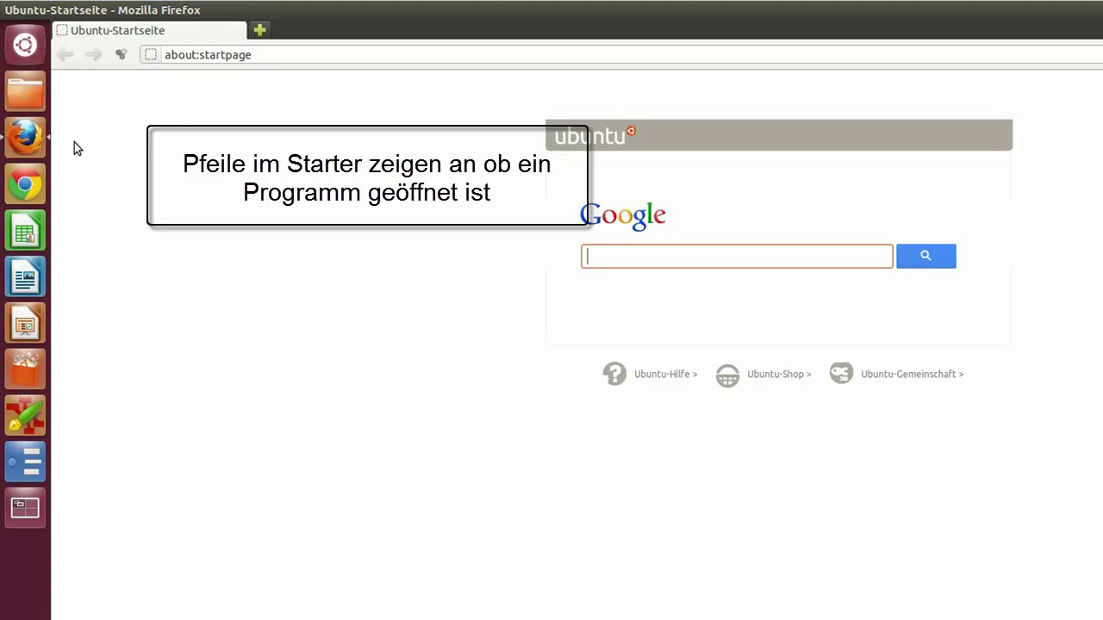
Open a new empty tab beside the Ubuntu start page in Firefox
left_click(71, 10)
mouse_move(97, 37)
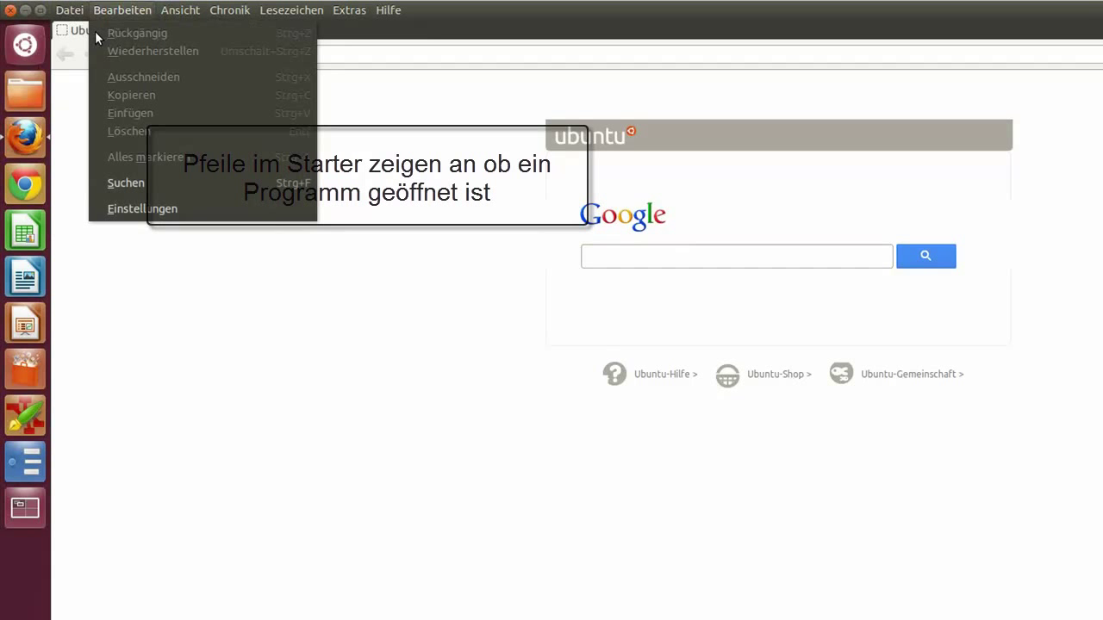
left_click(75, 32)
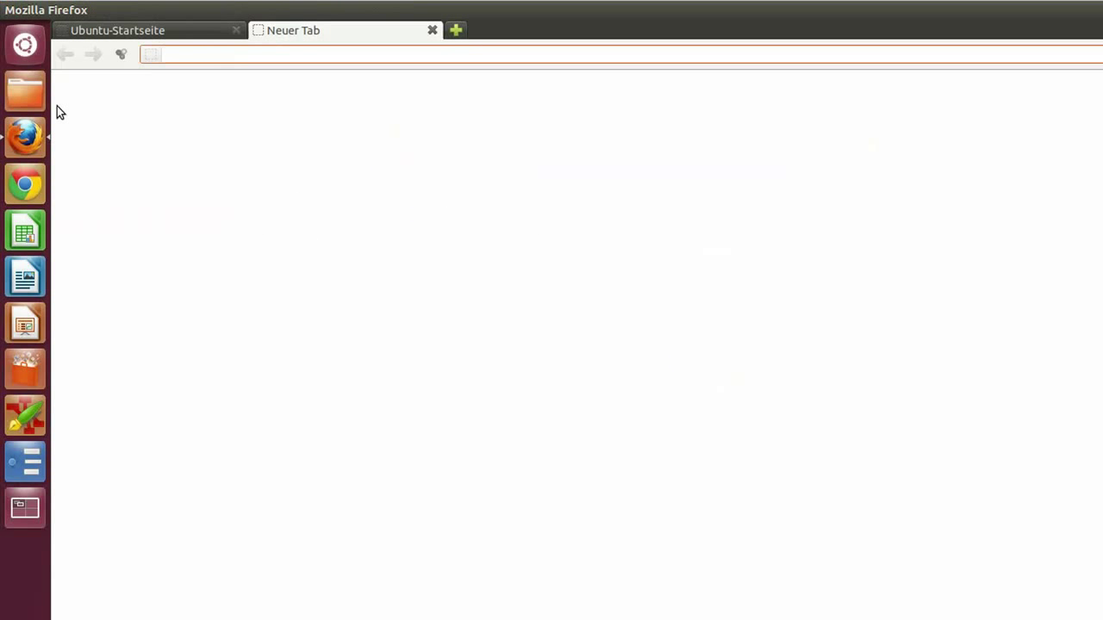
Bring up Firefox through its launcher options and switch to the Ubuntu start page tab and back to the empty tab
right_click(32, 143)
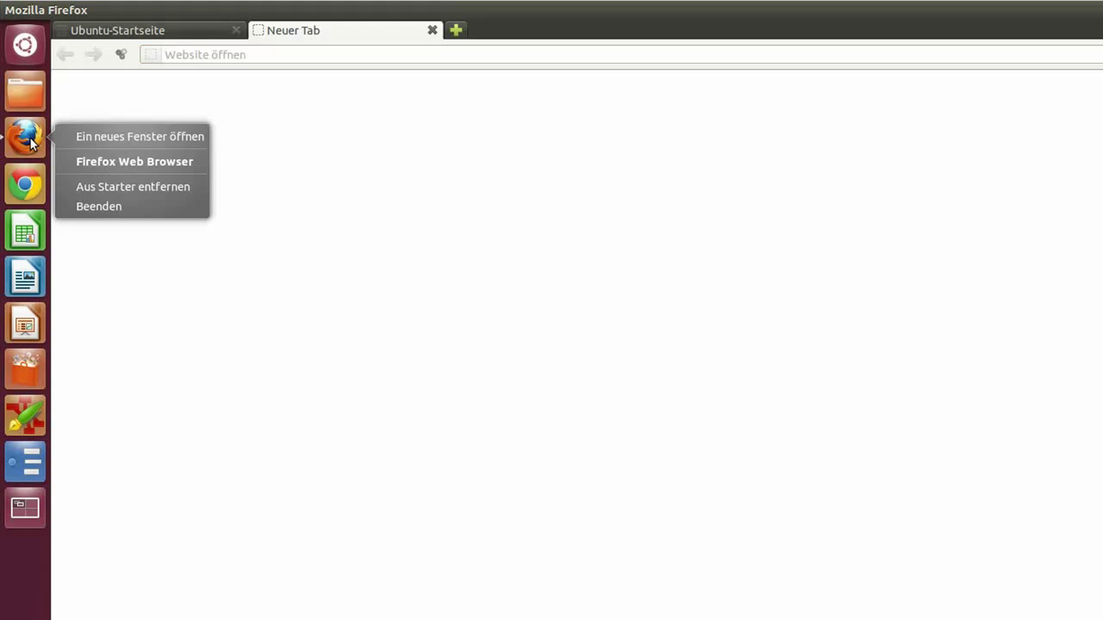
left_click(81, 166)
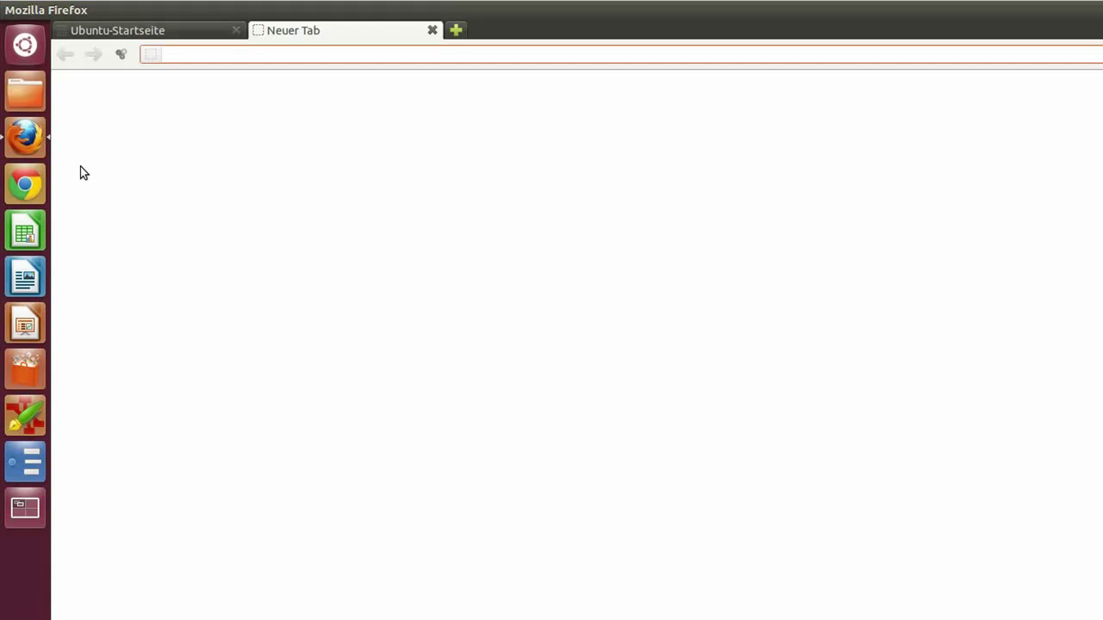
left_click(236, 92)
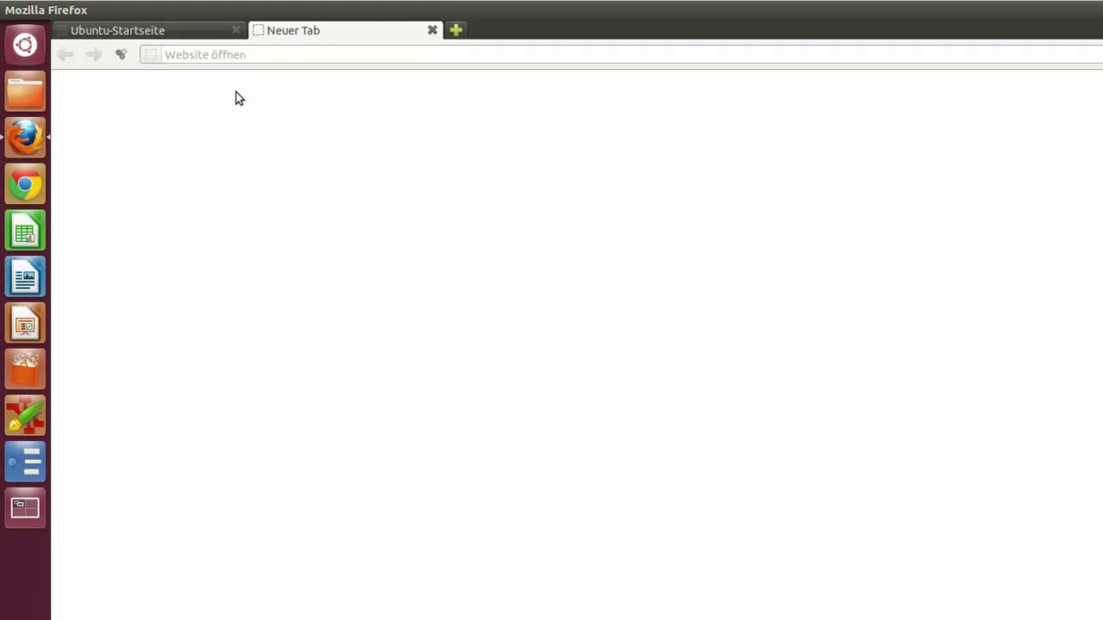
left_click(131, 35)
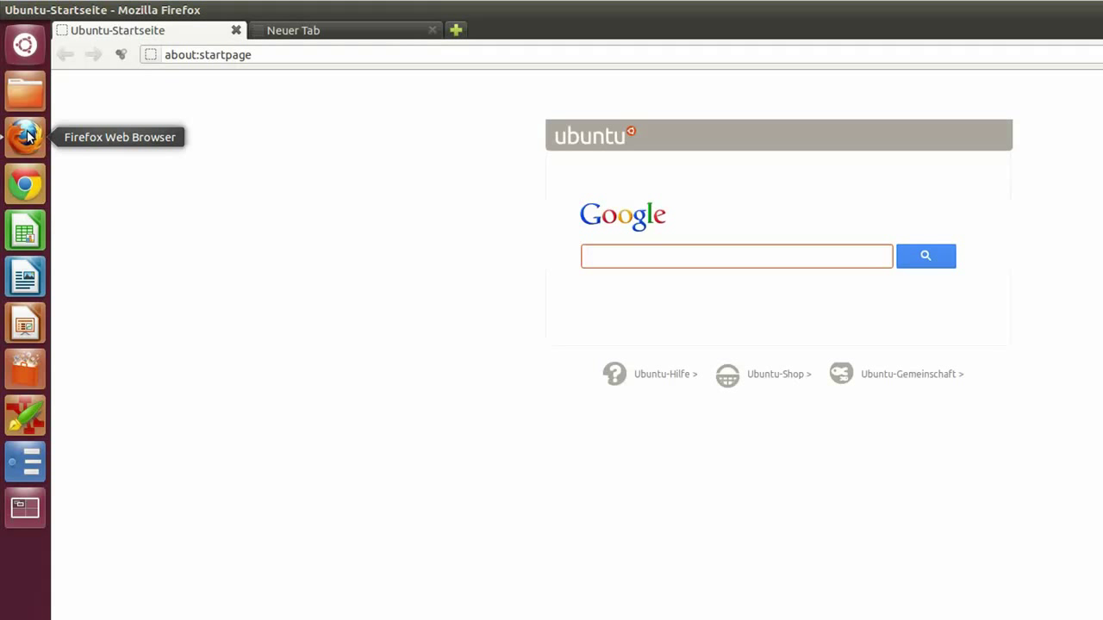
left_click(314, 32)
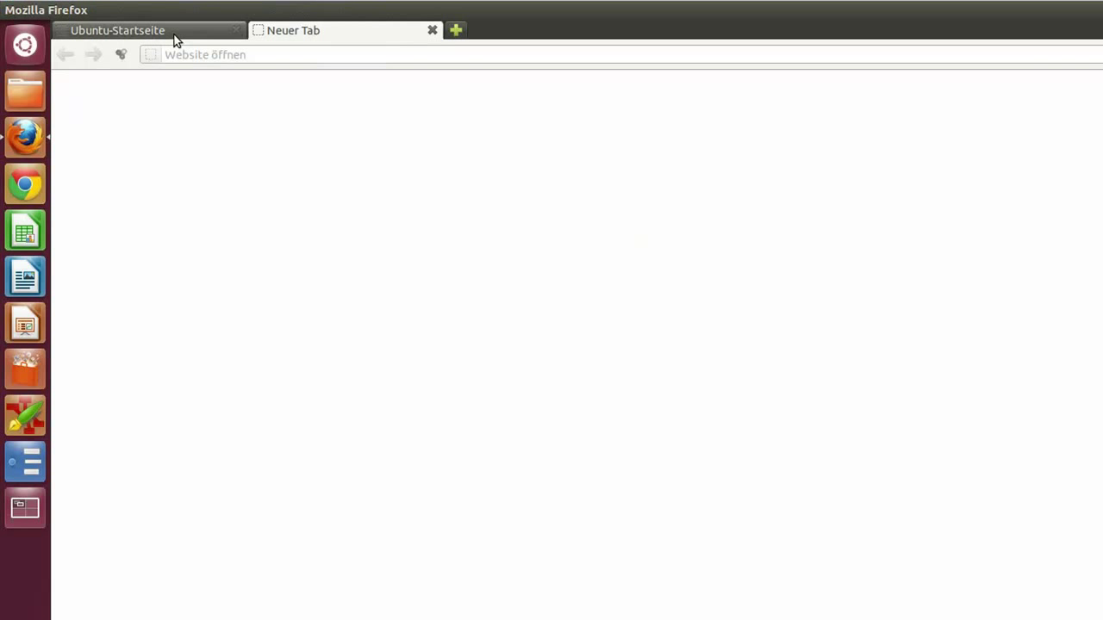
Close the Firefox window together with both open tabs
left_click(184, 55)
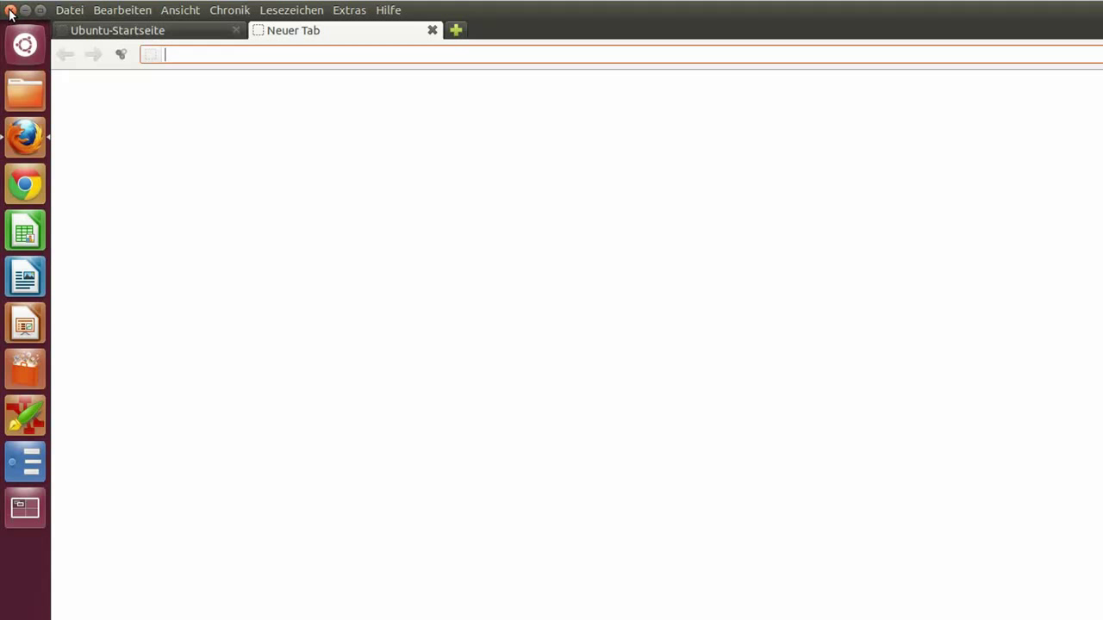
left_click(10, 13)
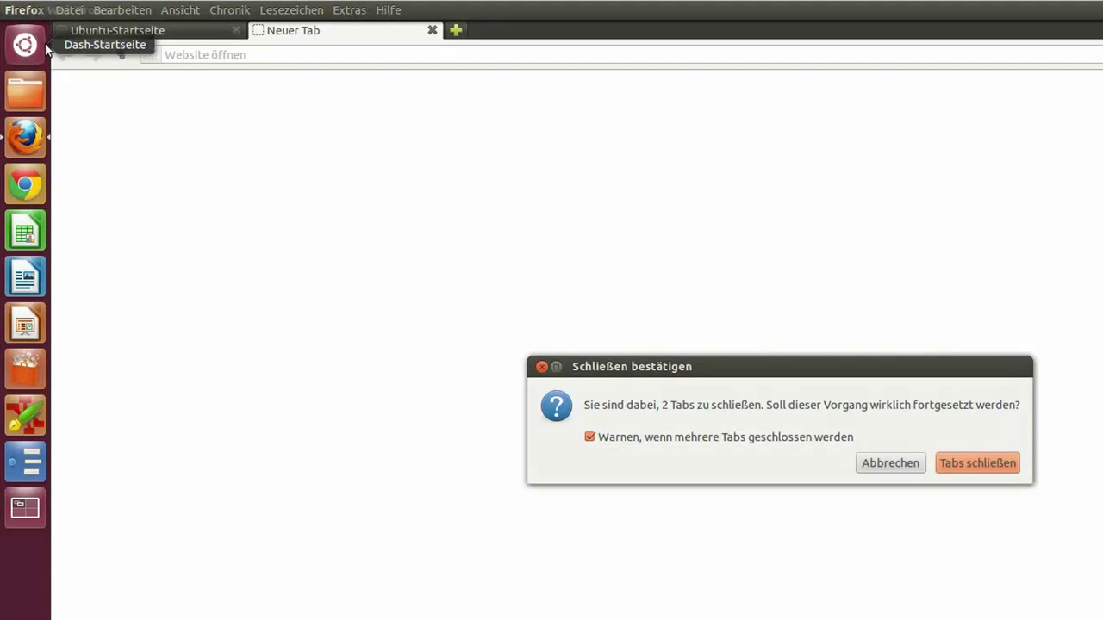
left_click(956, 464)
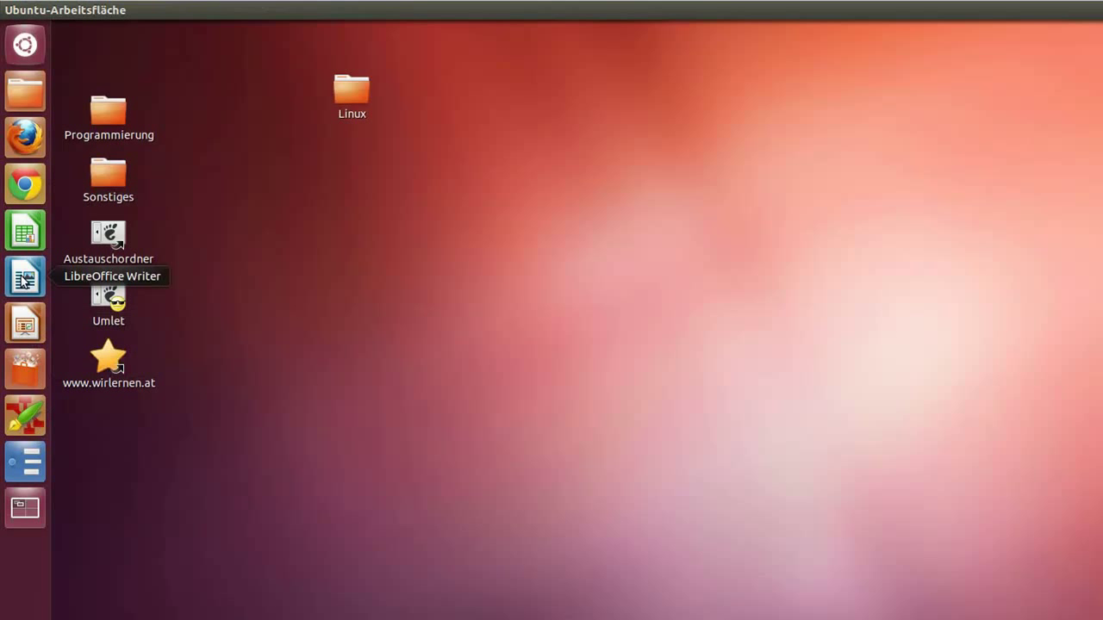
Launch LibreOffice Writer through its launcher options, then close the blank document window
right_click(23, 243)
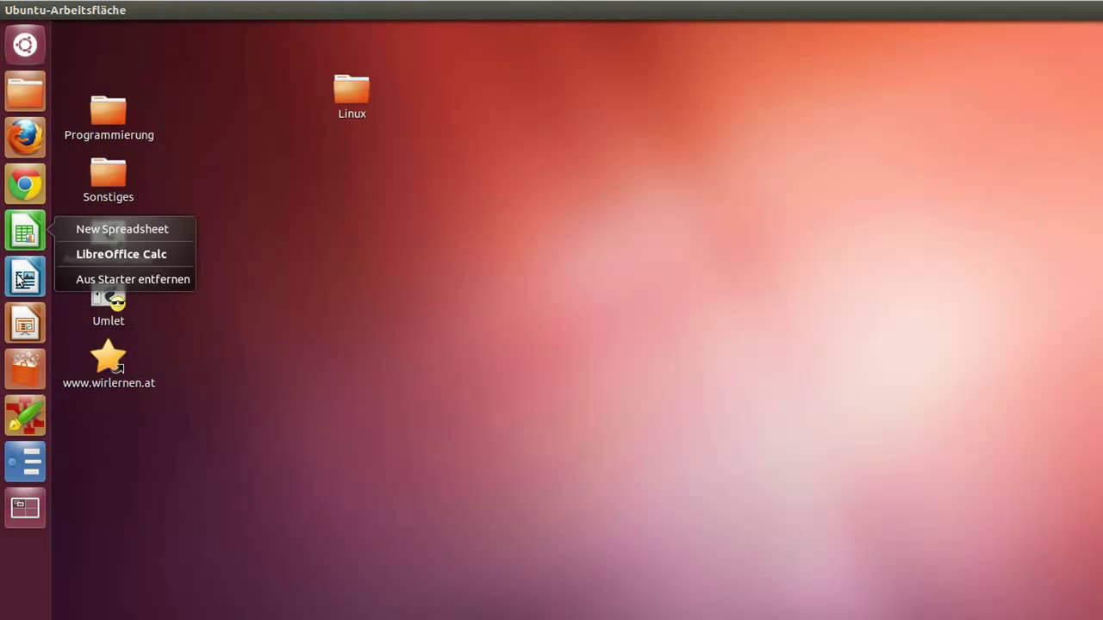
right_click(22, 280)
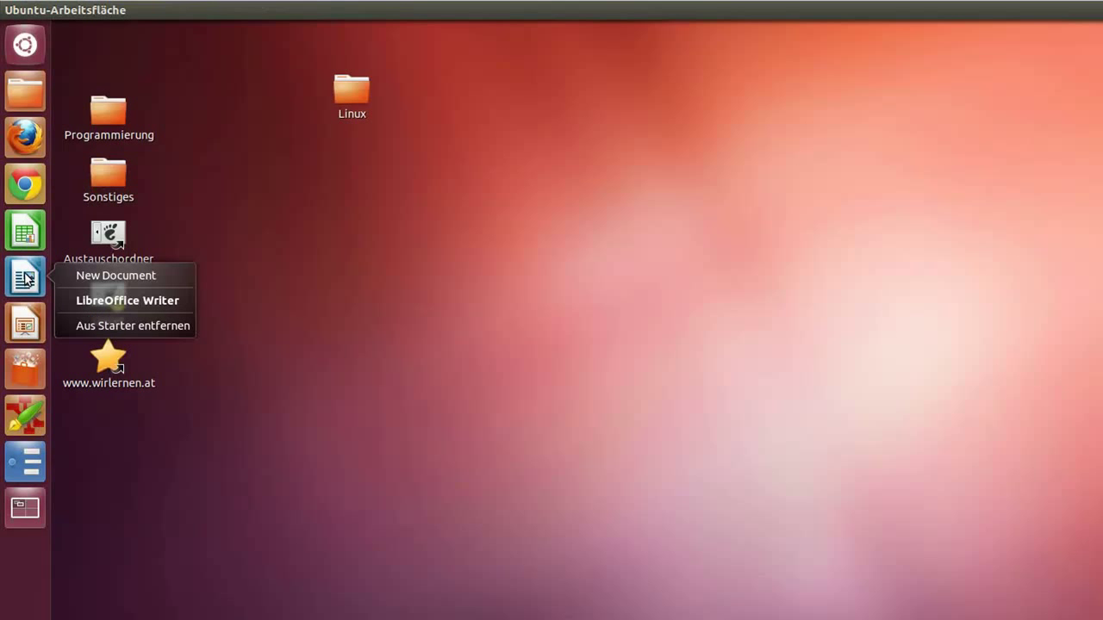
left_click(118, 301)
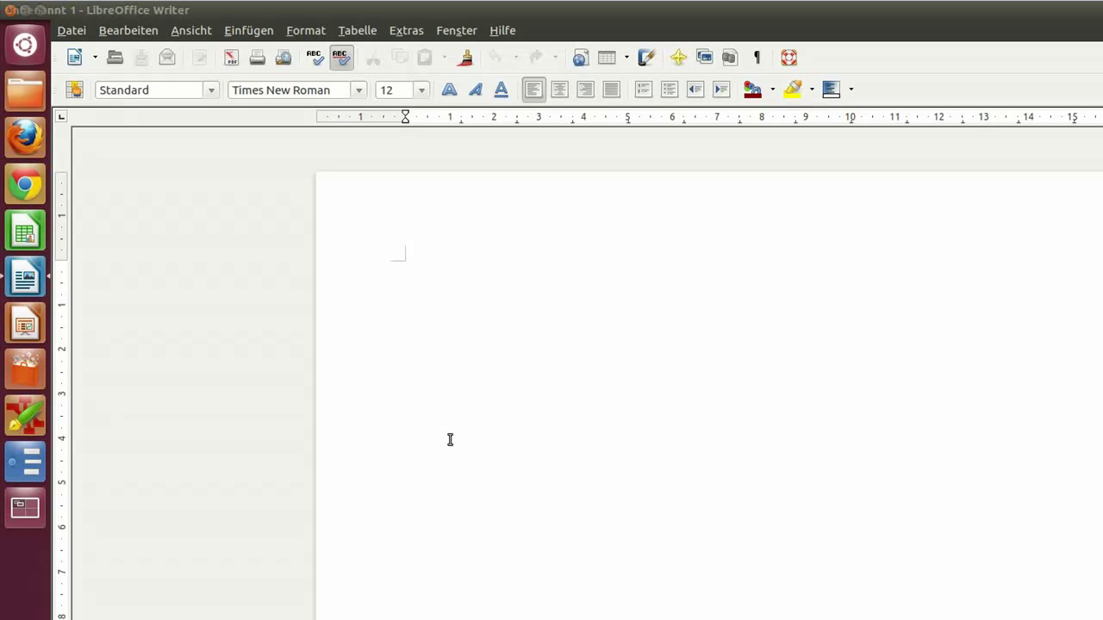
left_click(10, 9)
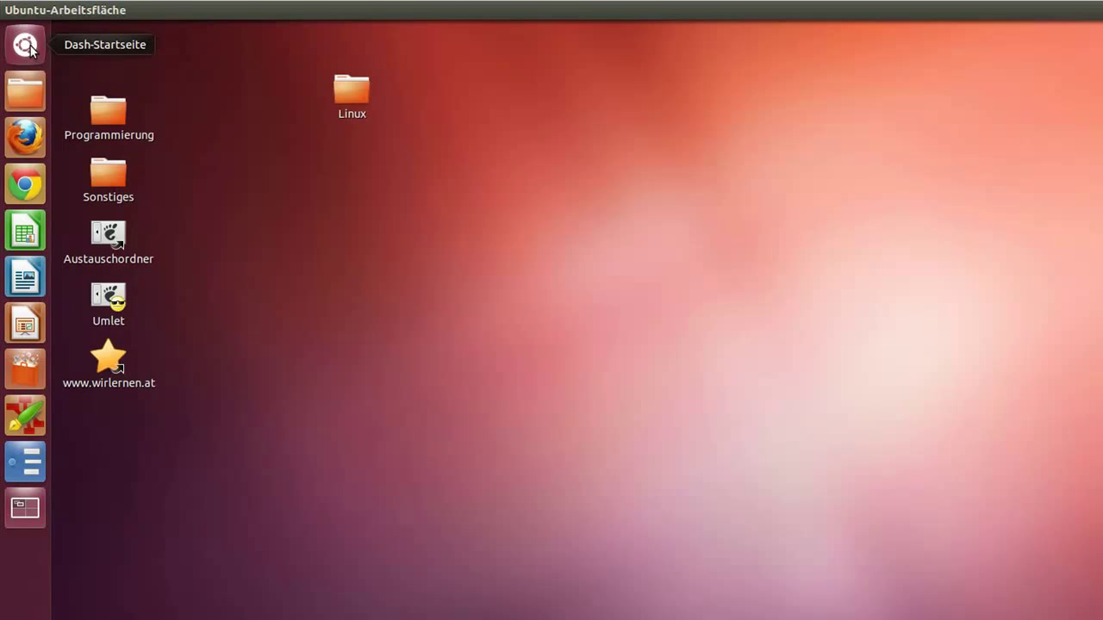
View the Dash overview of recently used, installed and downloadable applications, then close it
right_click(31, 49)
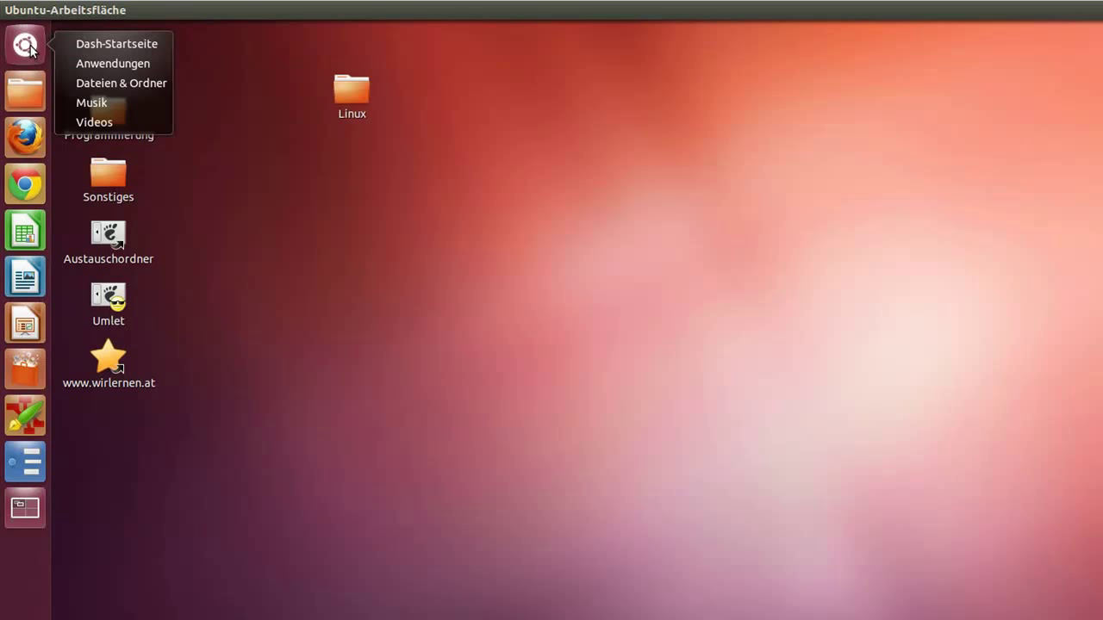
left_click(107, 59)
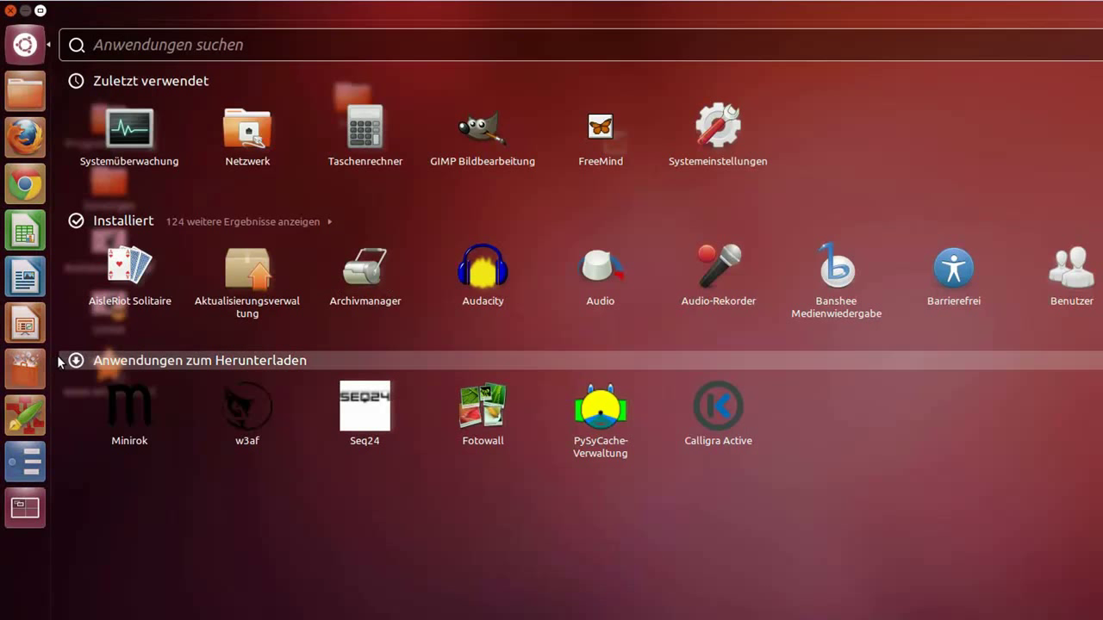
left_click(10, 11)
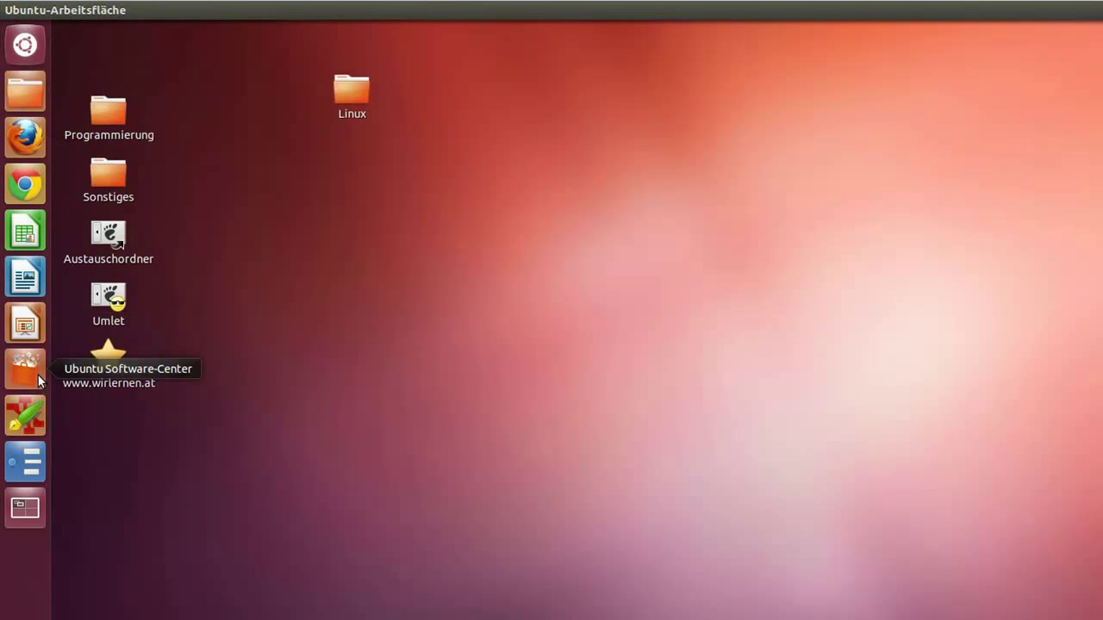
Open the Ubuntu Software-Center and examine the installed applications in the Spiele and Grafik categories
left_click(17, 359)
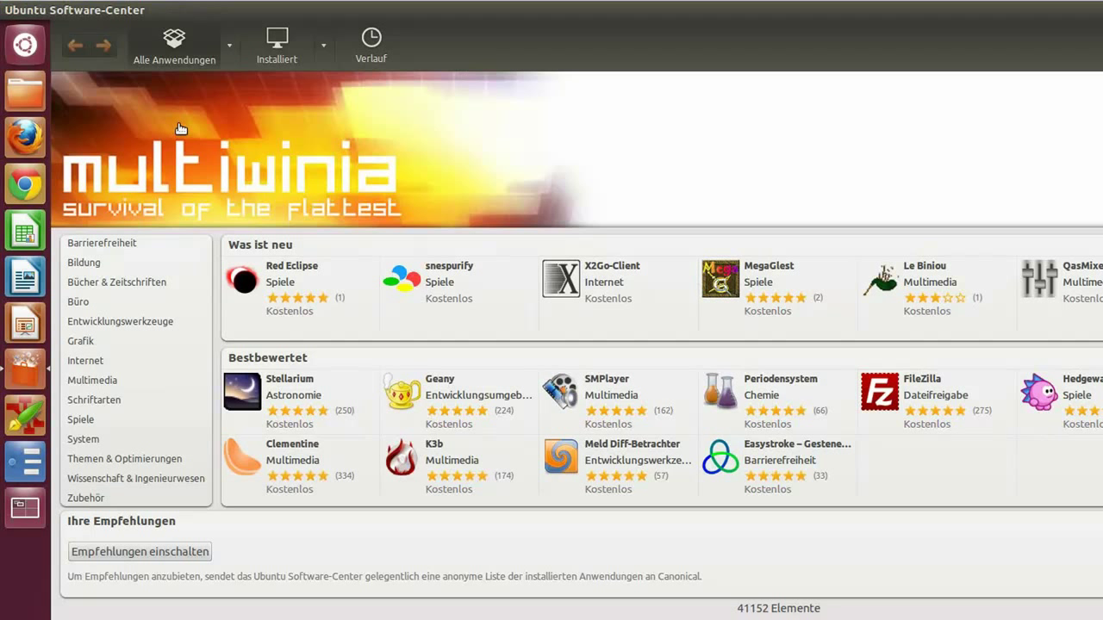
left_click(282, 52)
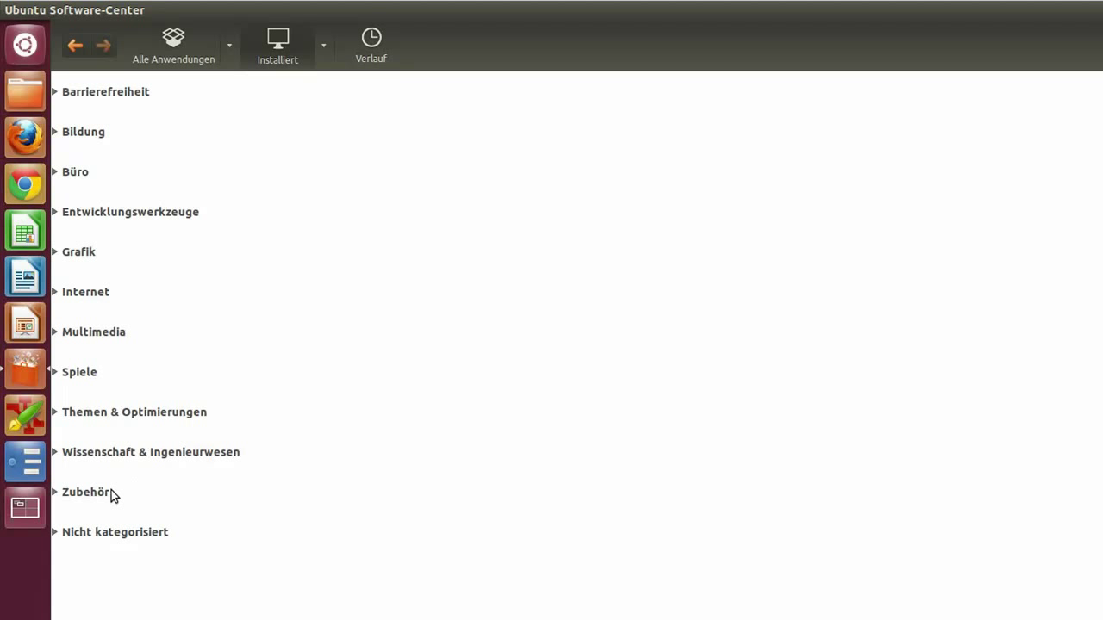
left_click(56, 375)
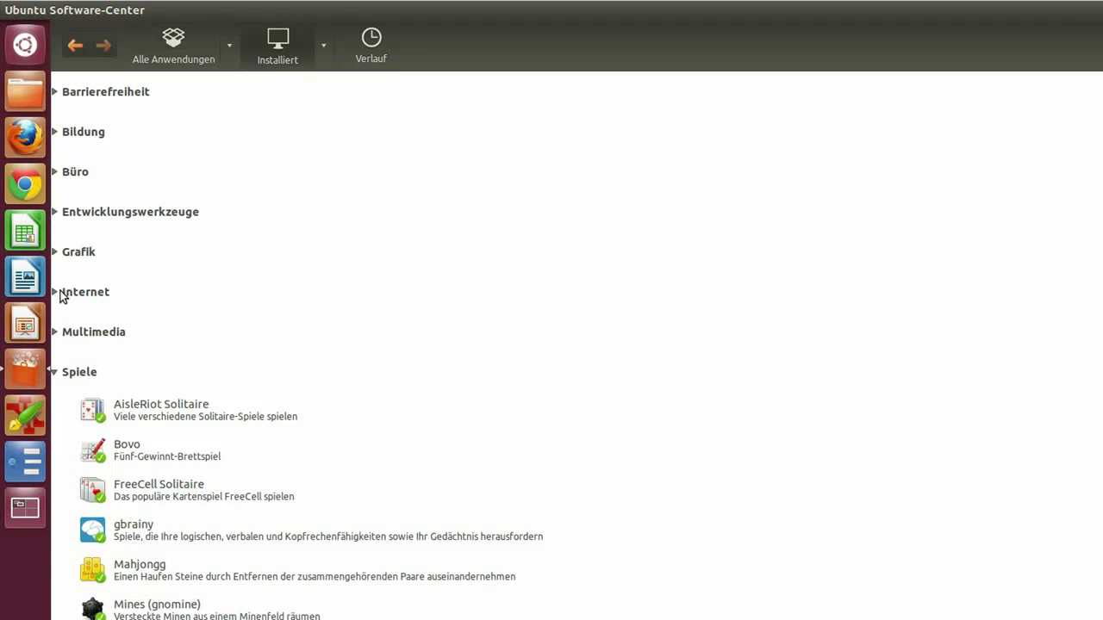
left_click(57, 253)
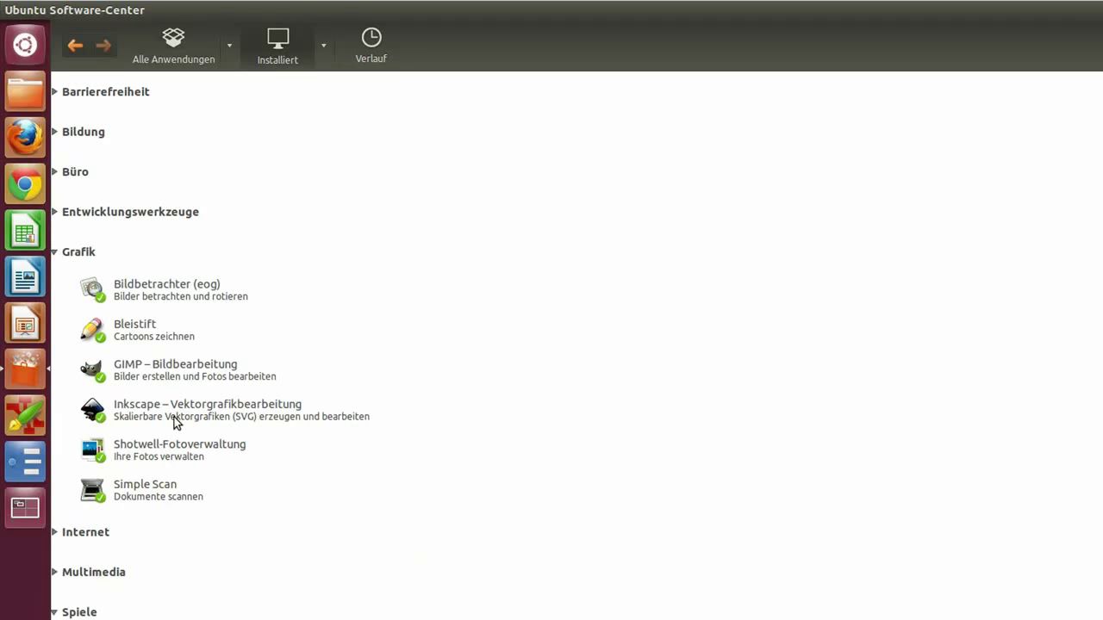
Replace the old Dash search with "index" and open the found file index.htm
left_click(25, 44)
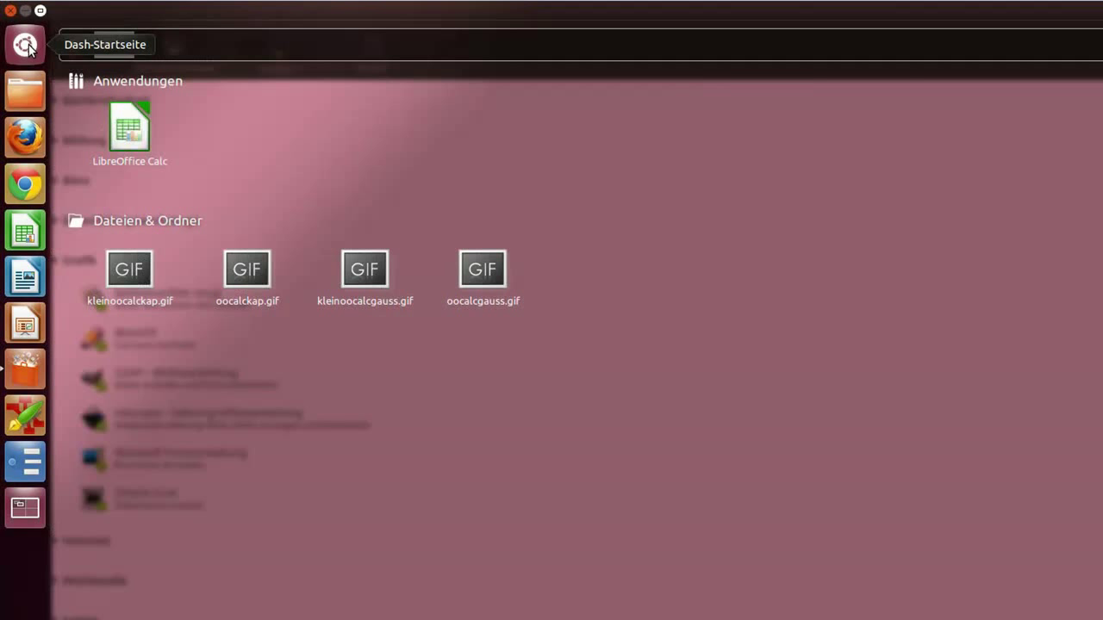
right_click(26, 46)
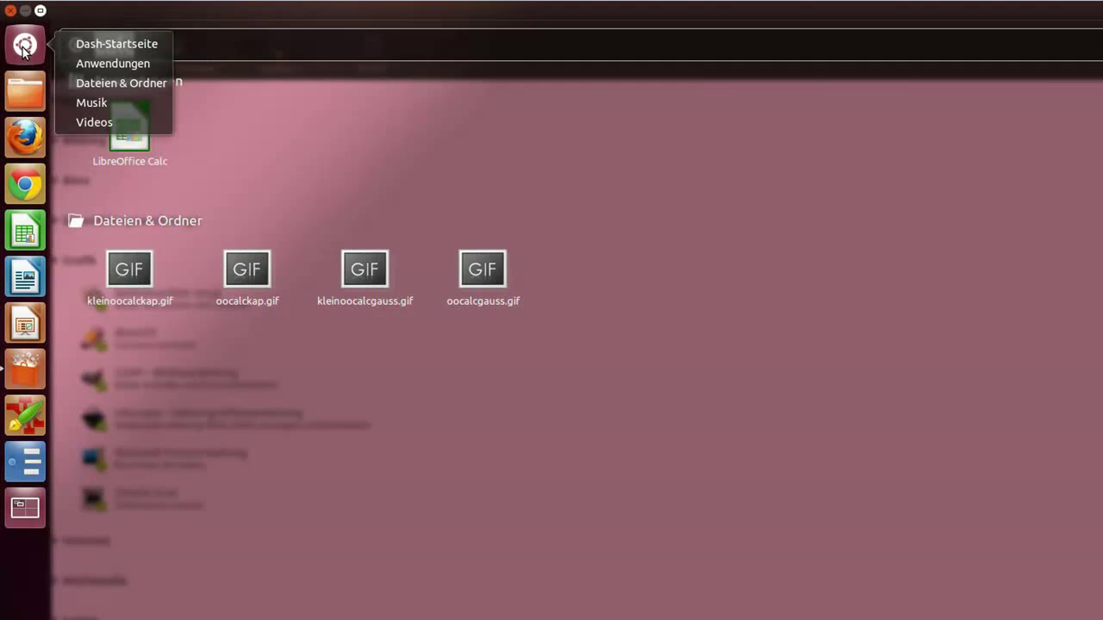
left_click(99, 45)
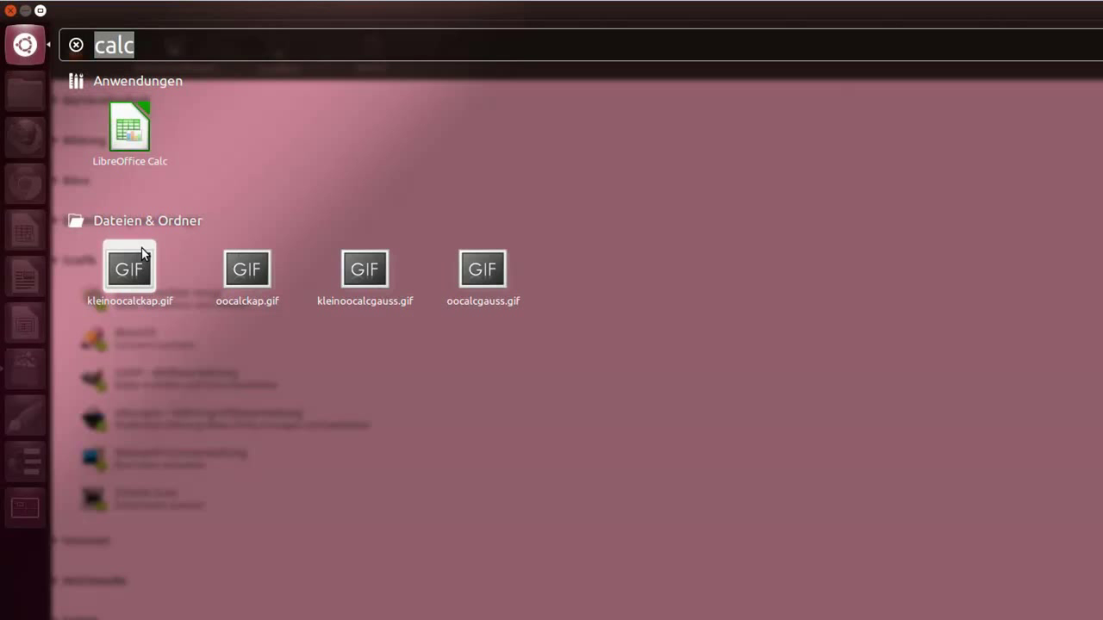
left_click(97, 44)
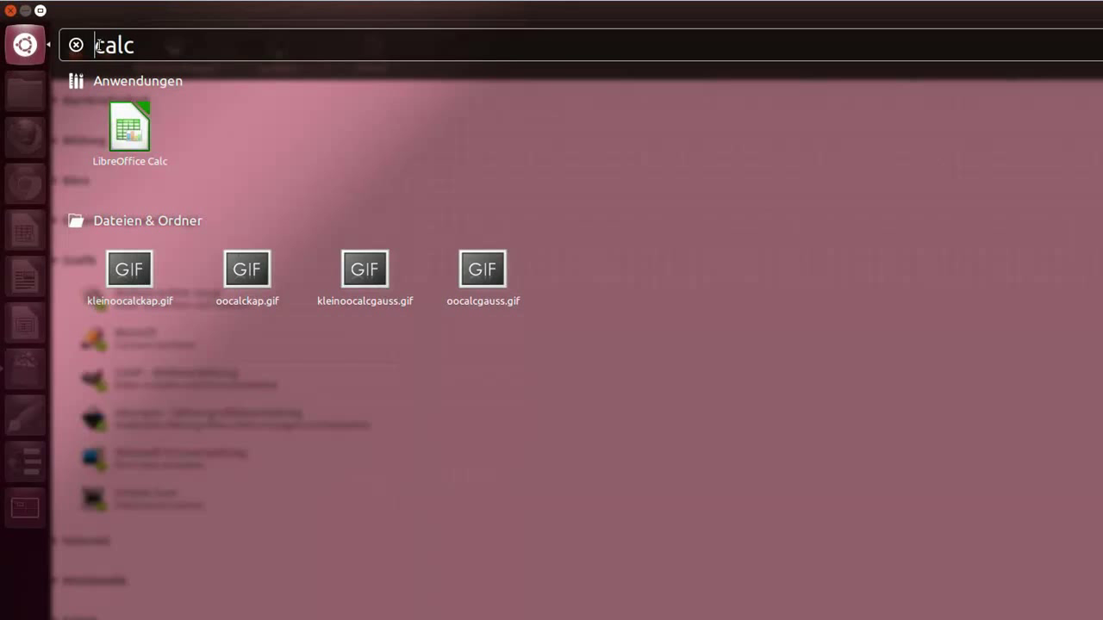
key("Delete")
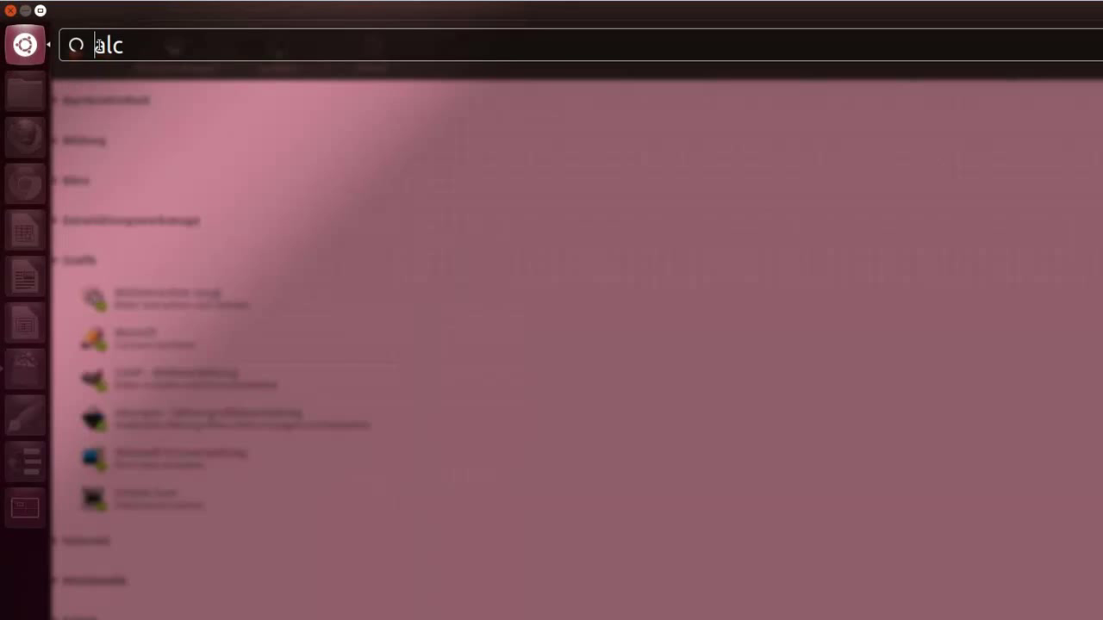
key("Delete")
key("Delete")
key("Delete")
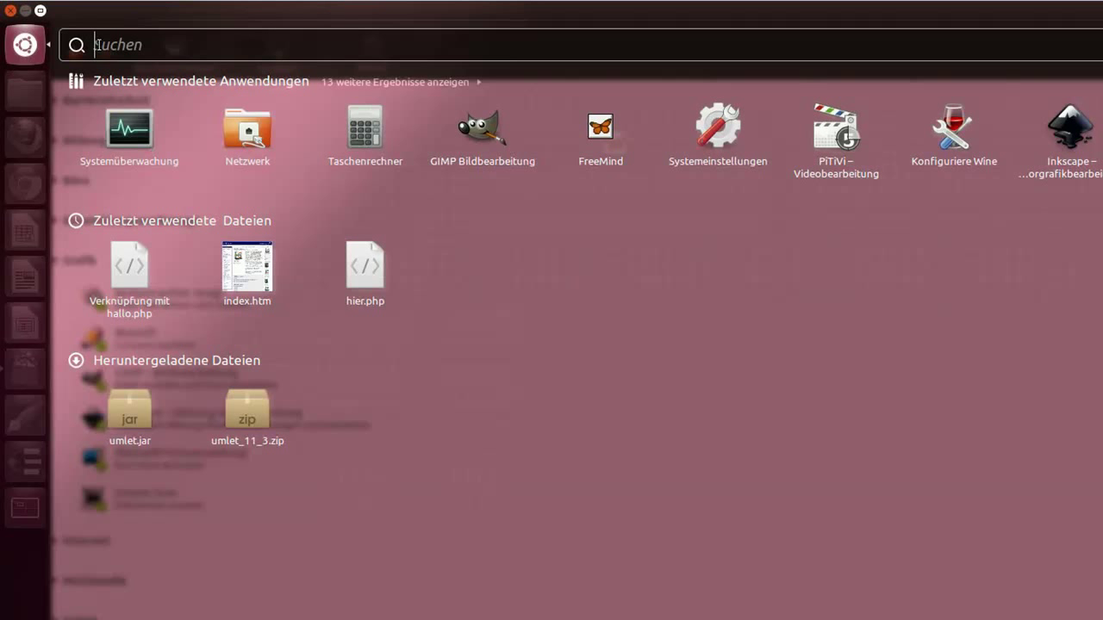
type("index")
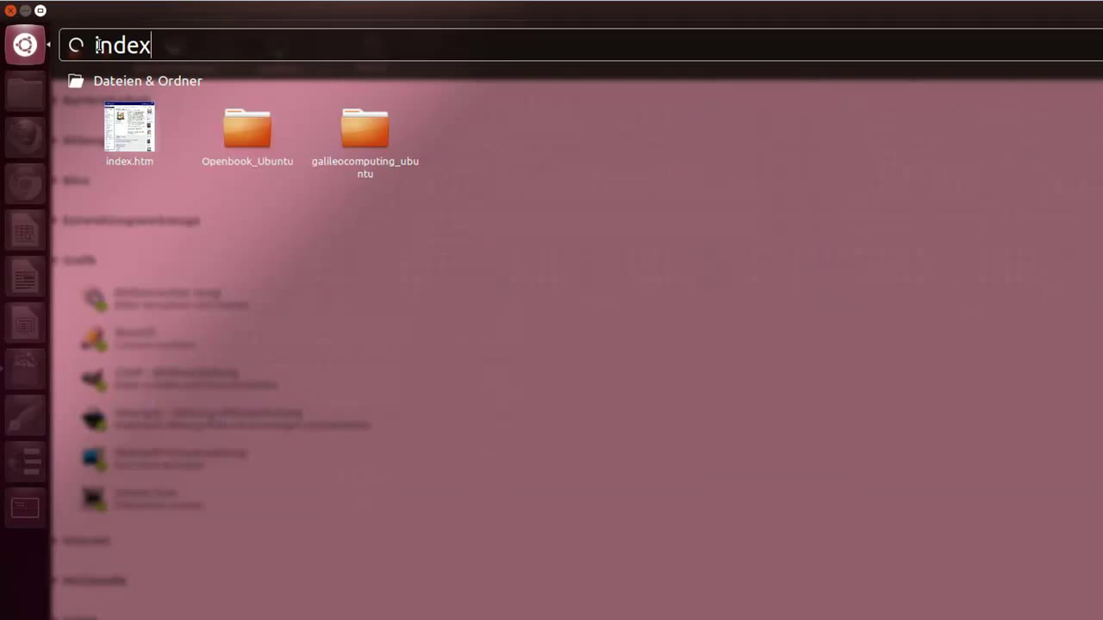
left_click(123, 140)
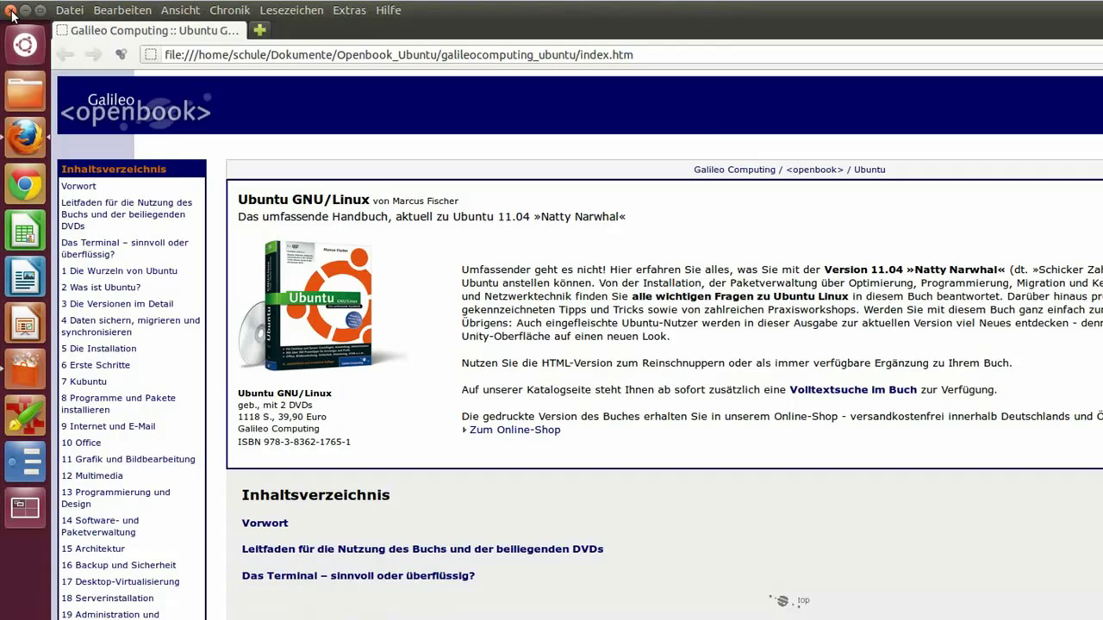
Close the Firefox window and the Ubuntu Software-Center, returning to the empty desktop
left_click(12, 11)
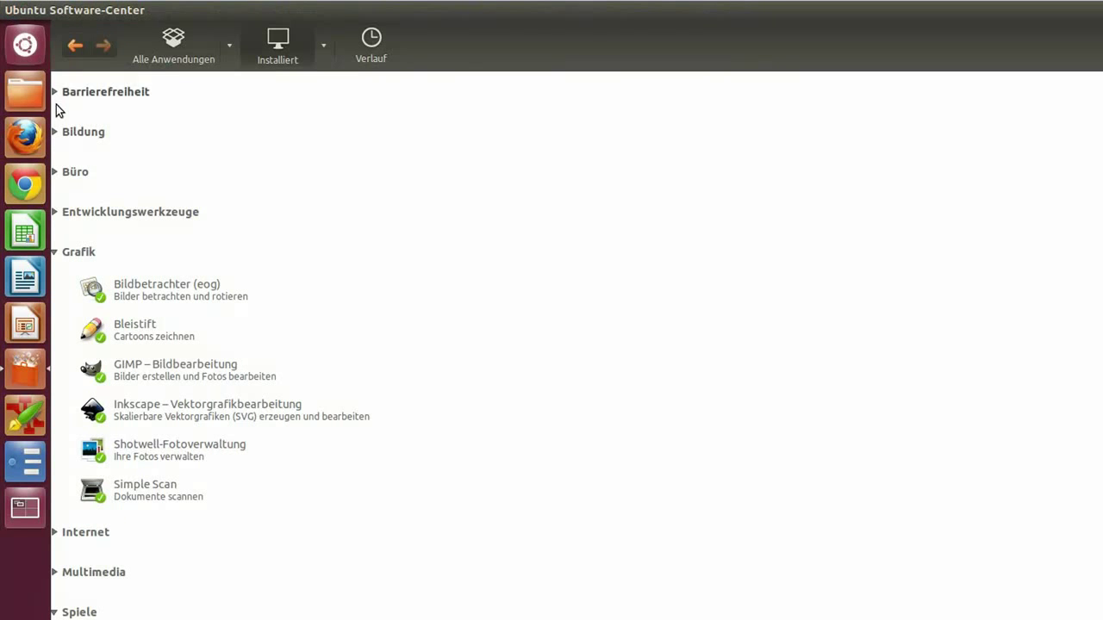
left_click(11, 11)
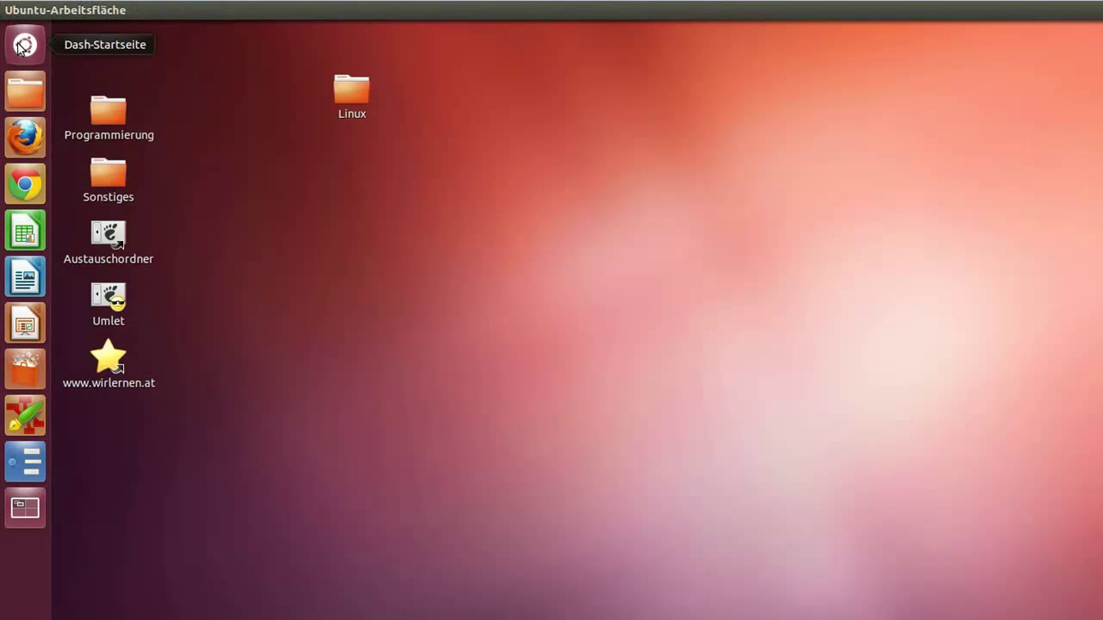
View the Dash home and its Videos category through the Dash launcher options, then close the Dash
right_click(19, 47)
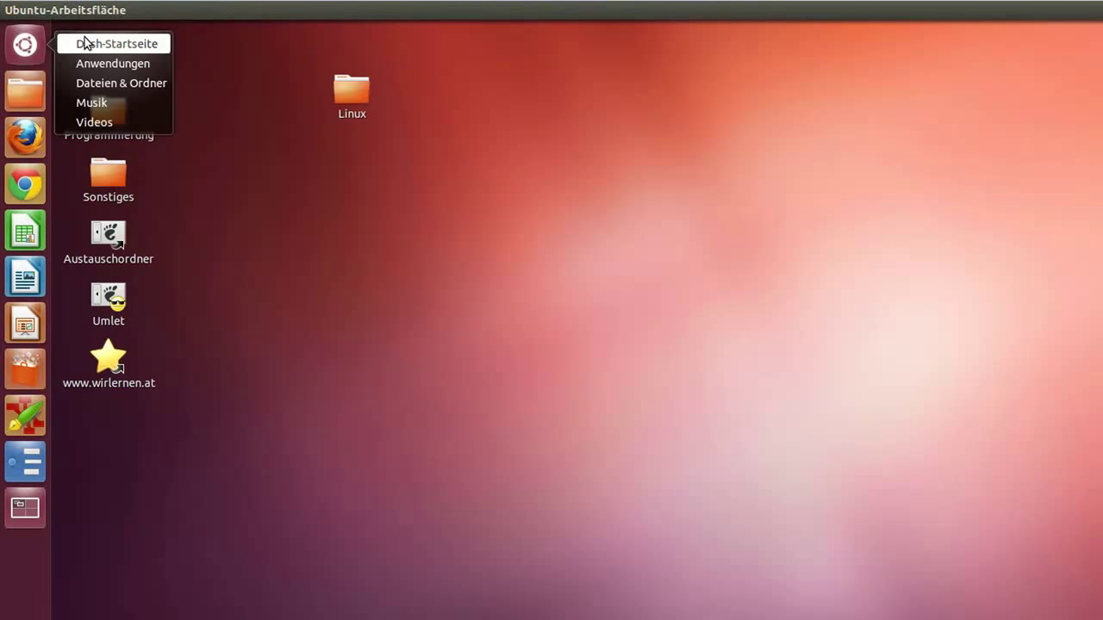
left_click(109, 44)
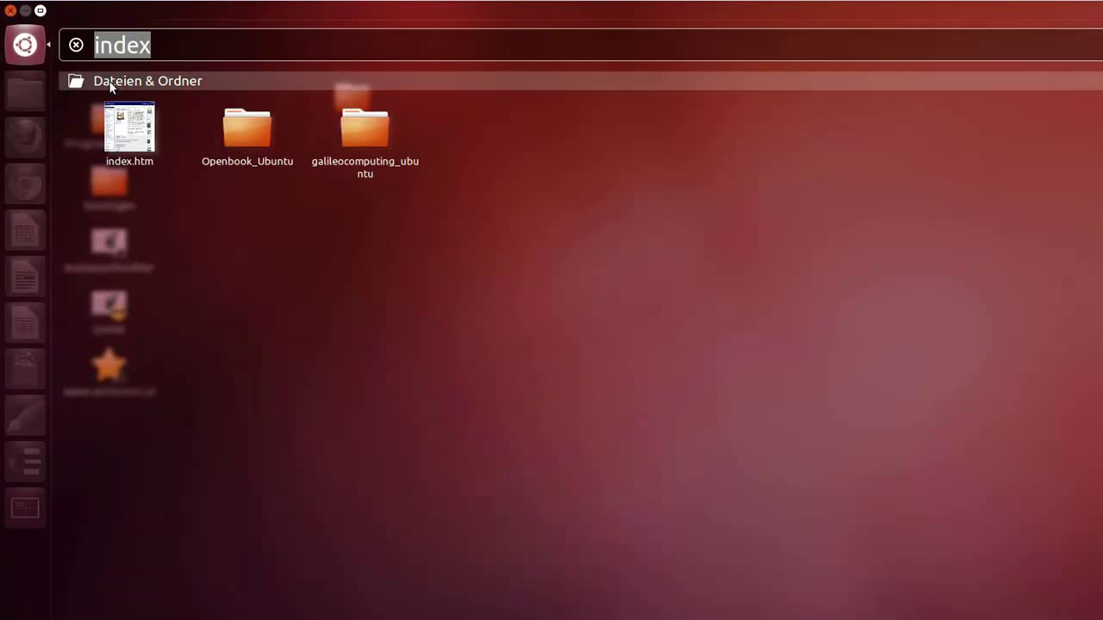
right_click(35, 47)
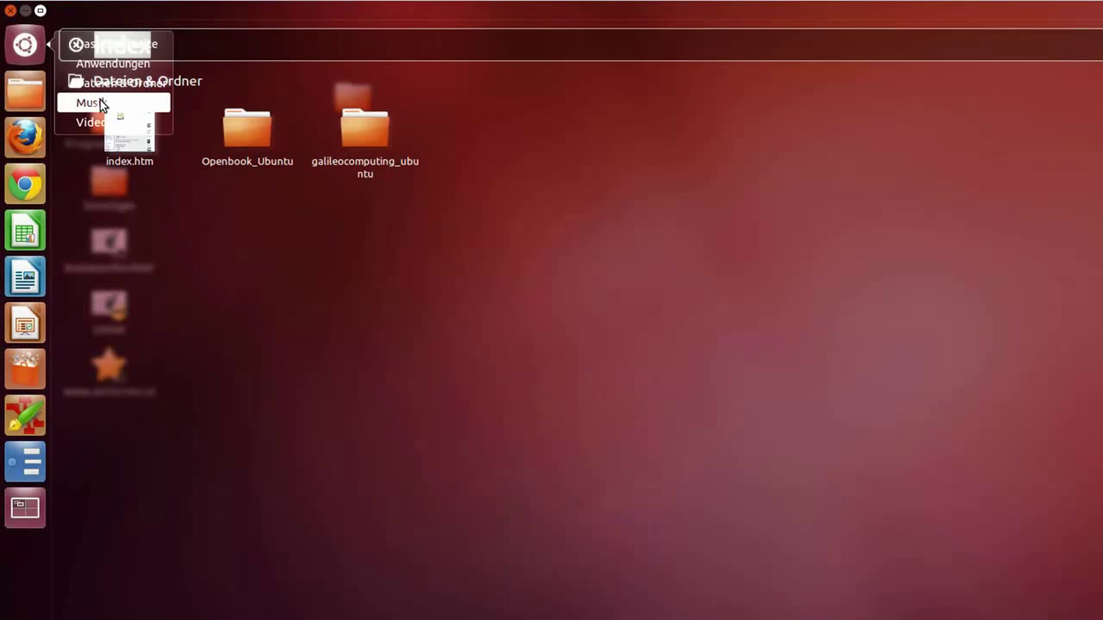
left_click(93, 122)
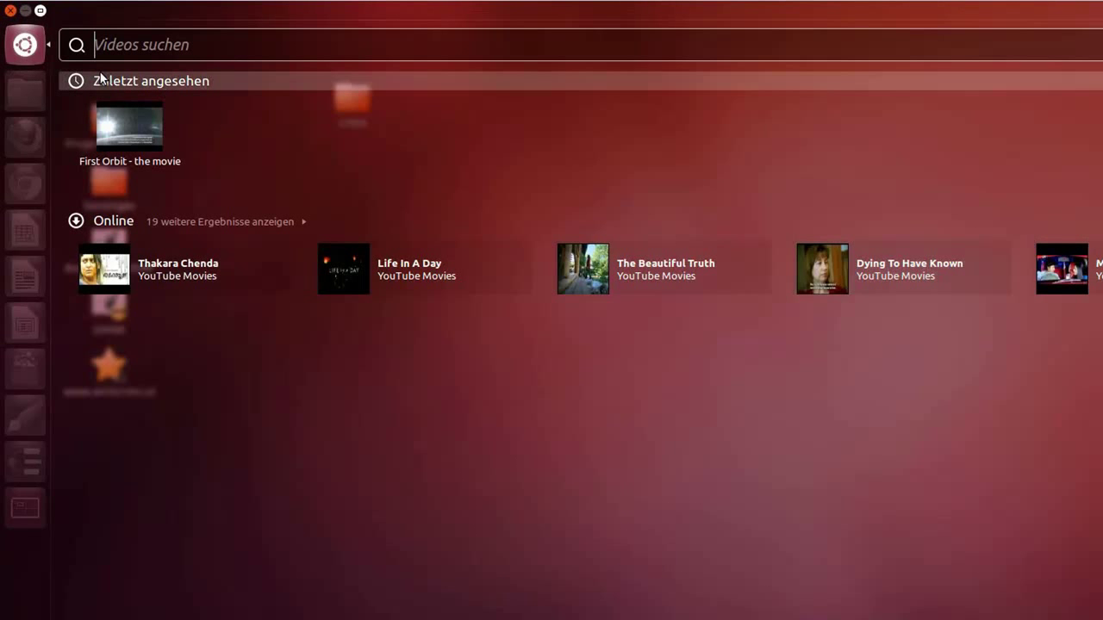
left_click(25, 44)
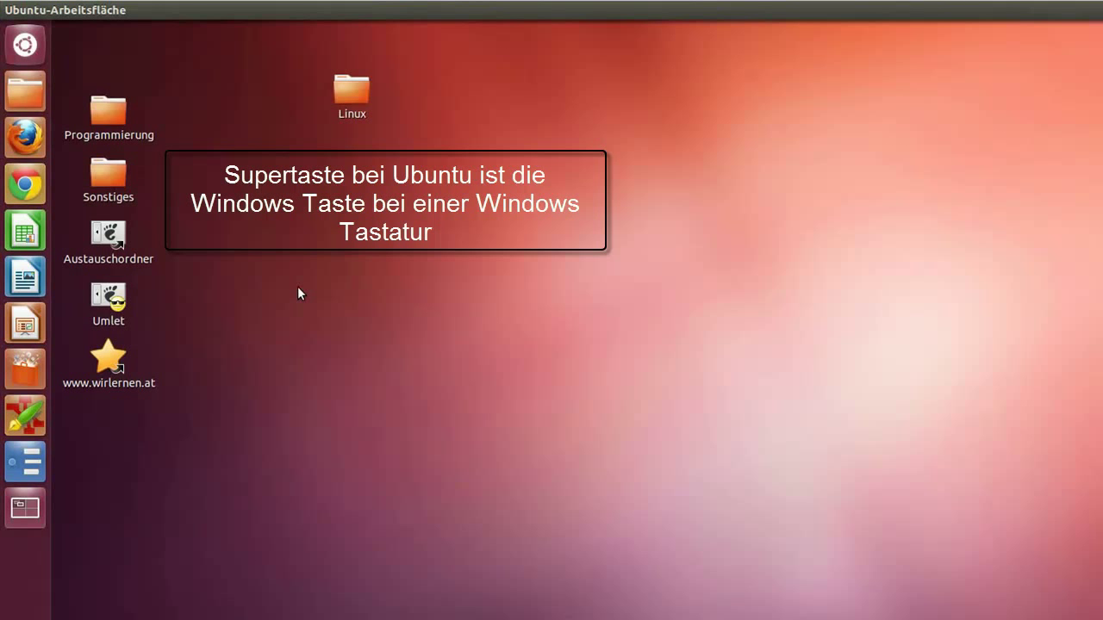
Launch LibreOffice Writer by its launcher number 5 from the keyboard combinations overview, then close the blank document
key("super")
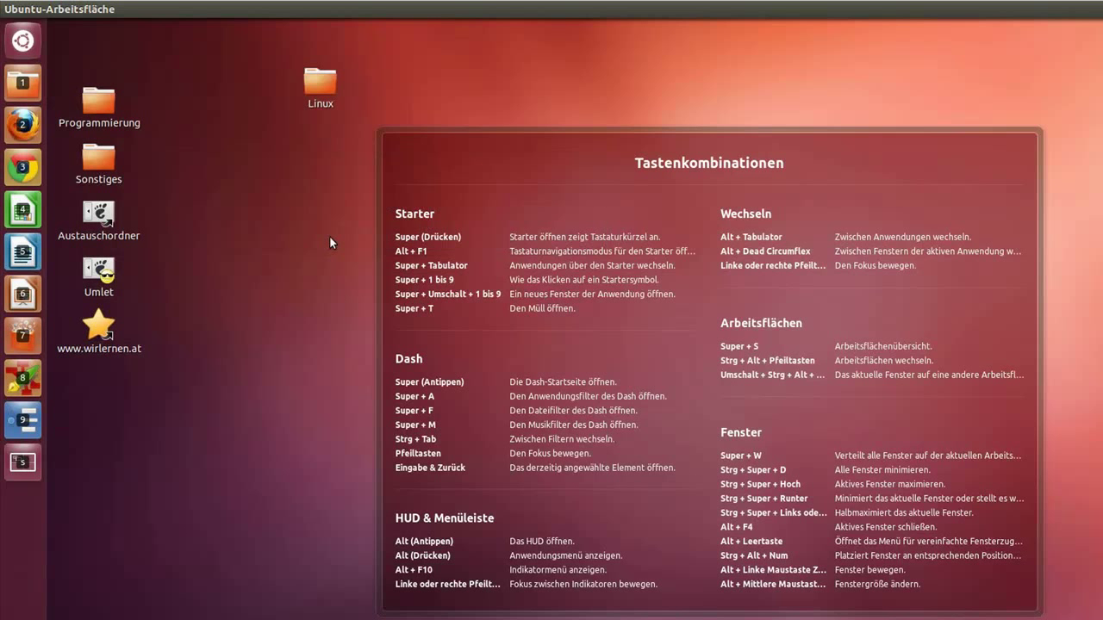
key("super+5")
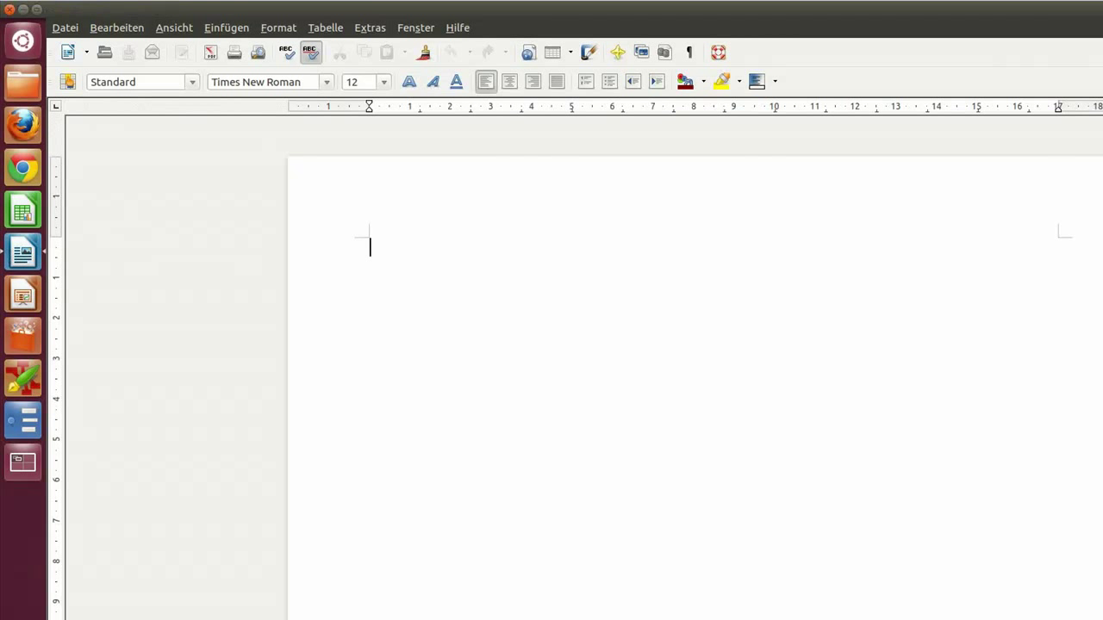
left_click(11, 11)
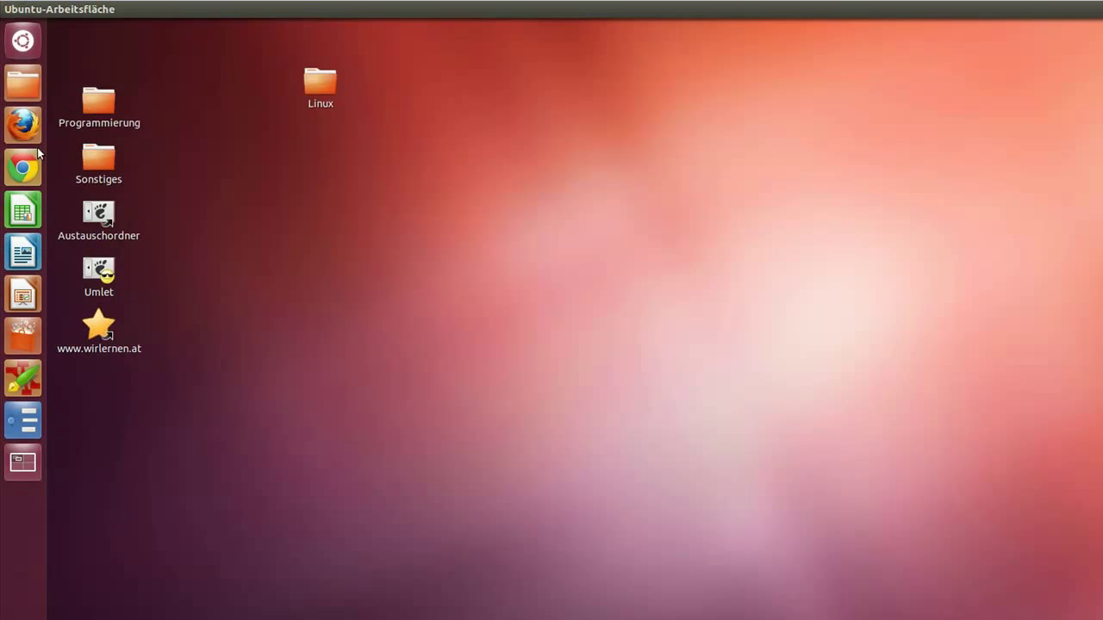
View the folder choices offered by the file manager's launcher, then dismiss them
right_click(27, 94)
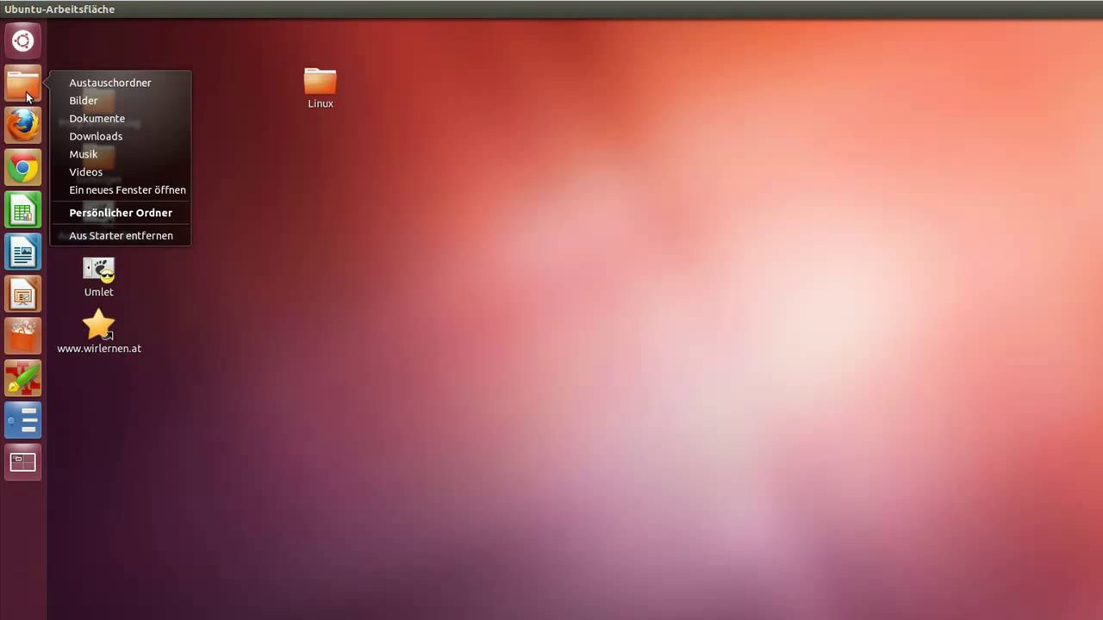
left_click(325, 242)
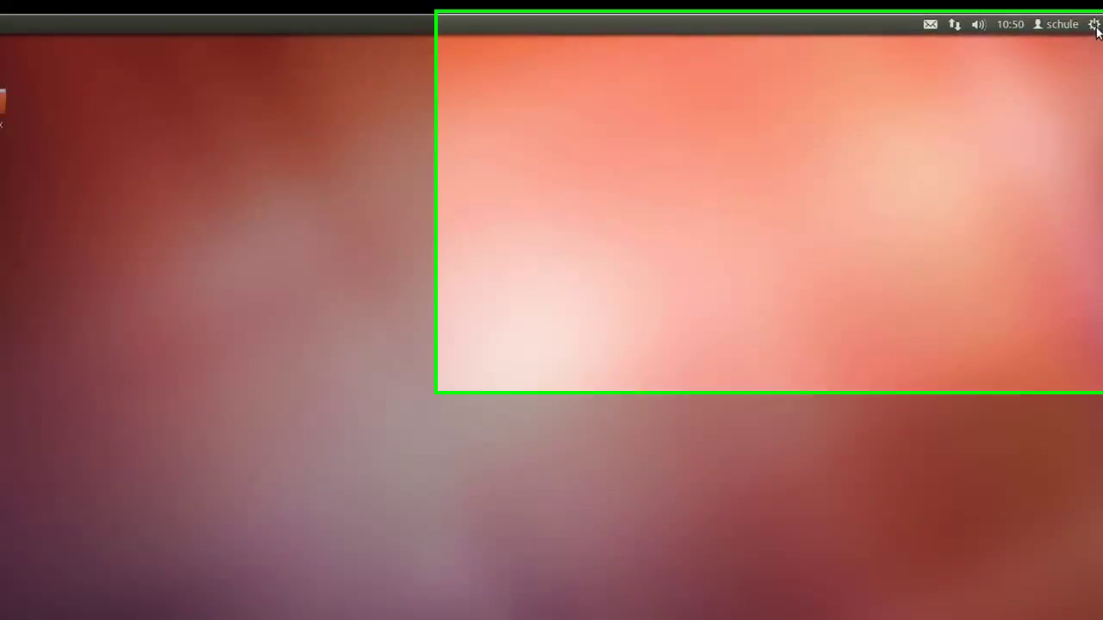
Bring up the Herunterfahren dialog with its restart and shutdown choices, then cancel it
left_click(1095, 26)
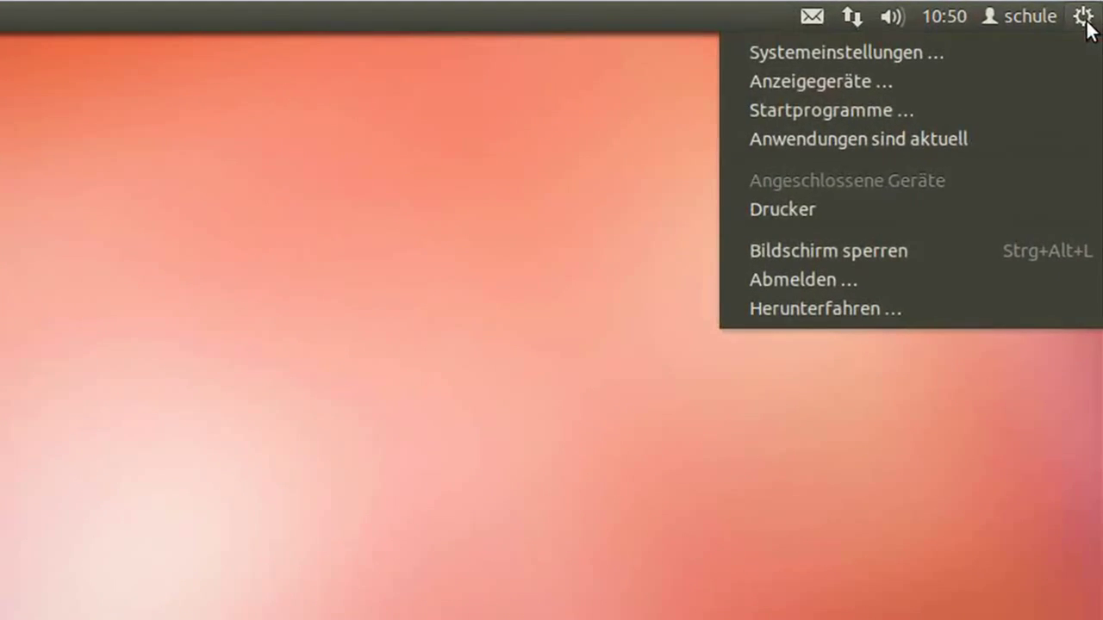
mouse_move(1052, 30)
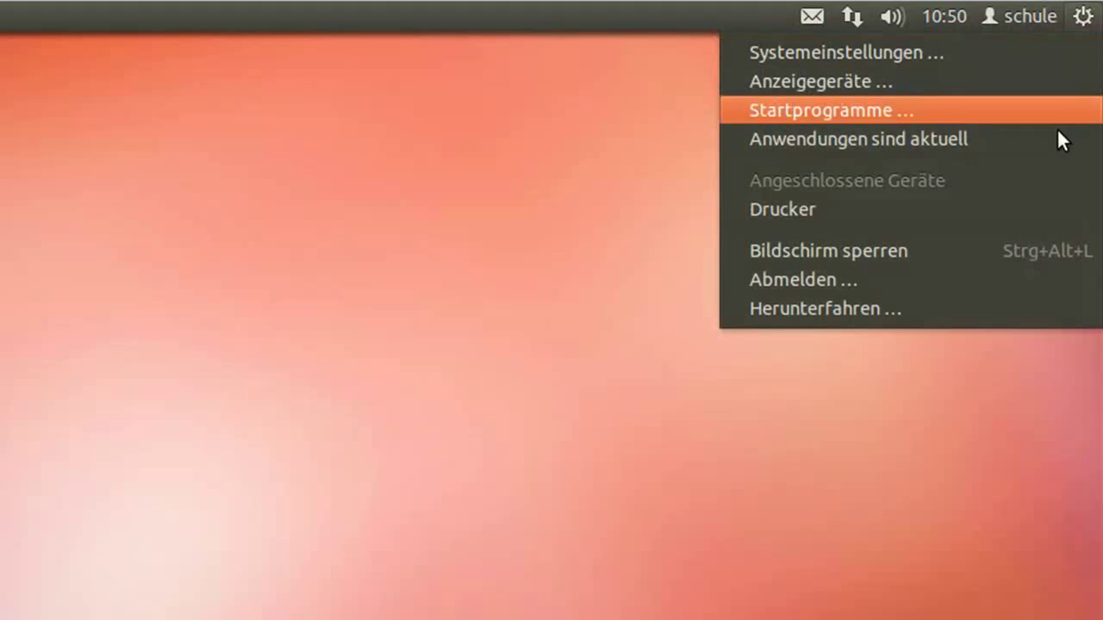
left_click(879, 312)
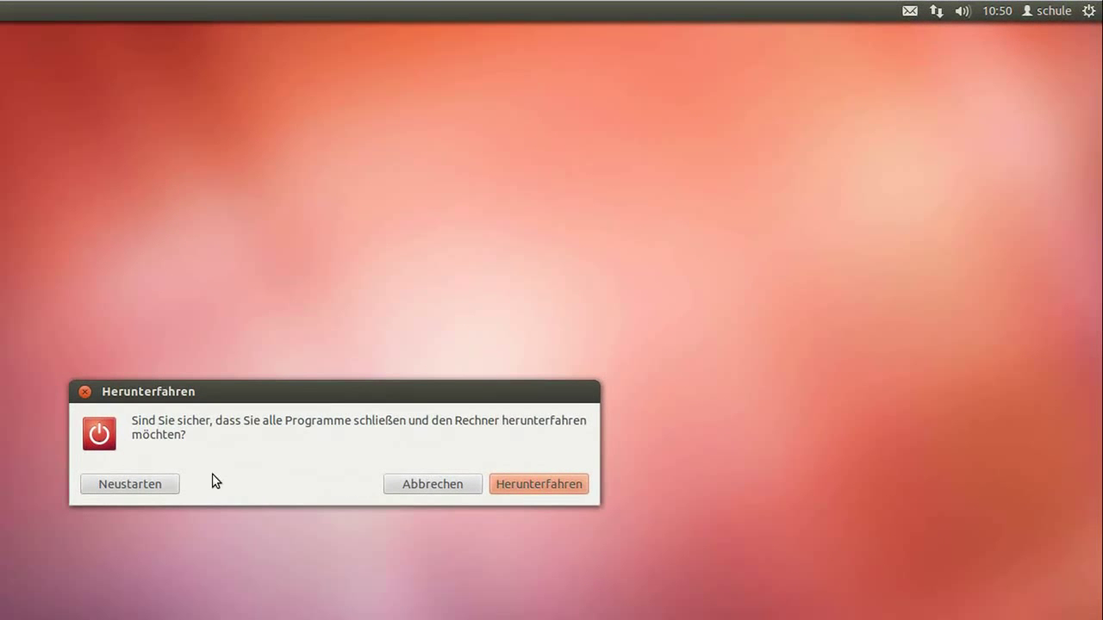
left_click(407, 486)
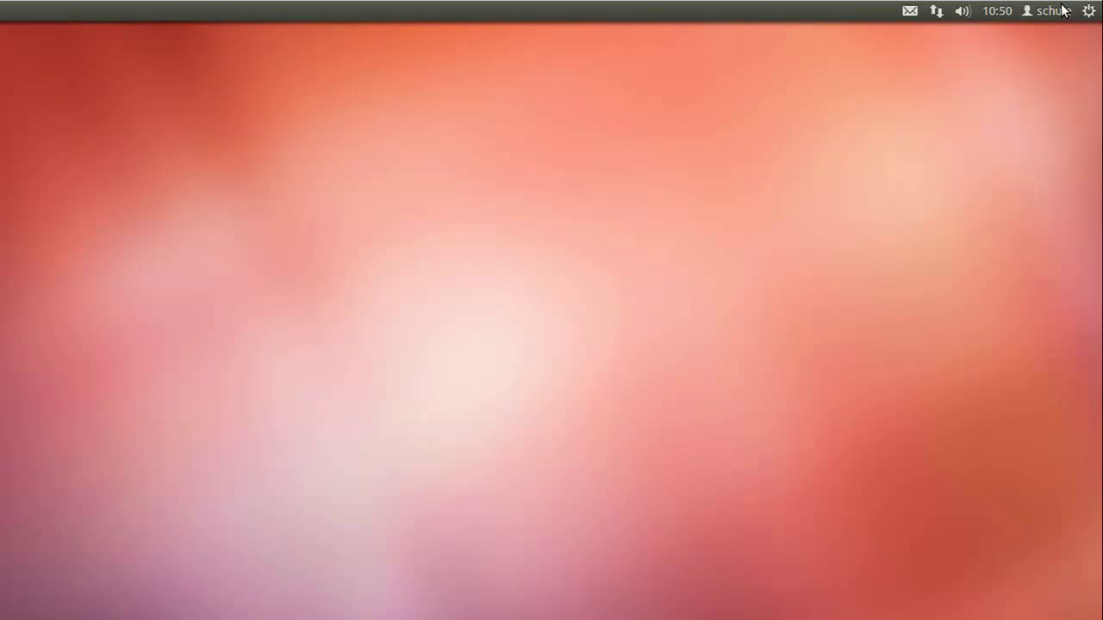
Open the Systemeinstellungen, examine the Persönlich, Hardware and System categories, then close the window
left_click(1088, 12)
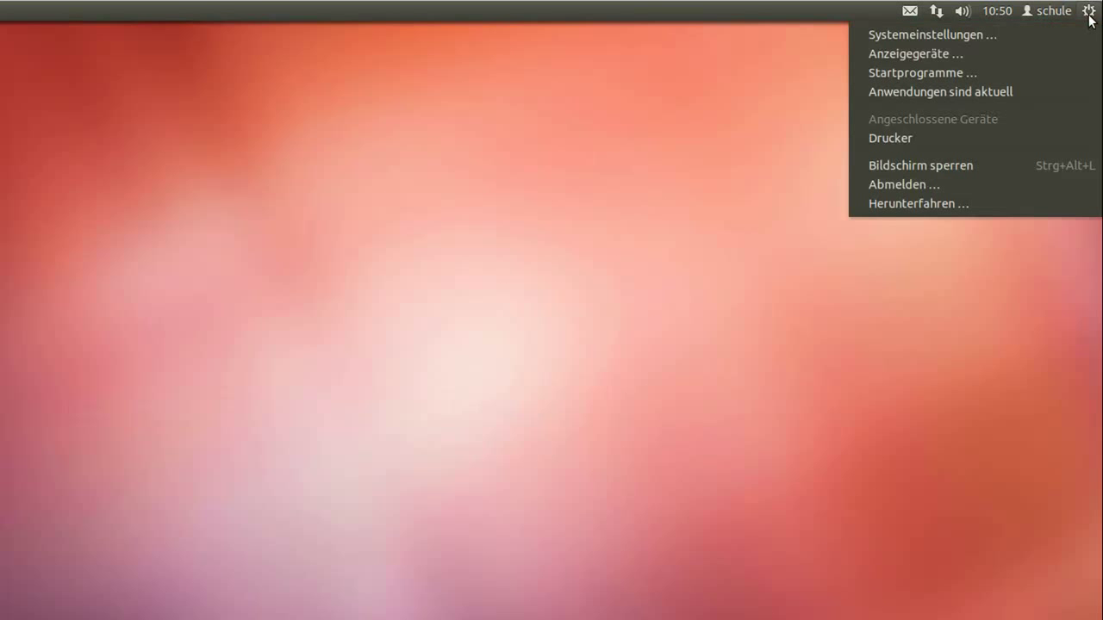
left_click(967, 36)
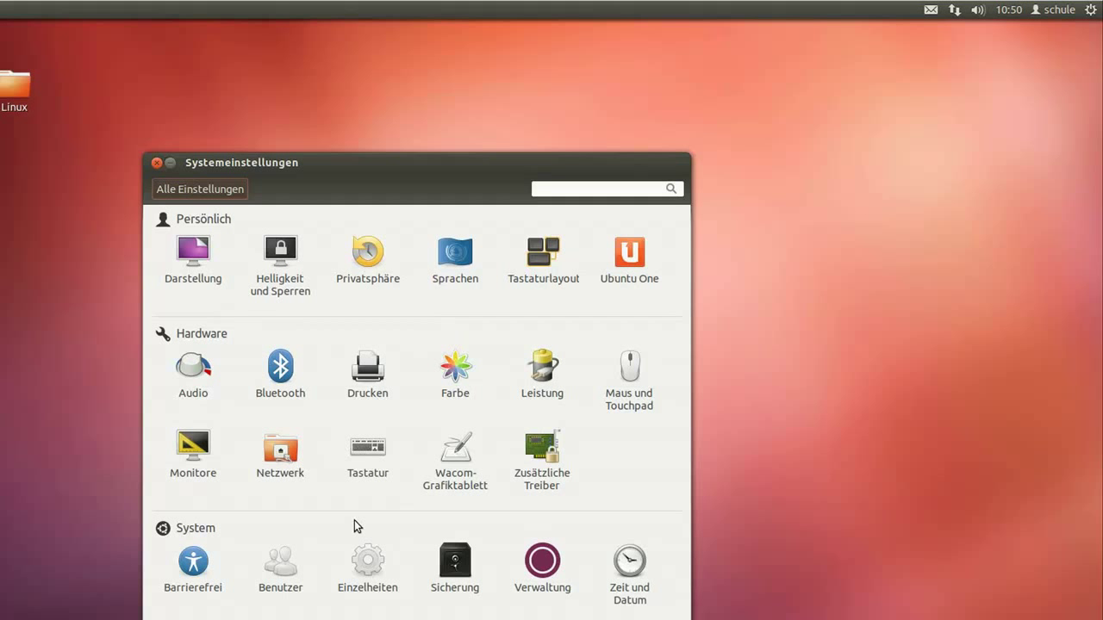
left_click(158, 163)
Open the audio settings from the sound indicator and examine the Eingang, Klangeffekte and Anwendungen pages
left_click(1091, 12)
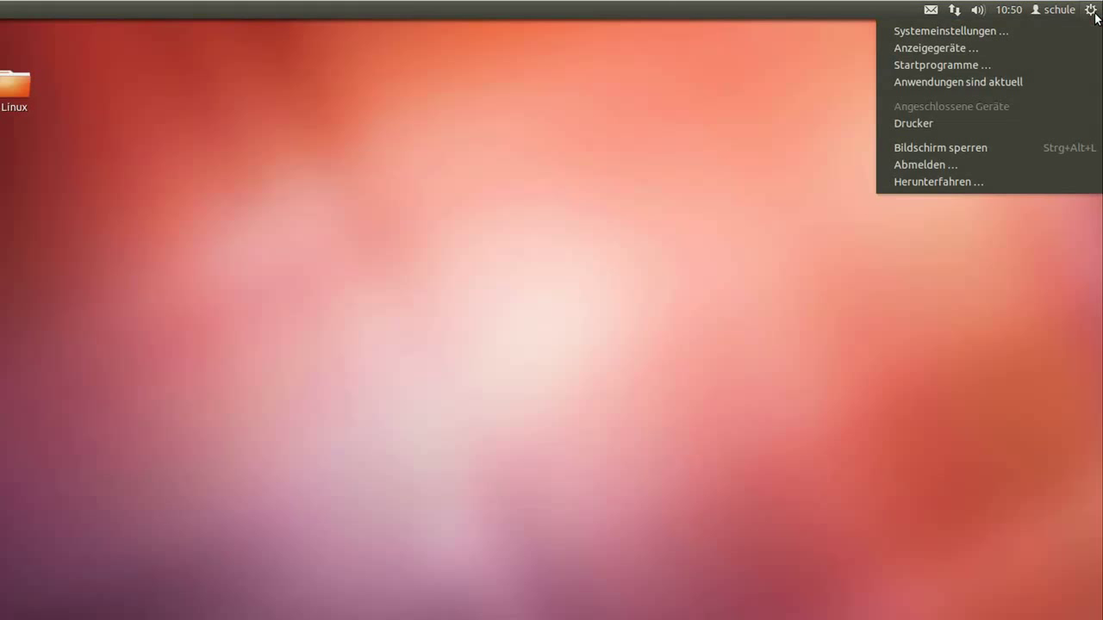
mouse_move(1063, 19)
mouse_move(1008, 12)
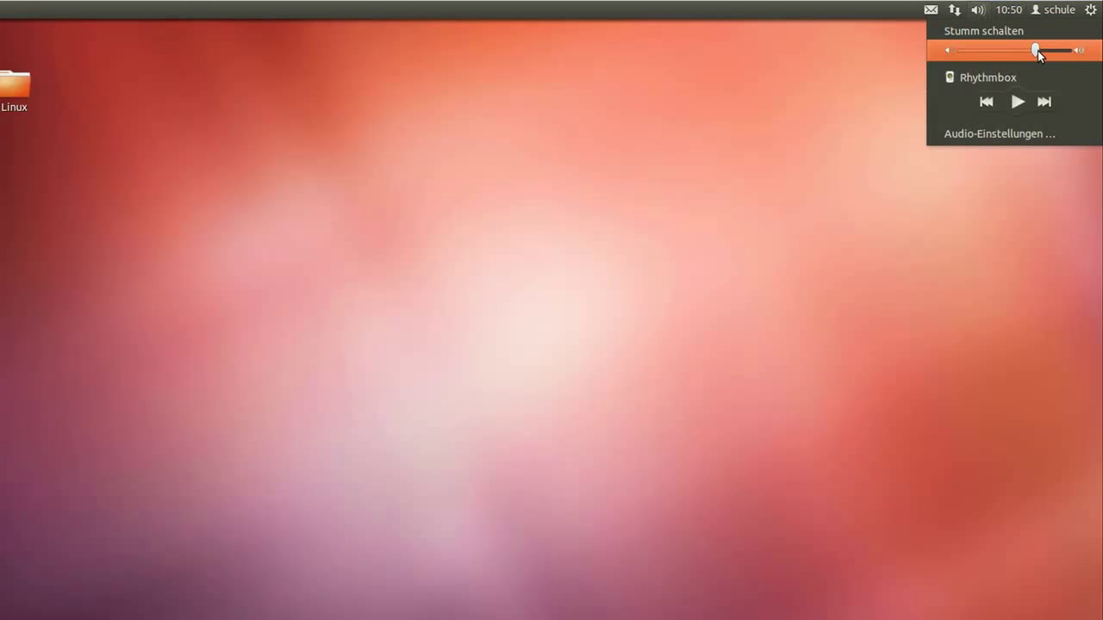
left_click(1002, 135)
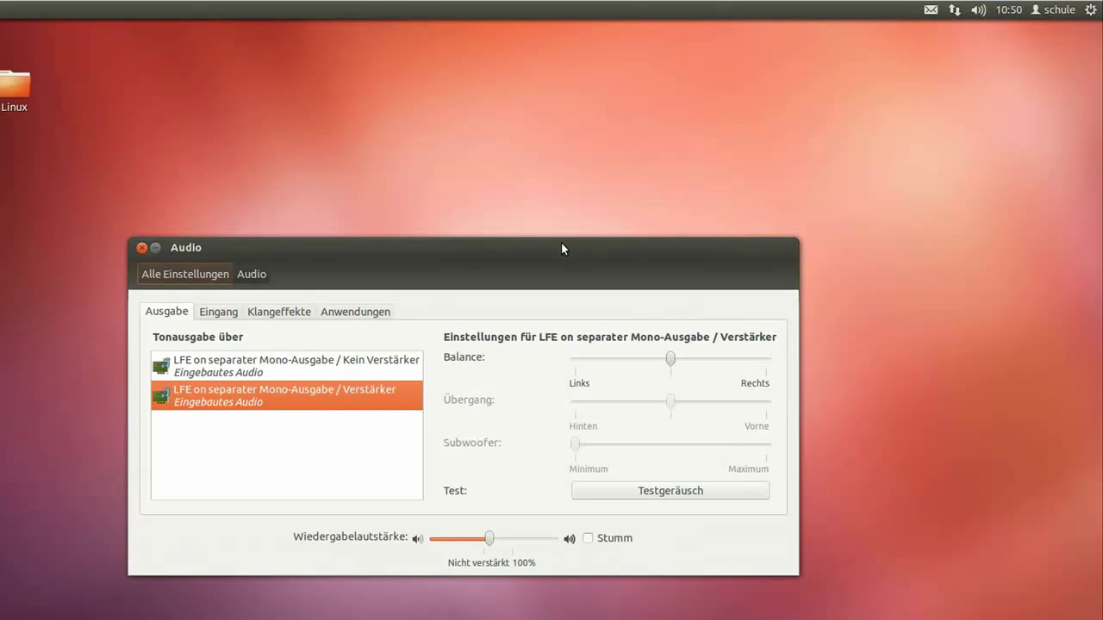
left_click(218, 312)
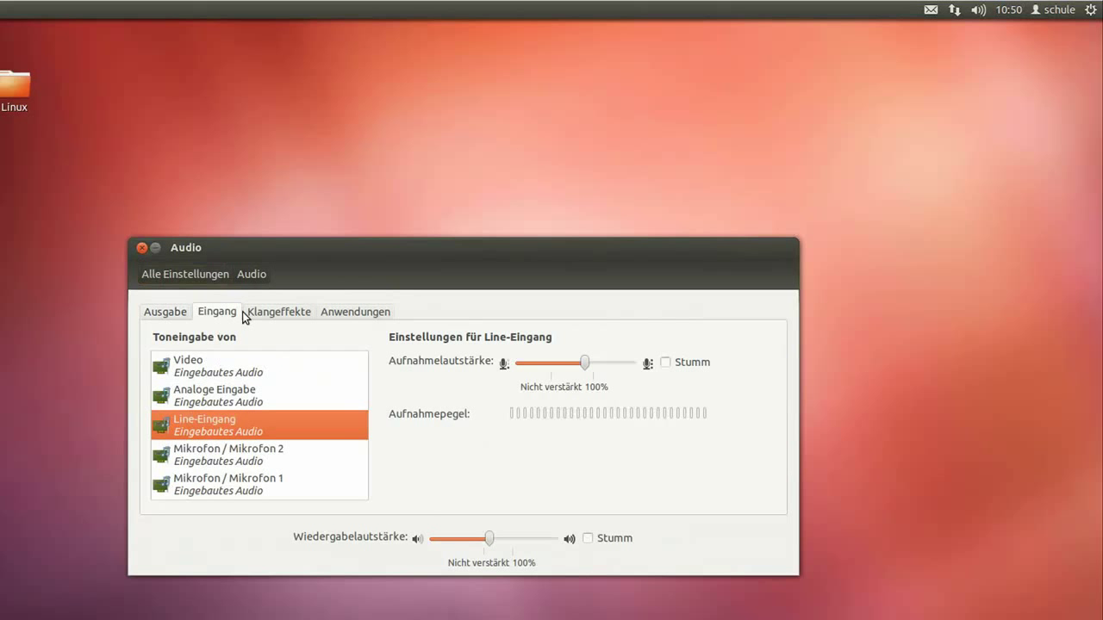
left_click(274, 317)
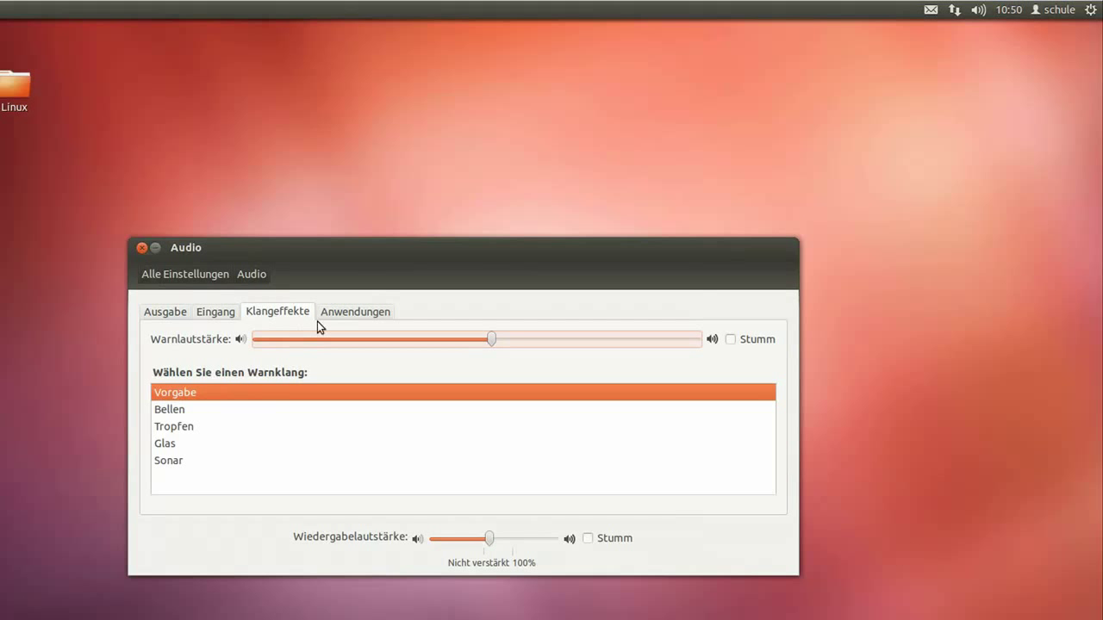
left_click(349, 310)
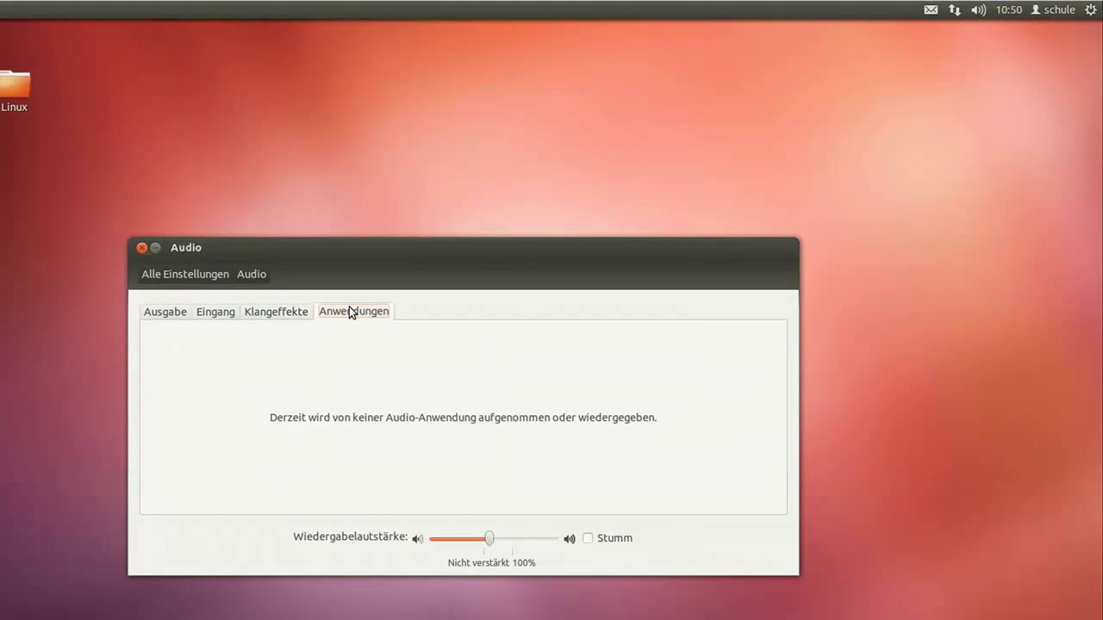
Return from the audio settings to the overview of all settings, then close the Systemeinstellungen window
left_click(174, 284)
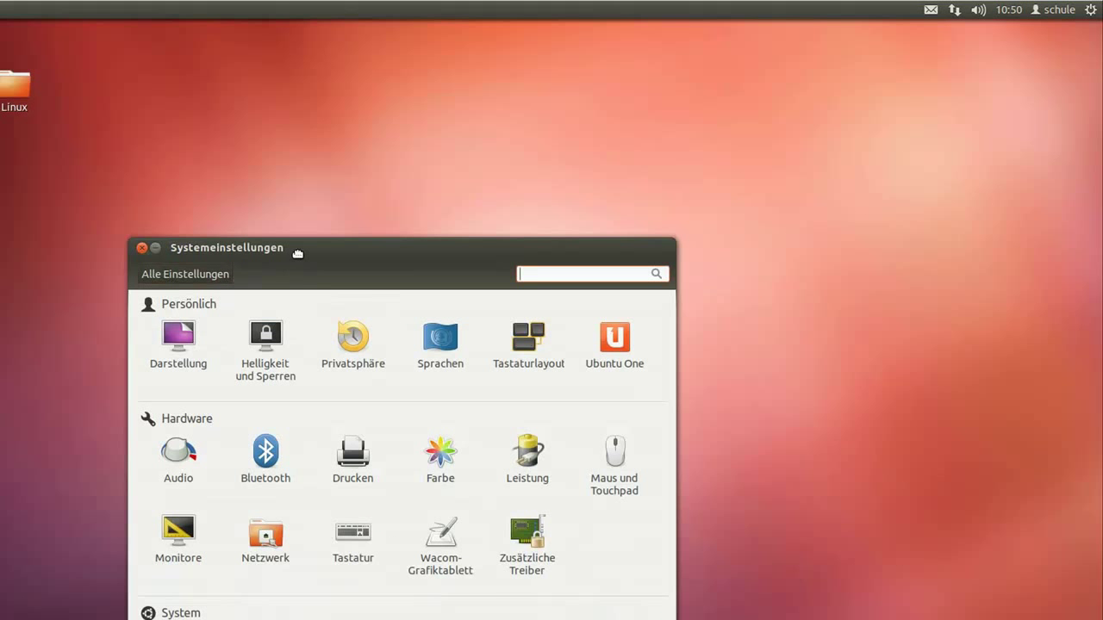
left_click_drag(297, 253, 288, 218)
left_click(1090, 11)
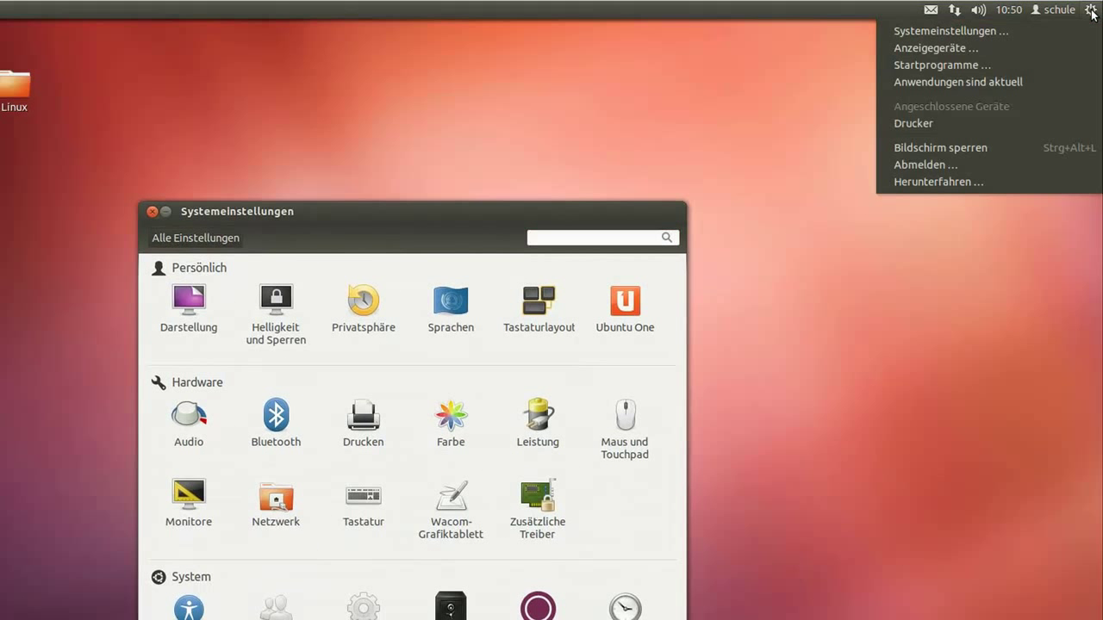
left_click(428, 220)
left_click(152, 212)
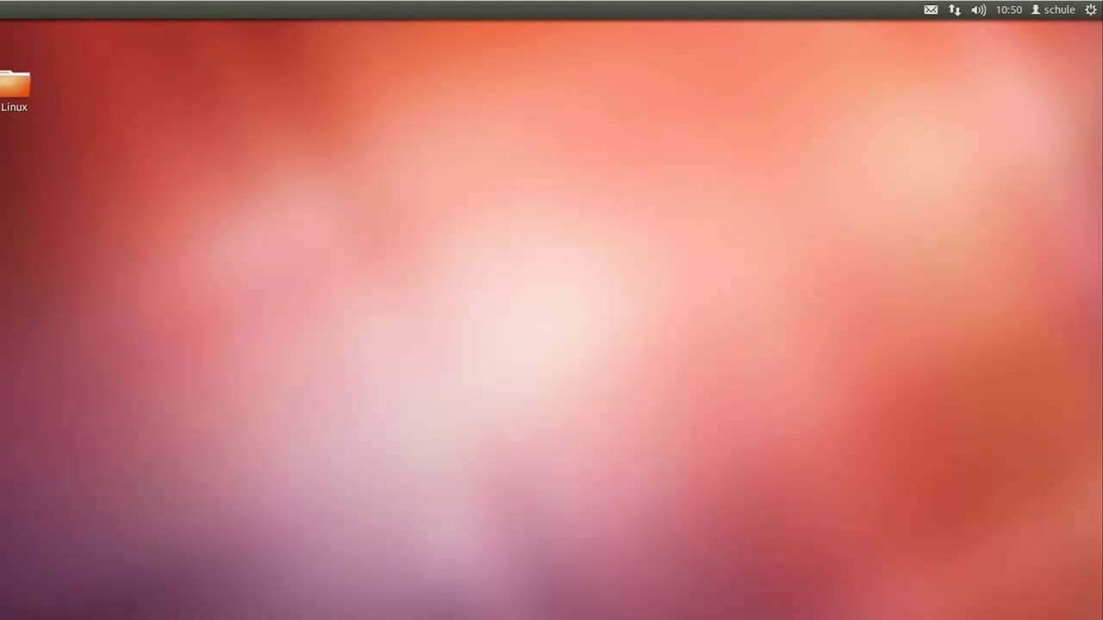
Sort the icons on the desktop by name
right_click(162, 187)
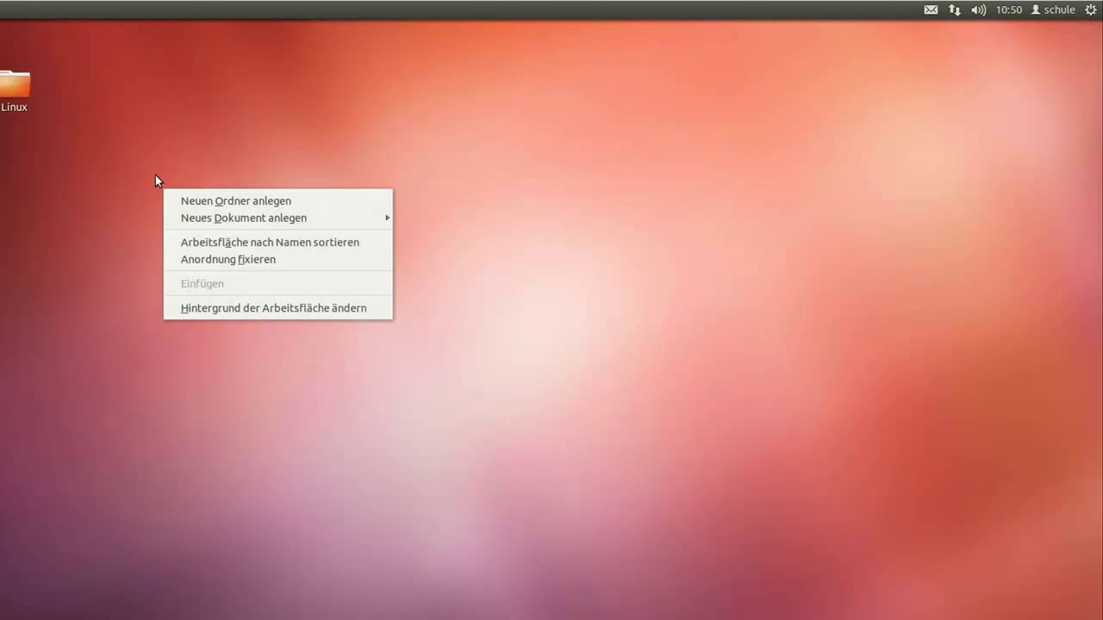
left_click(151, 172)
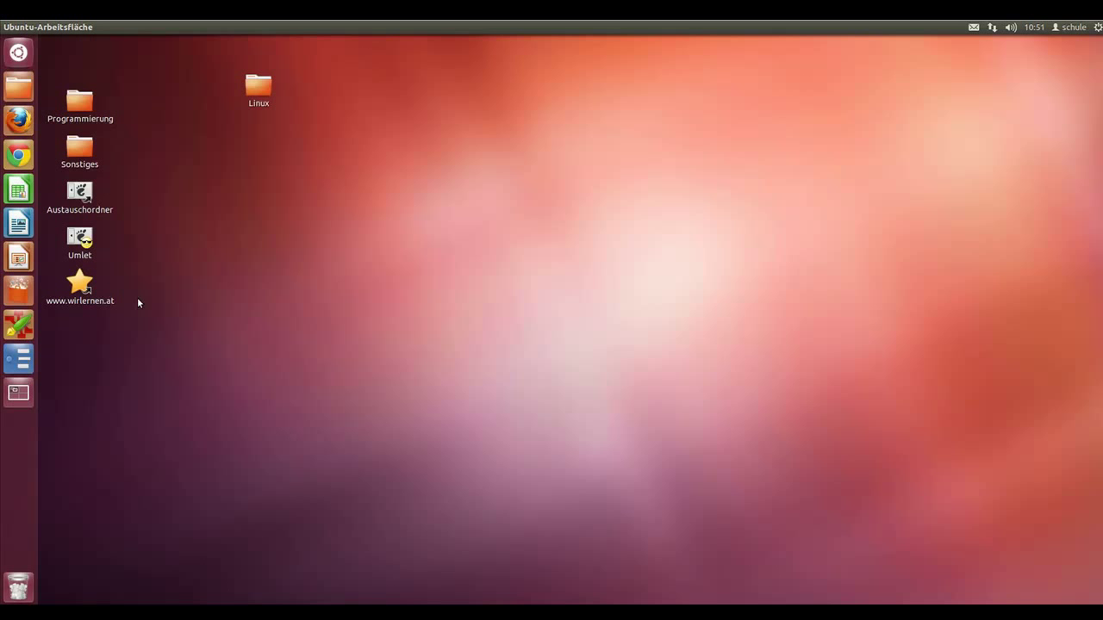
right_click(277, 166)
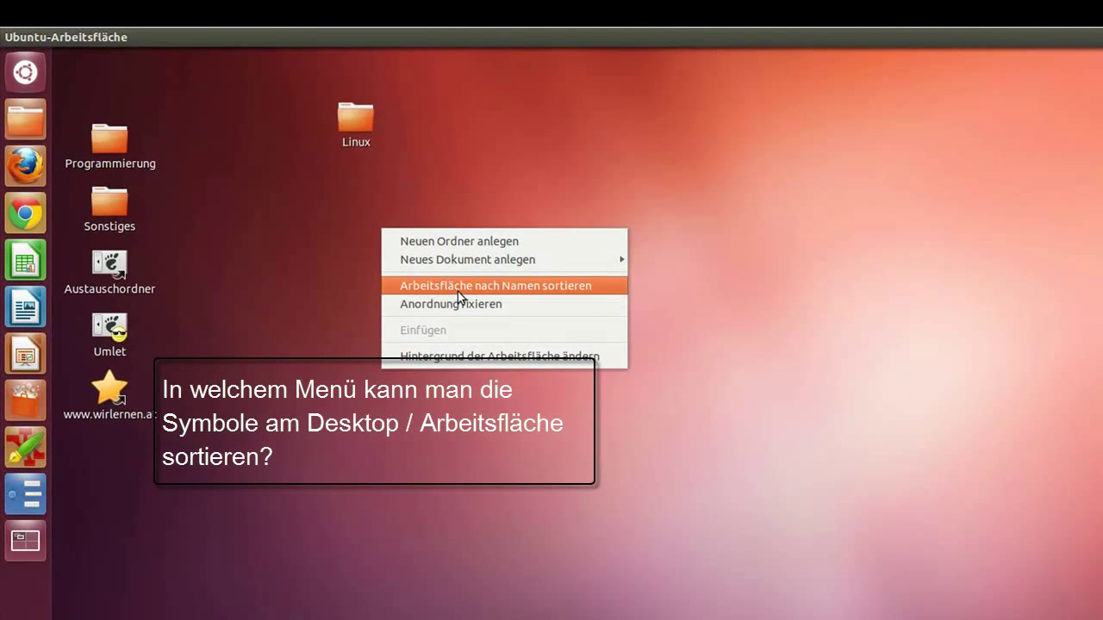
left_click(775, 292)
right_click(280, 184)
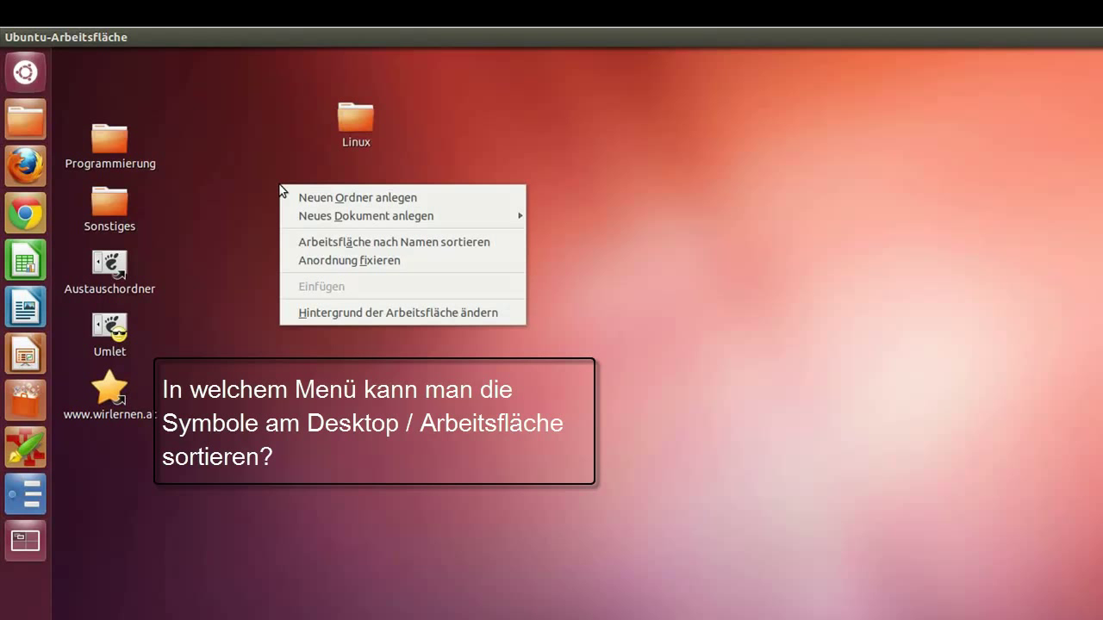
left_click(328, 241)
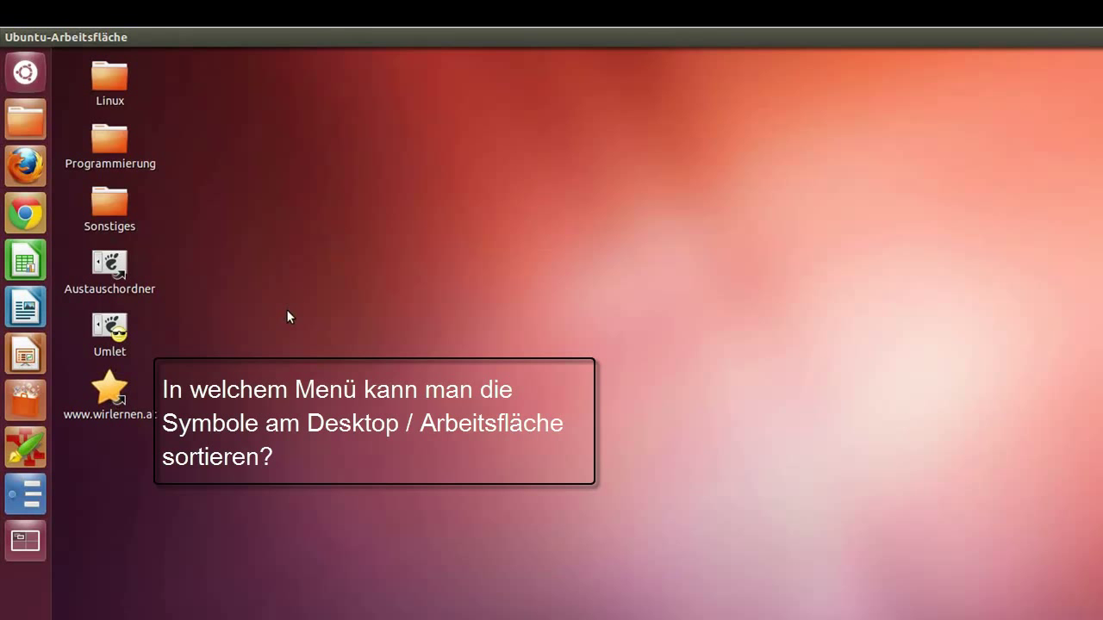
View the workspace overview, return to the first workspace and launch the Firefox Web Browser there
left_click(26, 542)
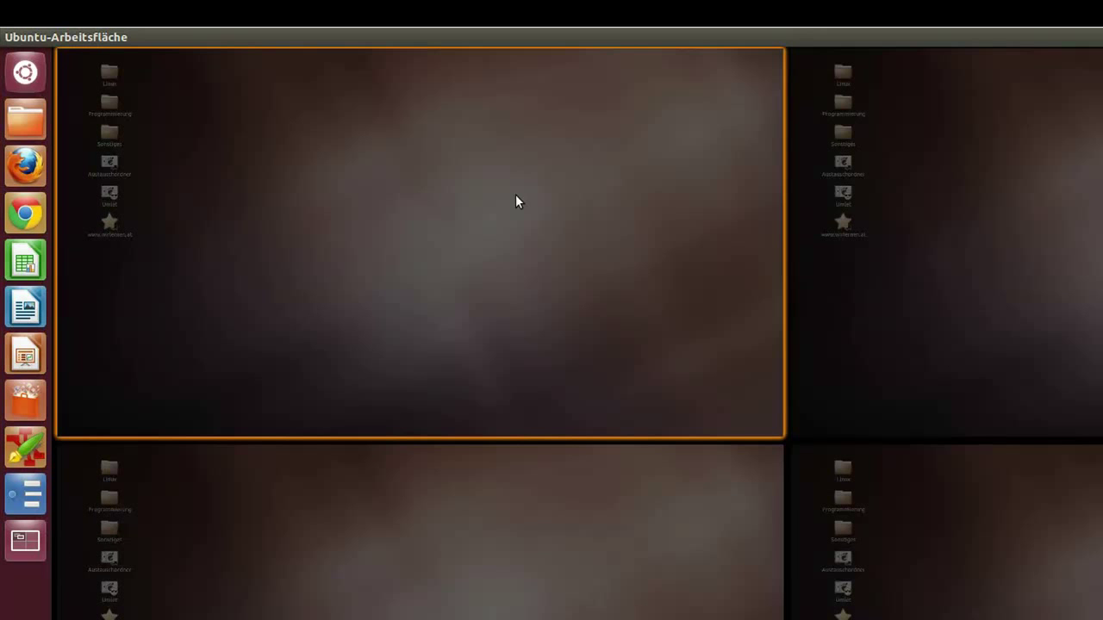
left_click(401, 236)
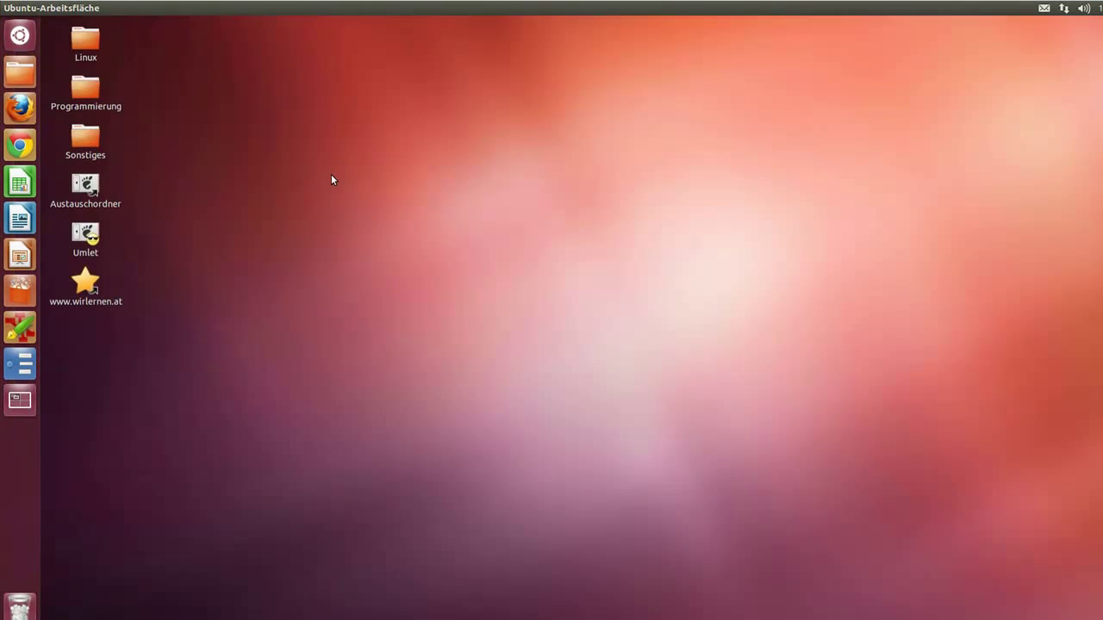
right_click(20, 116)
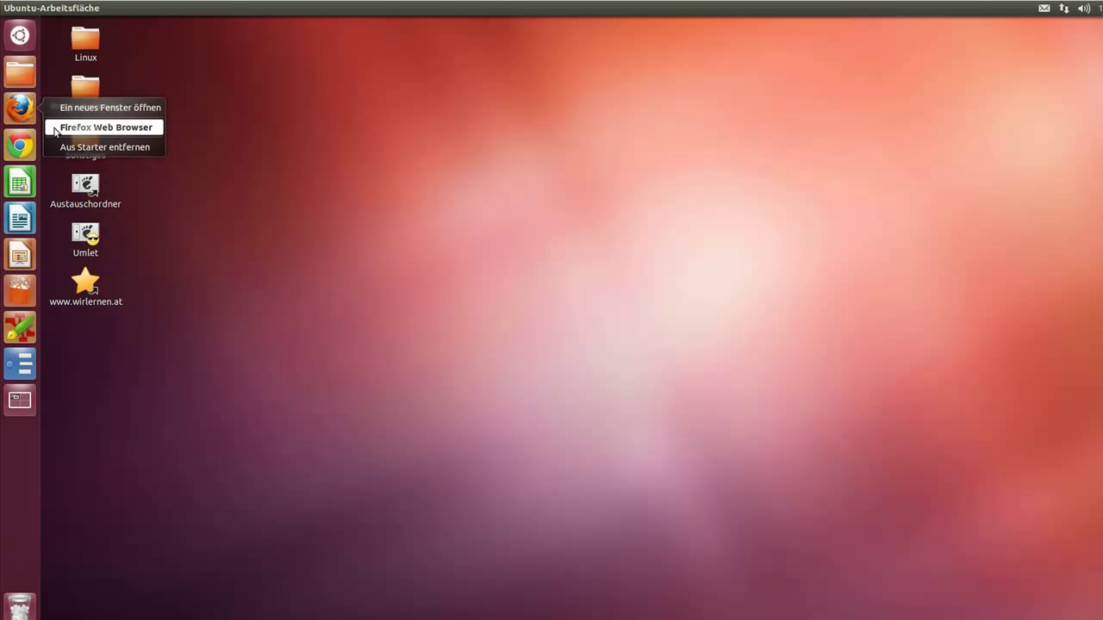
left_click(56, 130)
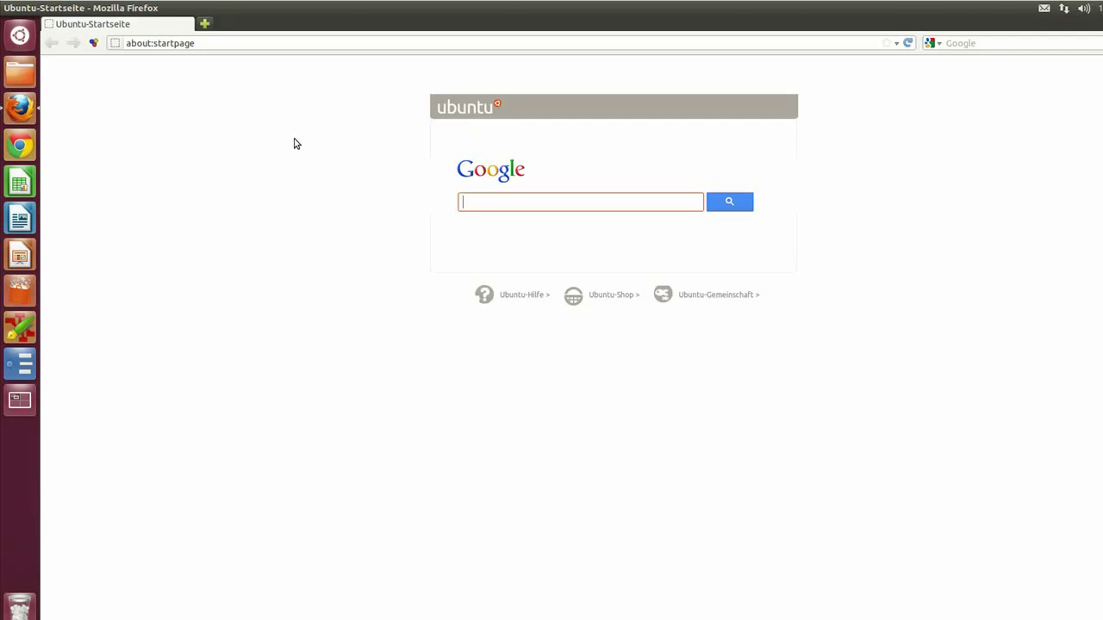
Switch to the empty workspace beside the Firefox one and launch Google Chrome there
left_click(20, 399)
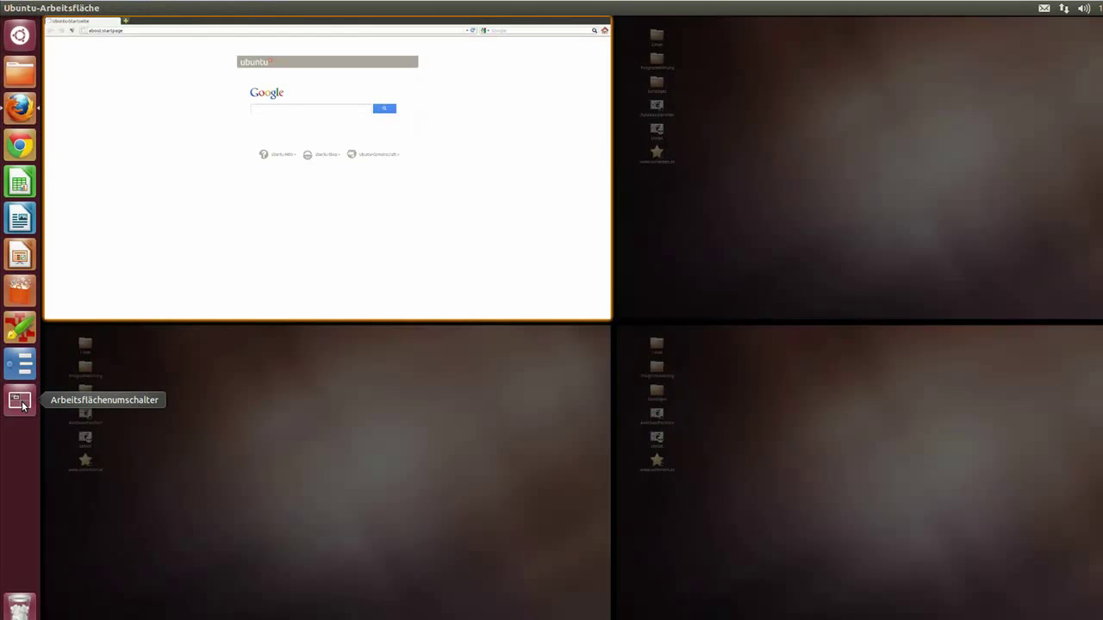
left_click(704, 159)
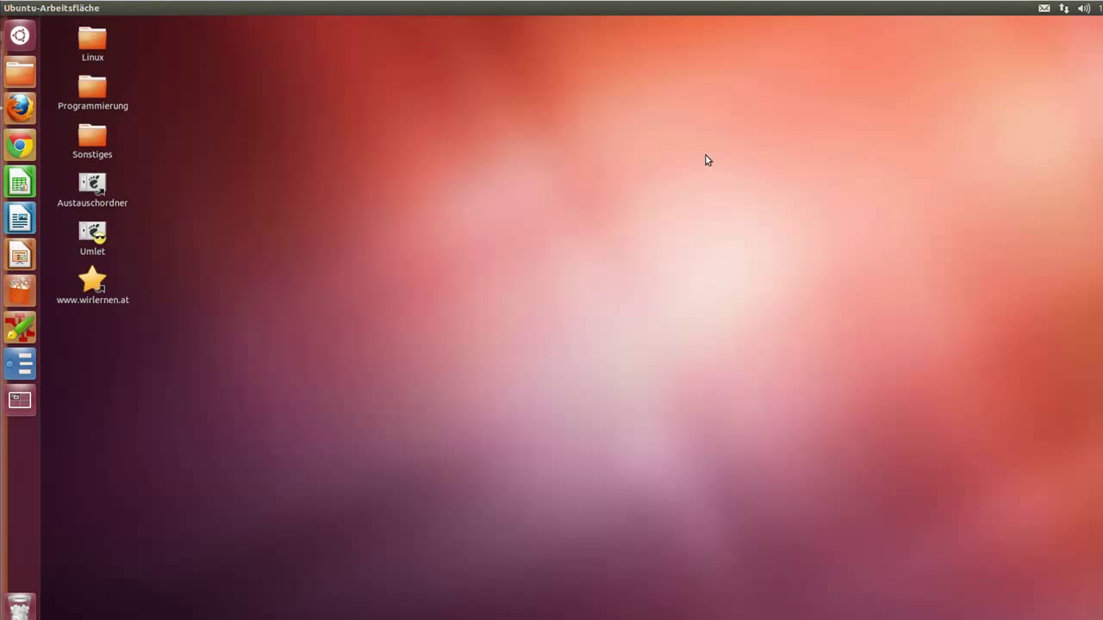
right_click(20, 148)
left_click(104, 178)
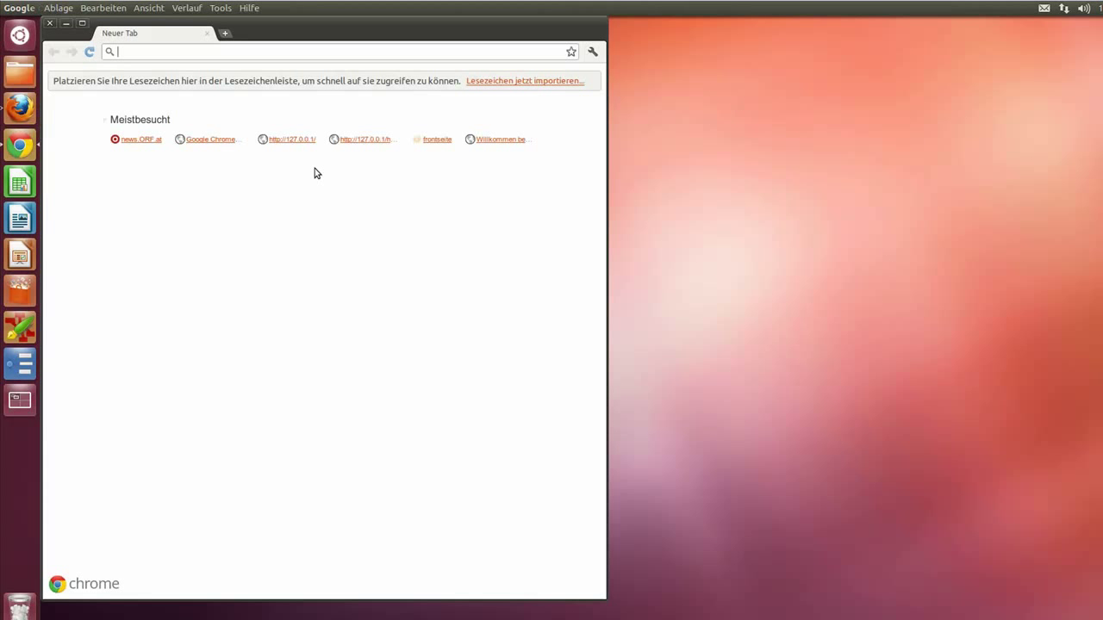
Switch to the Firefox workspace and back to the Chrome workspace using the workspace overview
left_click(19, 399)
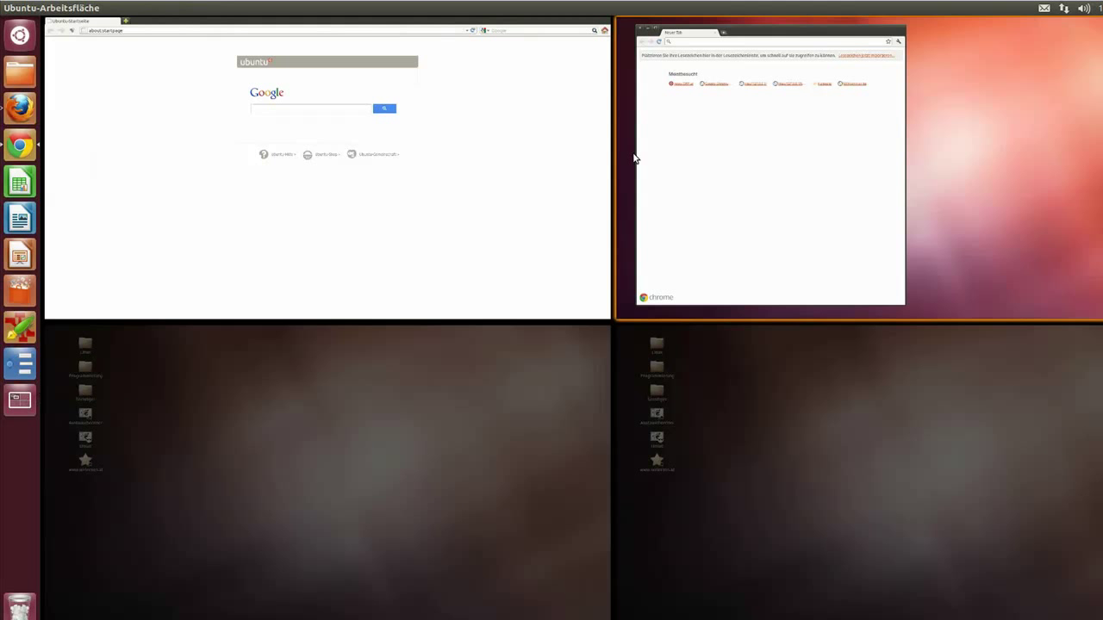
left_click(477, 200)
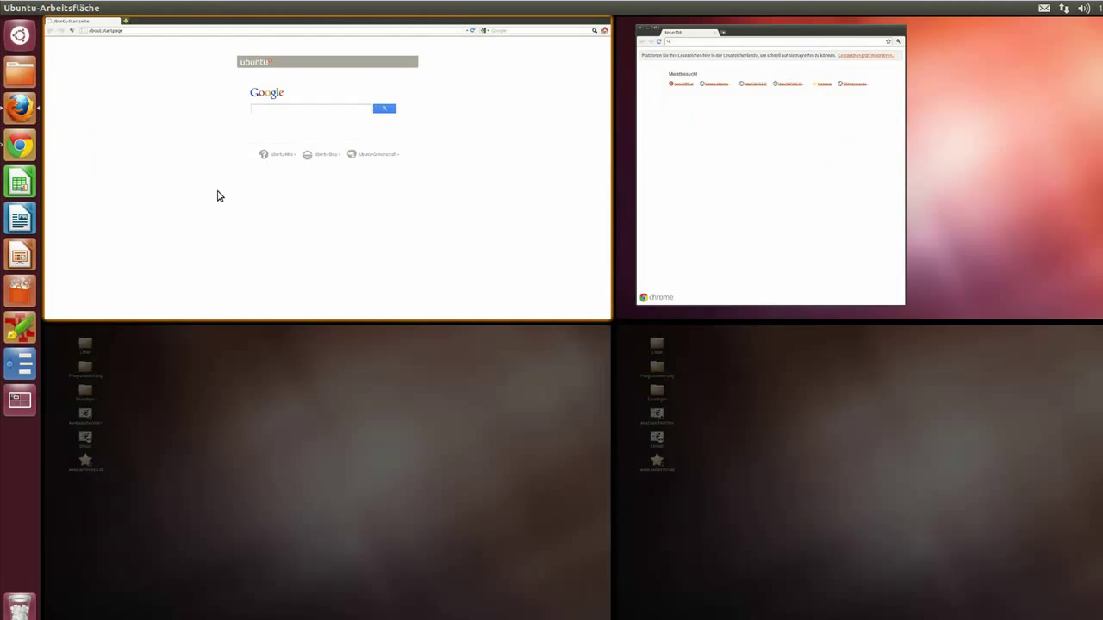
left_click(159, 185)
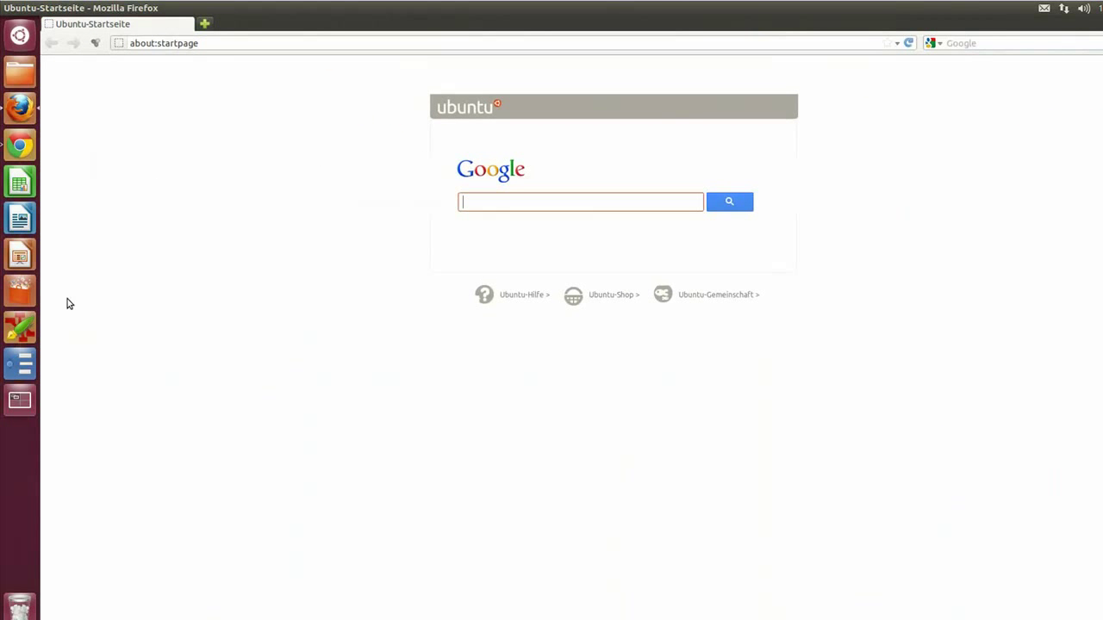
left_click(20, 403)
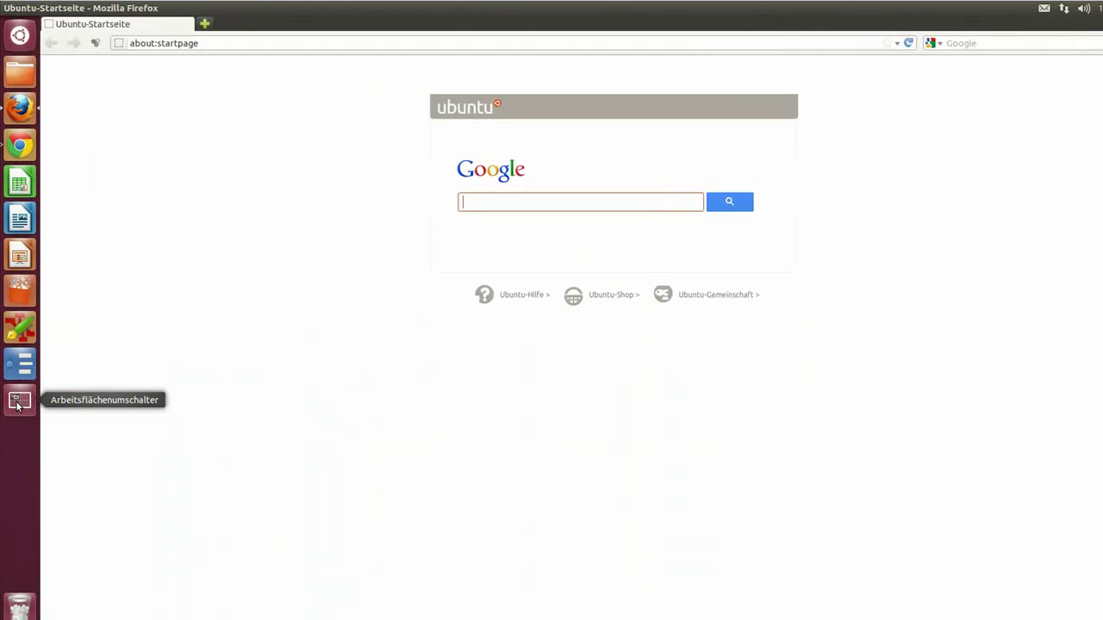
left_click(20, 403)
left_click(820, 189)
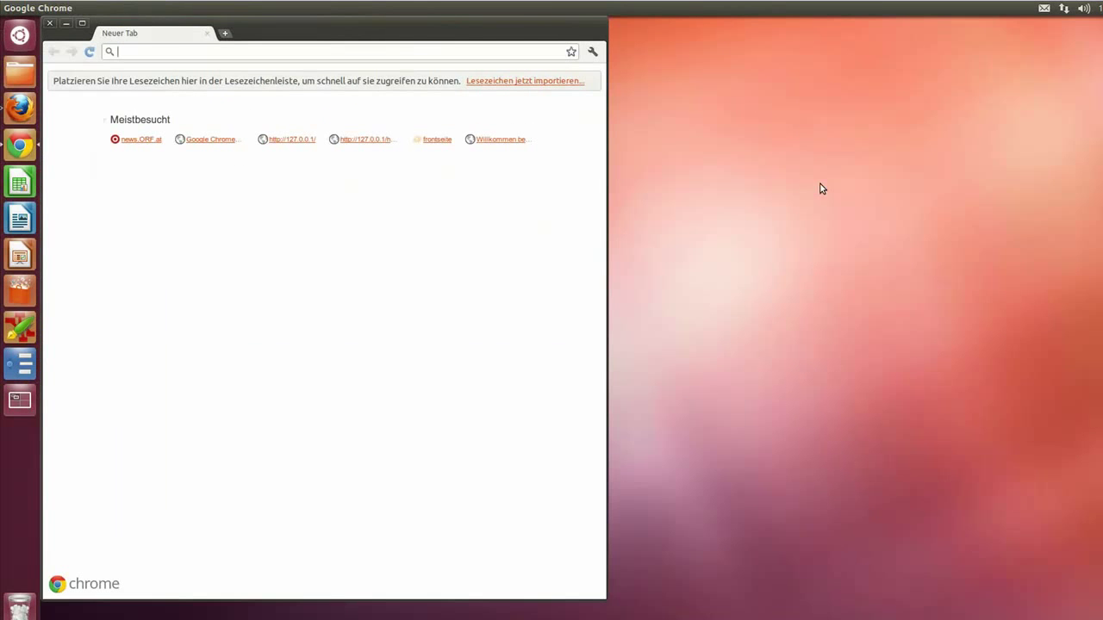
Close Chrome on the second workspace, return to the first workspace and close Firefox
left_click(49, 24)
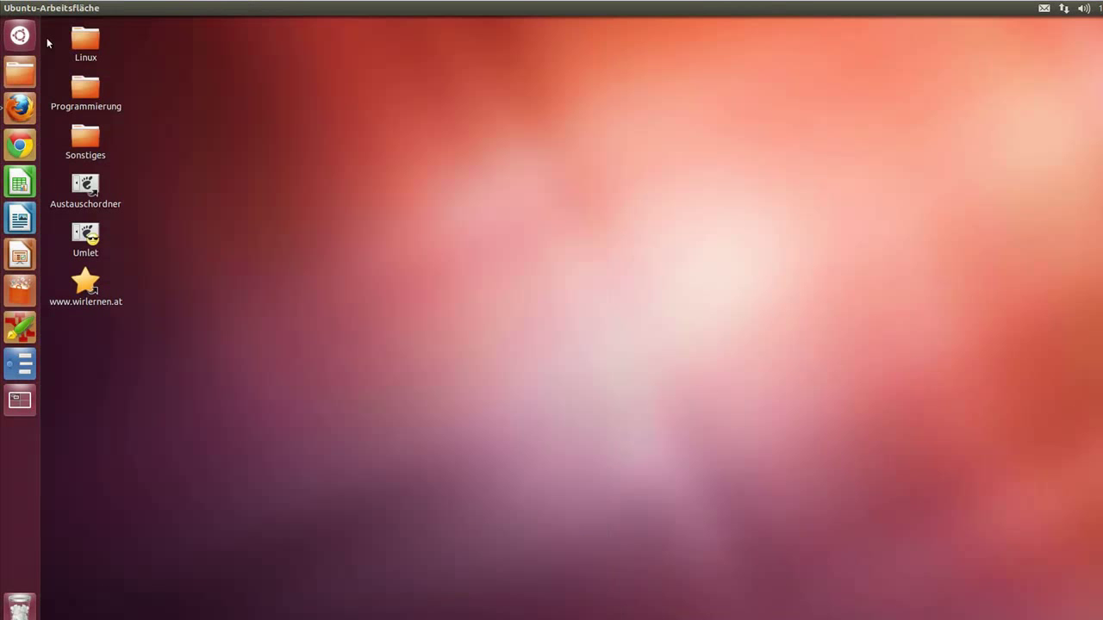
left_click(24, 401)
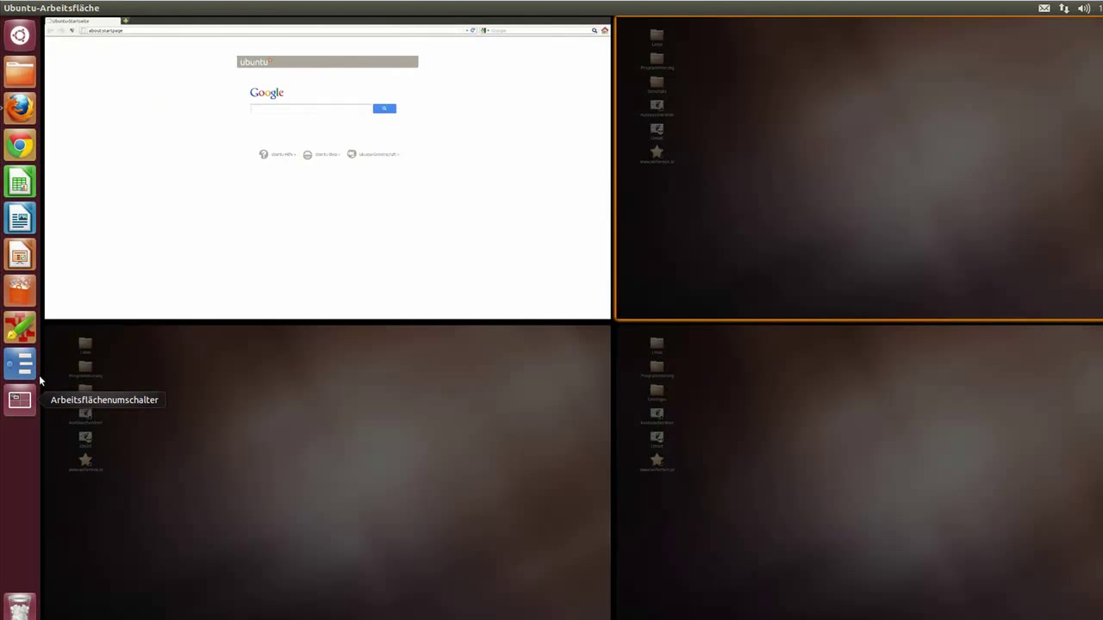
left_click(157, 173)
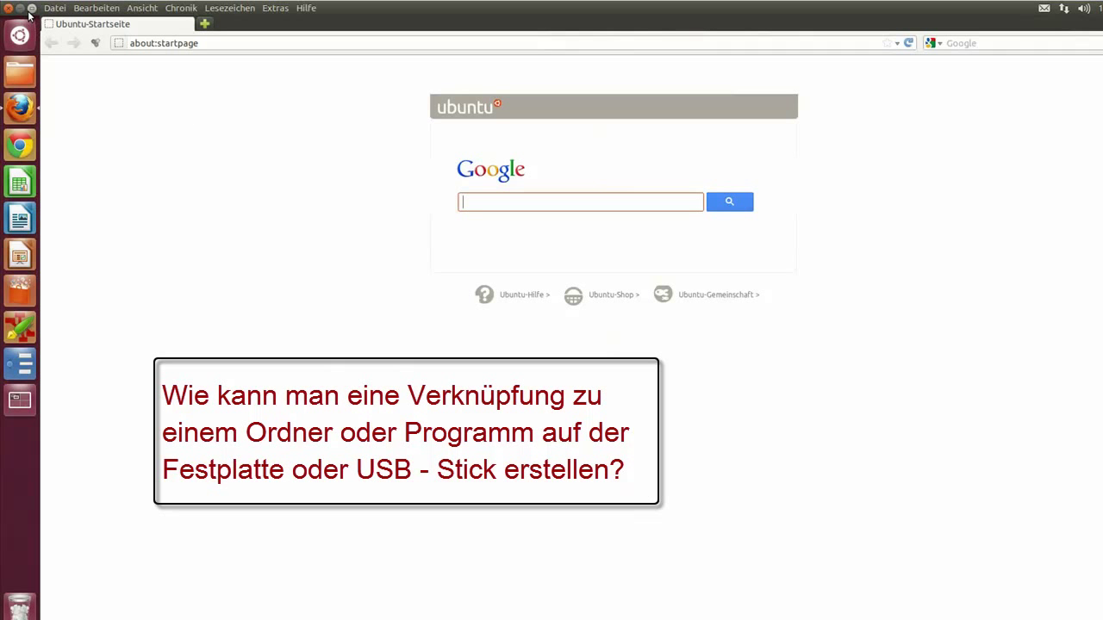
left_click(106, 130)
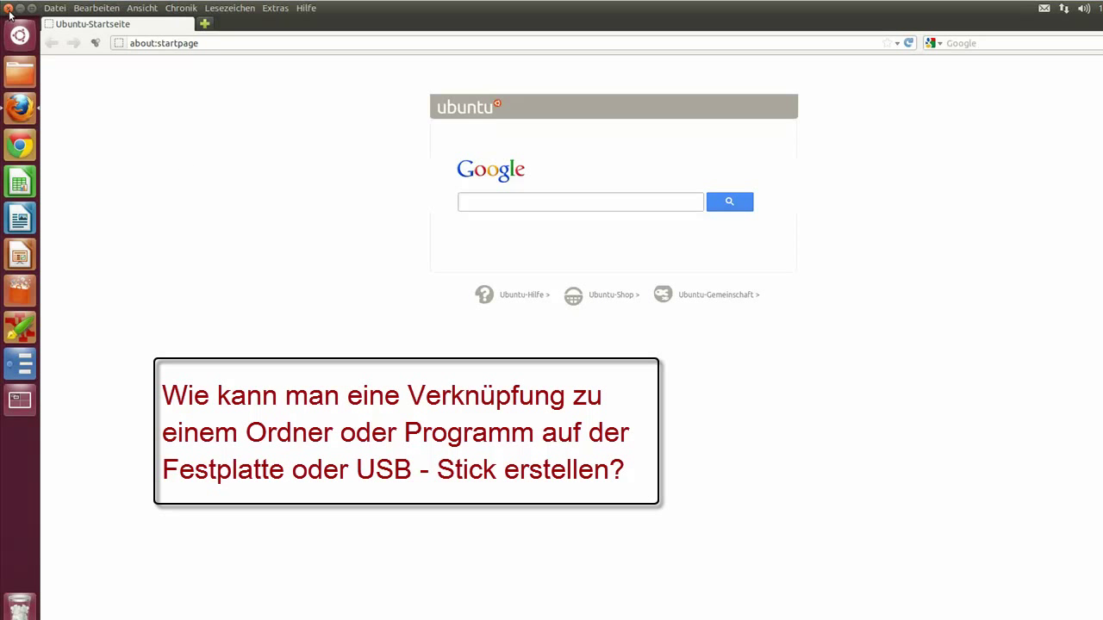
left_click(9, 10)
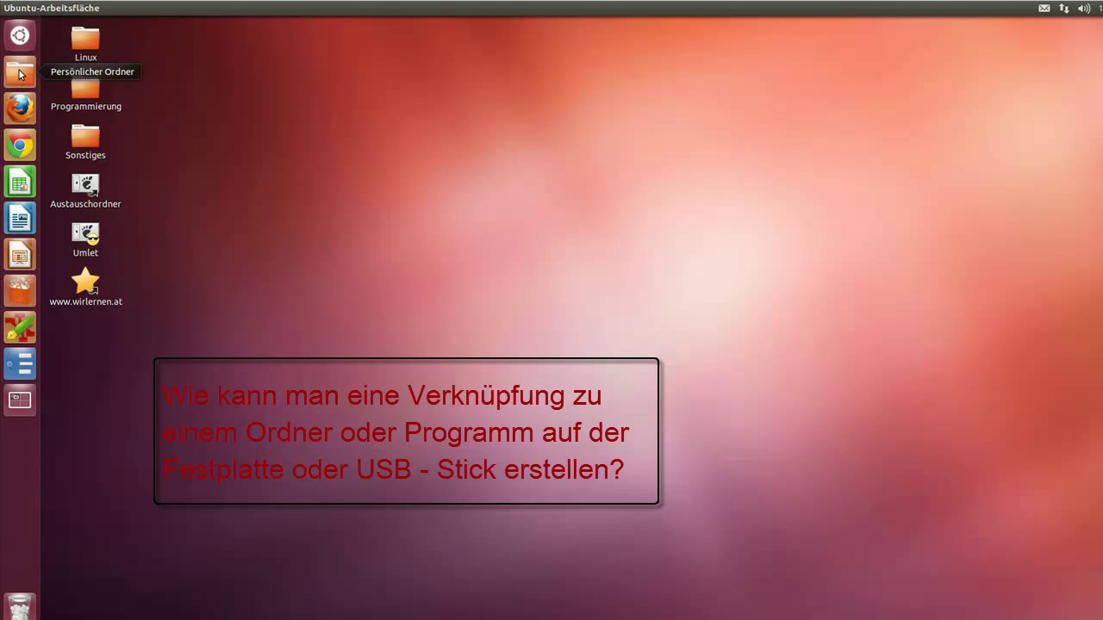
Open the Persönlicher Ordner from the launcher and look through the Austauschordner, Dateisystem and Bilder locations
right_click(19, 74)
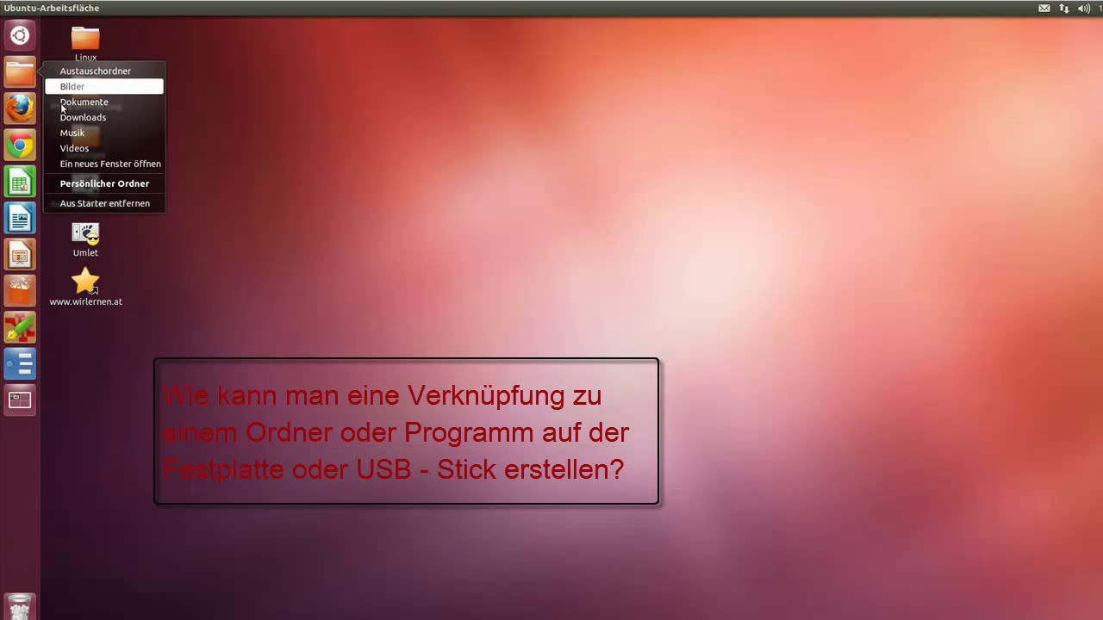
left_click(87, 185)
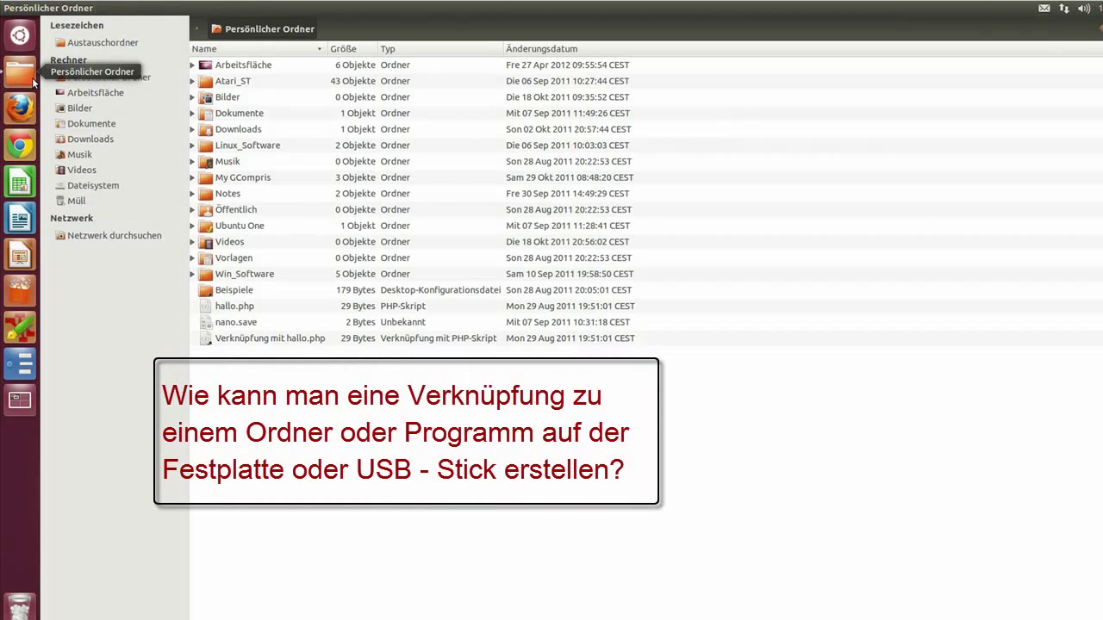
left_click(94, 44)
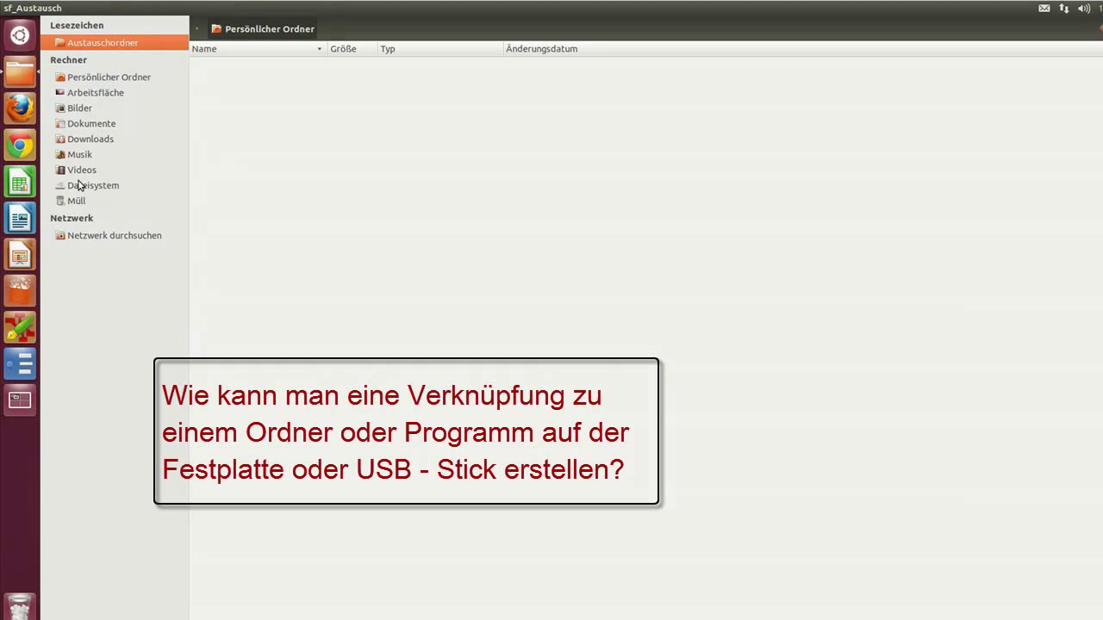
left_click(90, 188)
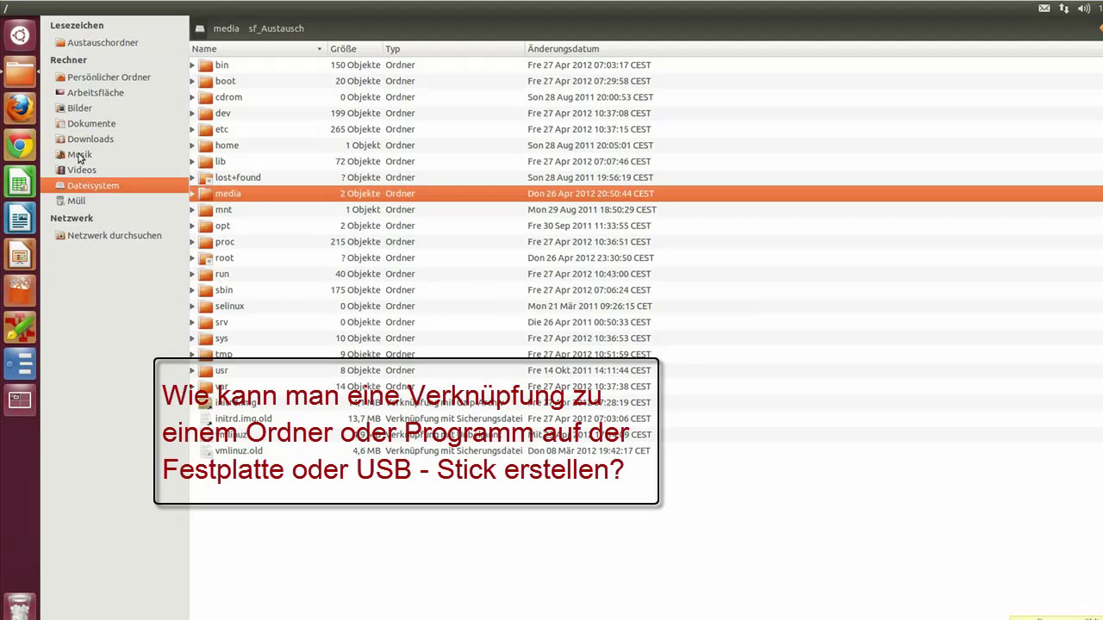
left_click(82, 110)
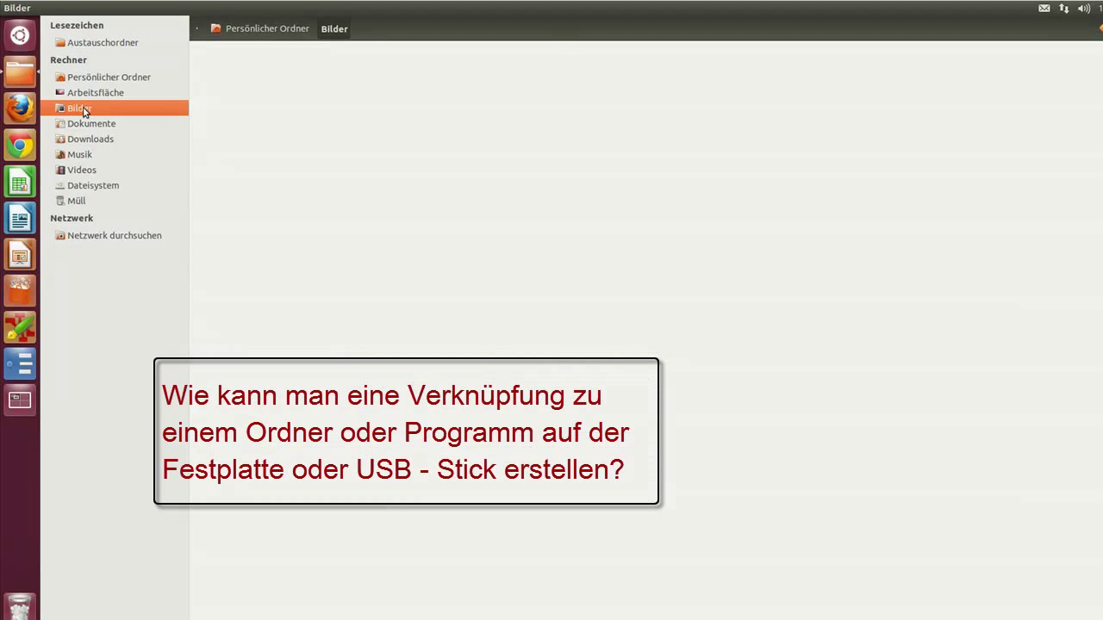
Go to Dokumente and open the nested folders Openbook_Ubuntu, galileocomputing_ubuntu and bilder
left_click(85, 127)
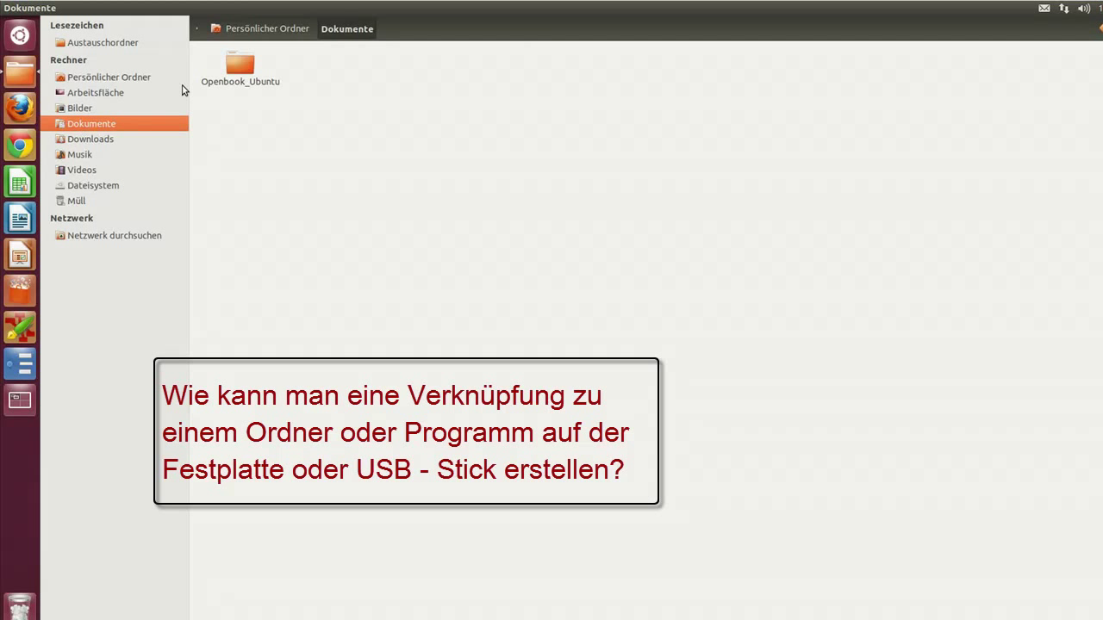
double_click(234, 74)
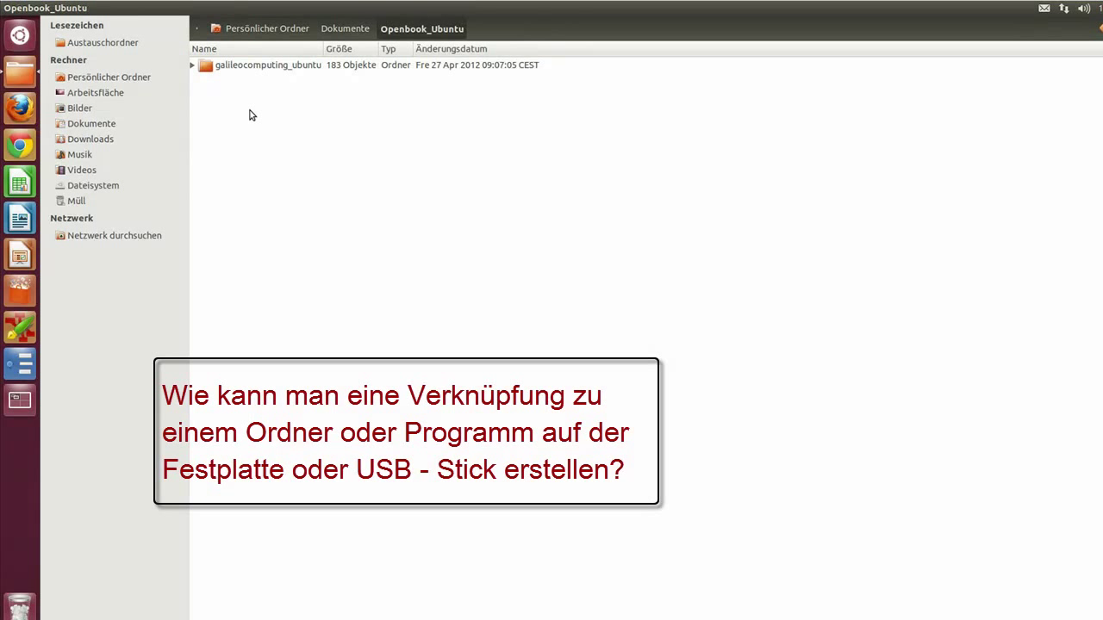
double_click(211, 63)
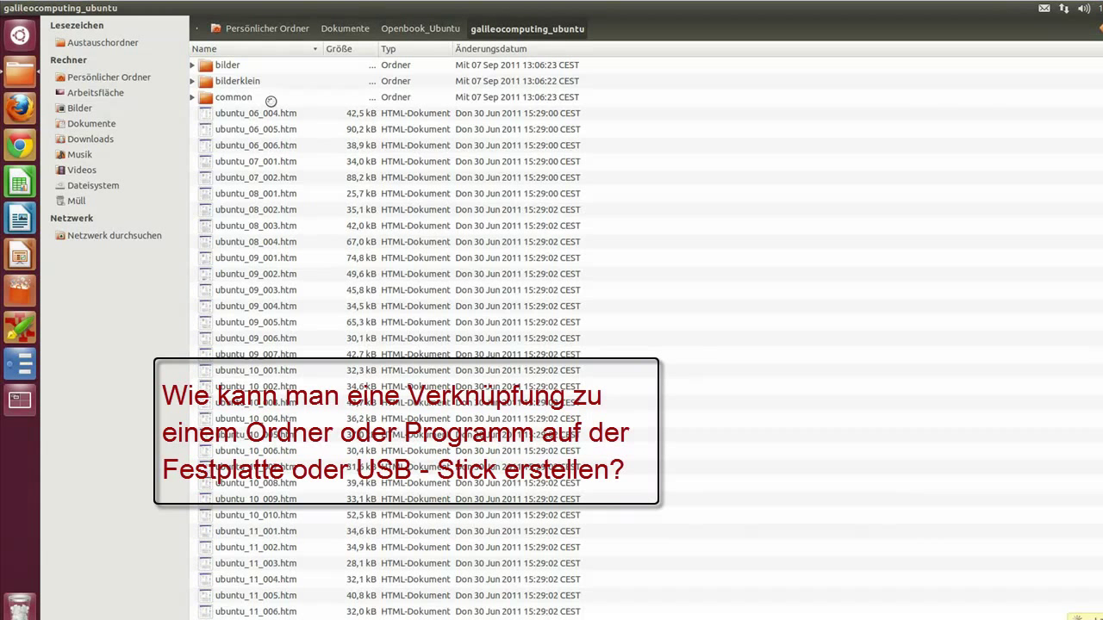
left_click(210, 65)
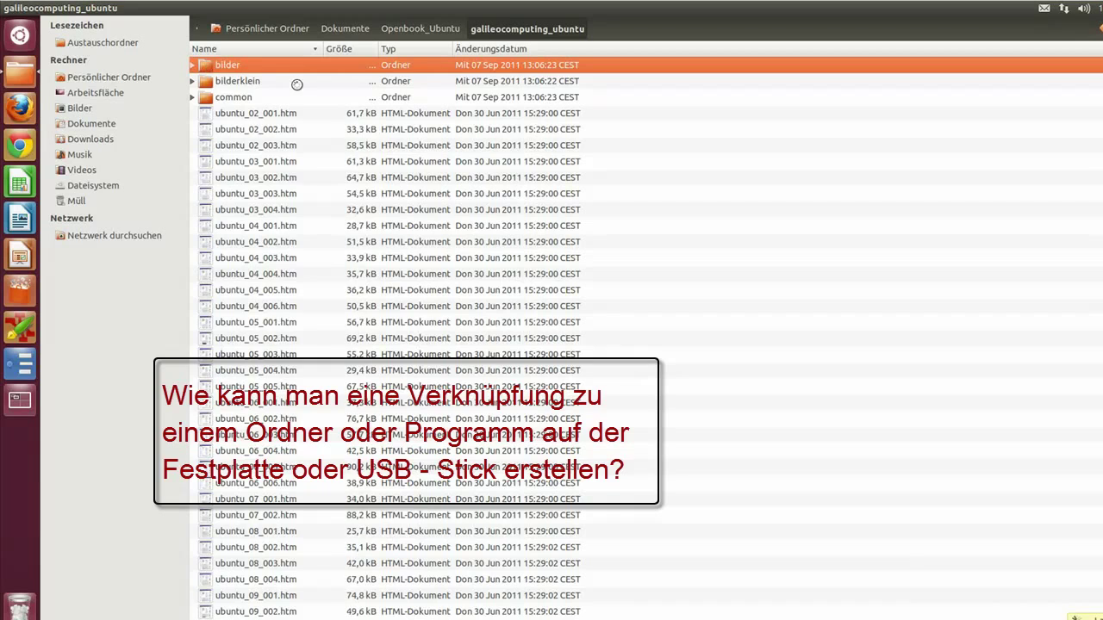
double_click(211, 66)
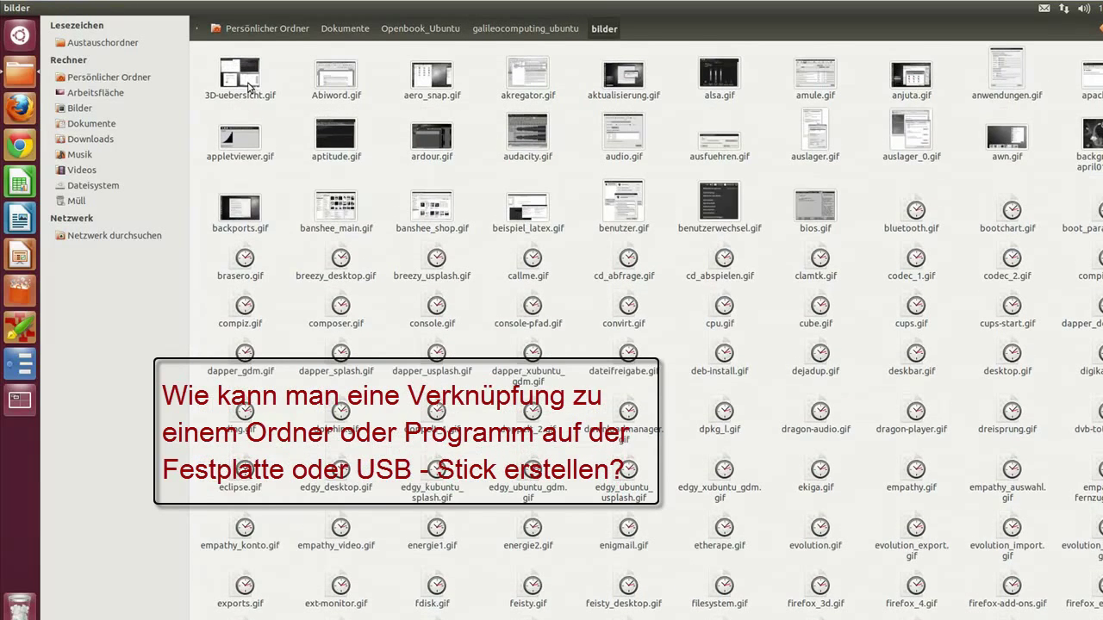
Create a link to 3D-uebersicht.gif in the bilder folder and restore the maximized folder window to its smaller size
left_click(248, 82)
right_click(247, 82)
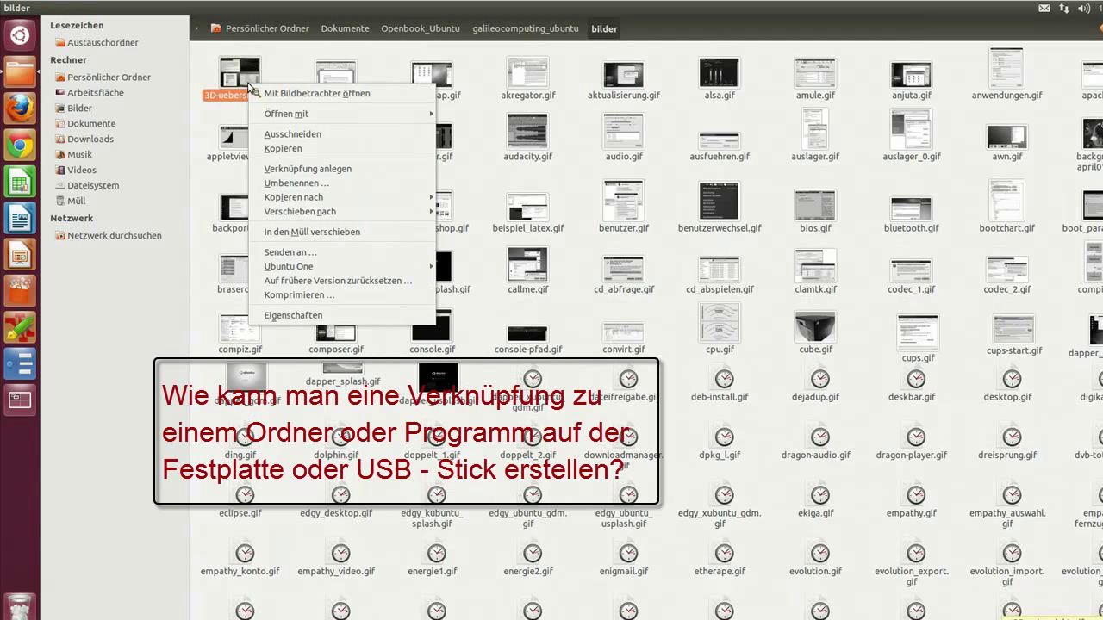
left_click(293, 175)
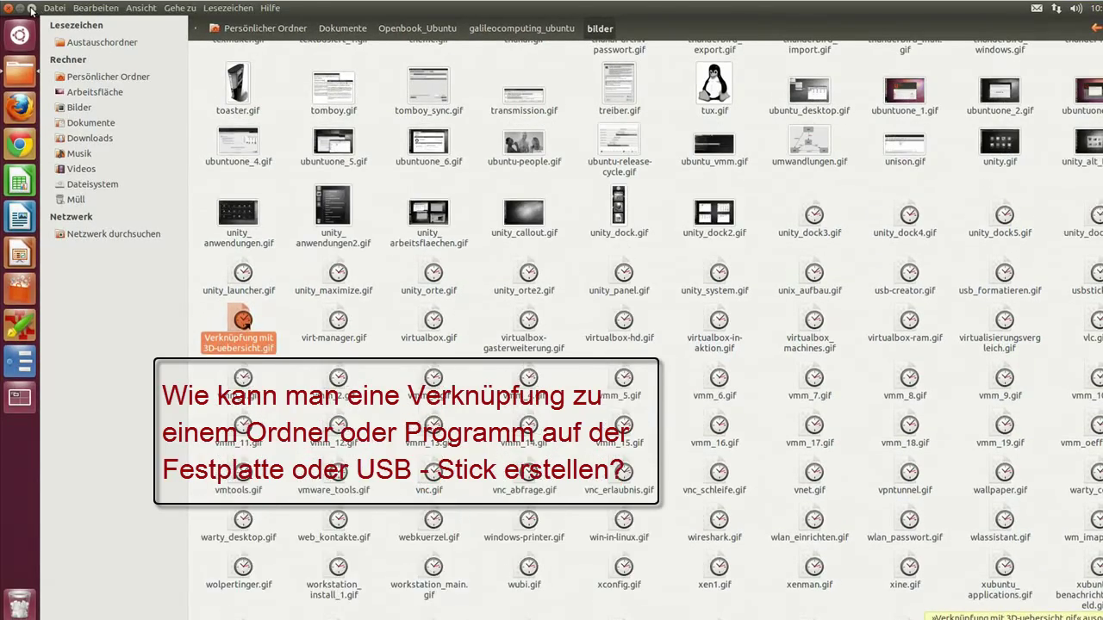
double_click(77, 11)
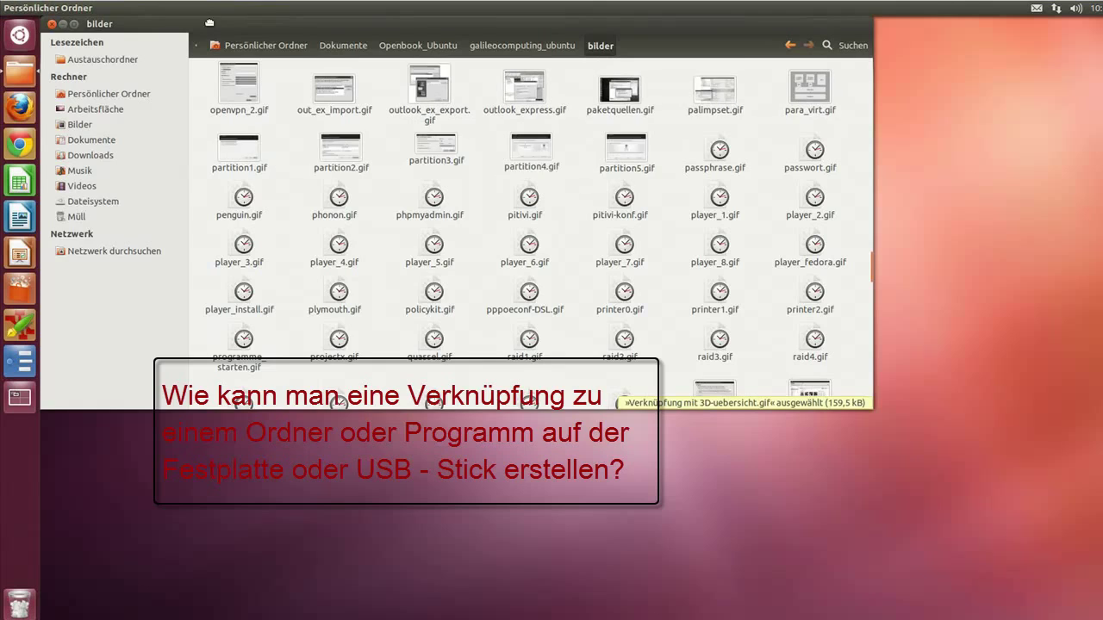
Move the bilder window clear of the desktop icons and move the 3D-uebersicht.gif link from the folder onto the desktop
left_click_drag(225, 49, 317, 63)
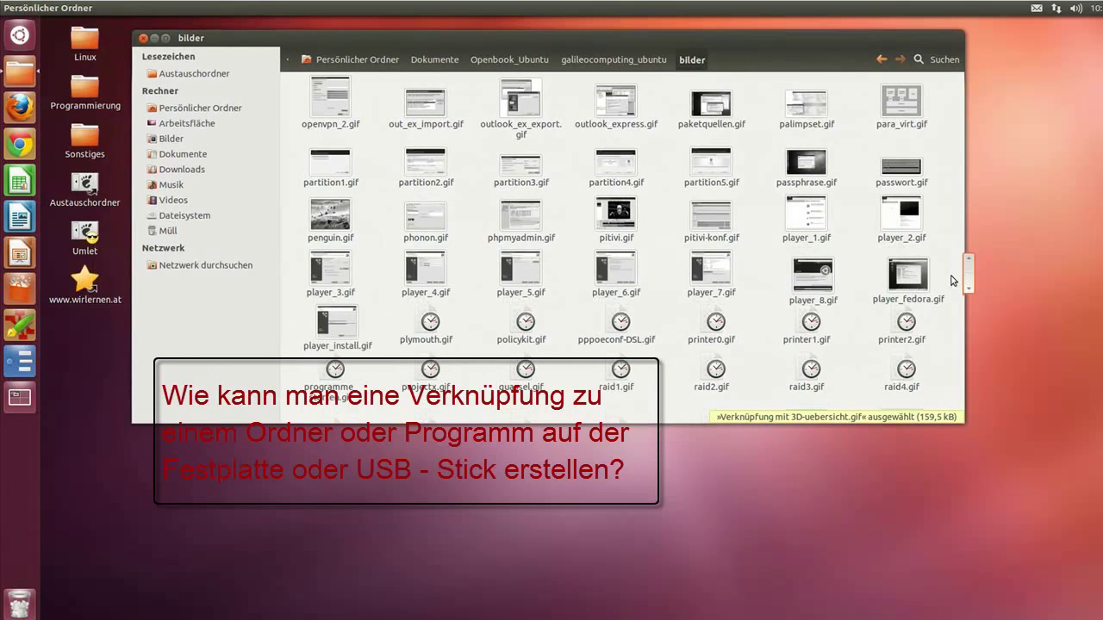
left_click_drag(969, 291, 965, 405)
scroll(517, 259, "up", 5)
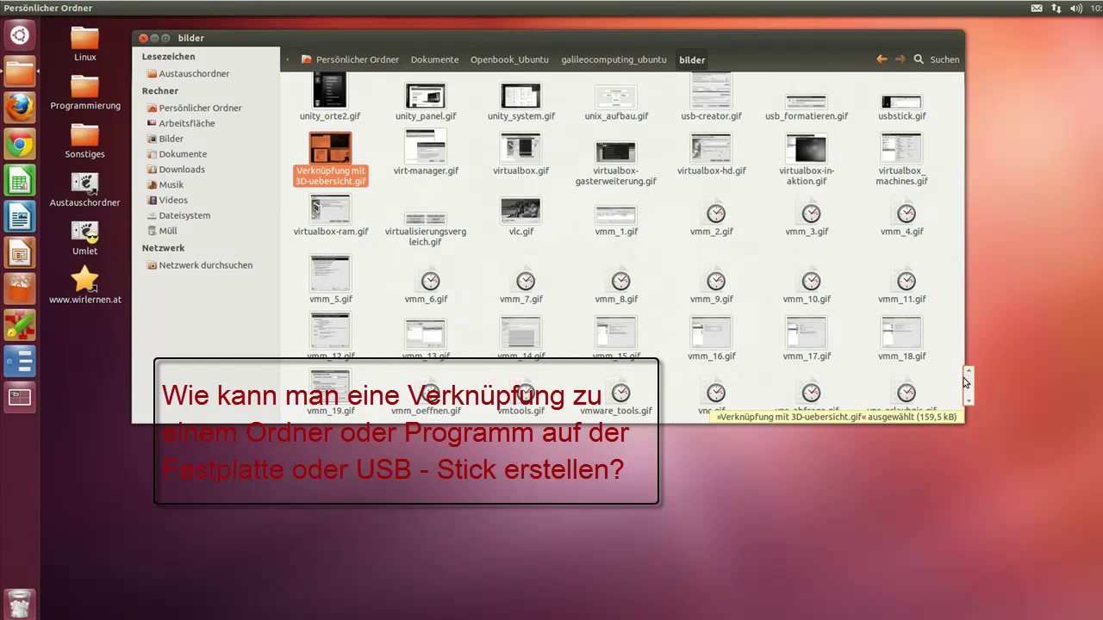
left_click_drag(324, 175, 120, 473)
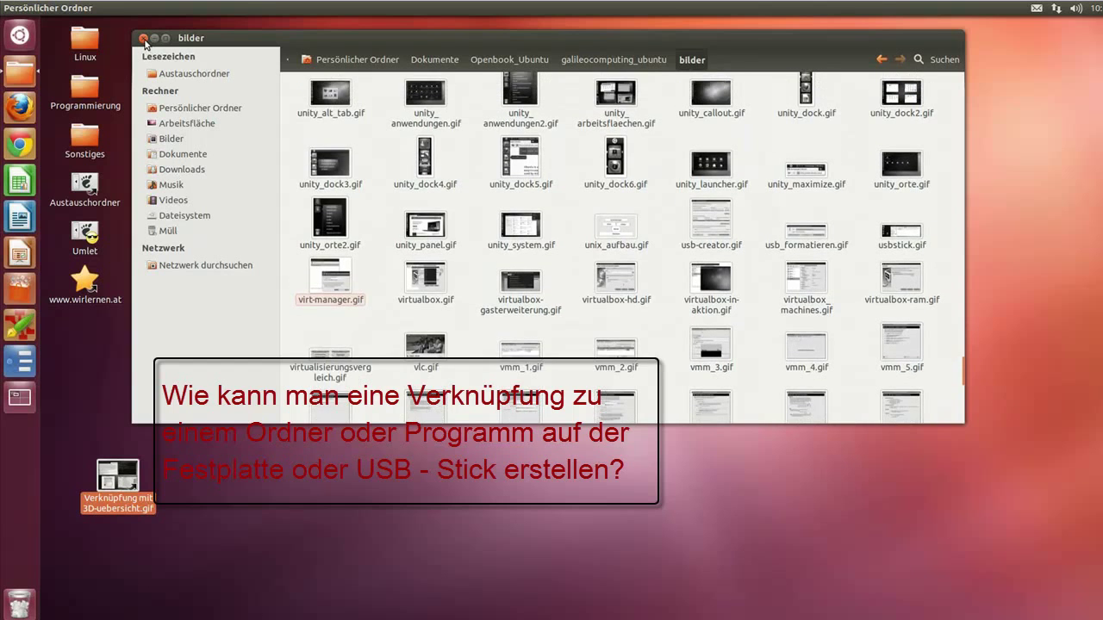
Close the bilder folder window, test the desktop link by opening its image and close the image viewer
left_click(143, 37)
double_click(110, 470)
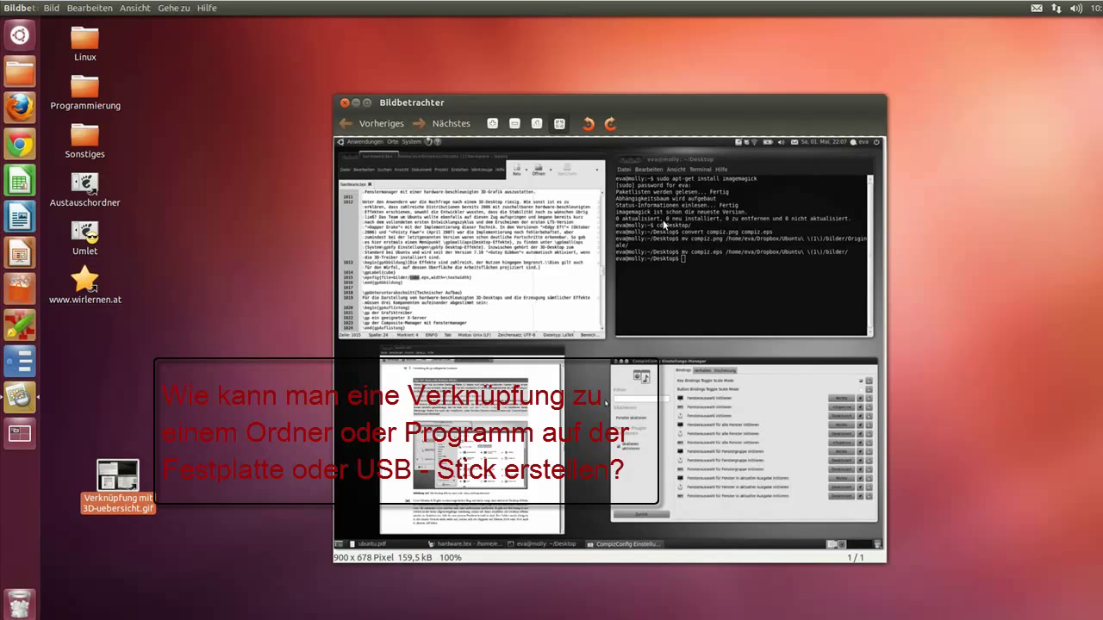
left_click(344, 102)
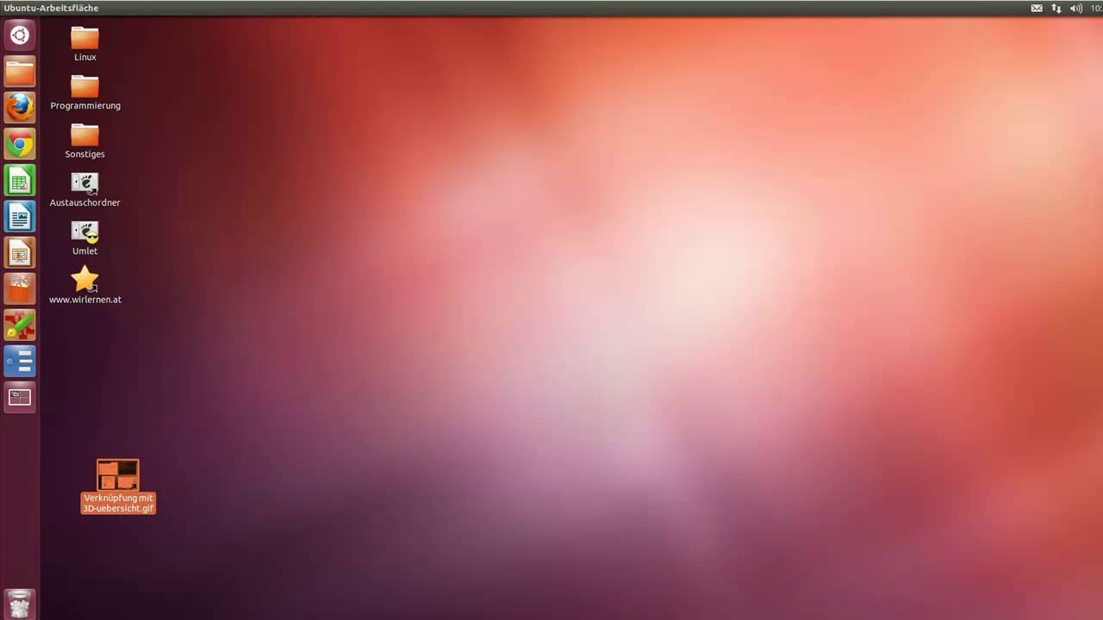
Reposition the 3D-uebersicht.gif link beside the desktop's folder icons and move it to the trash
left_click_drag(128, 472, 267, 87)
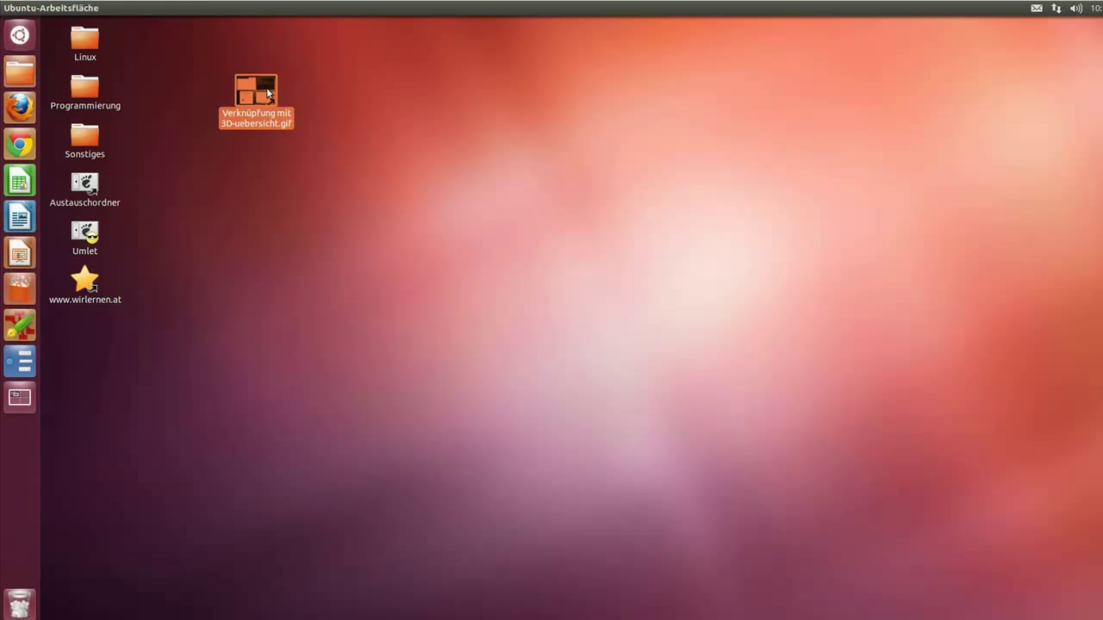
right_click(266, 87)
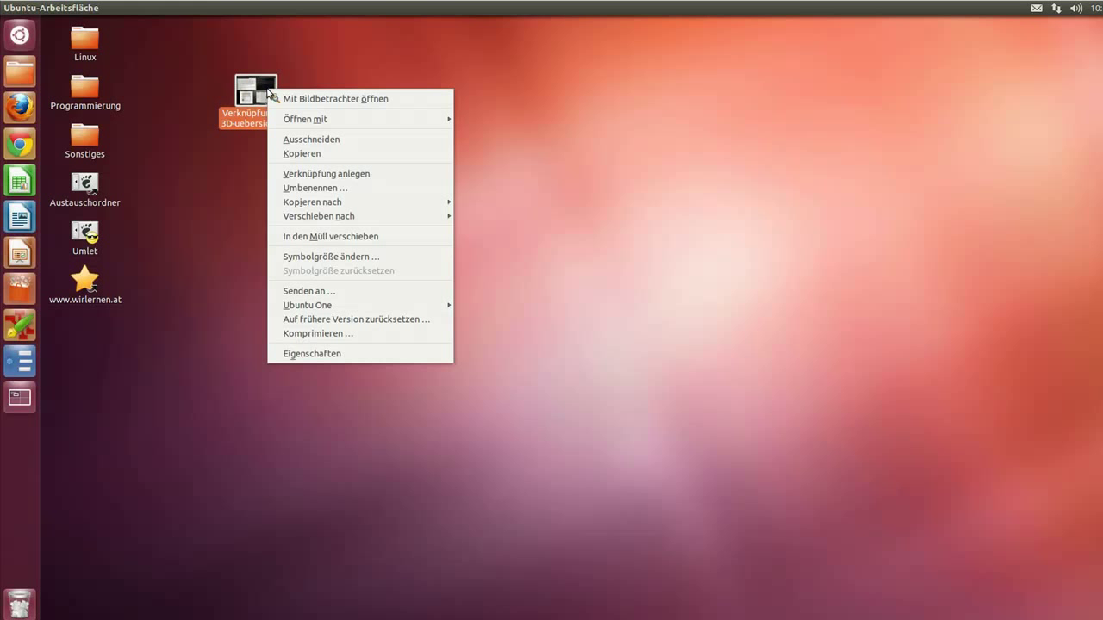
left_click(338, 241)
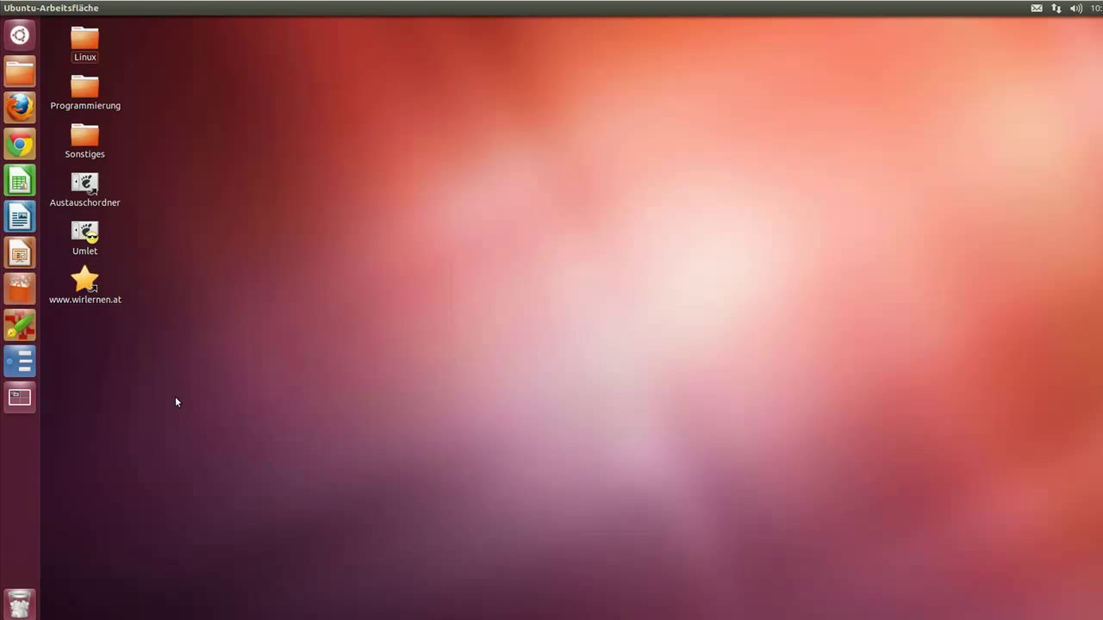
Empty the trash and confirm the permanent deletion of all its objects
right_click(17, 608)
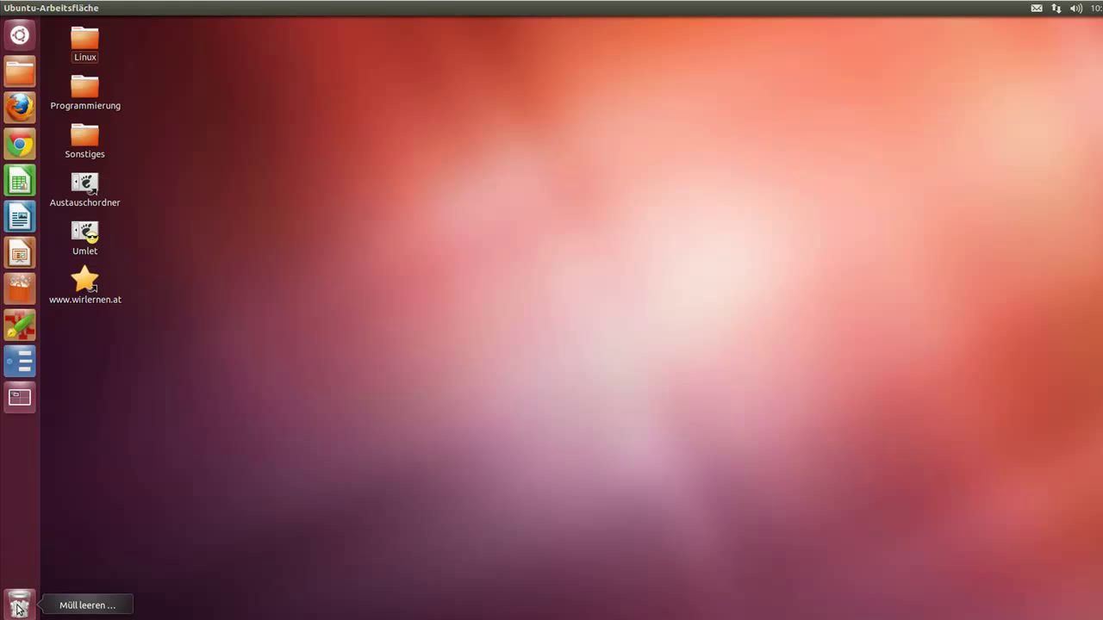
left_click(81, 605)
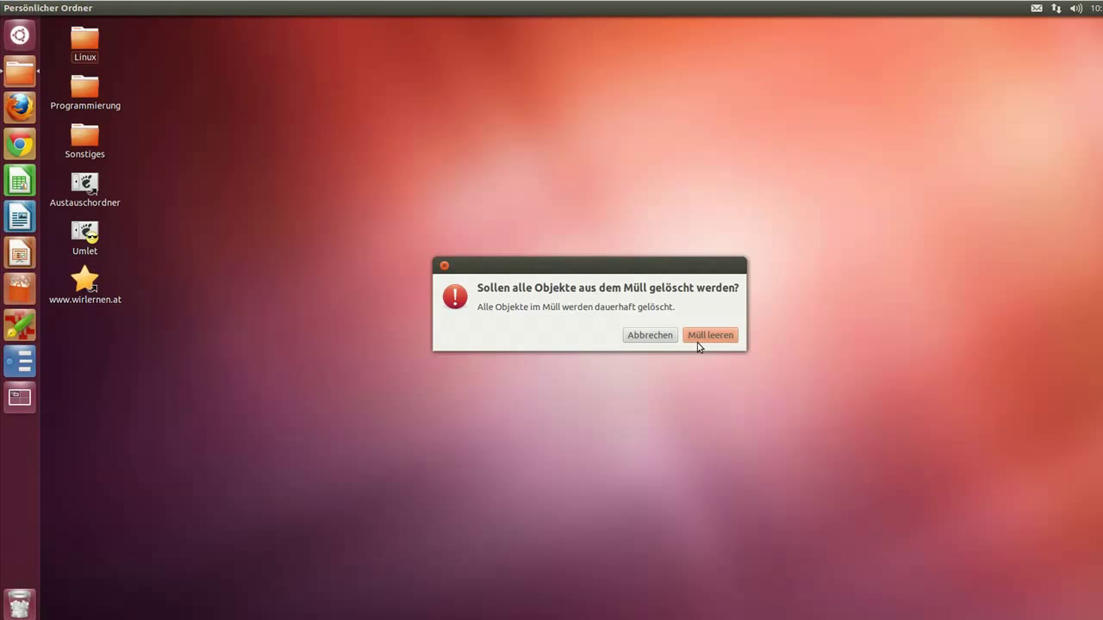
left_click(710, 335)
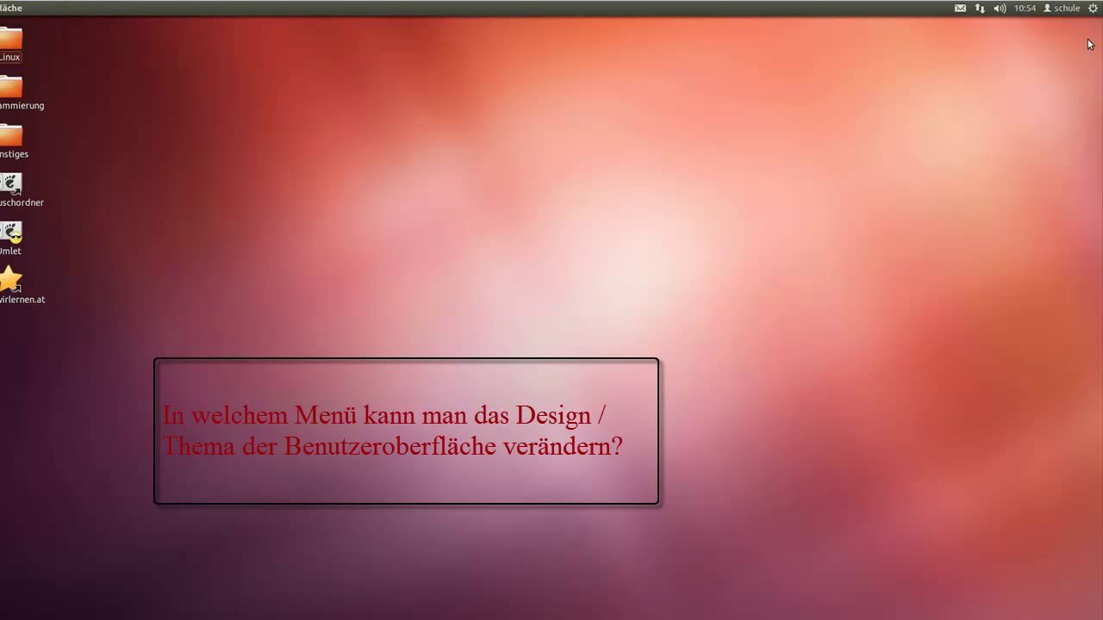
Look through the resolution options under Monitore in Systemeinstellungen, keep 1920 x 1016 (9:5) and close the window
left_click(1093, 9)
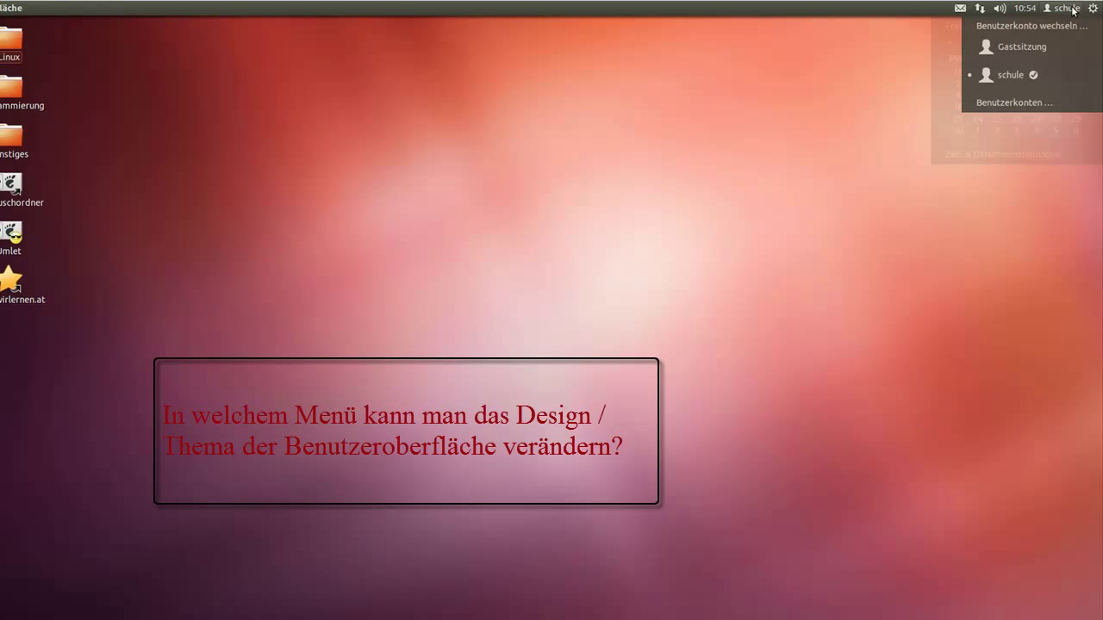
left_click(976, 26)
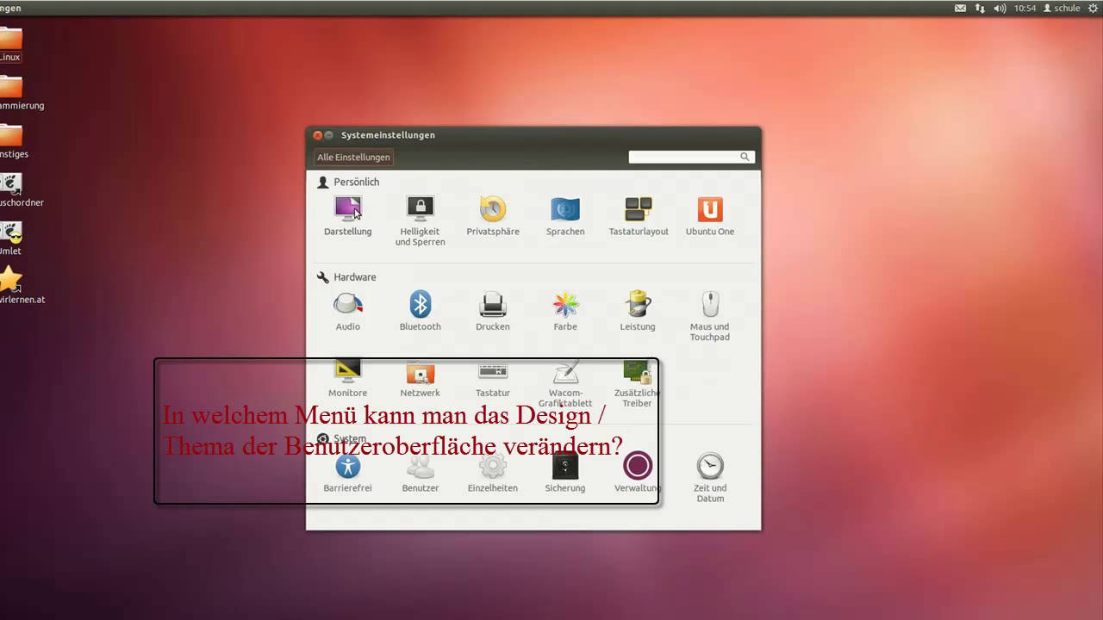
left_click(362, 381)
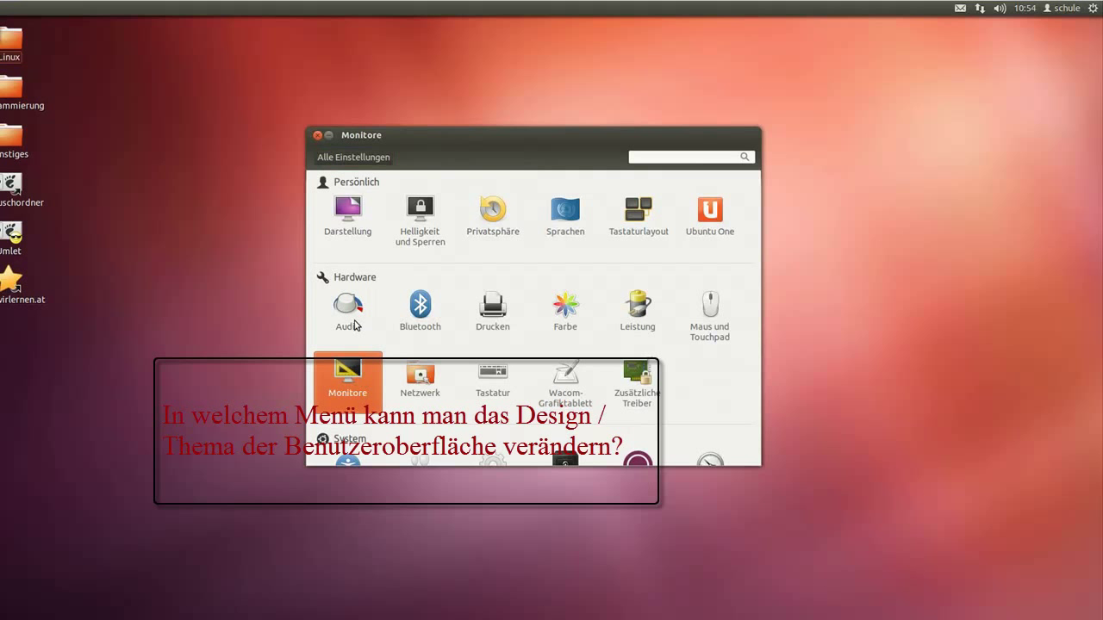
left_click(420, 344)
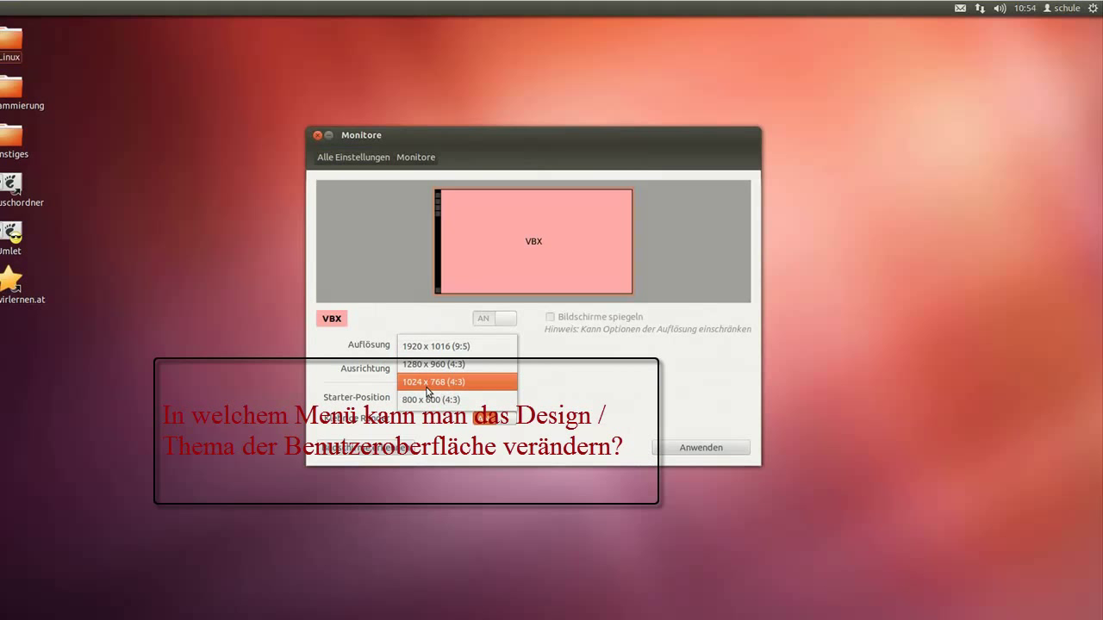
left_click(433, 346)
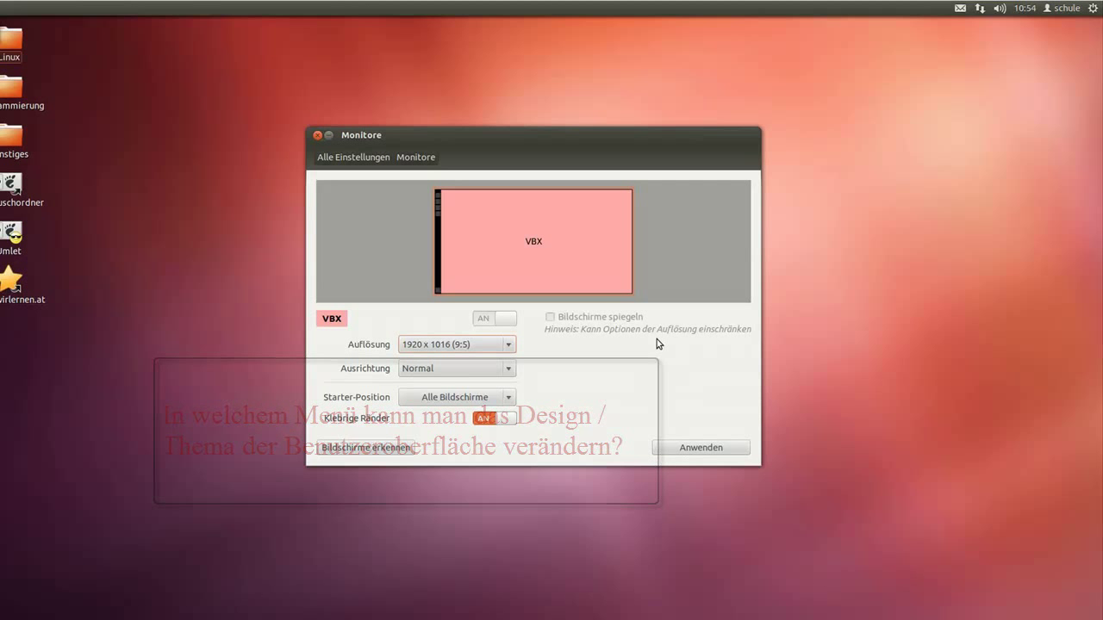
left_click(318, 136)
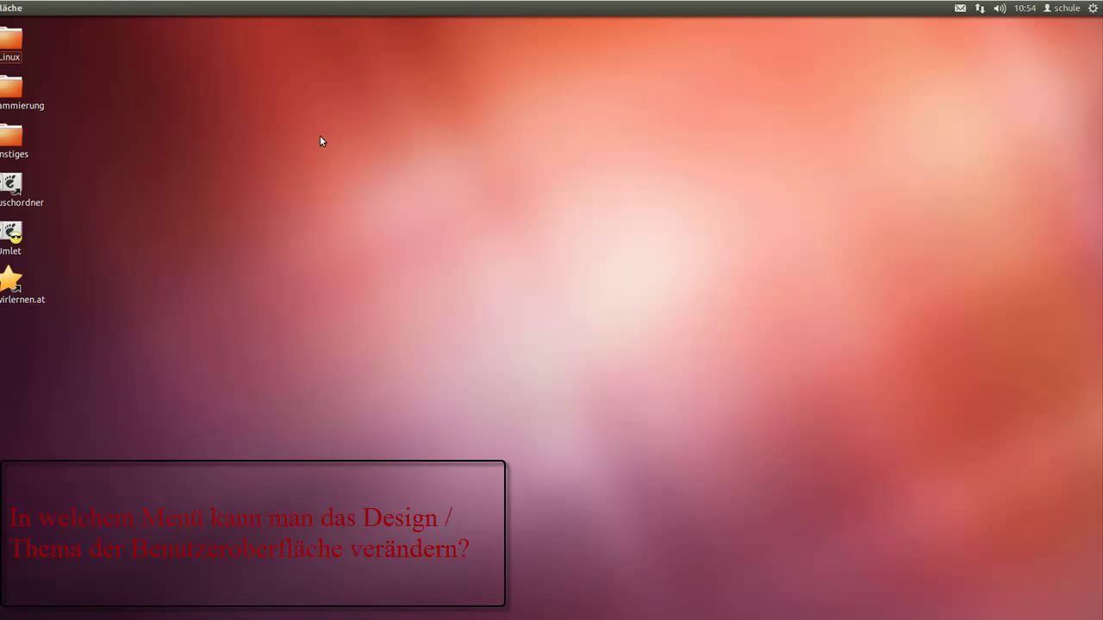
Open the Darstellung settings in Systemeinstellungen
left_click(1092, 8)
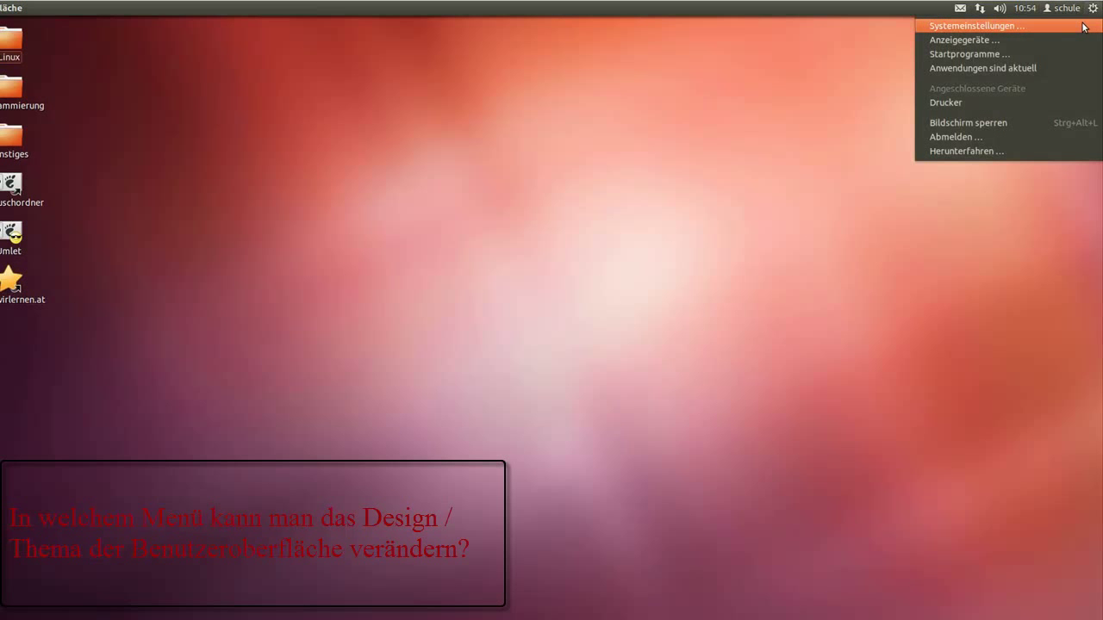
left_click(976, 26)
left_click(349, 216)
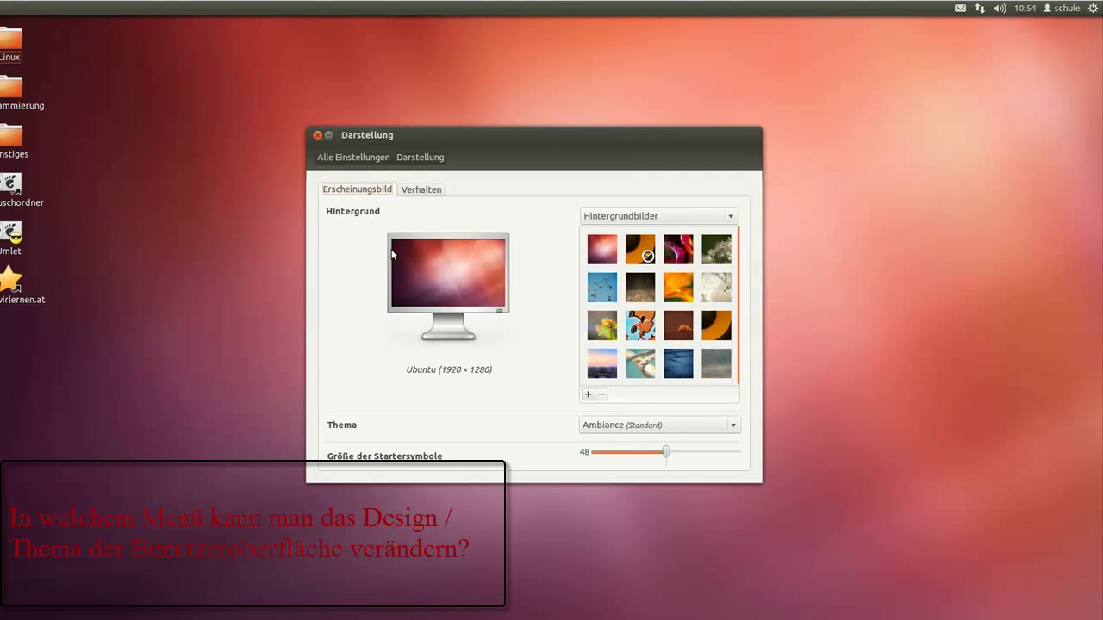
Try the Radiance theme for the desktop and switch back to Ambiance (Standard)
left_click(716, 426)
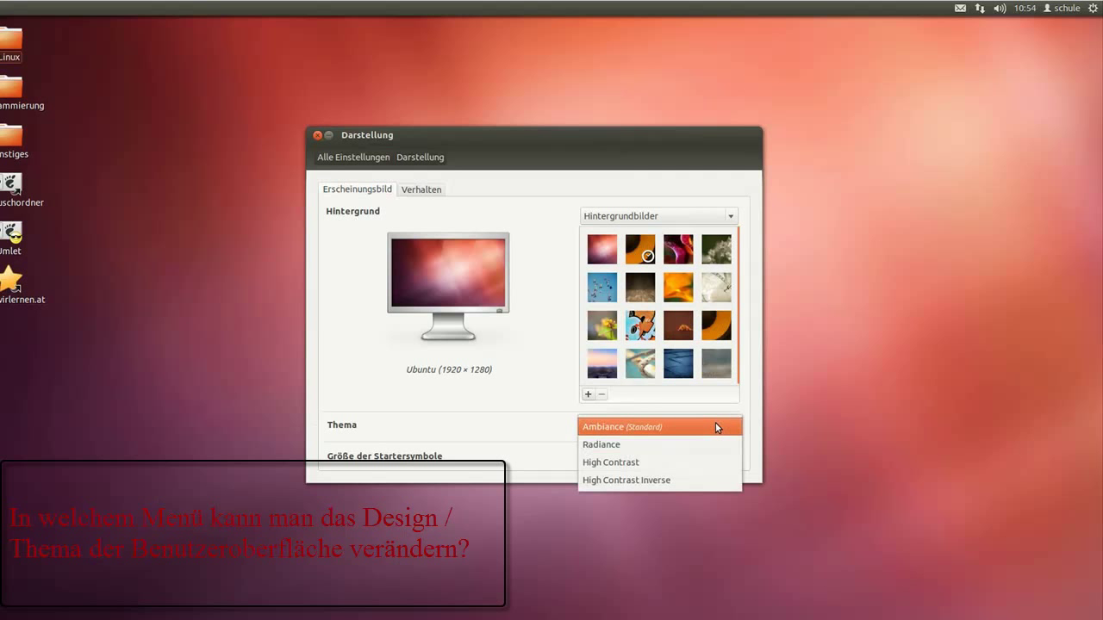
left_click(653, 453)
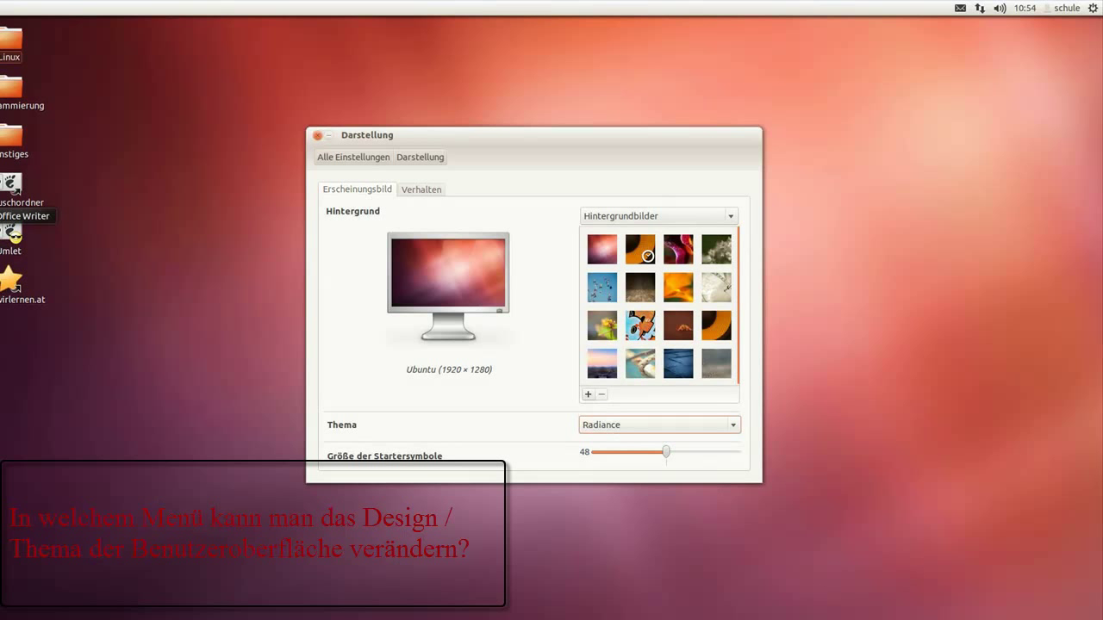
left_click(628, 425)
left_click(629, 409)
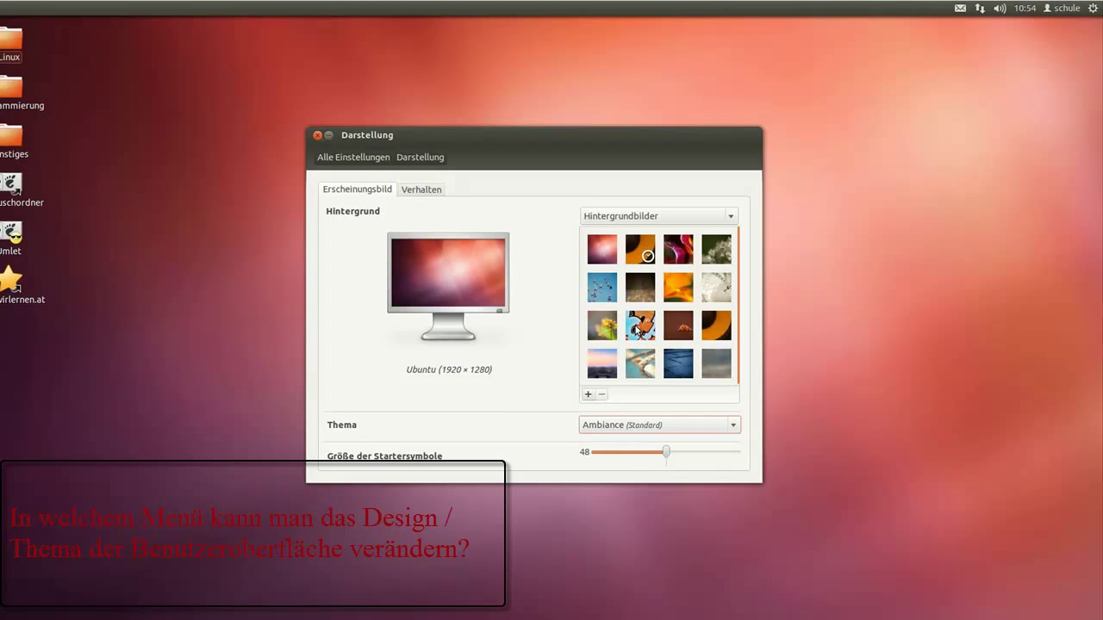
Try the Winter Morning wallpaper, set London Eye From Beneath as the desktop background and close the settings
left_click(716, 290)
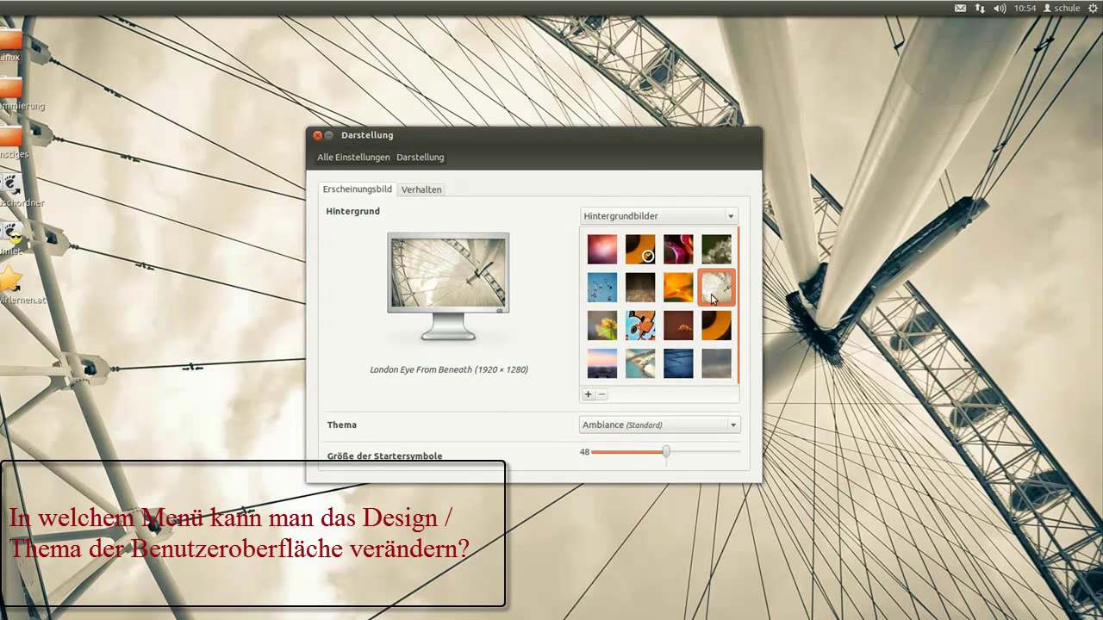
left_click(722, 372)
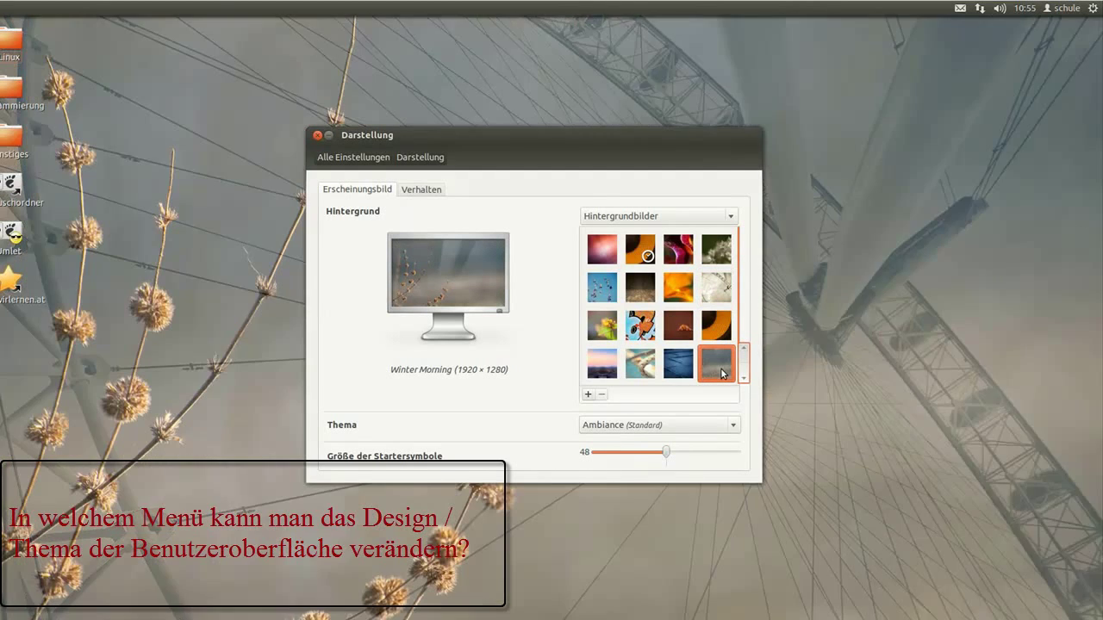
left_click(710, 300)
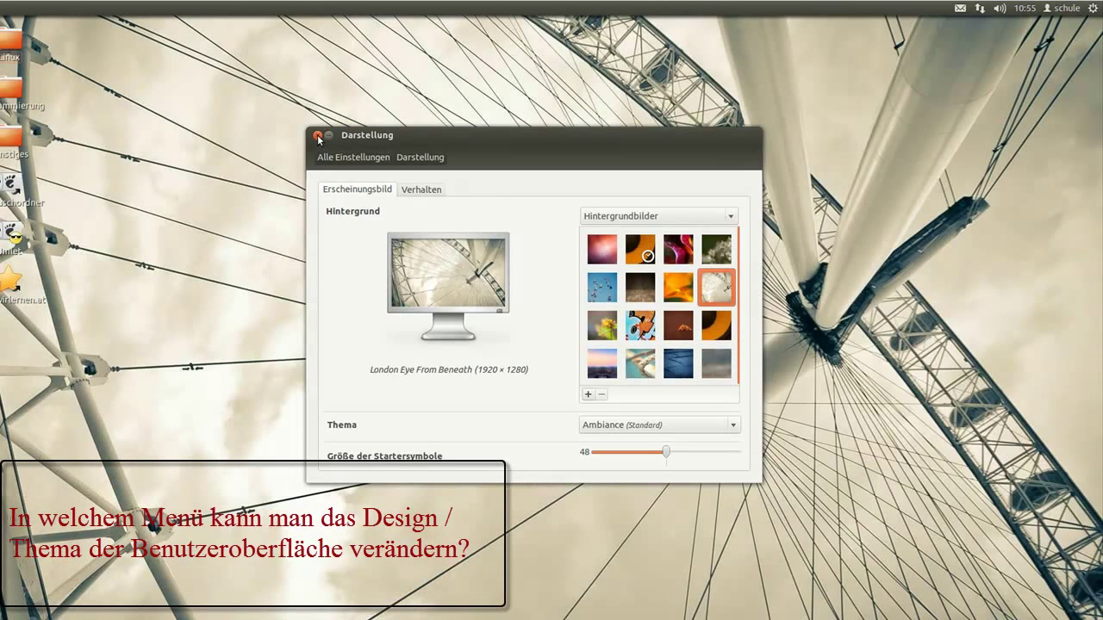
left_click(317, 136)
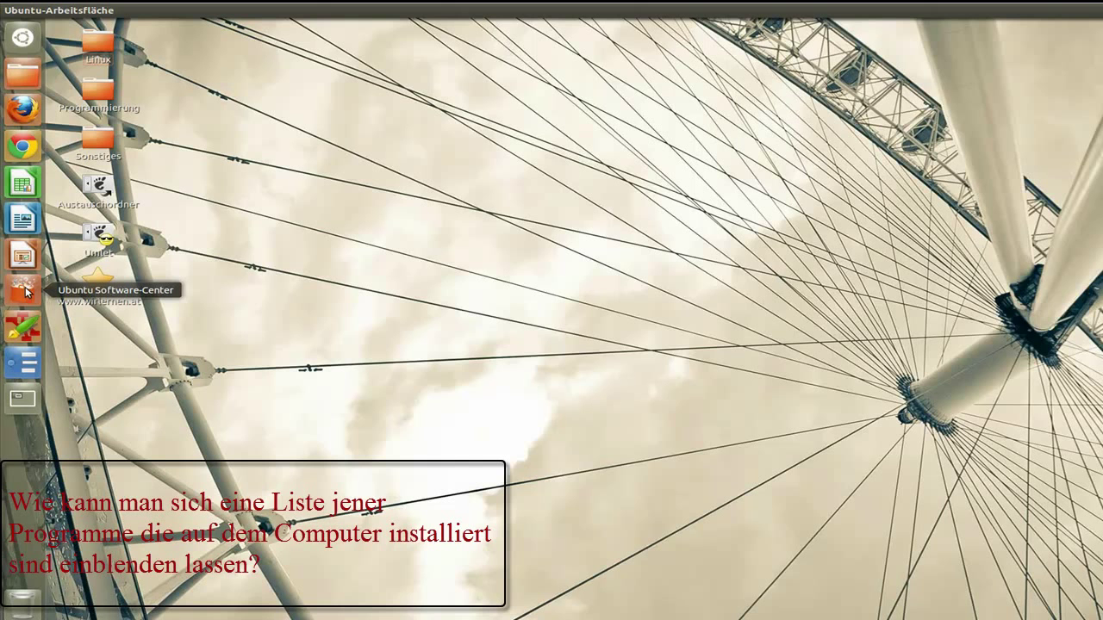
Launch Ubuntu Software-Center and show the list of installed programs
right_click(25, 291)
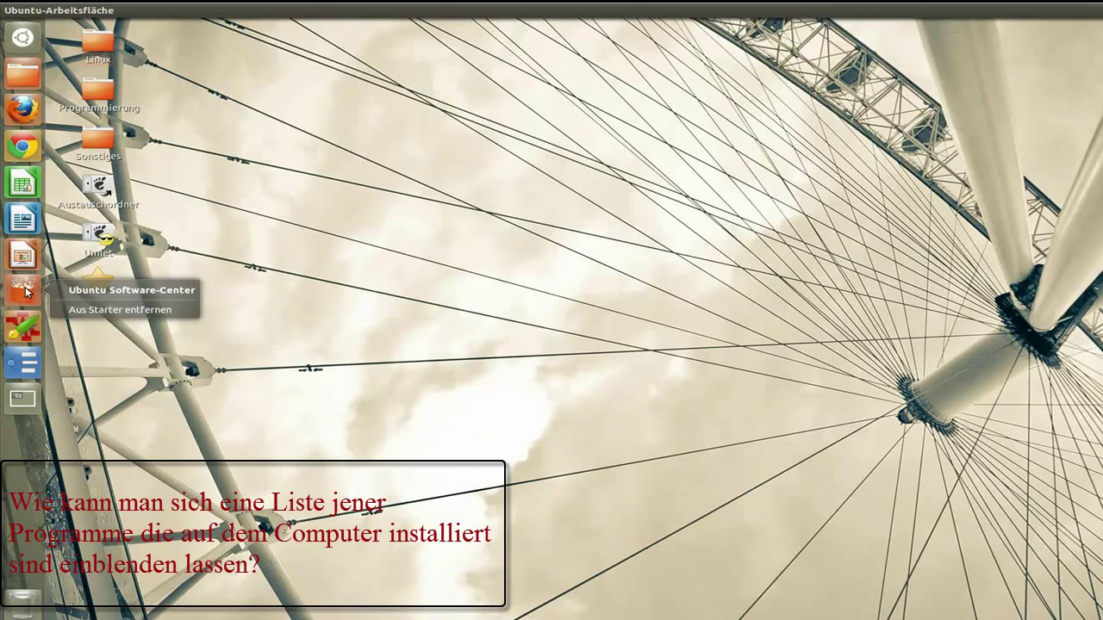
left_click(82, 292)
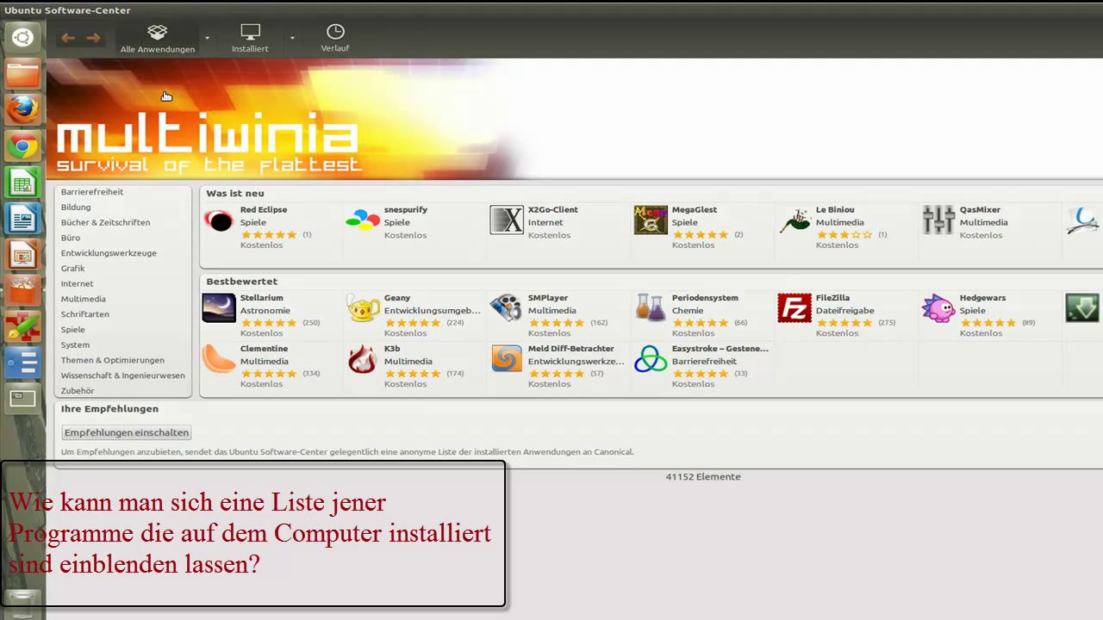
left_click(260, 49)
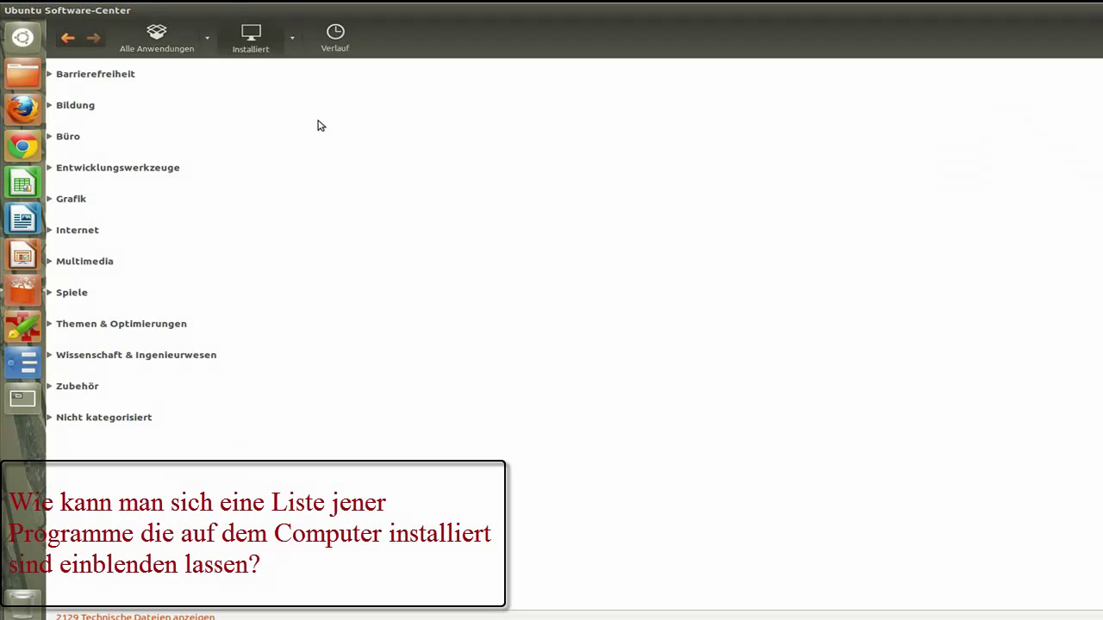
Expand the Entwicklungswerkzeuge and Büro categories to view their installed programs, and close Ubuntu Software-Center
left_click(49, 168)
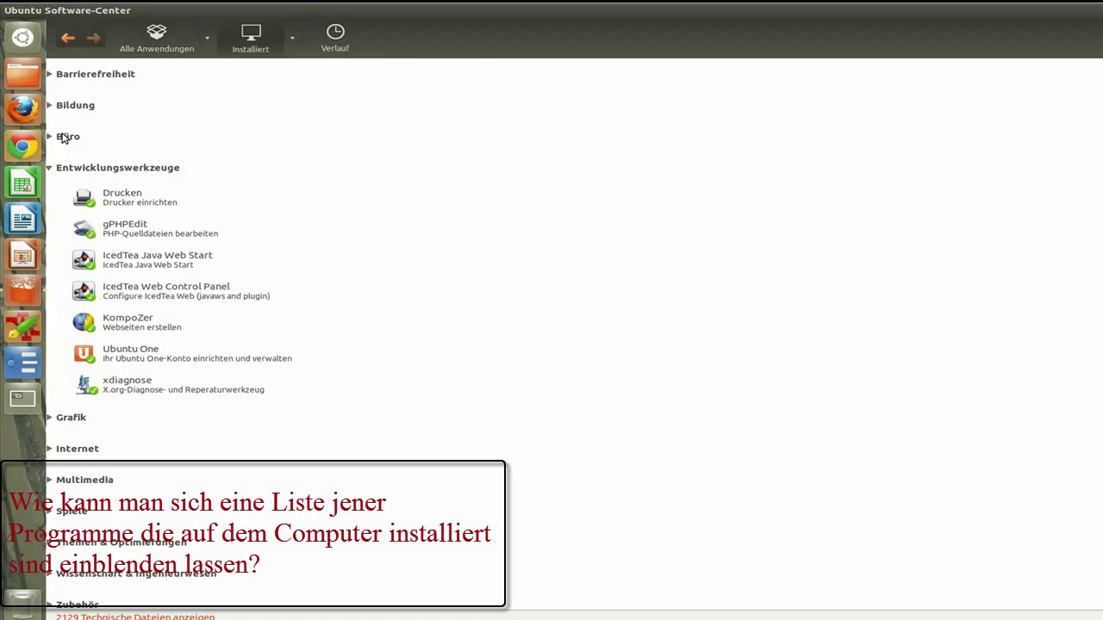
left_click(52, 138)
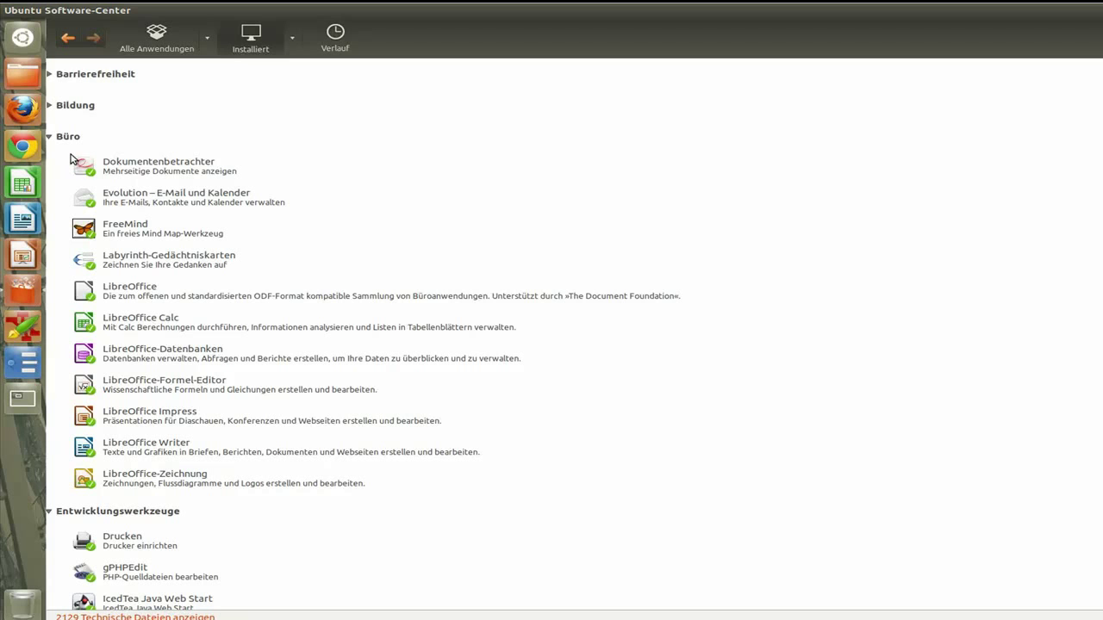
left_click(12, 13)
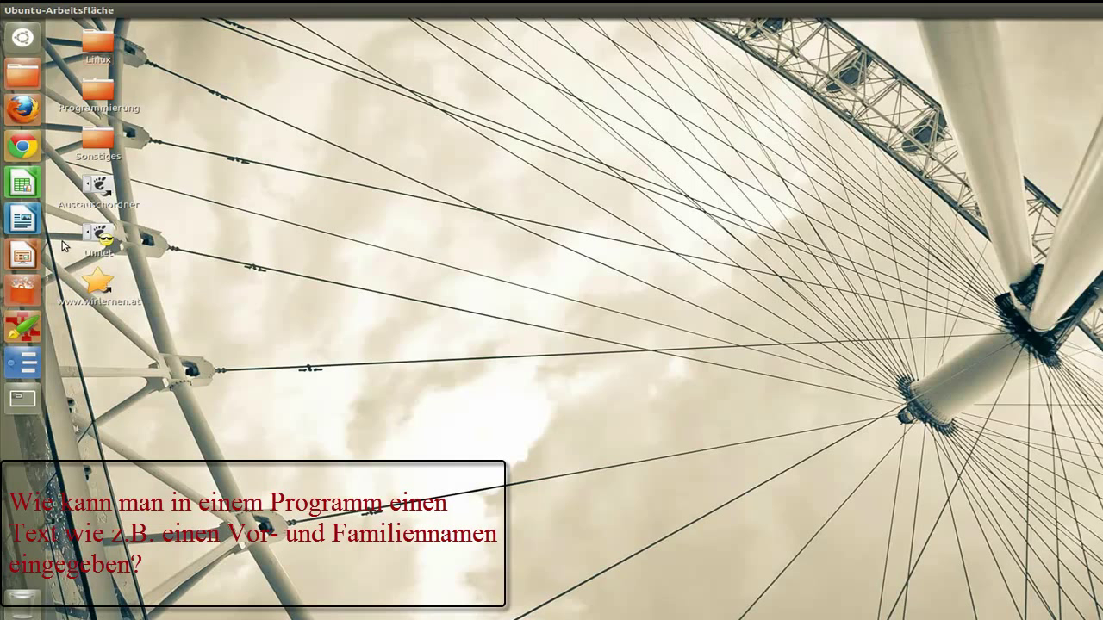
Search the Dash for "writer" and launch LibreOffice Writer with a blank document
right_click(25, 222)
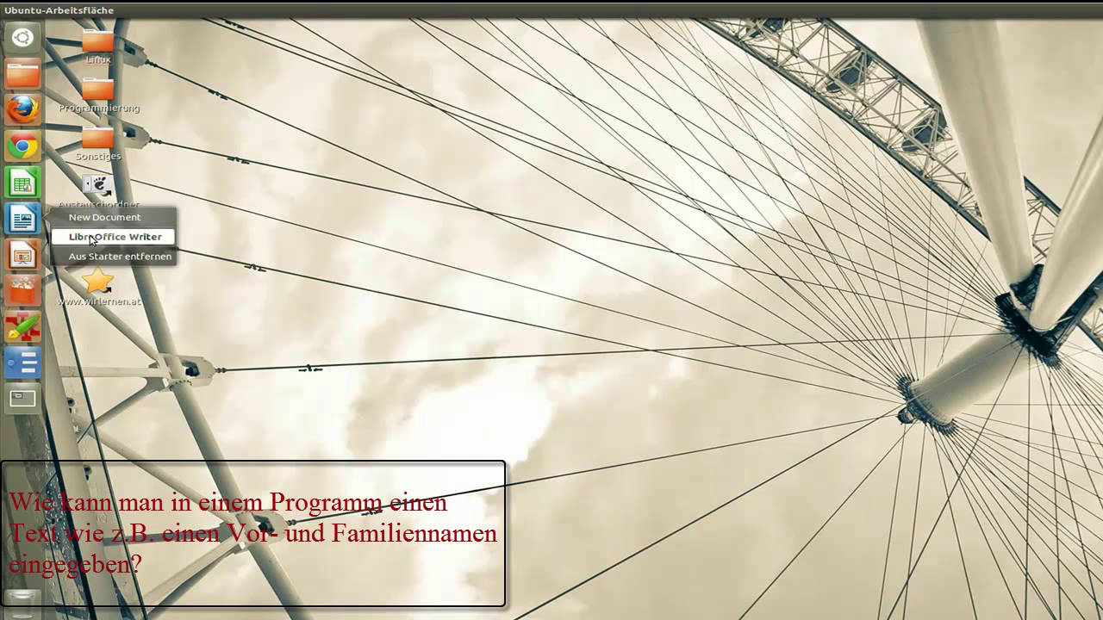
left_click(329, 222)
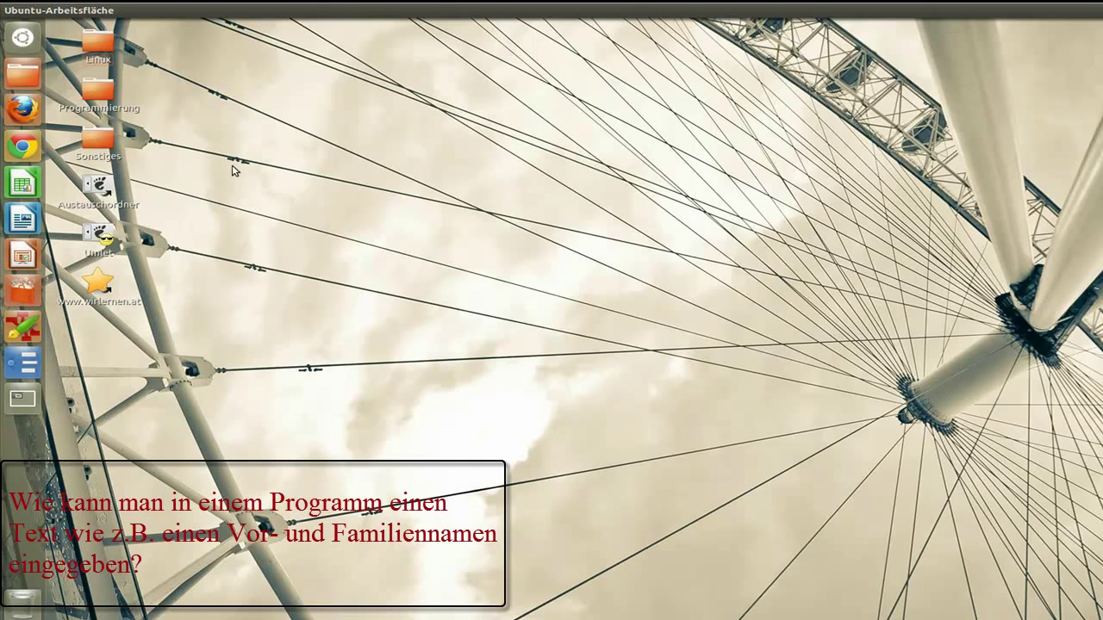
left_click(23, 39)
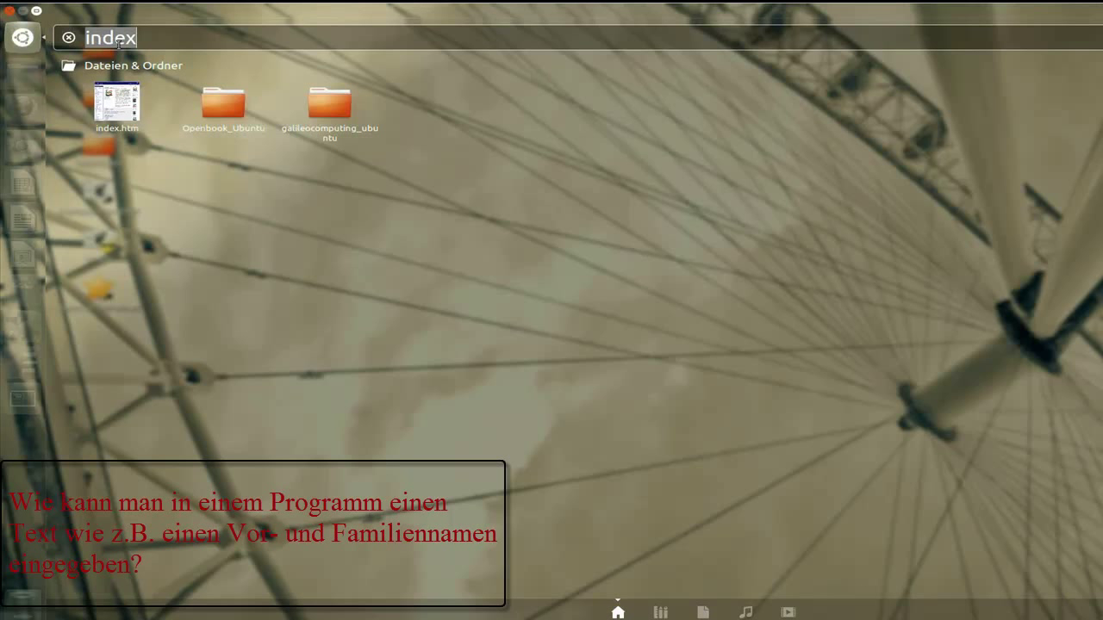
type("writer")
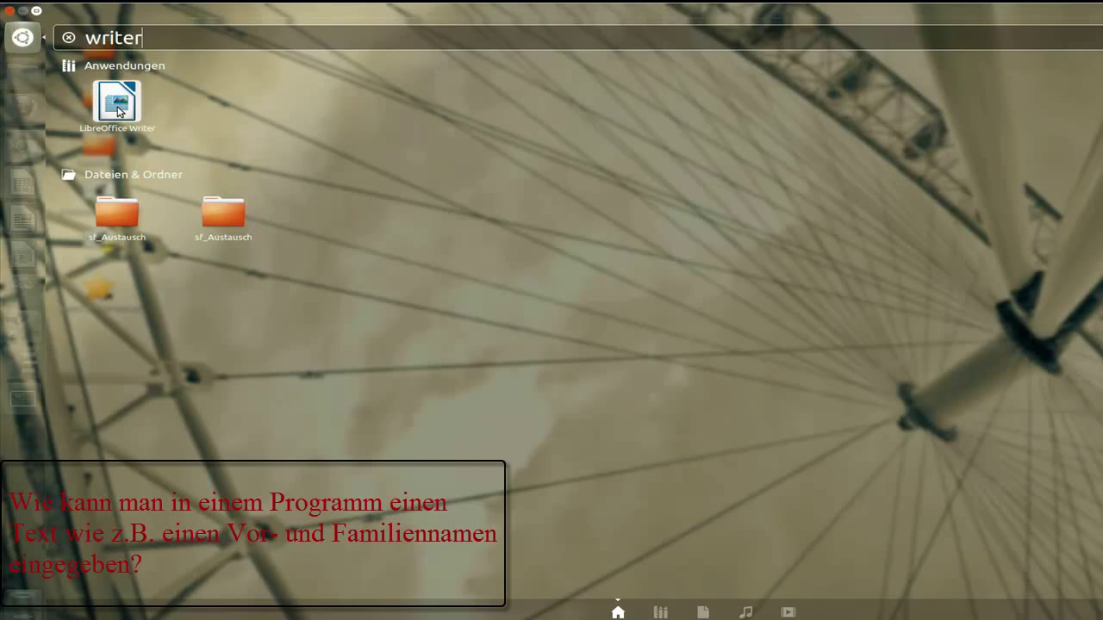
left_click(117, 103)
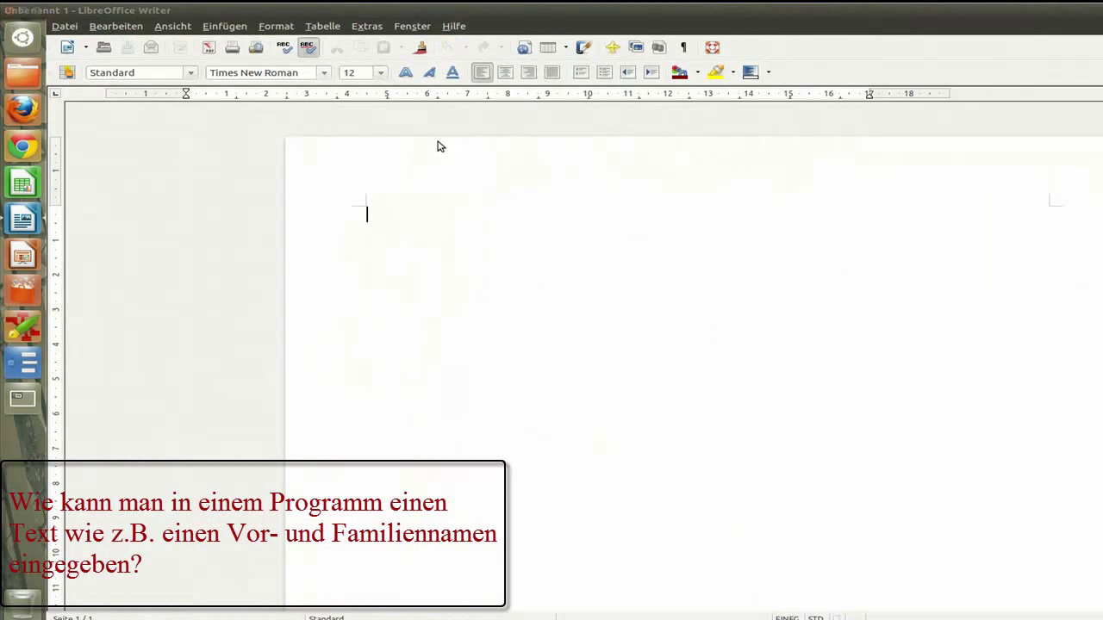
Enter a first name in the blank document and close LibreOffice Writer without saving
type("Markus")
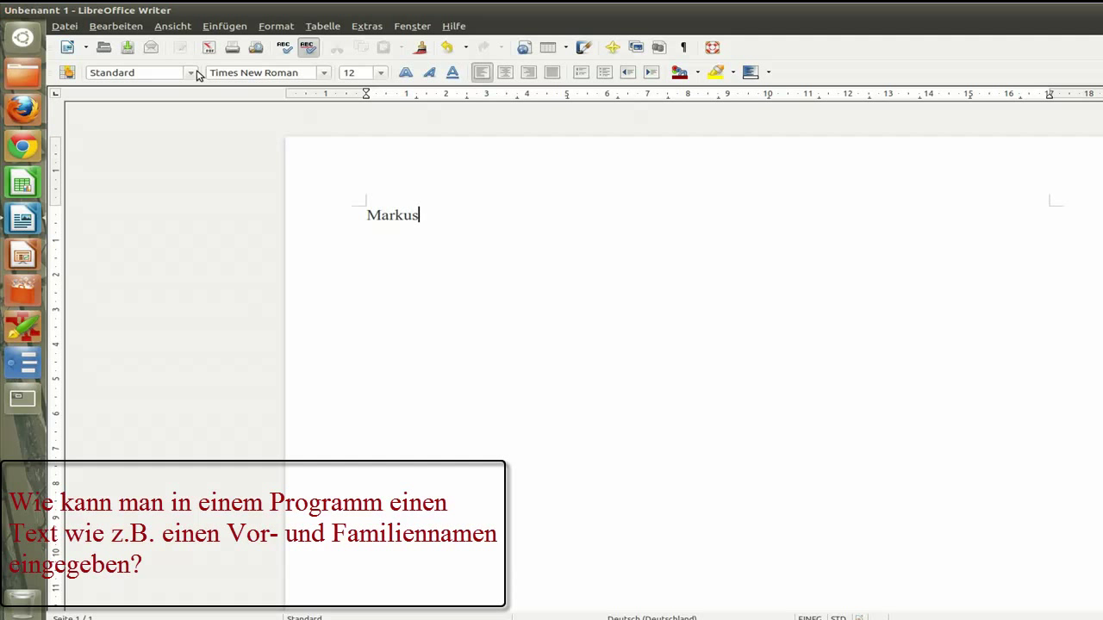
left_click(7, 12)
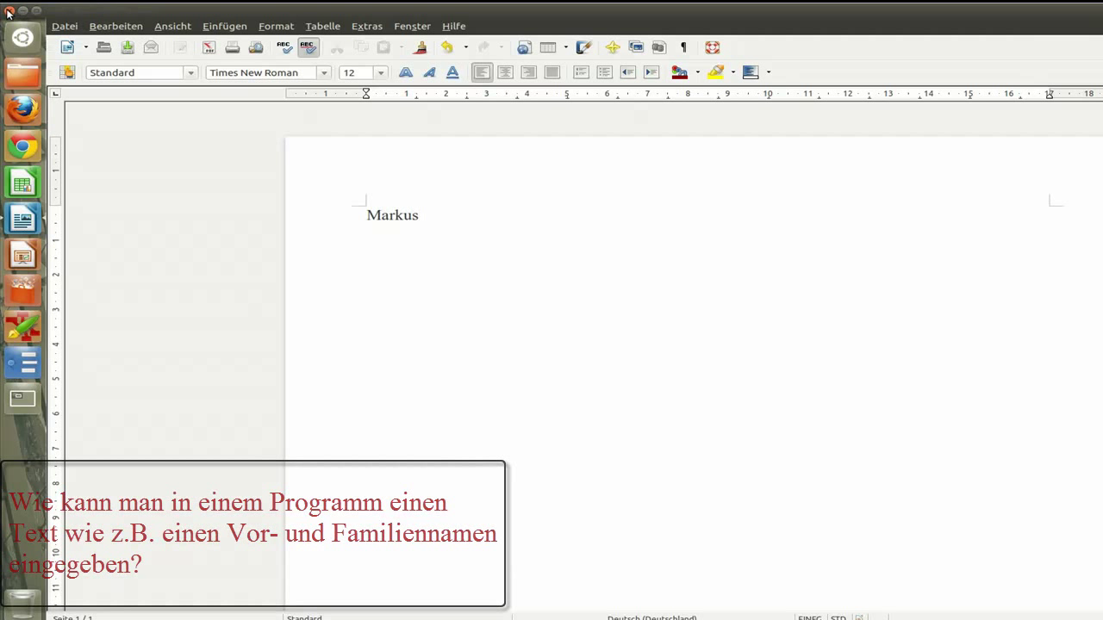
left_click(694, 336)
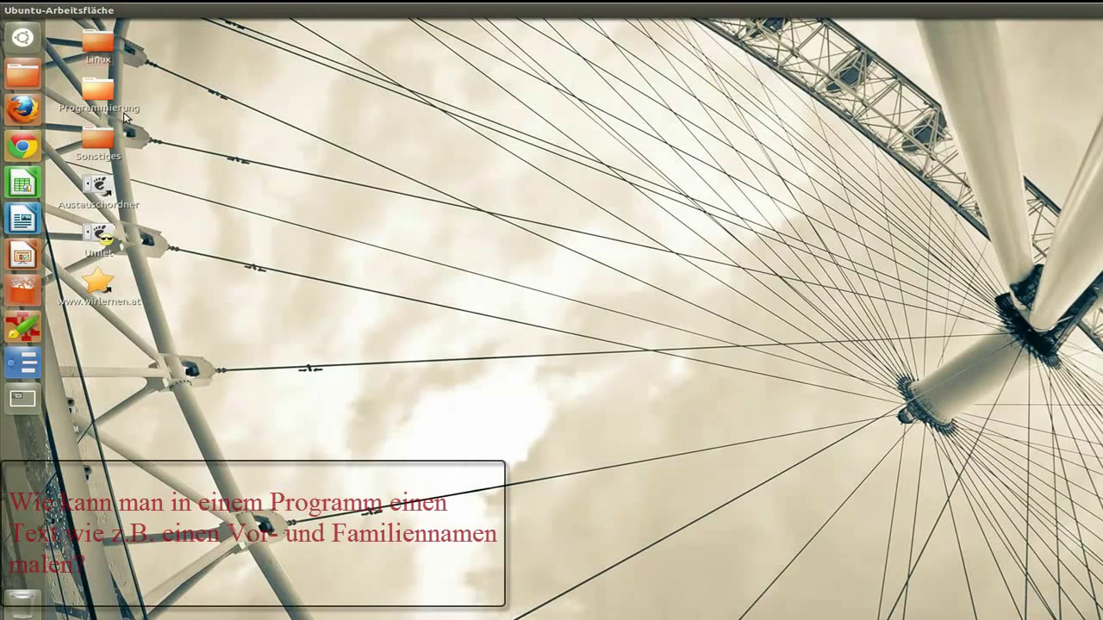
Search the Dash for "gimp", launch GIMP Bildbearbeitung and reposition its toolbox near the upper edge of the image window
left_click(22, 38)
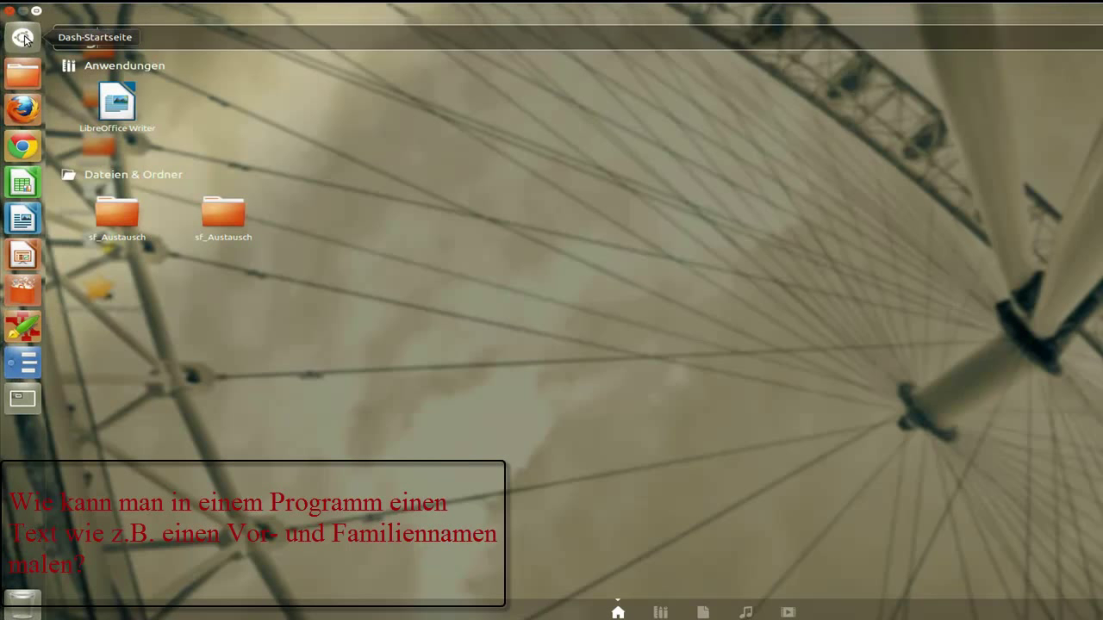
type("gimp")
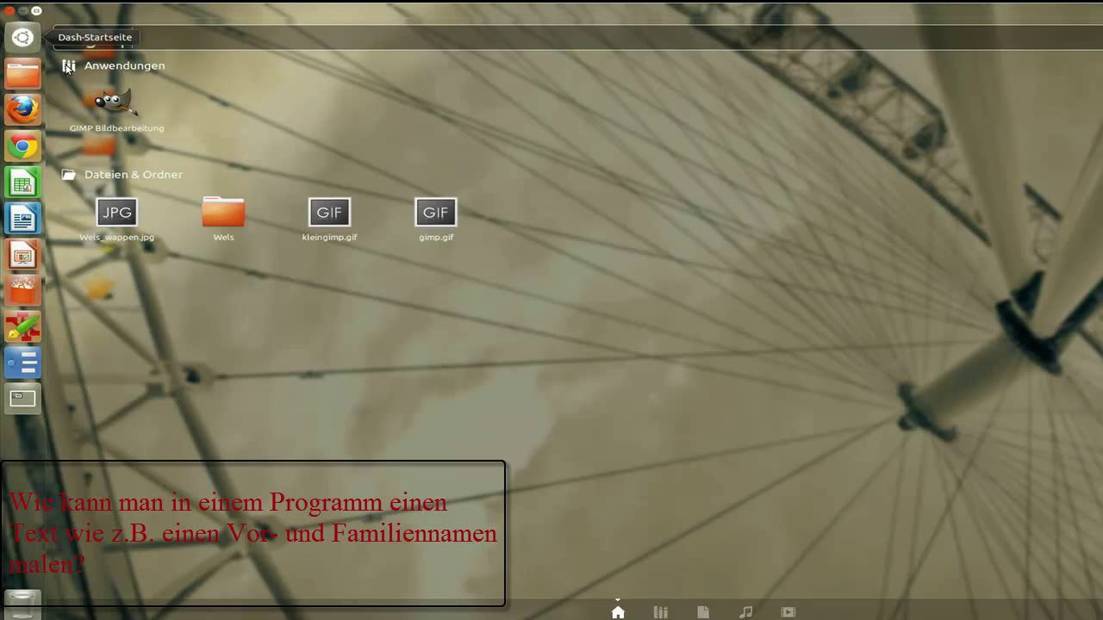
left_click(118, 110)
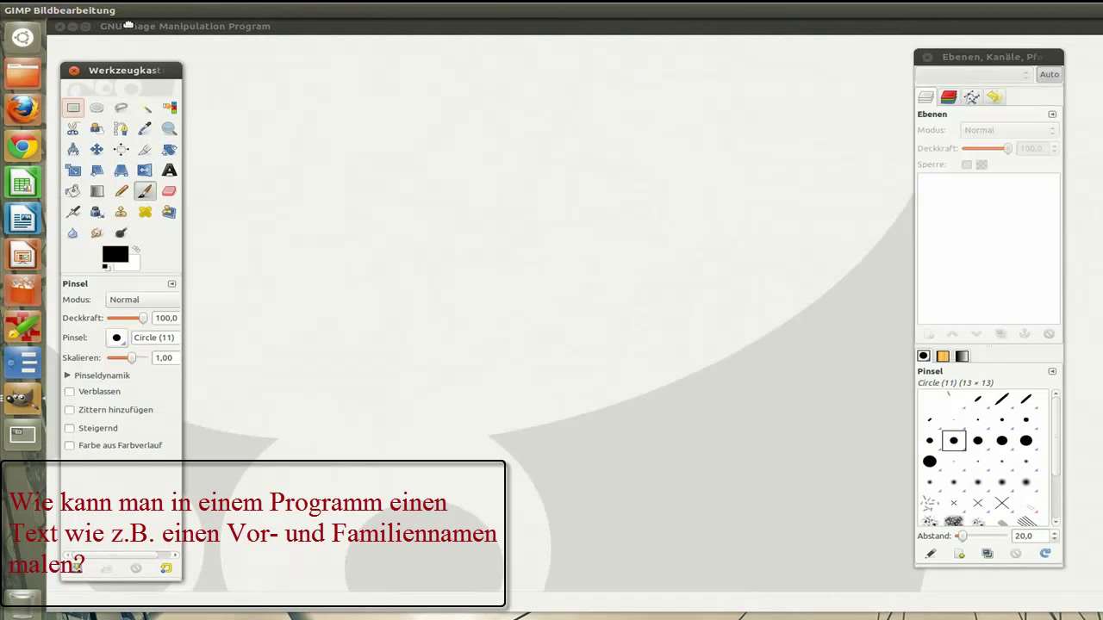
left_click(128, 26)
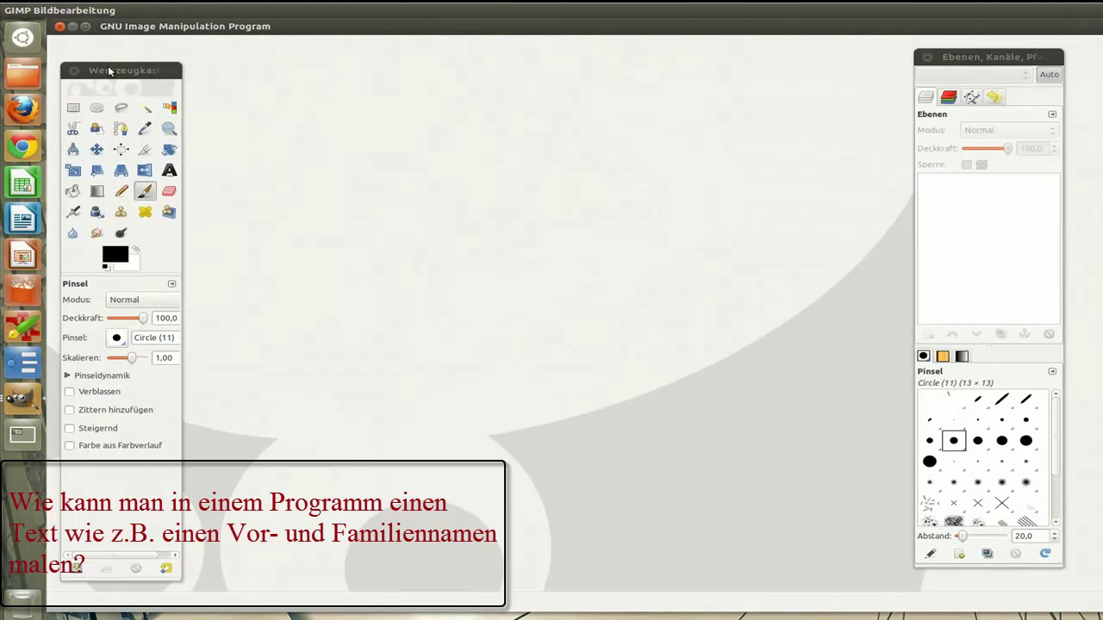
left_click_drag(96, 74, 119, 43)
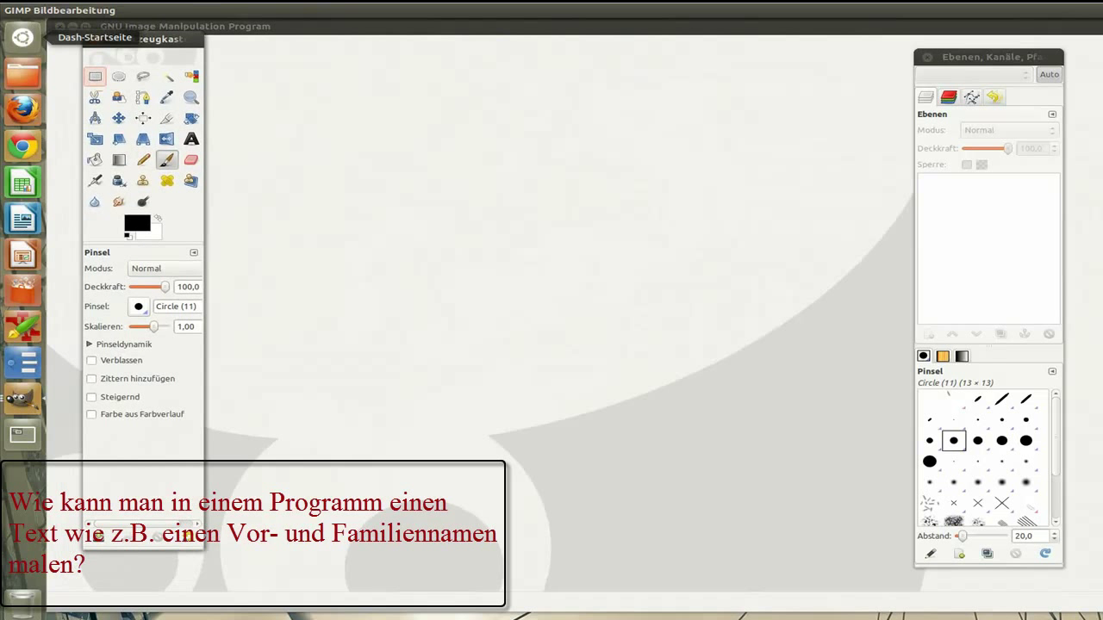
left_click(95, 76)
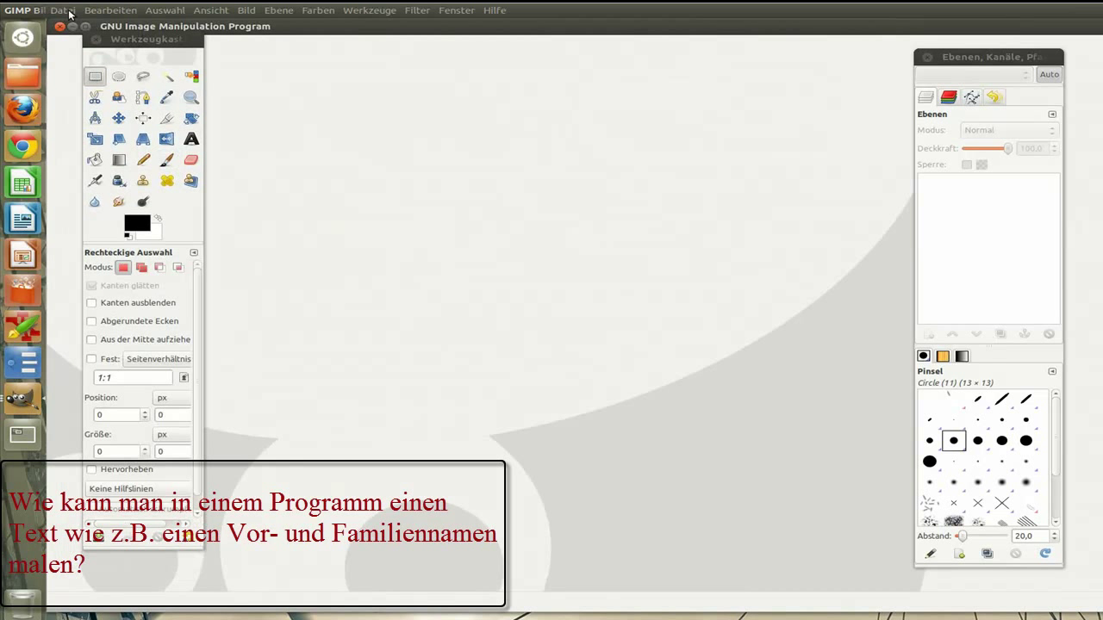
Create a new 640x400 image and paint a first name in handwriting across it with the black Circle (11) brush
left_click(60, 11)
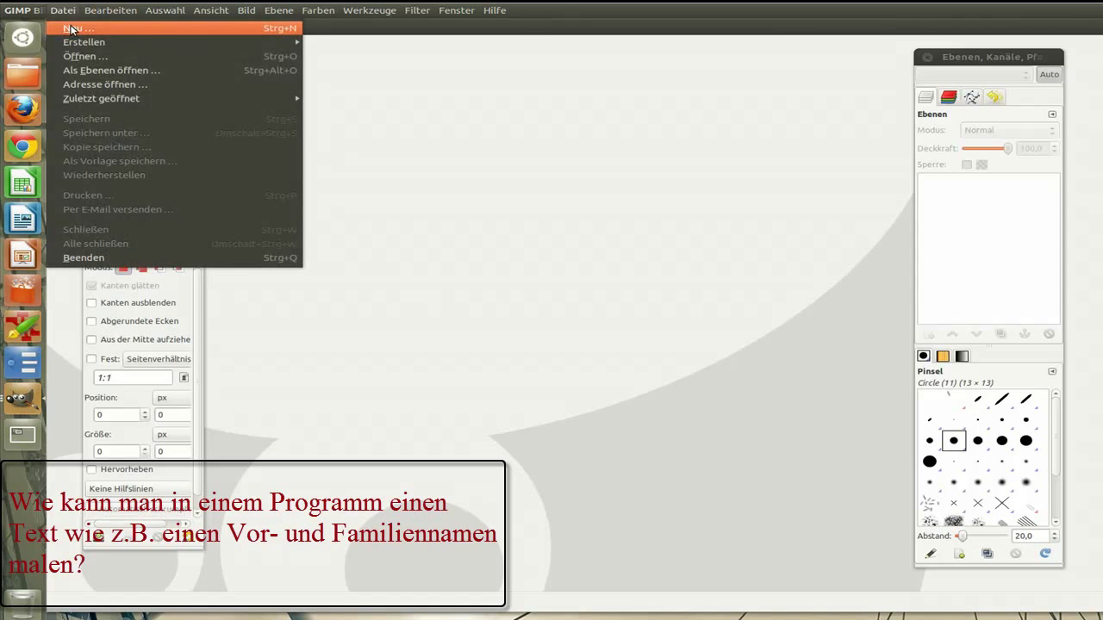
left_click(72, 30)
left_click(800, 363)
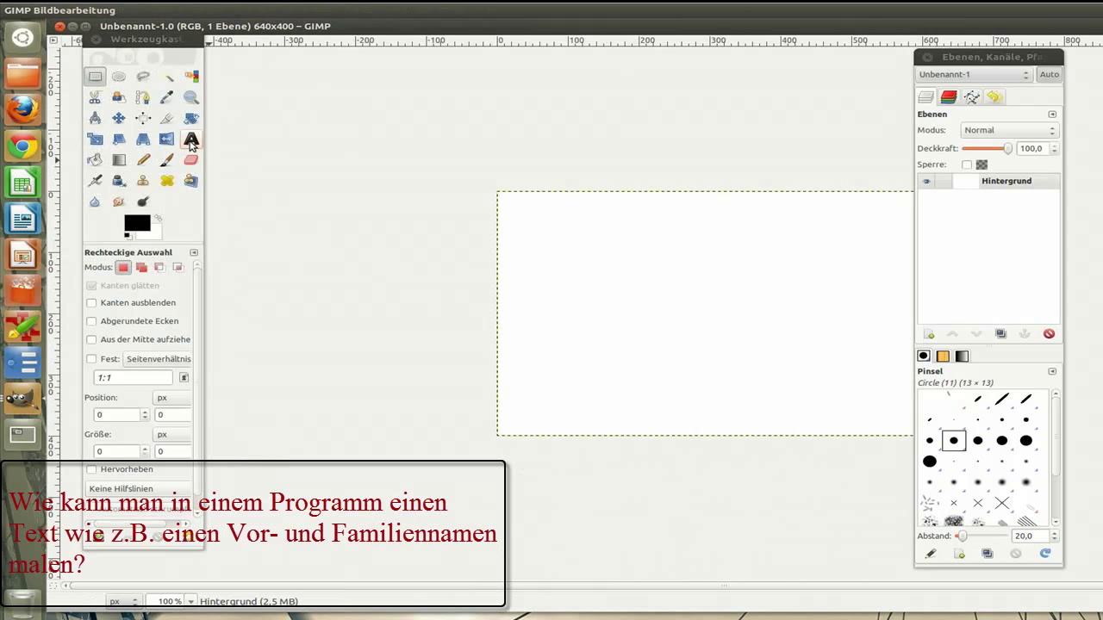
left_click(167, 161)
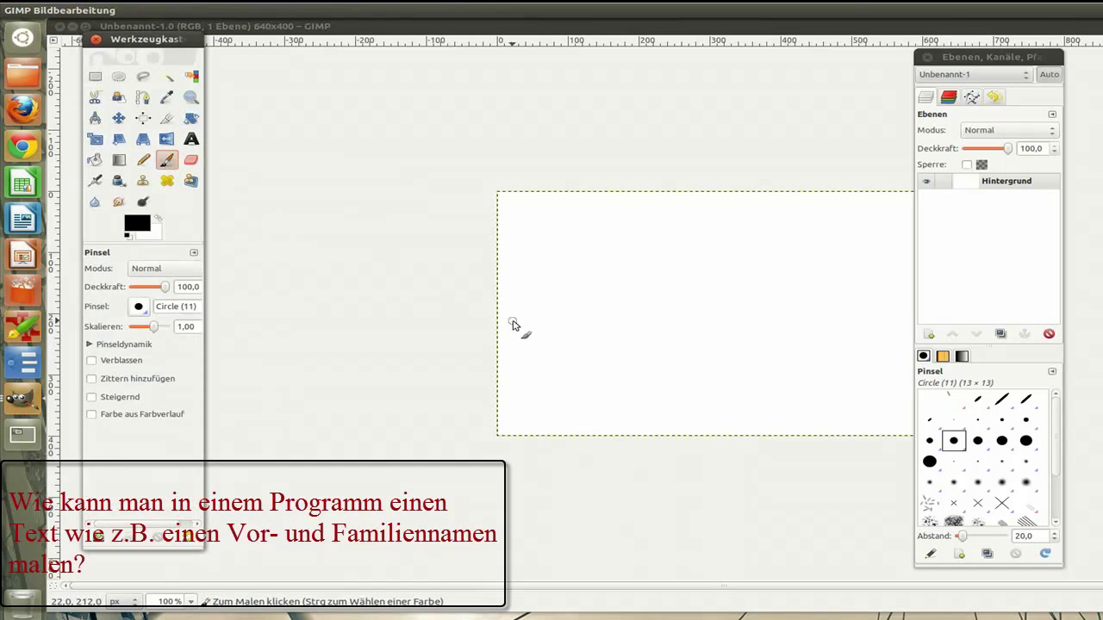
mouse_move(511, 320)
left_mouse_down()
mouse_move(583, 266)
mouse_move(584, 306)
mouse_move(603, 318)
mouse_move(645, 278)
mouse_move(681, 333)
mouse_move(693, 307)
mouse_move(825, 316)
mouse_move(861, 269)
mouse_move(842, 323)
mouse_move(859, 317)
mouse_move(859, 337)
mouse_move(931, 334)
mouse_move(927, 345)
left_mouse_up()
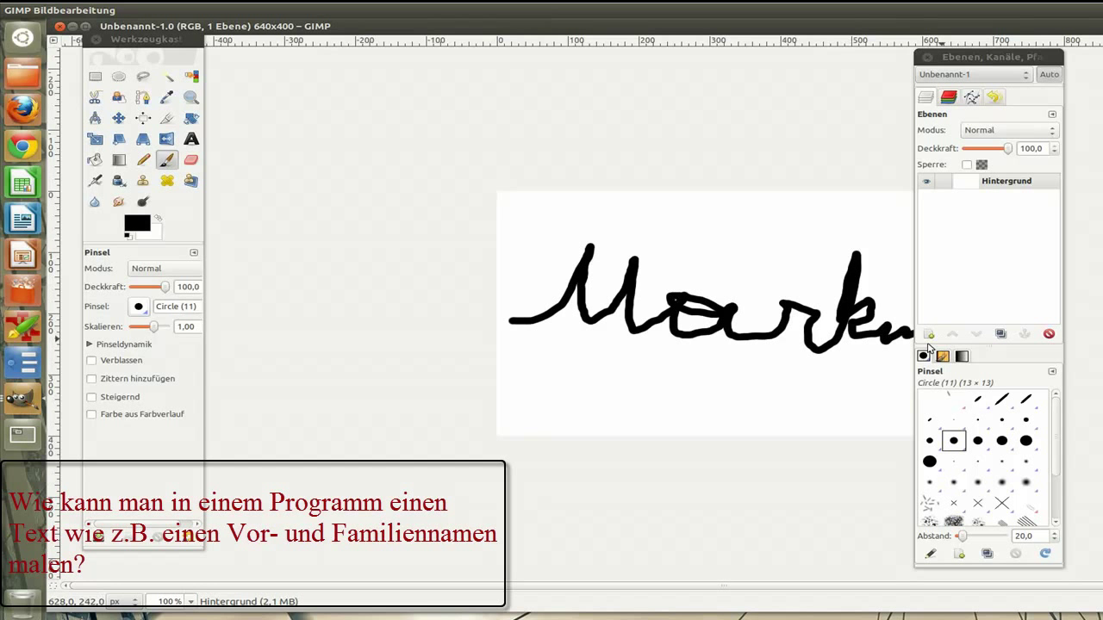
Close the painted image without saving and quit GIMP
left_click(60, 28)
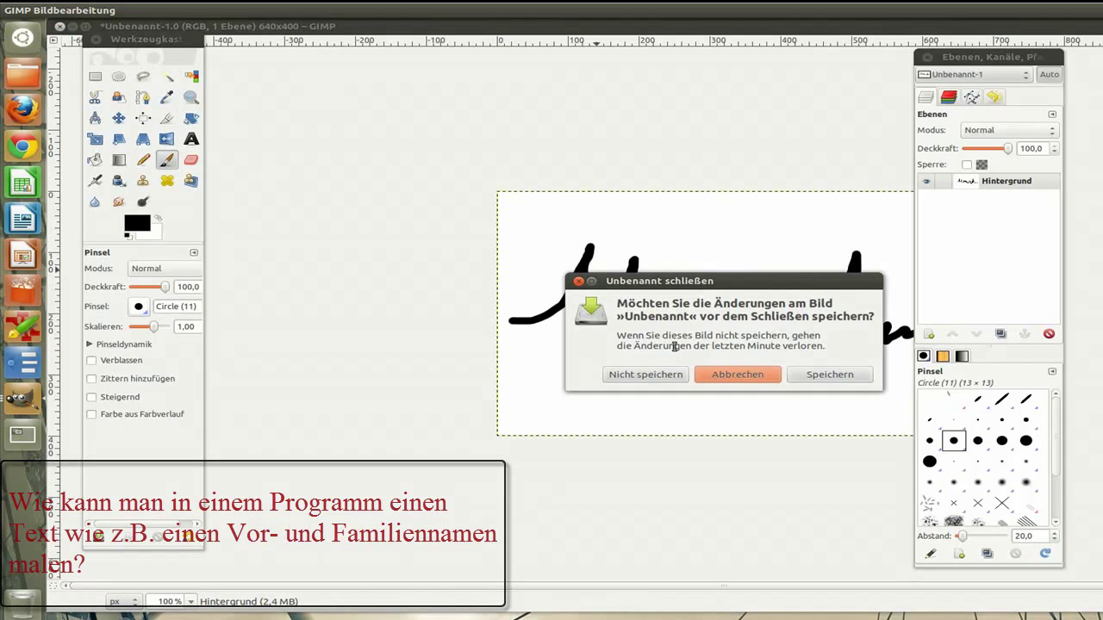
left_click(641, 379)
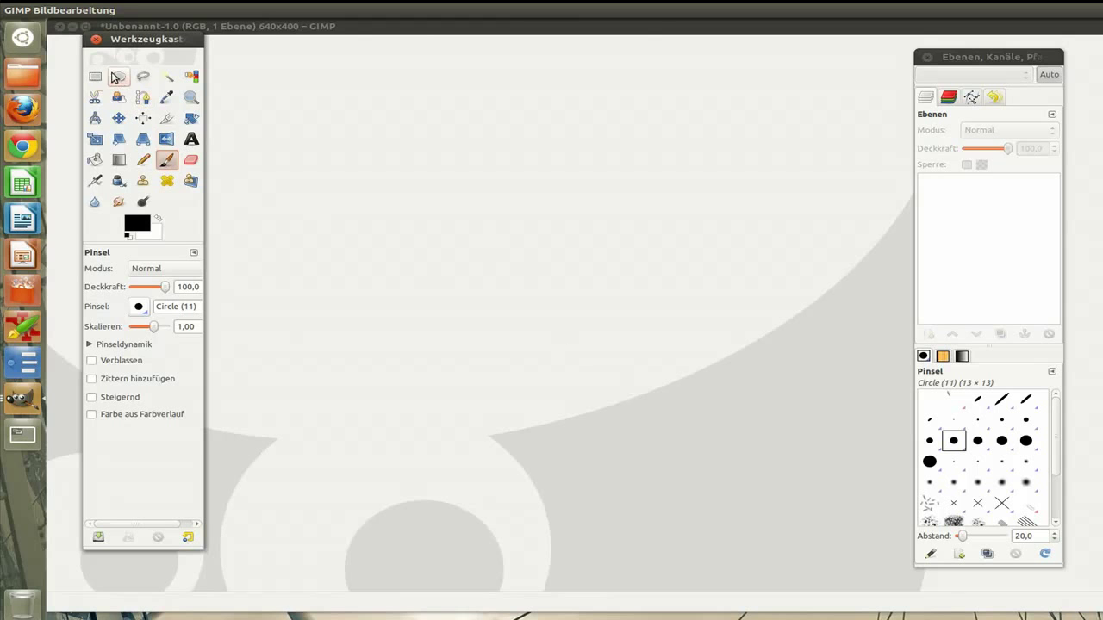
left_click(58, 29)
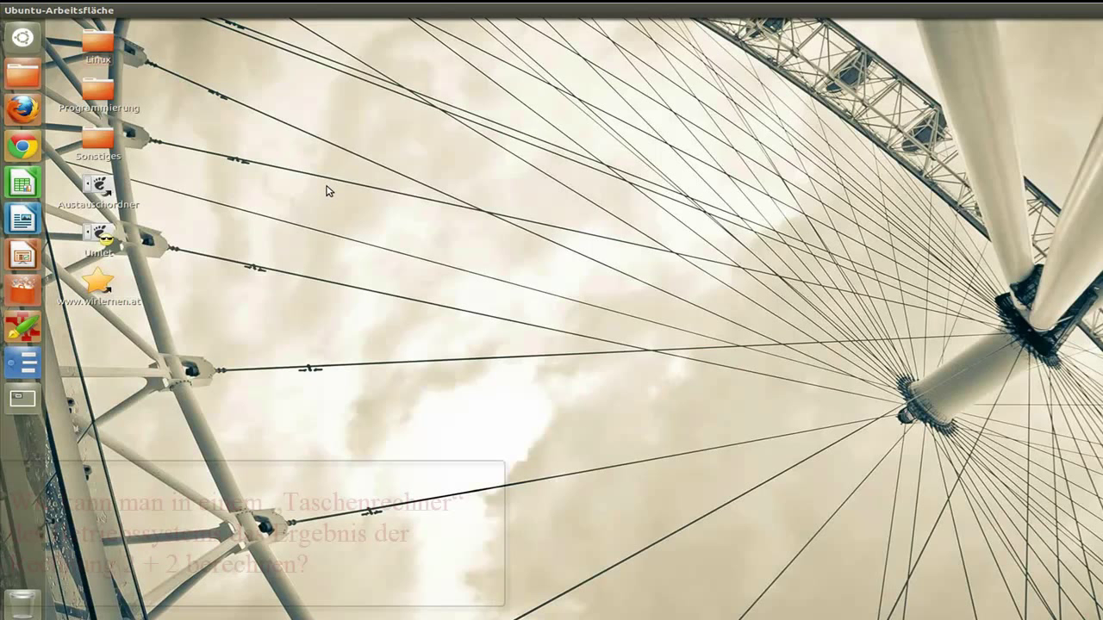
Search the Dash for "taschen" and launch the Taschenrechner
left_click(23, 37)
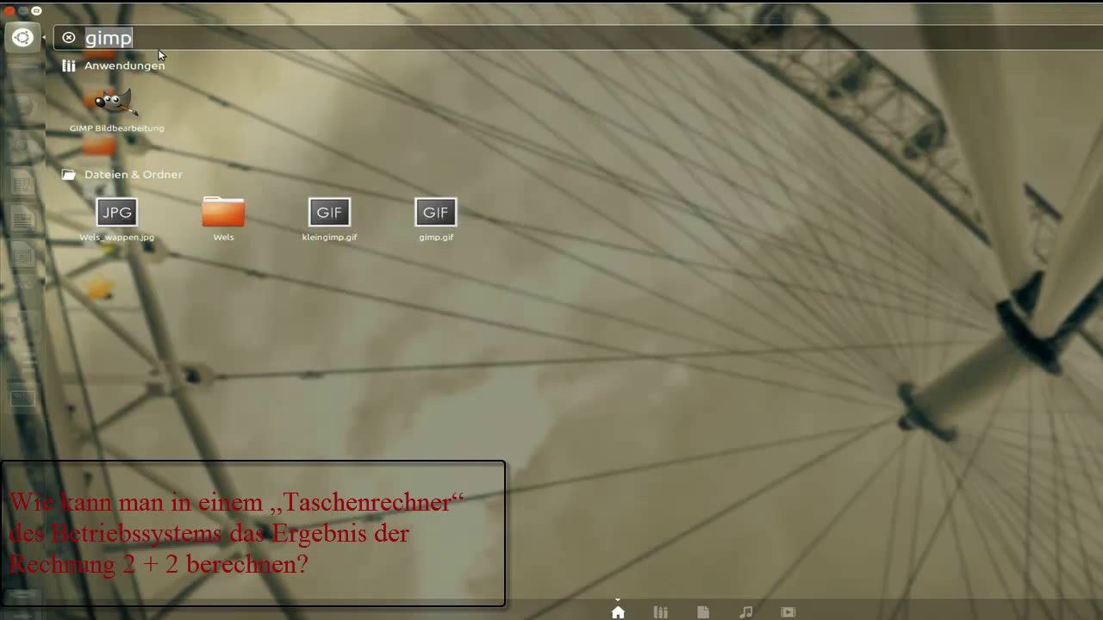
type("taschen")
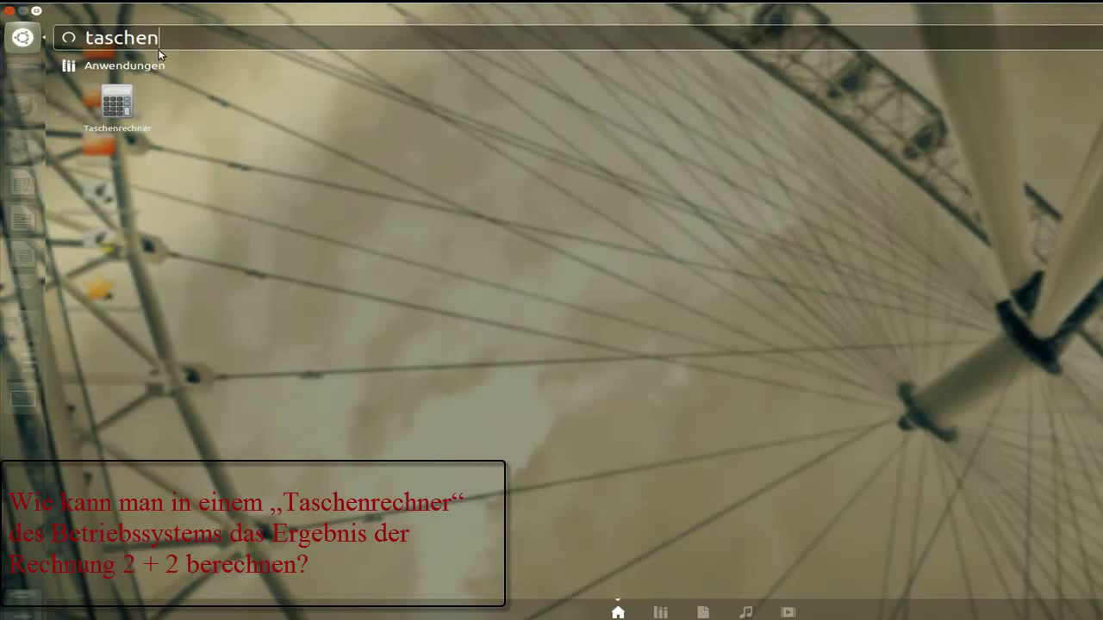
left_click(117, 104)
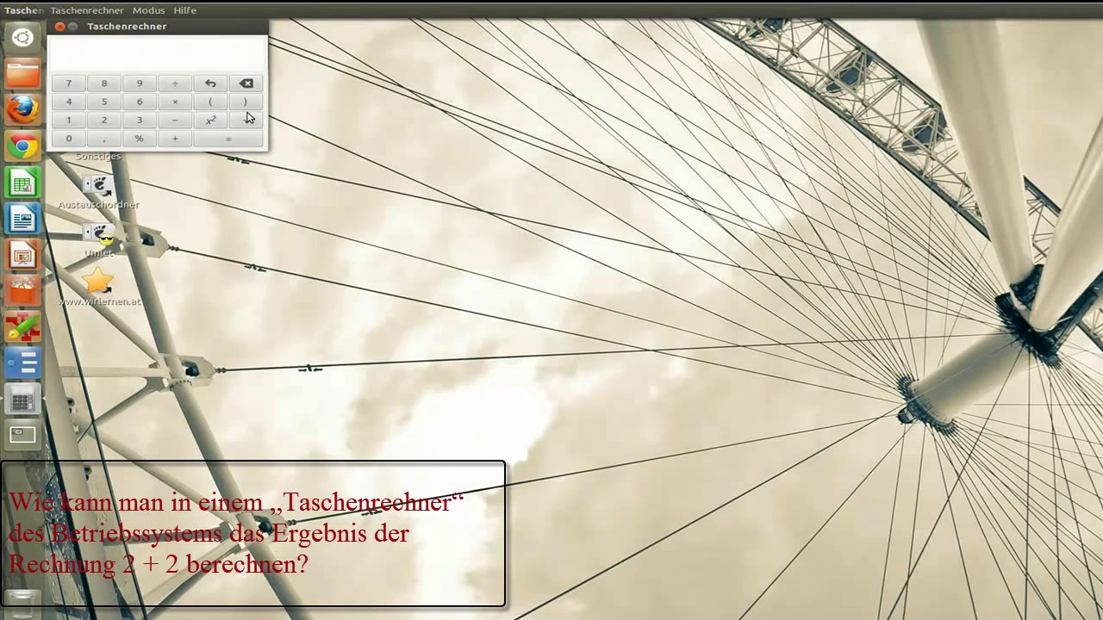
Calculate 2+2 in the Taschenrechner, shift its window aside and close it
left_click(105, 121)
left_click(171, 143)
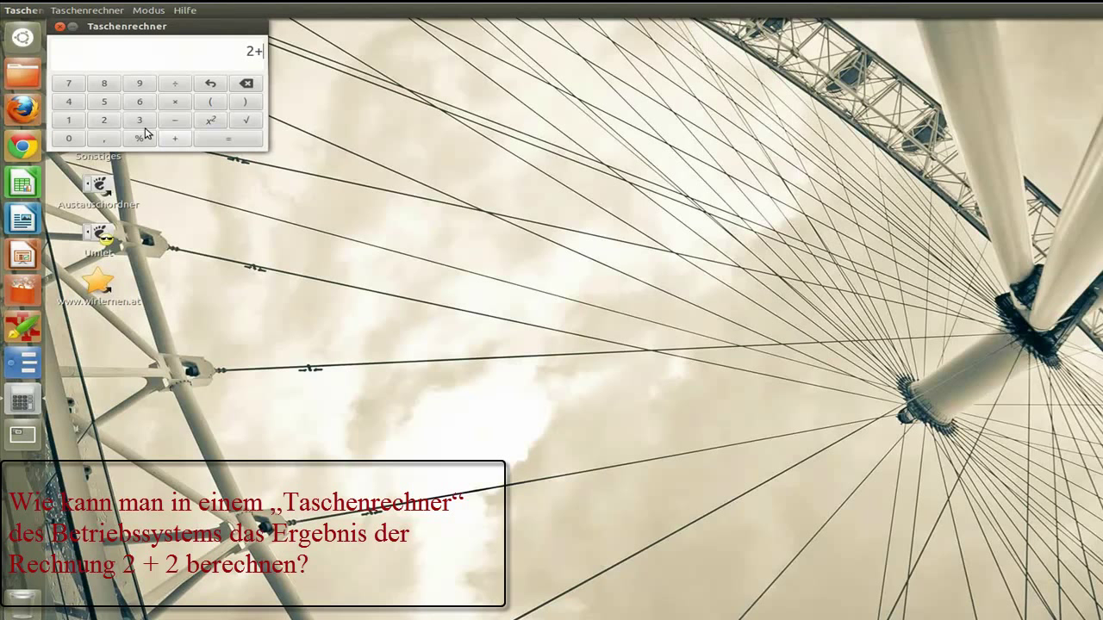
left_click(111, 122)
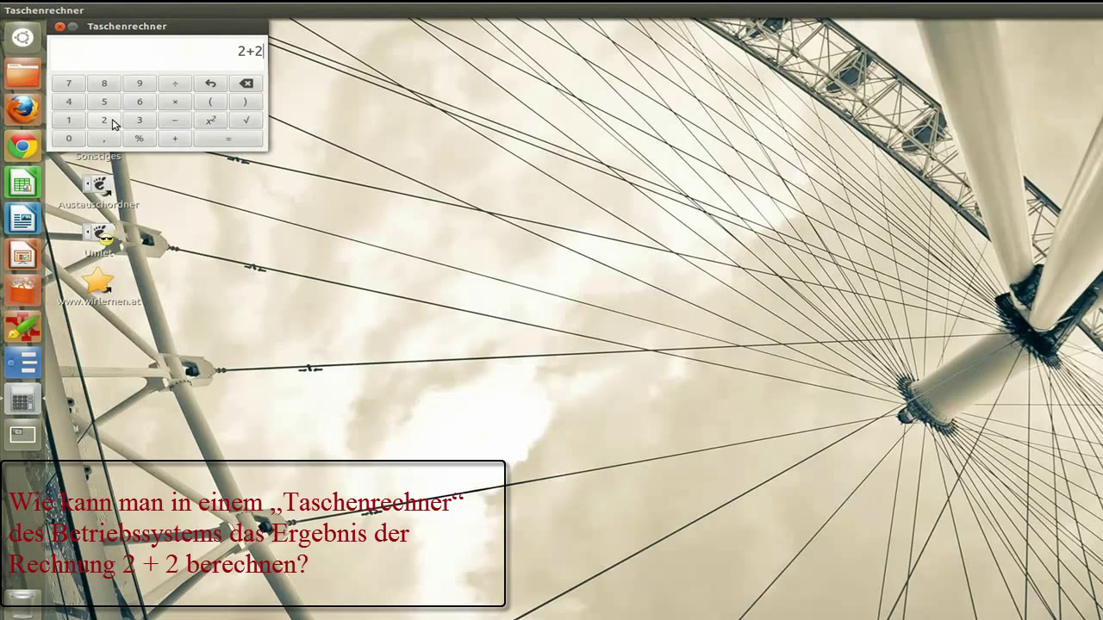
left_click(222, 141)
left_click_drag(168, 27, 250, 27)
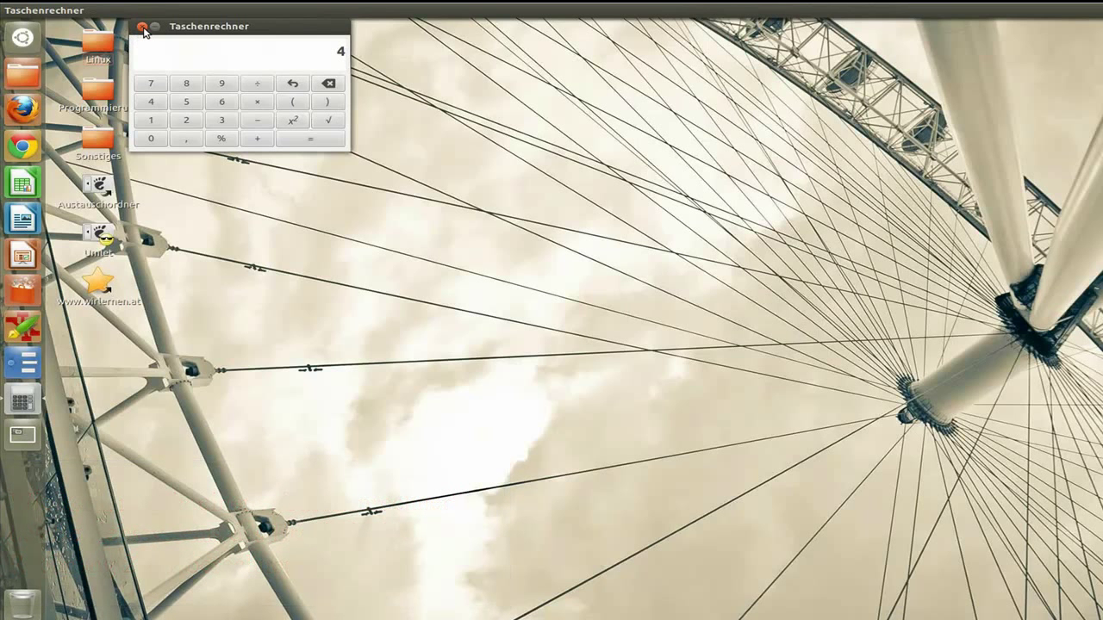
left_click(143, 27)
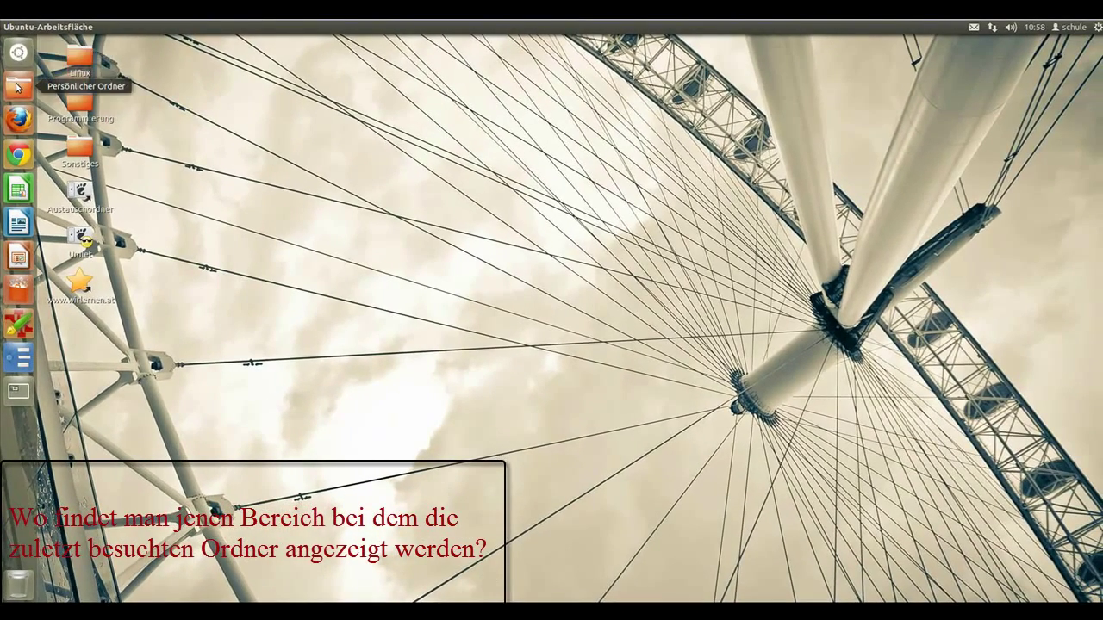
Open the Dateien & Ordner view of the Dash to show recently used files and folders
left_click(19, 53)
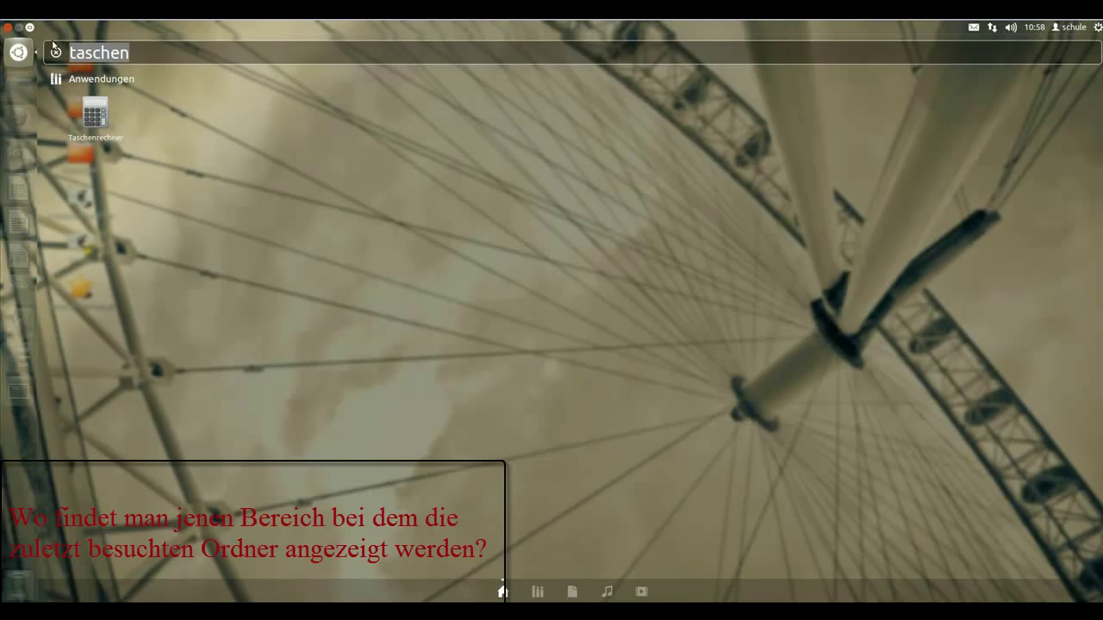
left_click(7, 29)
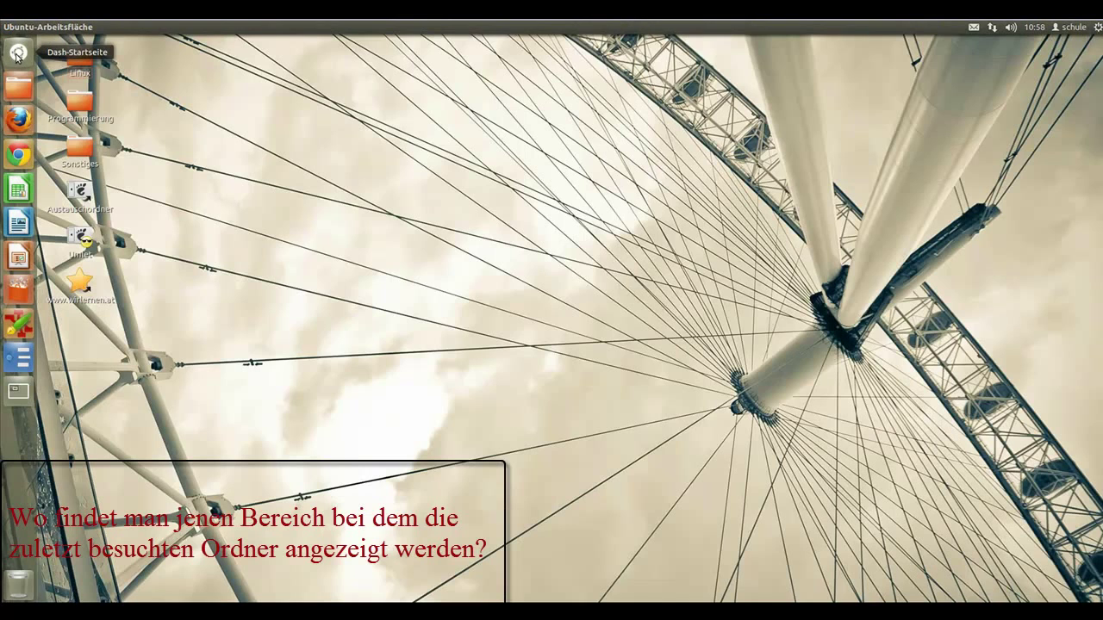
right_click(17, 57)
left_click(69, 83)
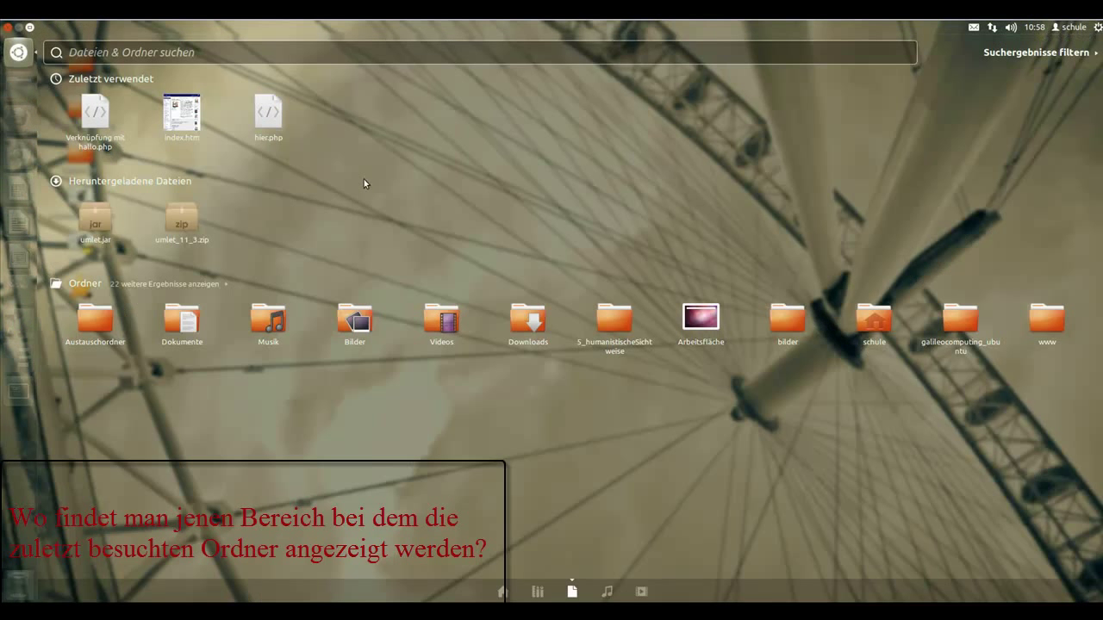
Expand the Ordner section to view all listed folders and collapse it again
right_click(18, 52)
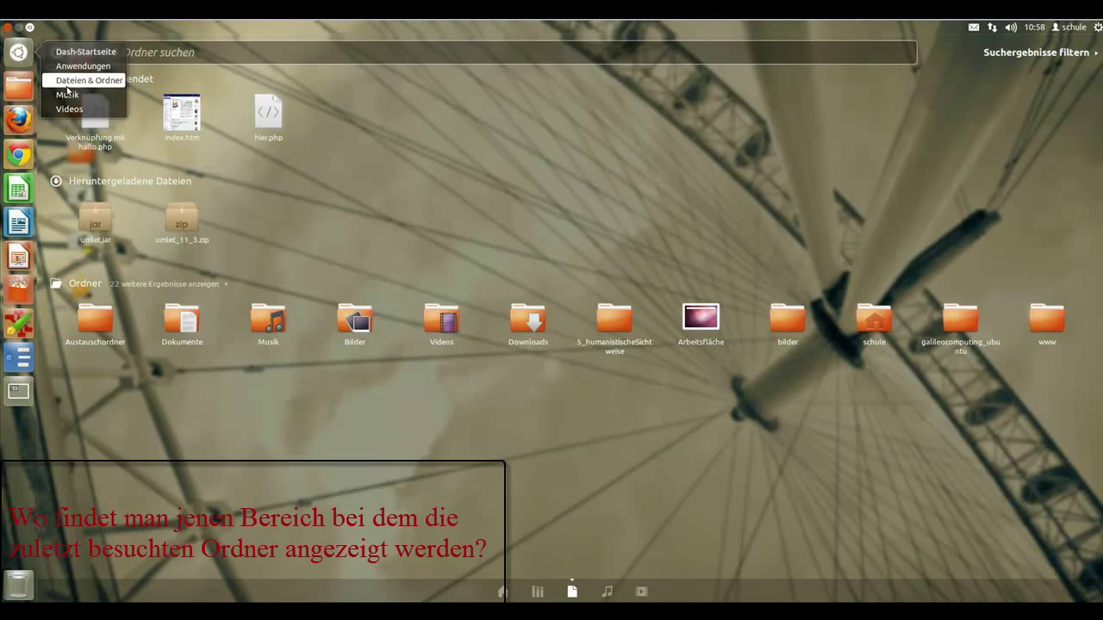
left_click(392, 138)
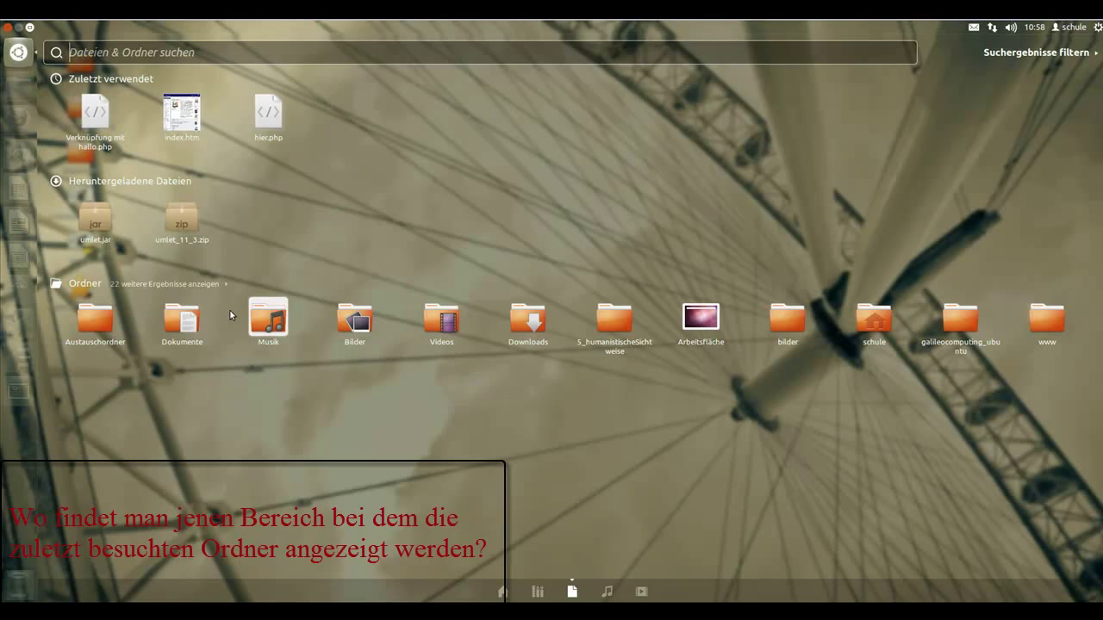
left_click(224, 285)
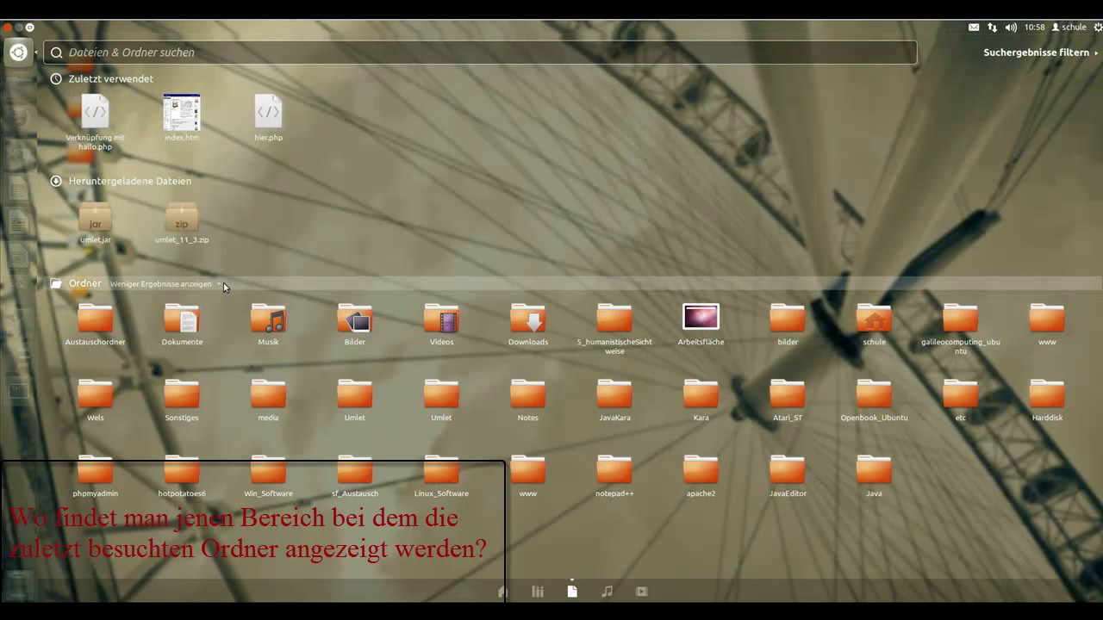
left_click(223, 285)
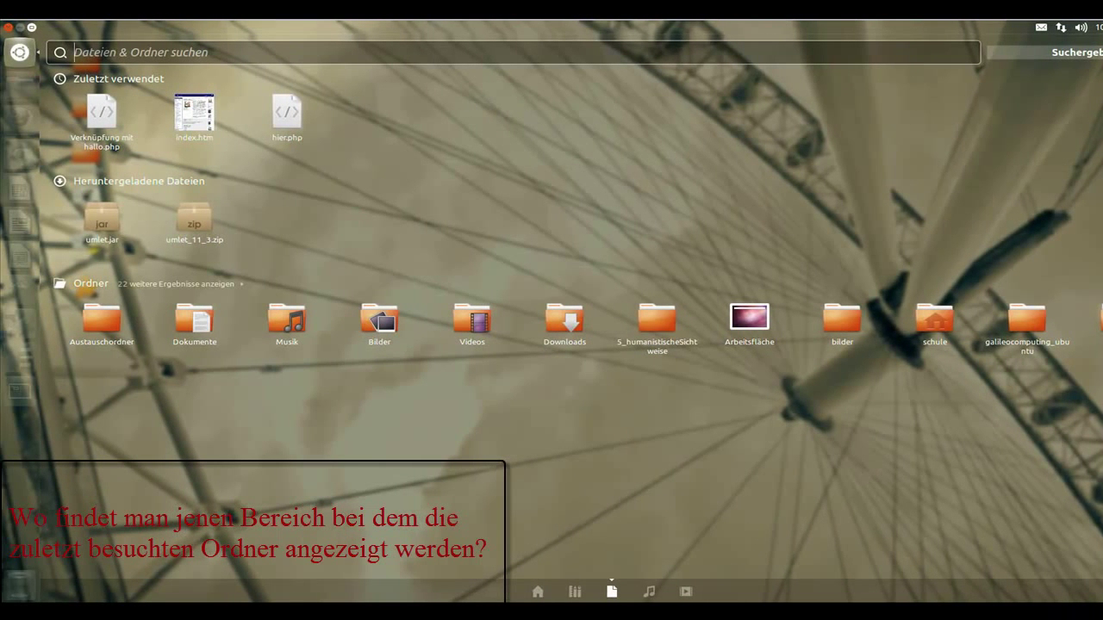
View the search result filters for Dateien & Ordner and go back to the Dash-Startseite
left_click(1068, 52)
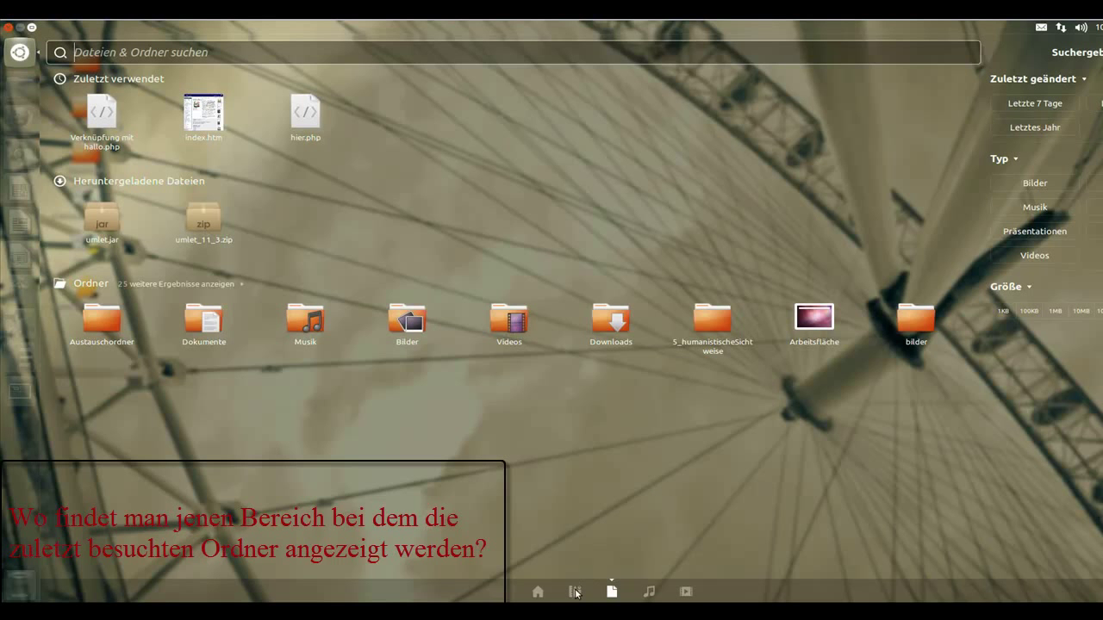
left_click(27, 64)
left_click(20, 52)
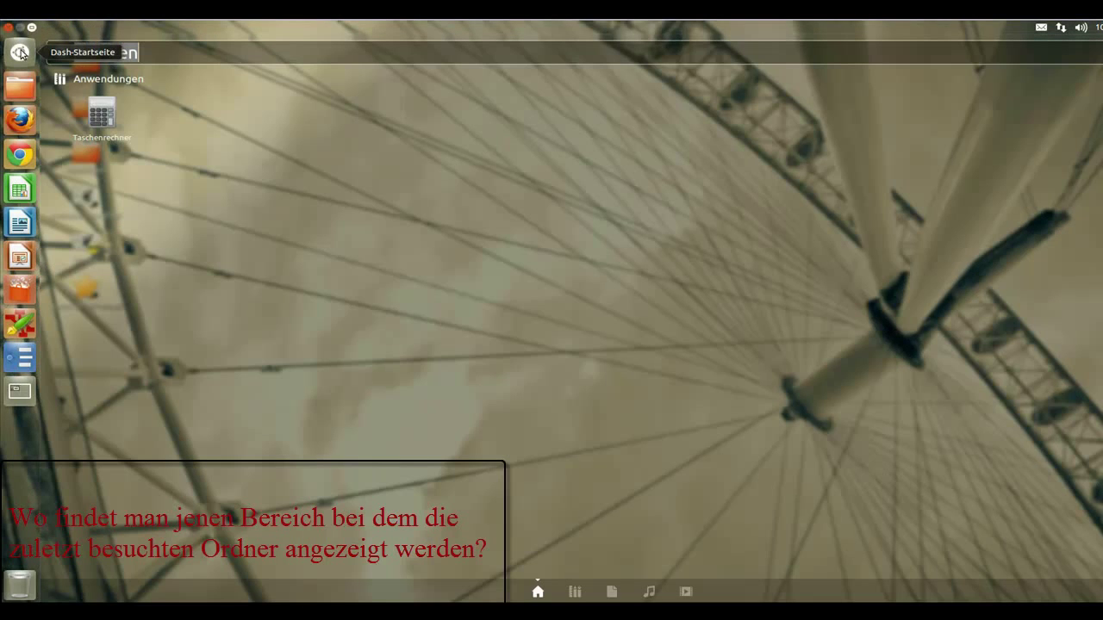
Browse the applications, music and videos views of the Dash, return to its home view and close the Dash
left_click(575, 591)
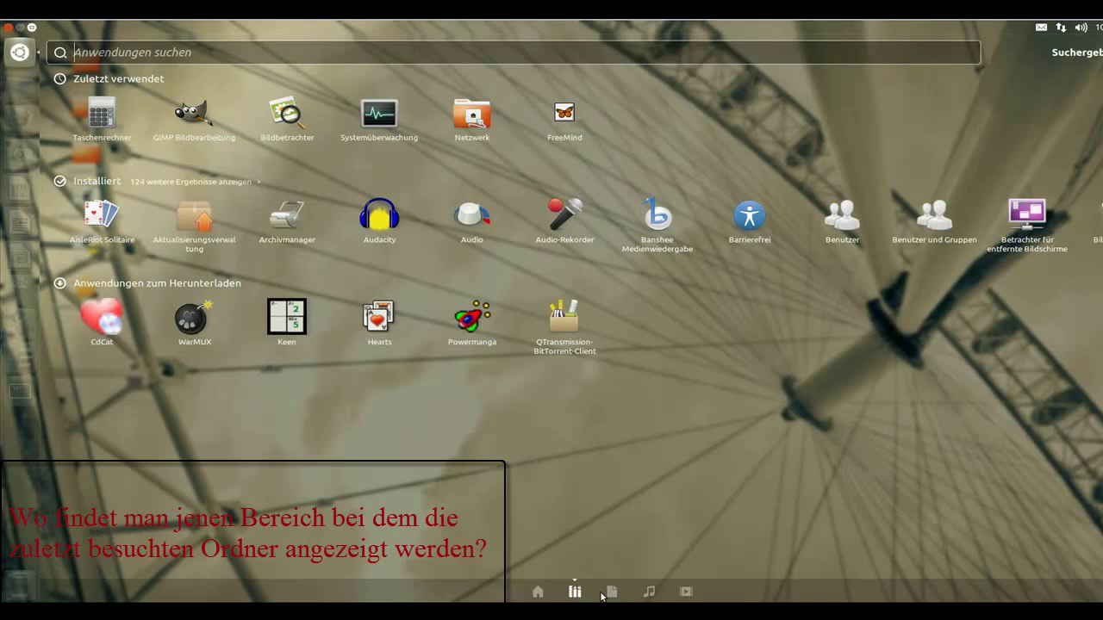
left_click(649, 592)
left_click(685, 592)
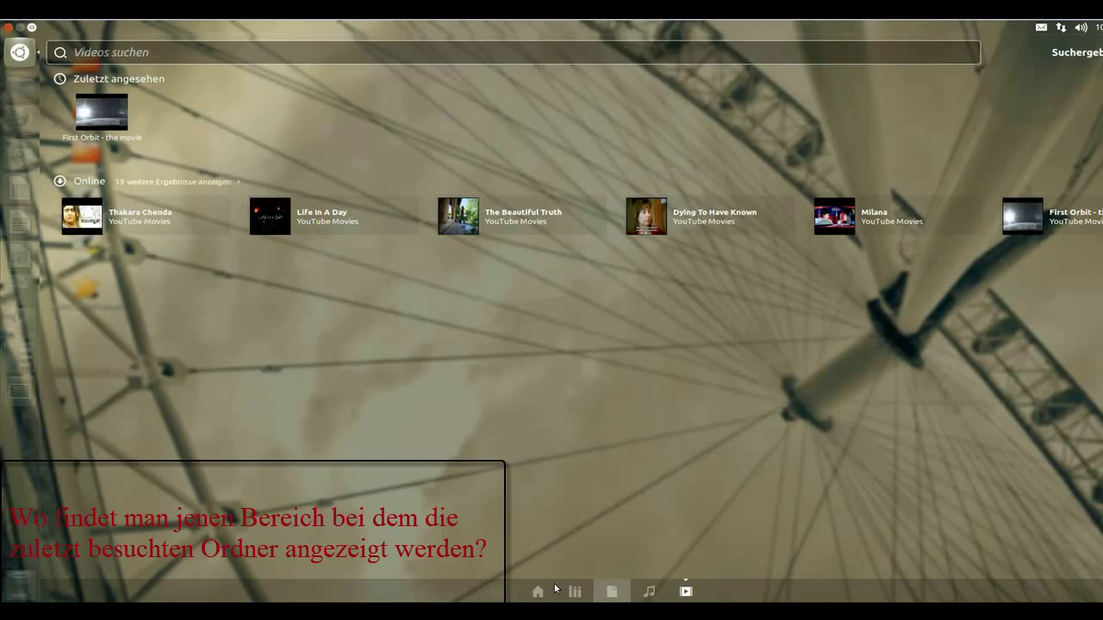
left_click(537, 592)
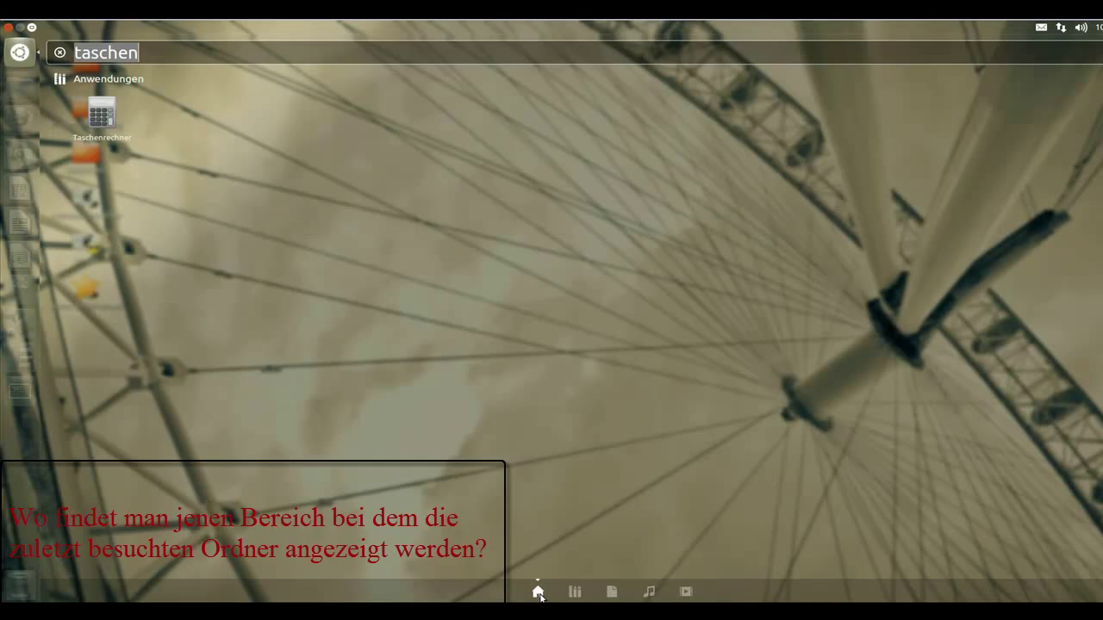
right_click(19, 52)
left_click(337, 173)
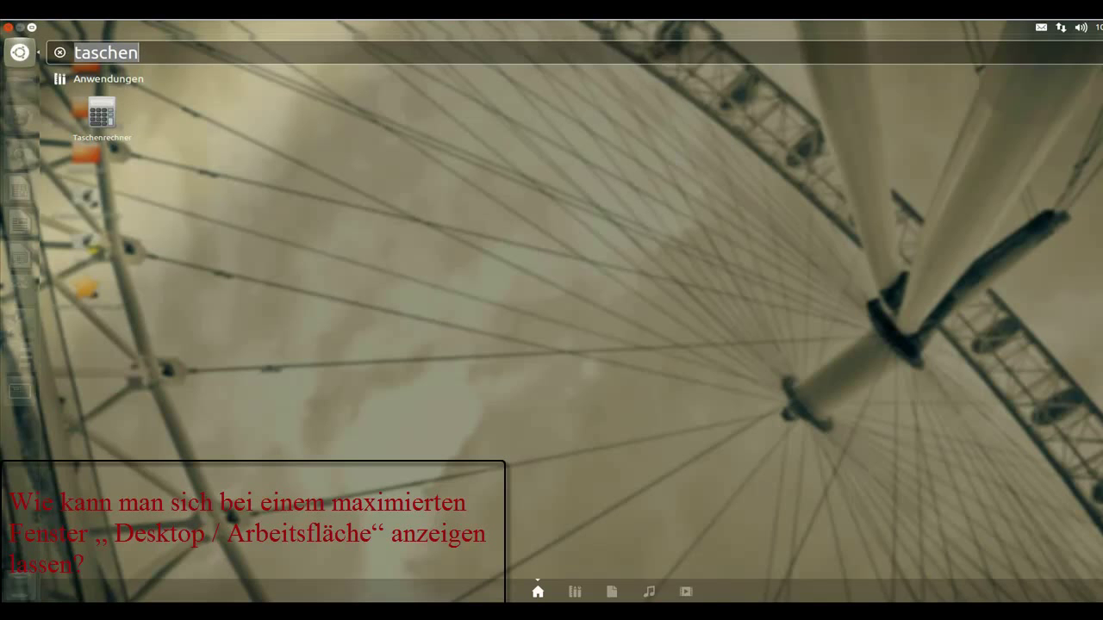
left_click(8, 28)
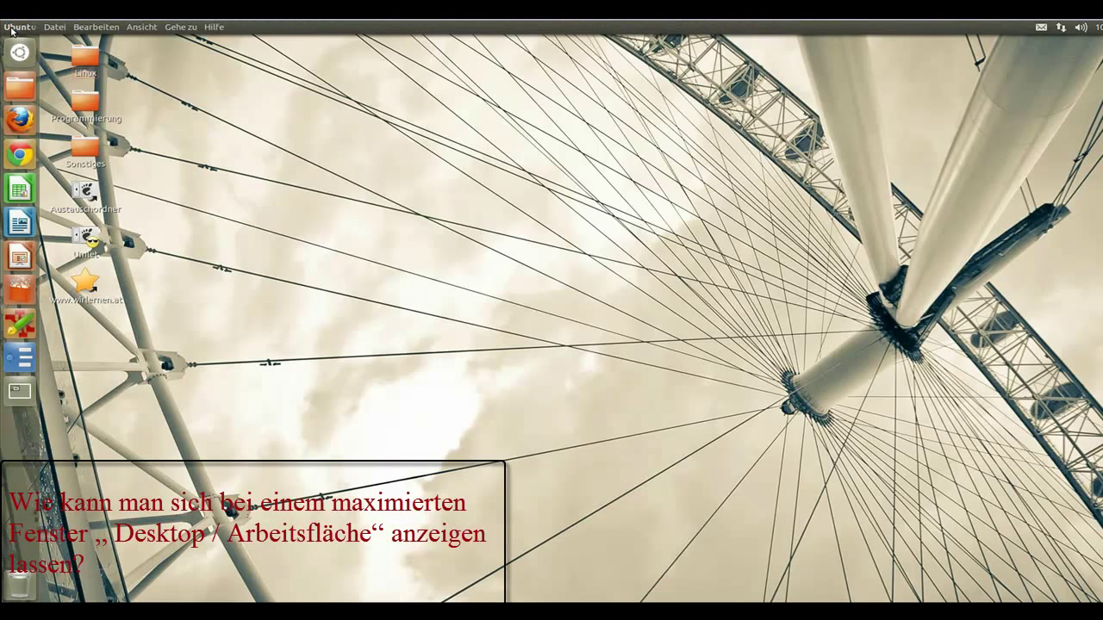
Launch the Firefox Web Browser and switch to the empty workspace beside it with the Arbeitsflächenumschalter
right_click(24, 123)
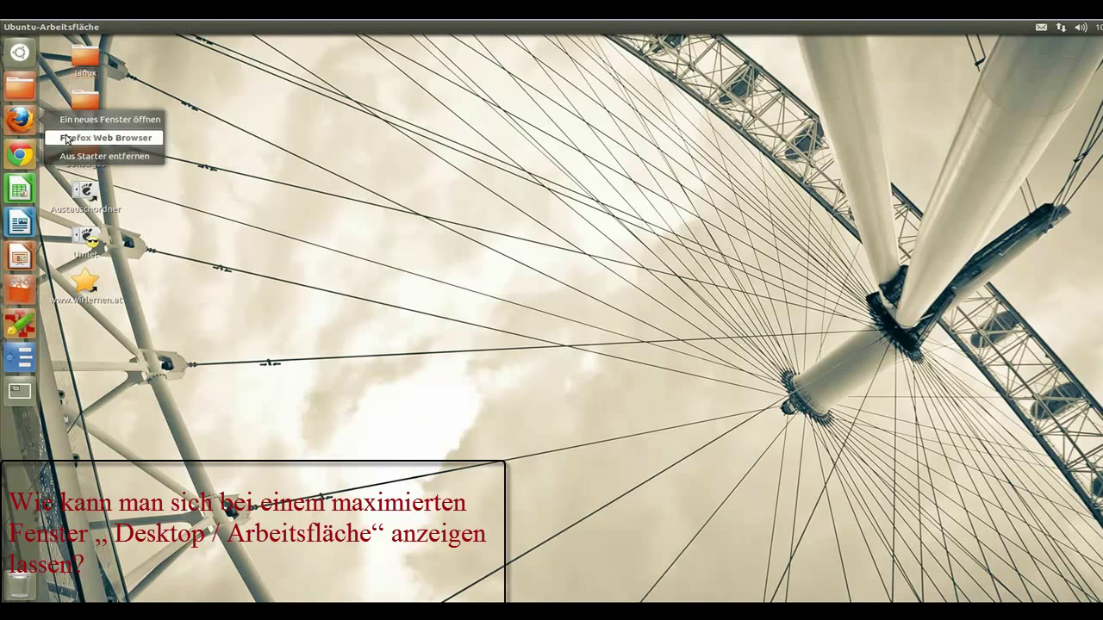
left_click(224, 148)
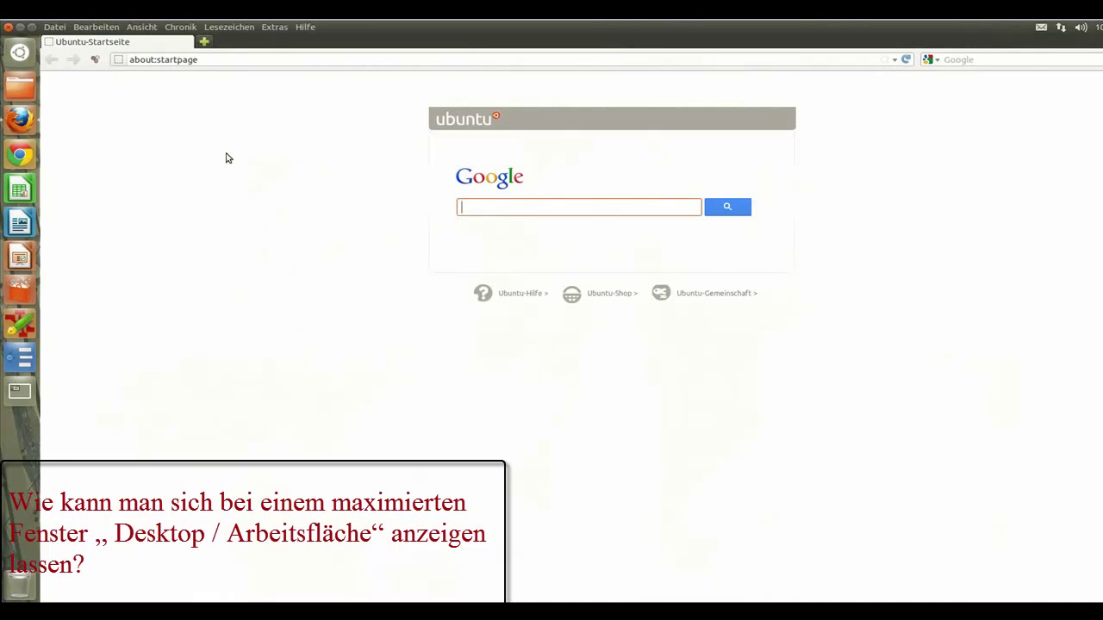
left_click(25, 397)
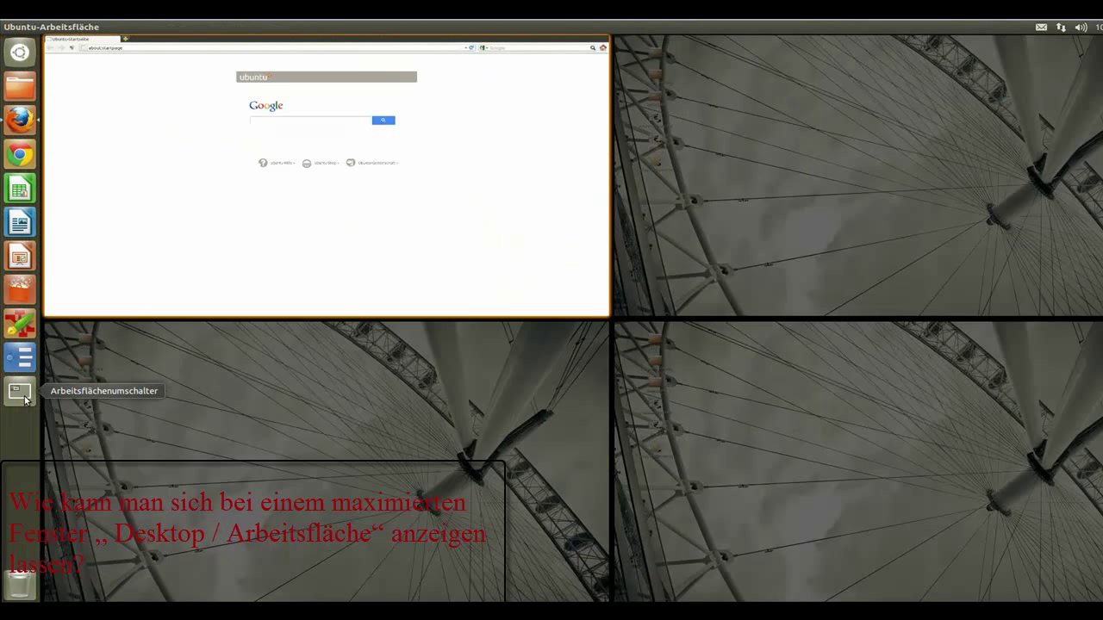
left_click(830, 182)
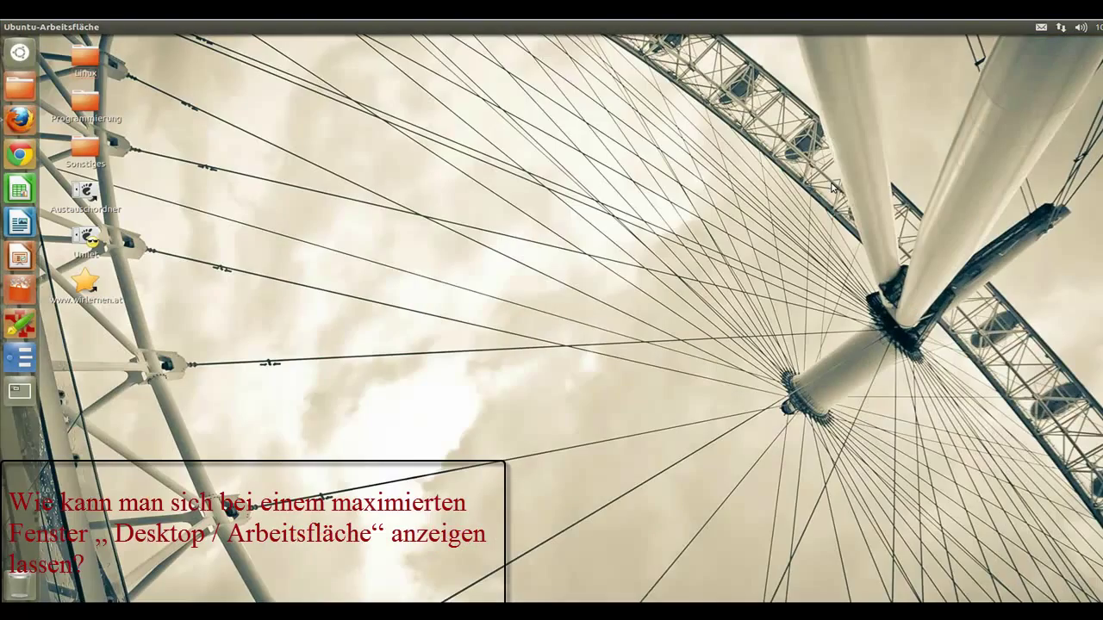
Return to the workspace containing Firefox and close the browser
left_click(13, 395)
left_click(19, 393)
left_click(26, 394)
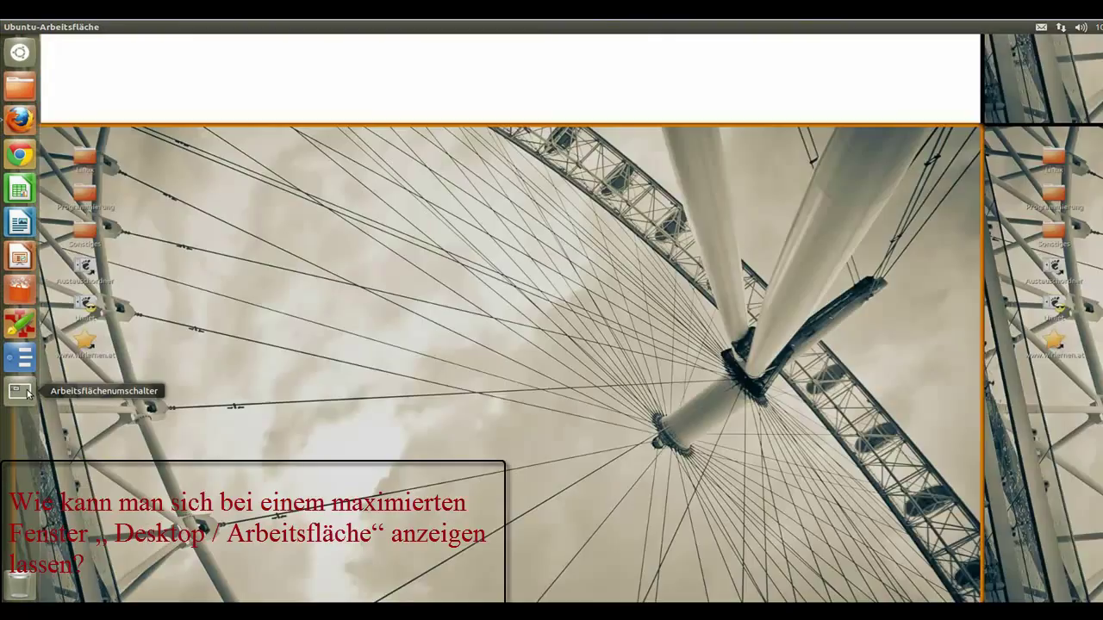
left_click(240, 222)
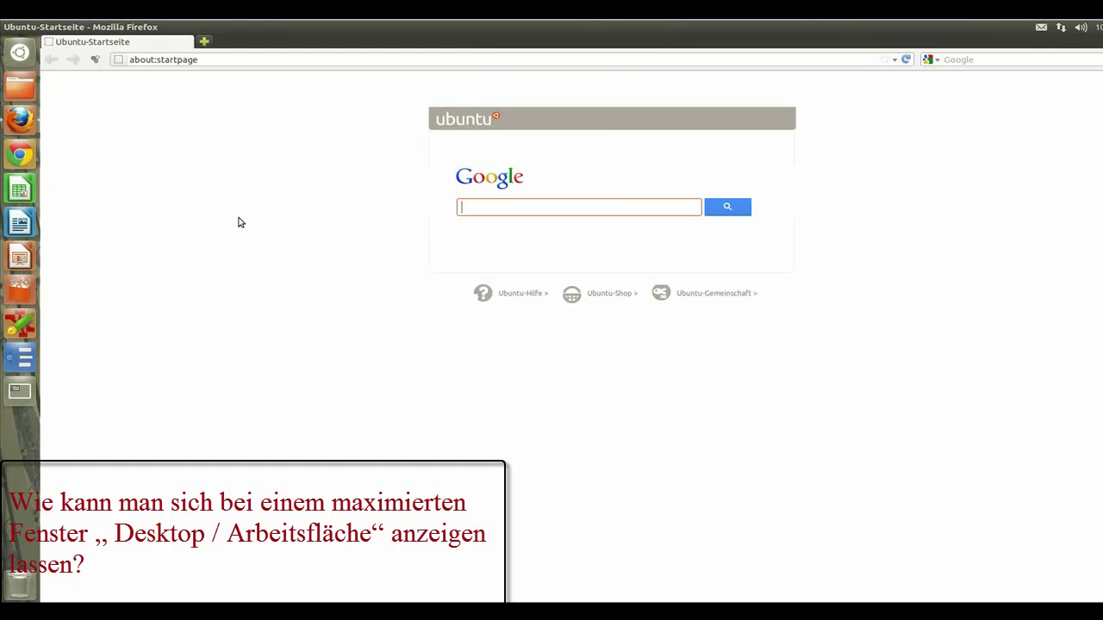
left_click(19, 393)
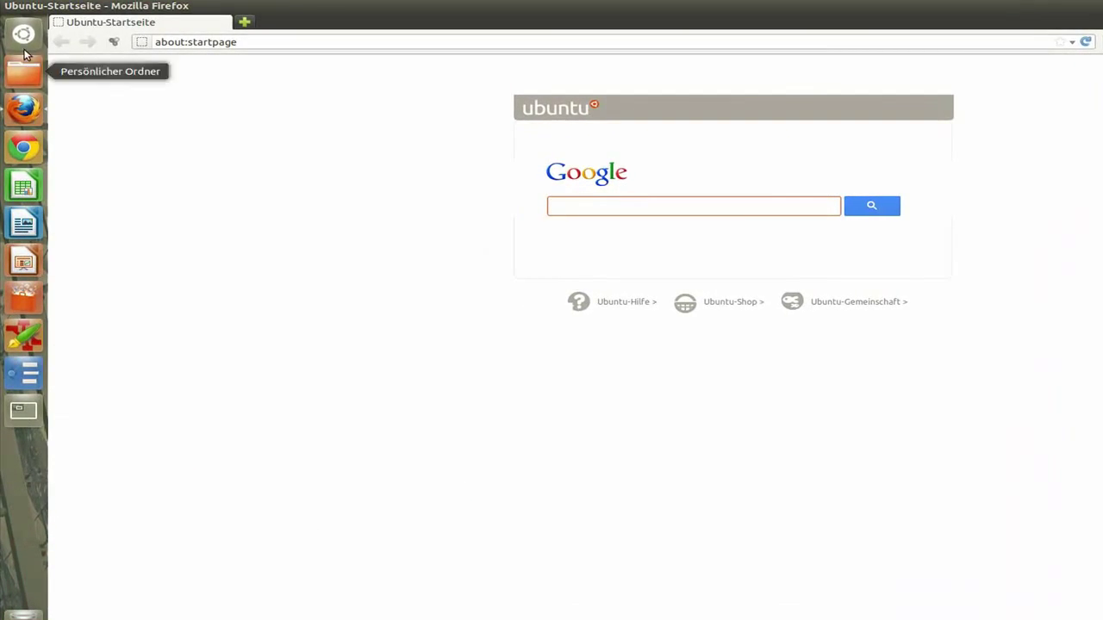
left_click(12, 7)
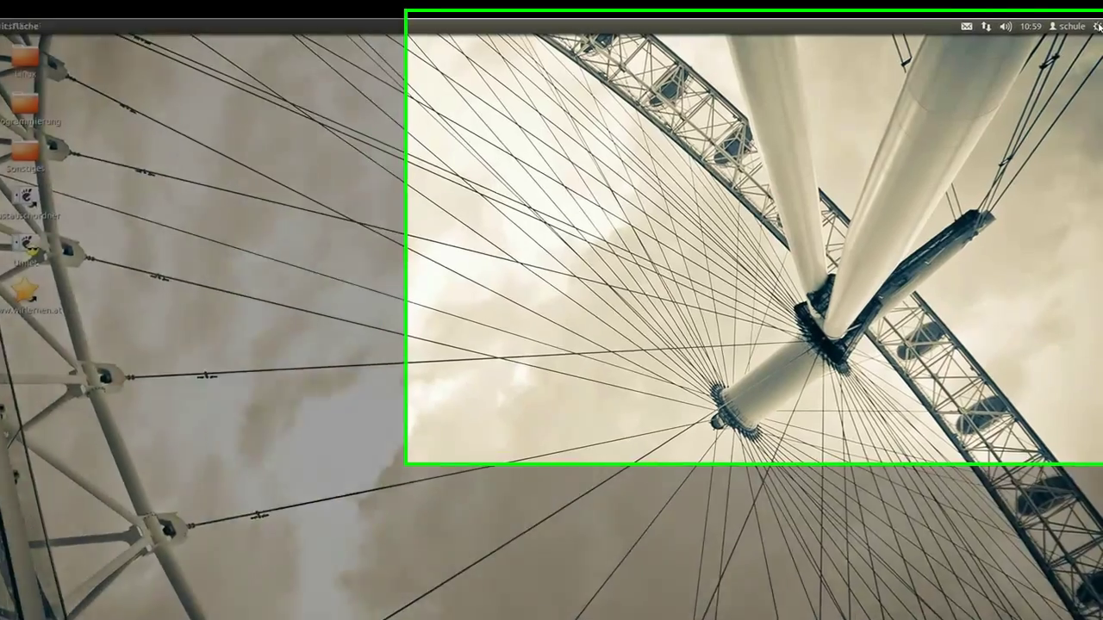
Enable automatic hiding of the Starter in the Verhalten options of the Darstellung settings and close the settings
left_click(1085, 23)
left_click(1046, 42)
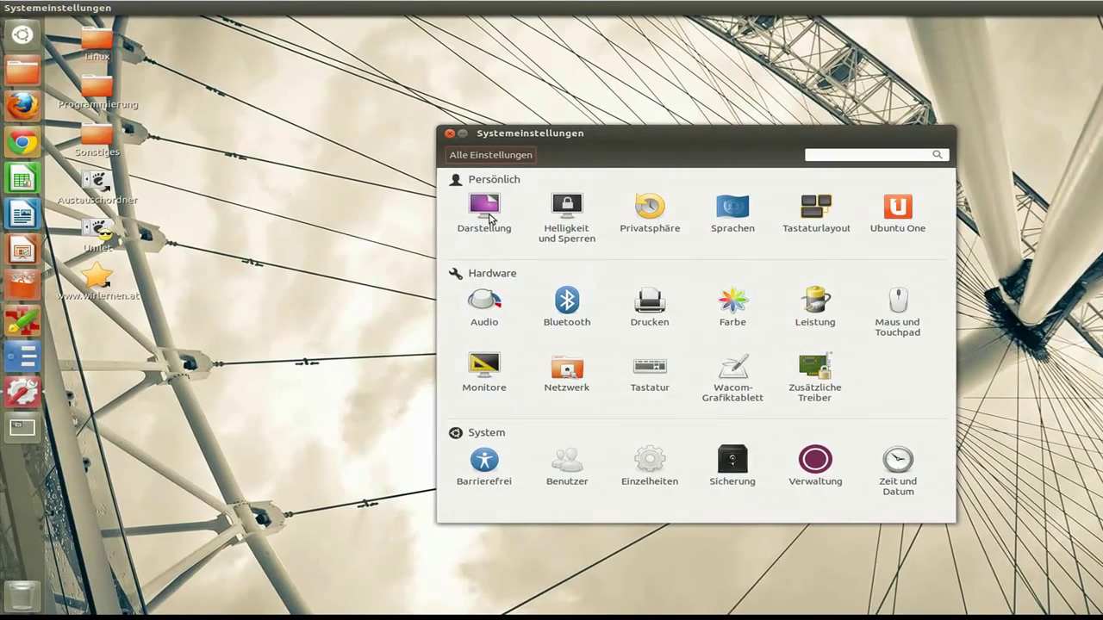
left_click(486, 213)
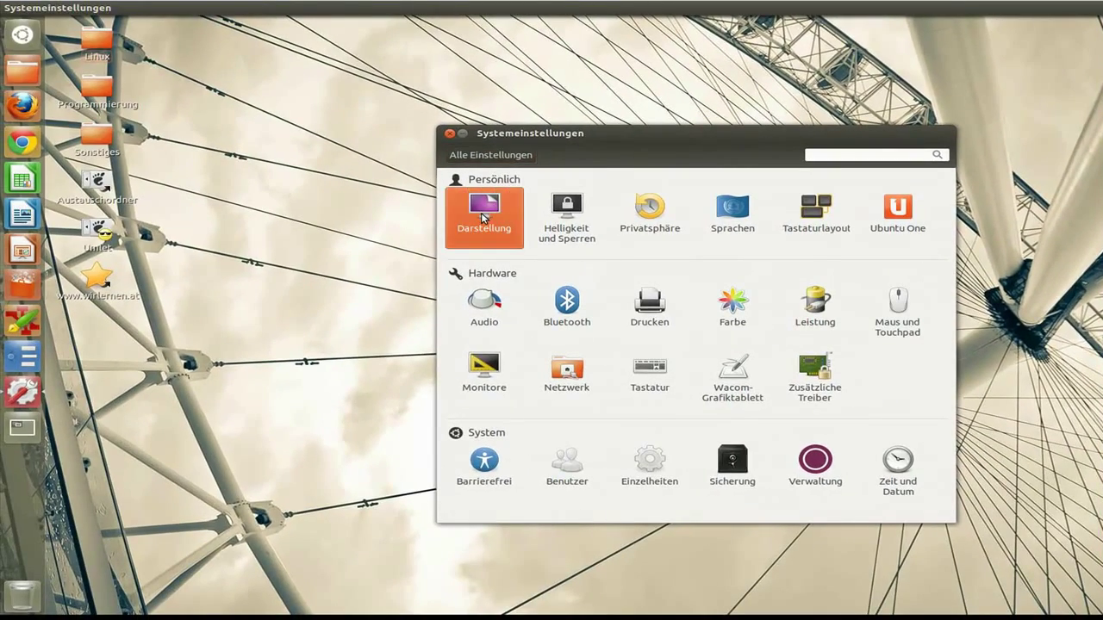
left_click(561, 190)
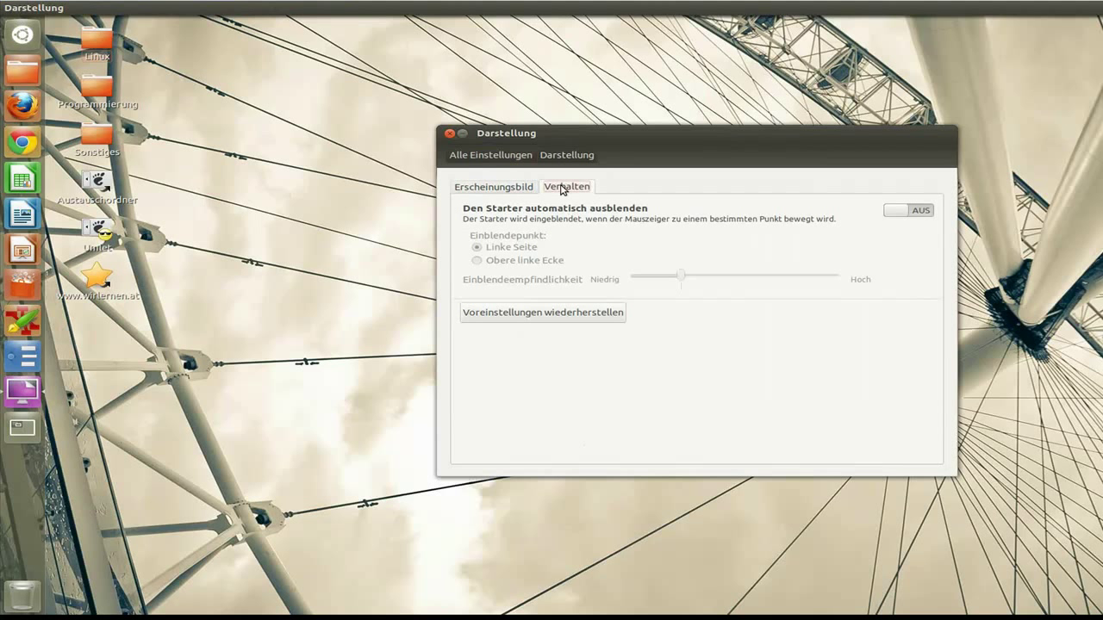
left_click(896, 212)
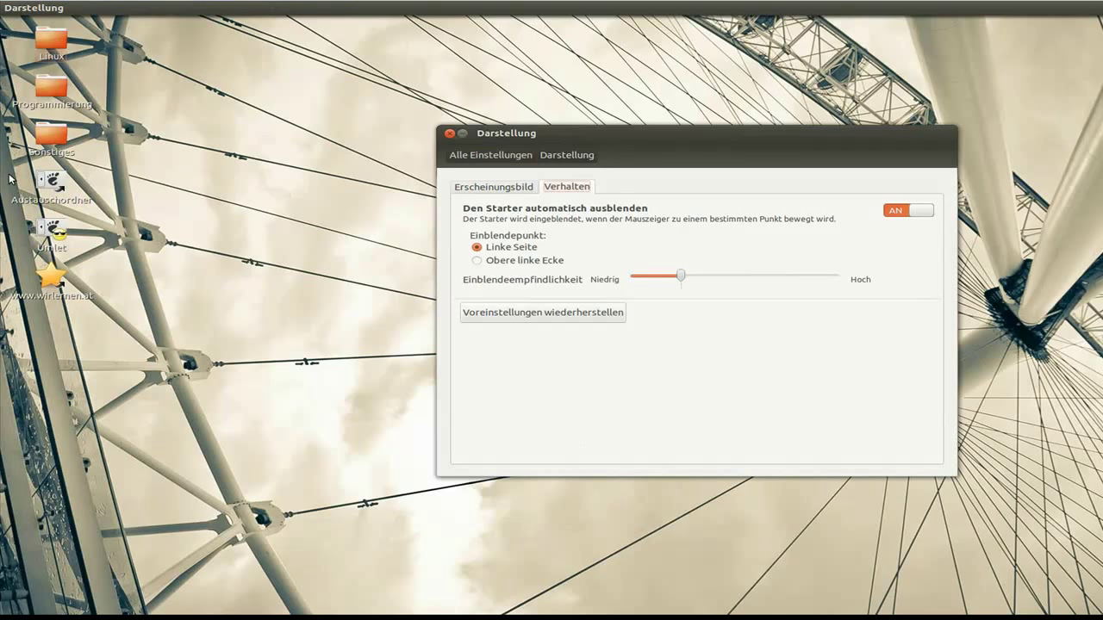
left_click(450, 135)
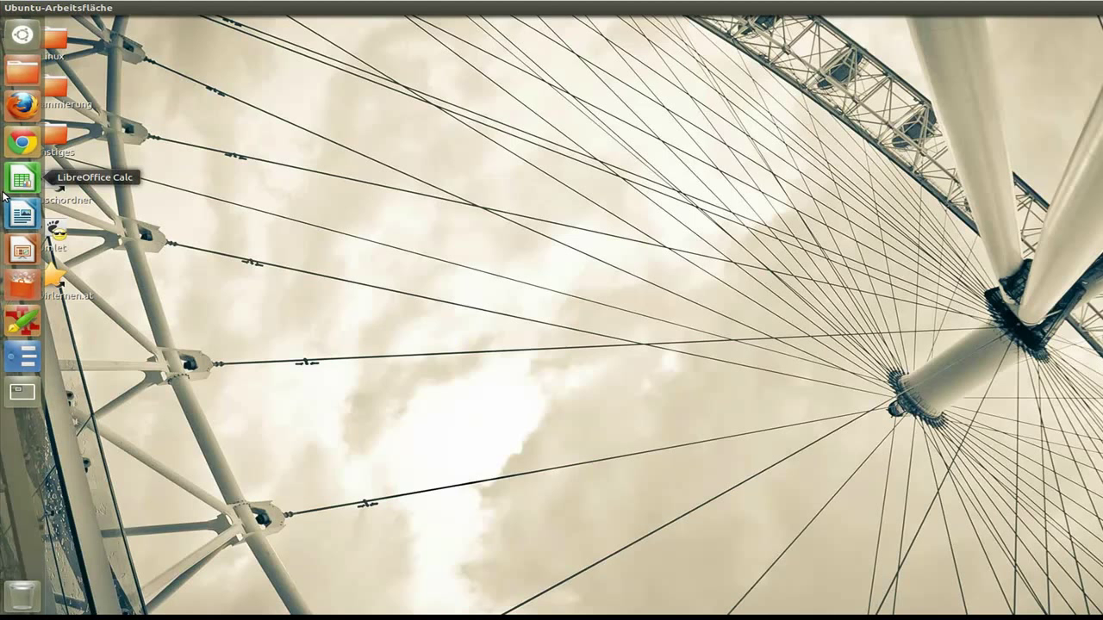
Bring up the Dash and the hidden Starter and hide them again
key("super")
type("taschen")
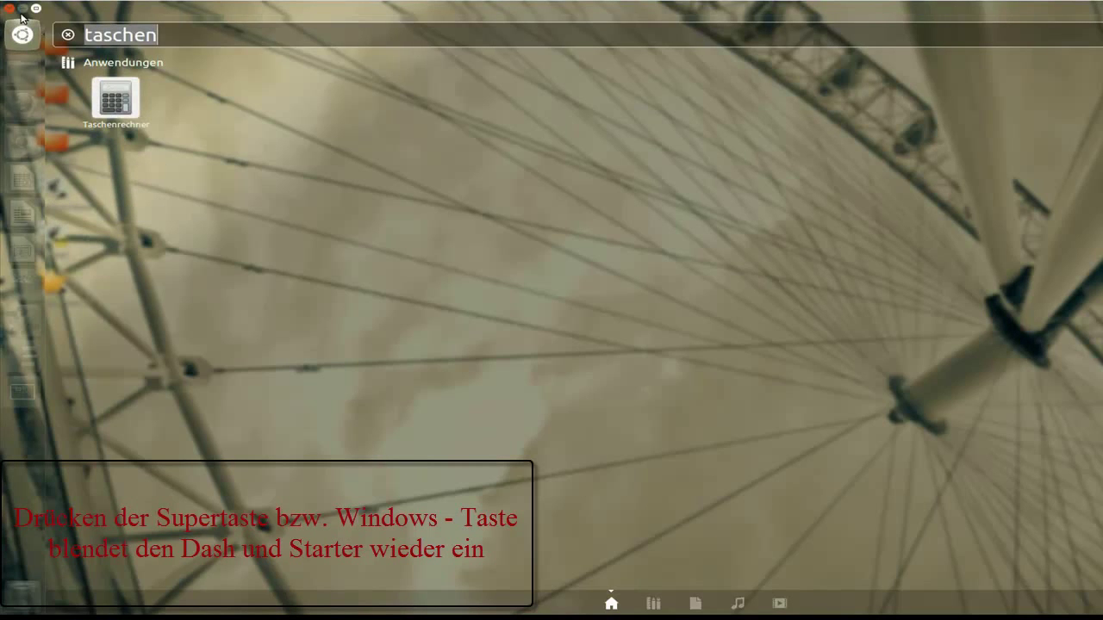
key("super")
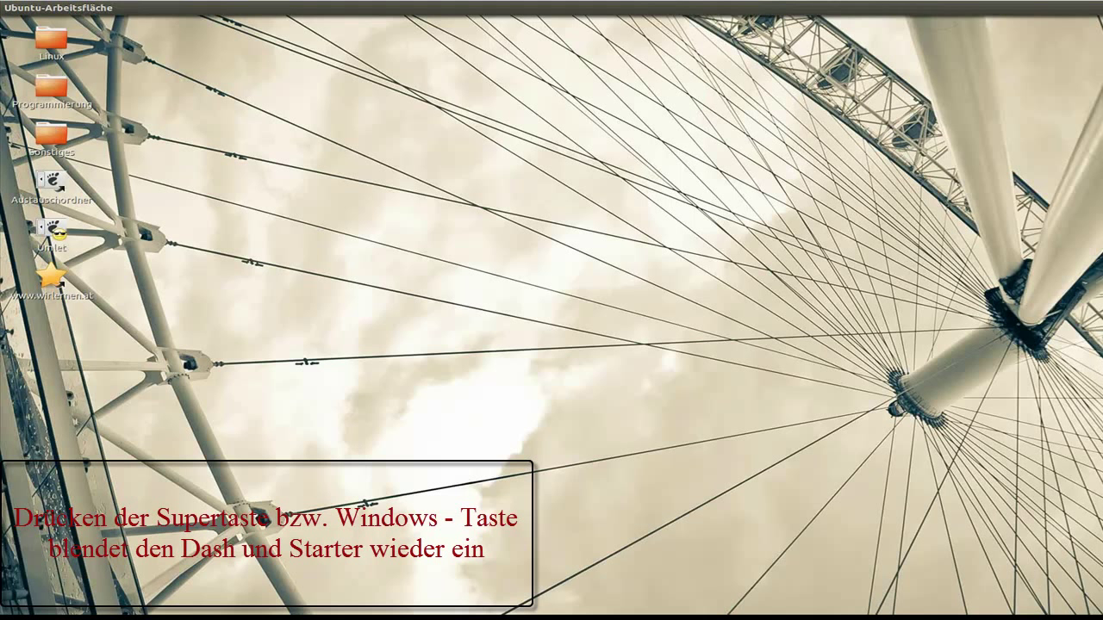
Disable automatic hiding of the Starter through the desktop's background settings and close the Darstellung window
right_click(260, 122)
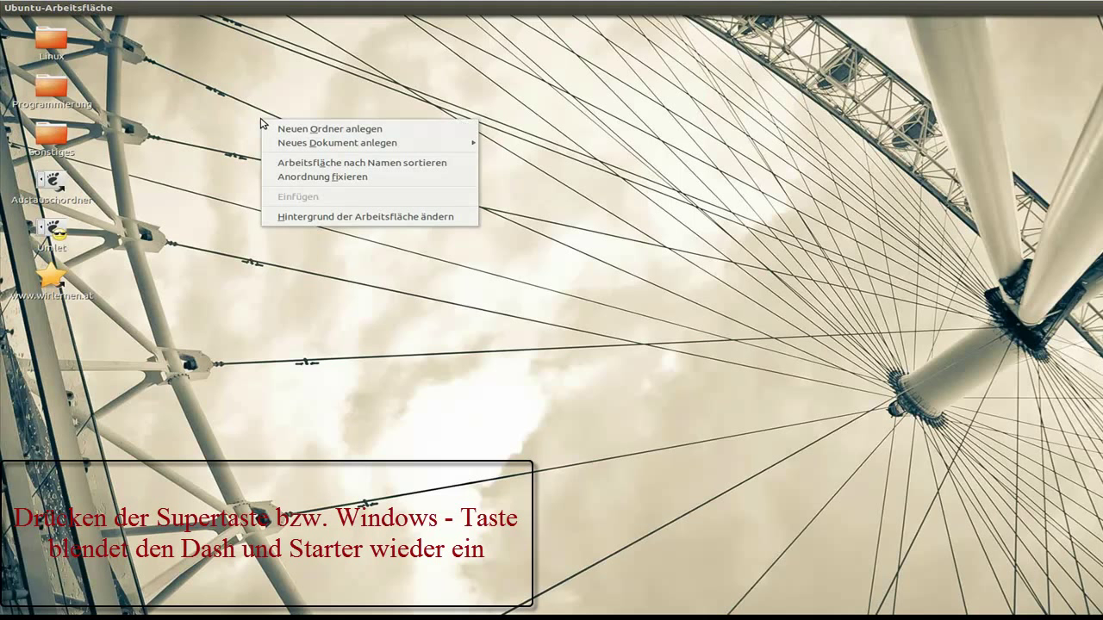
left_click(336, 220)
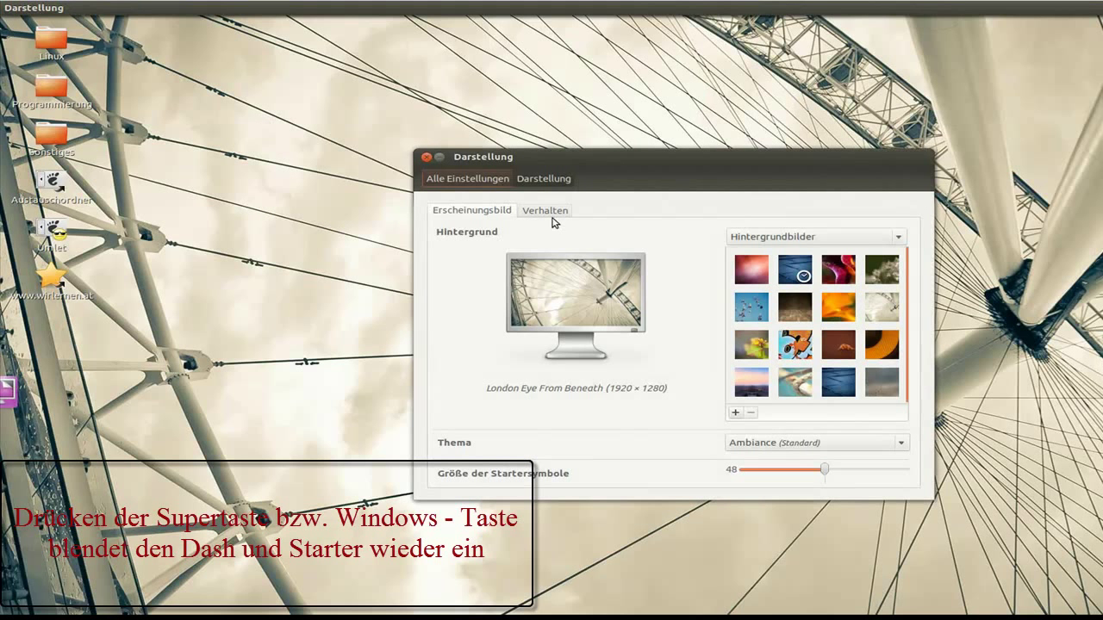
left_click(537, 213)
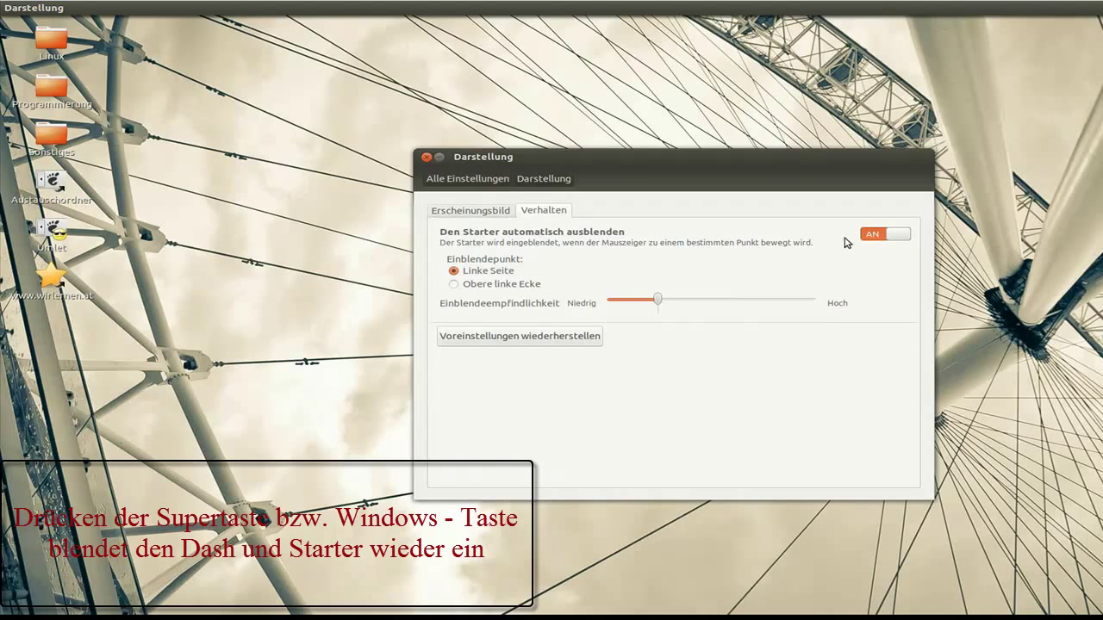
left_click(897, 234)
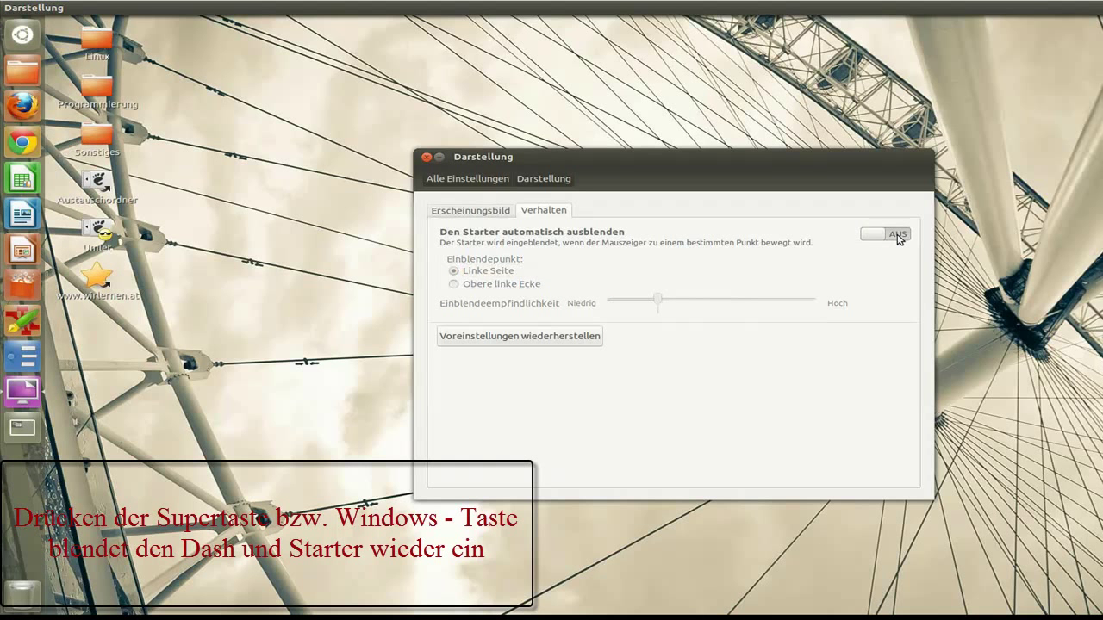
left_click(428, 160)
right_click(351, 150)
left_click(211, 148)
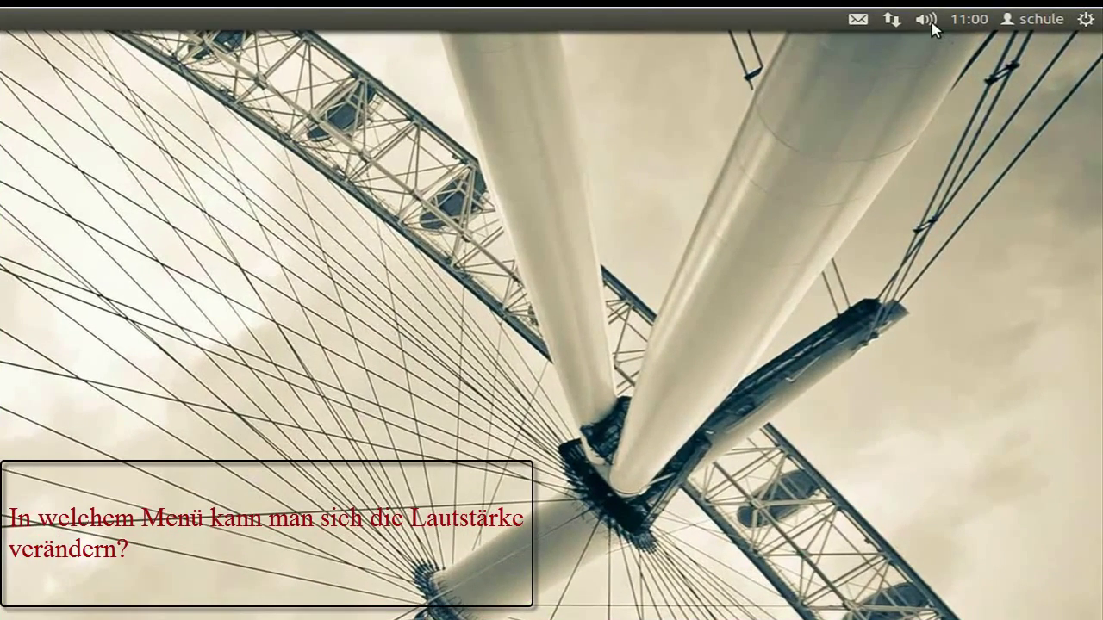
Raise the system volume slightly through the sound indicator
left_click(927, 19)
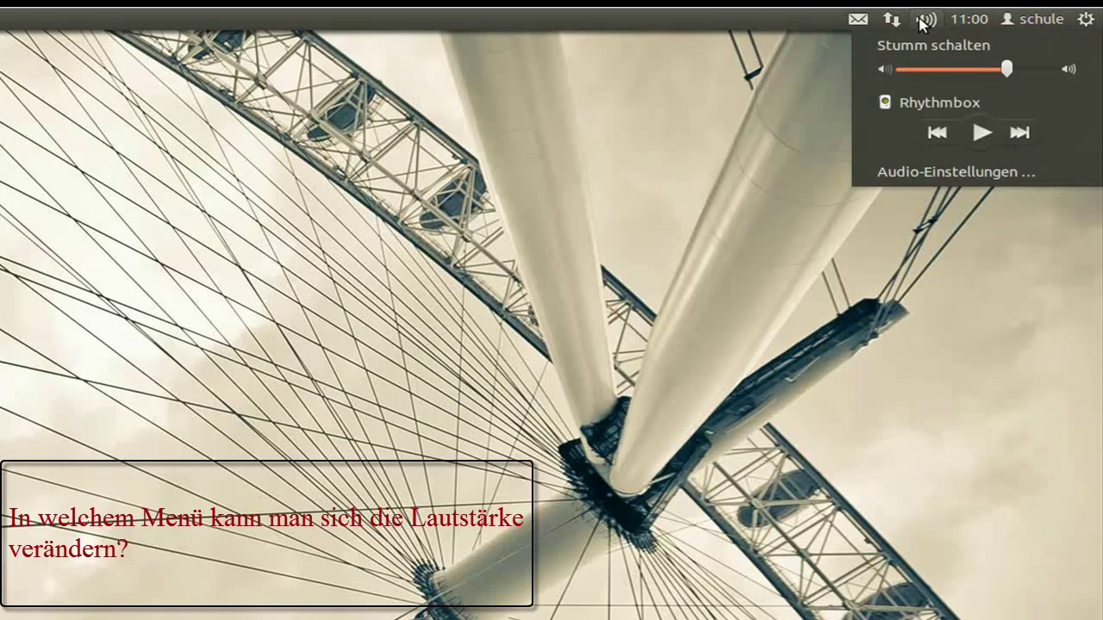
left_click_drag(1005, 69, 1026, 69)
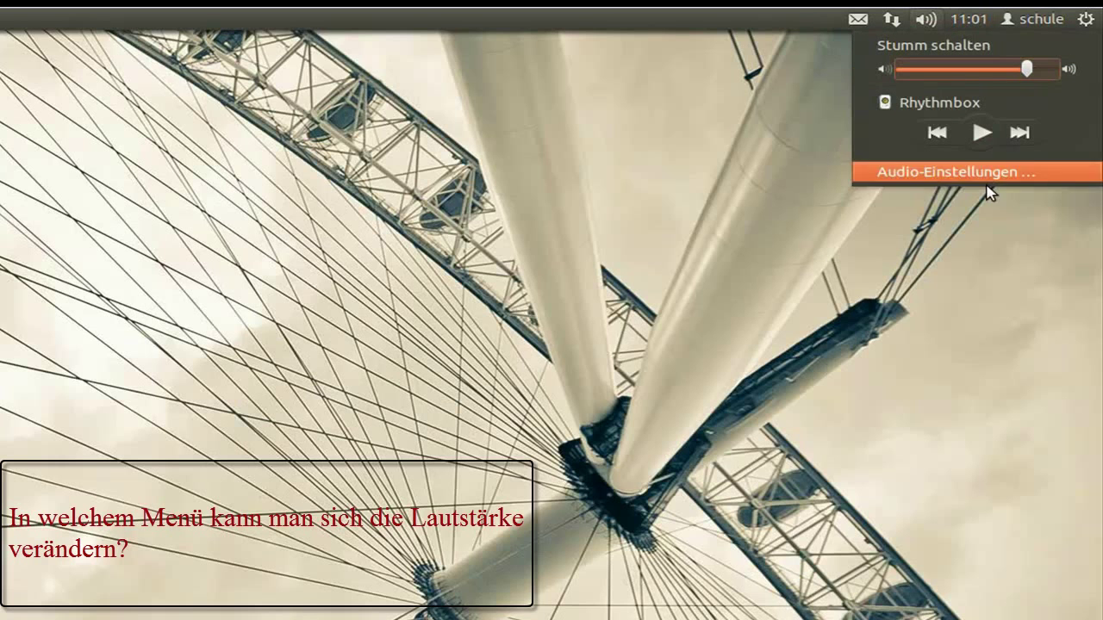
Open the Audio-Einstellungen and select Video as the sound input source
left_click(985, 173)
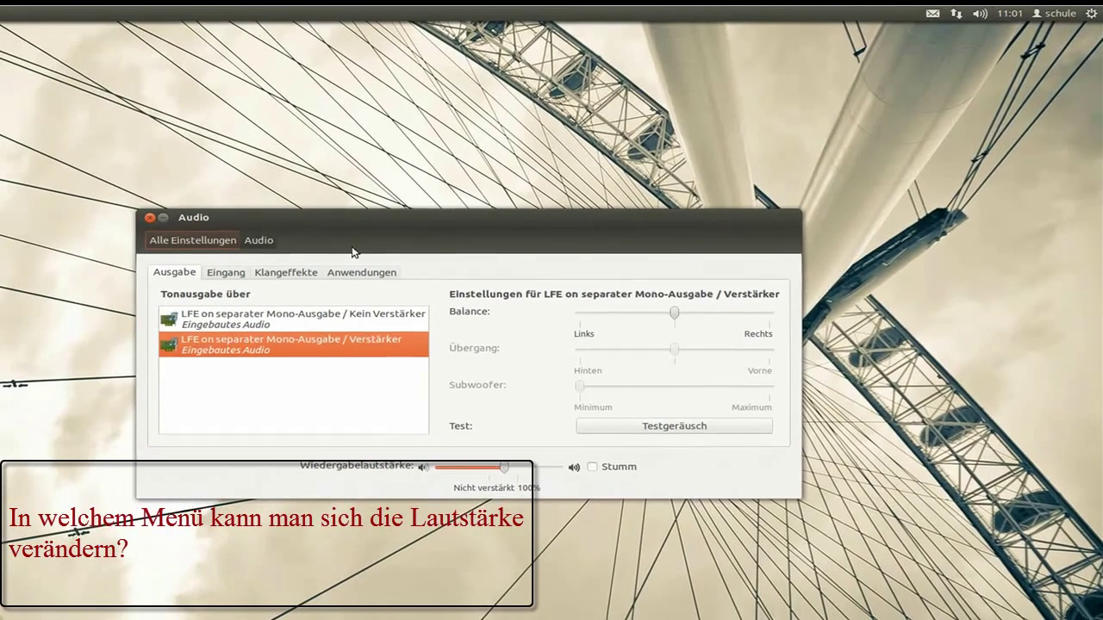
left_click(224, 274)
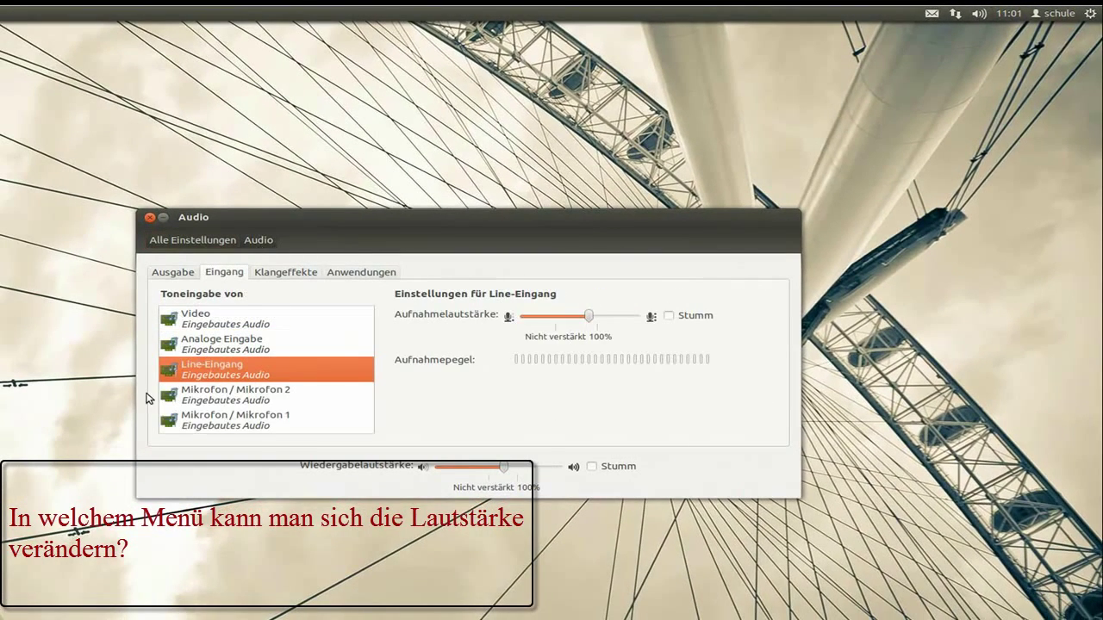
left_click(208, 326)
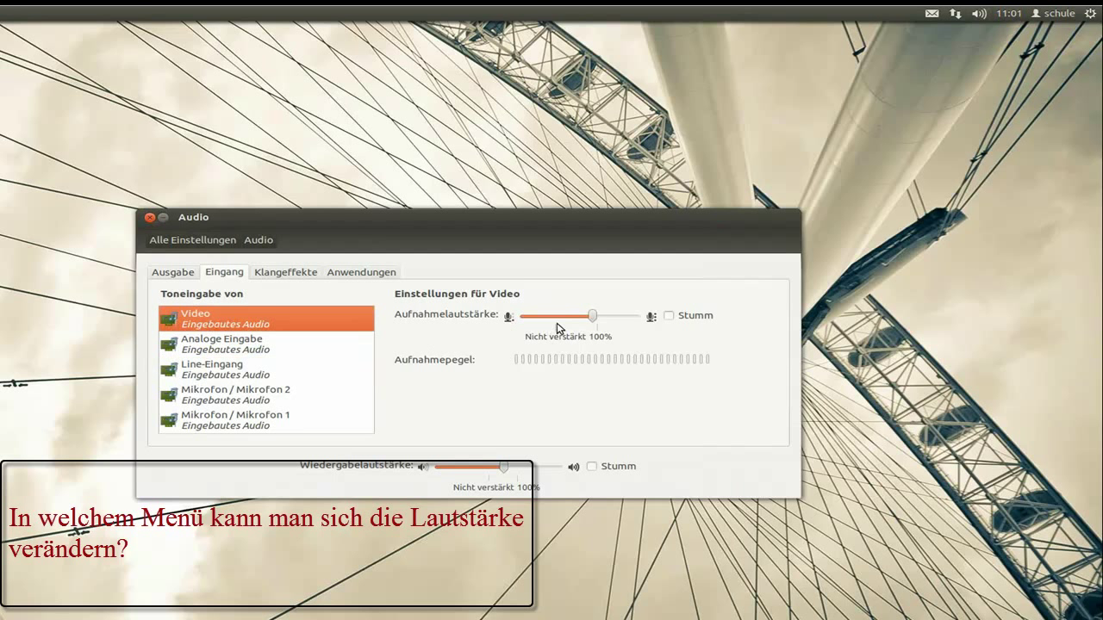
View the Klangeffekte and Anwendungen audio settings and raise the Wiedergabelautstärke to just above 100%
left_click(298, 274)
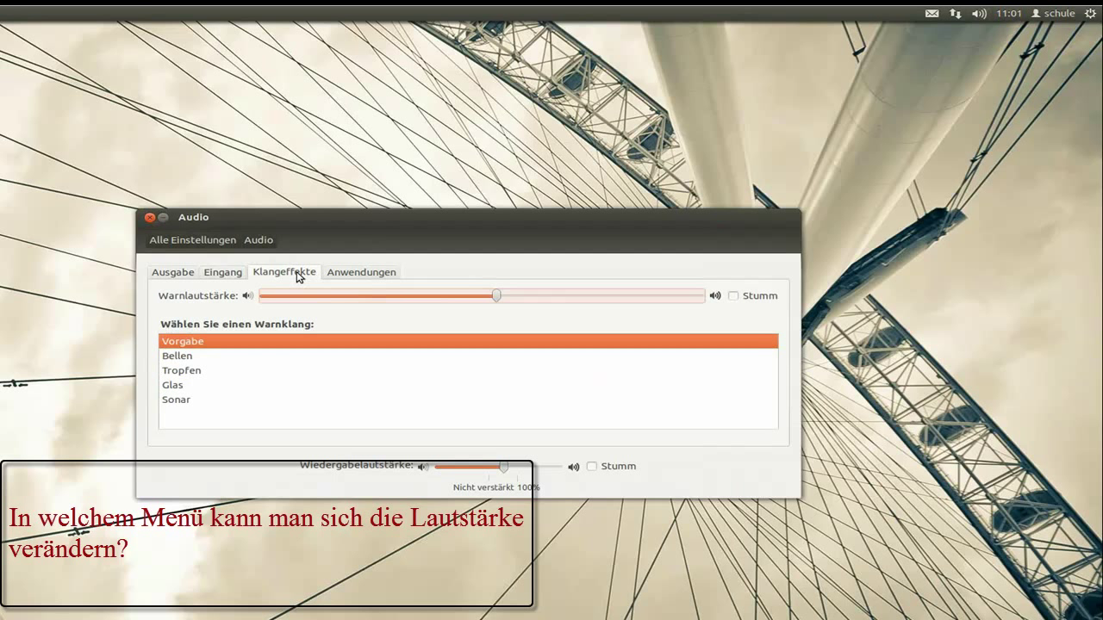
left_click(346, 273)
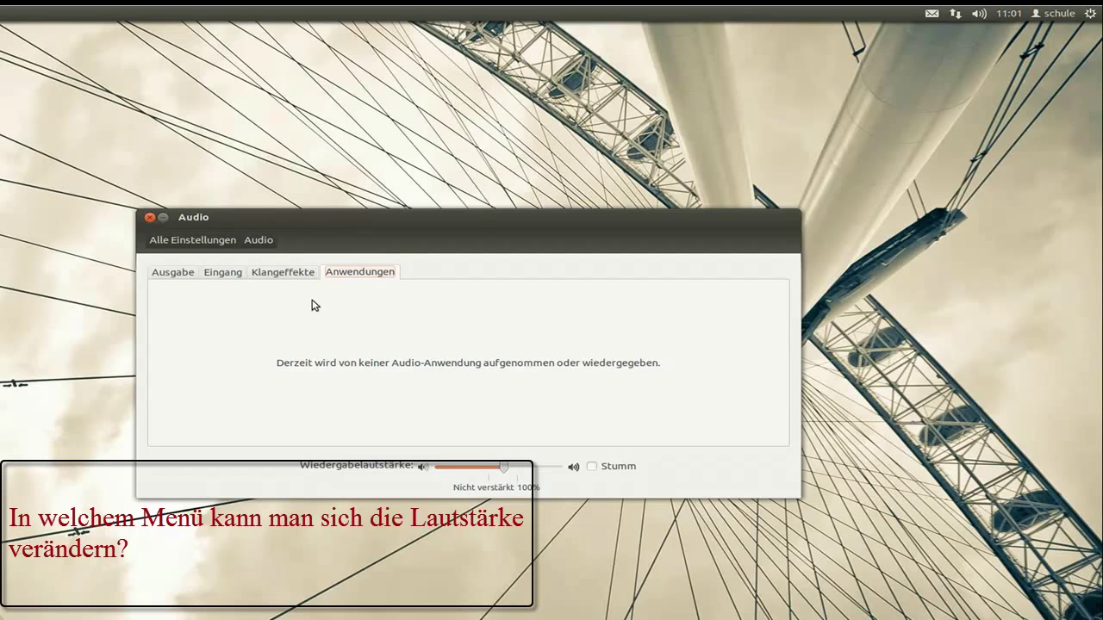
left_click_drag(504, 466, 525, 466)
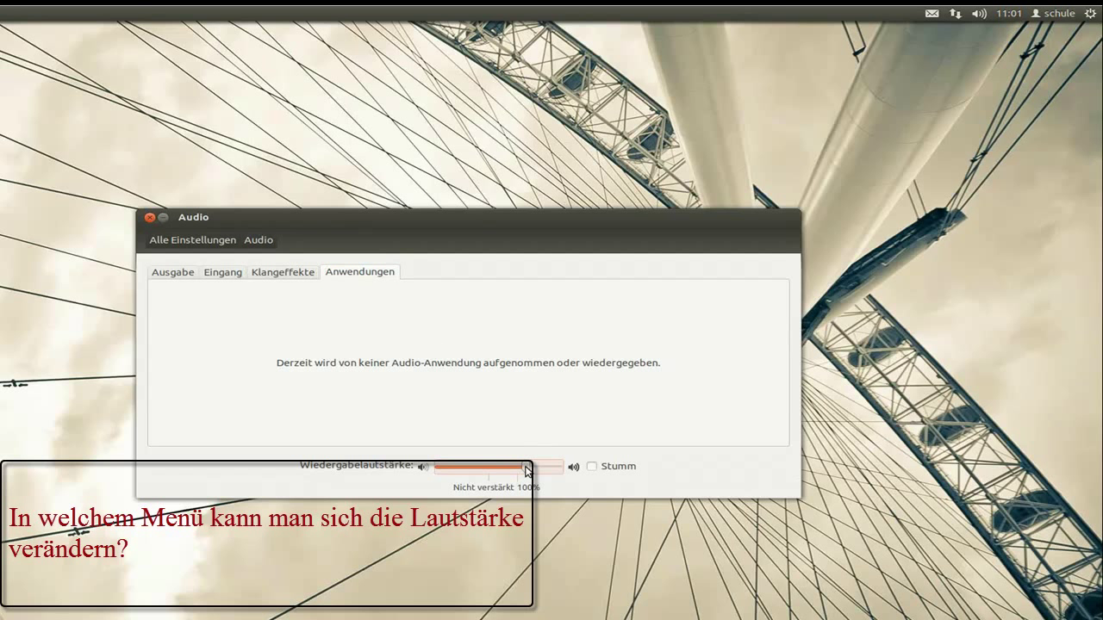
Close the Audio window and launch Systemüberwachung by searching the Dash for "system"
left_click(149, 218)
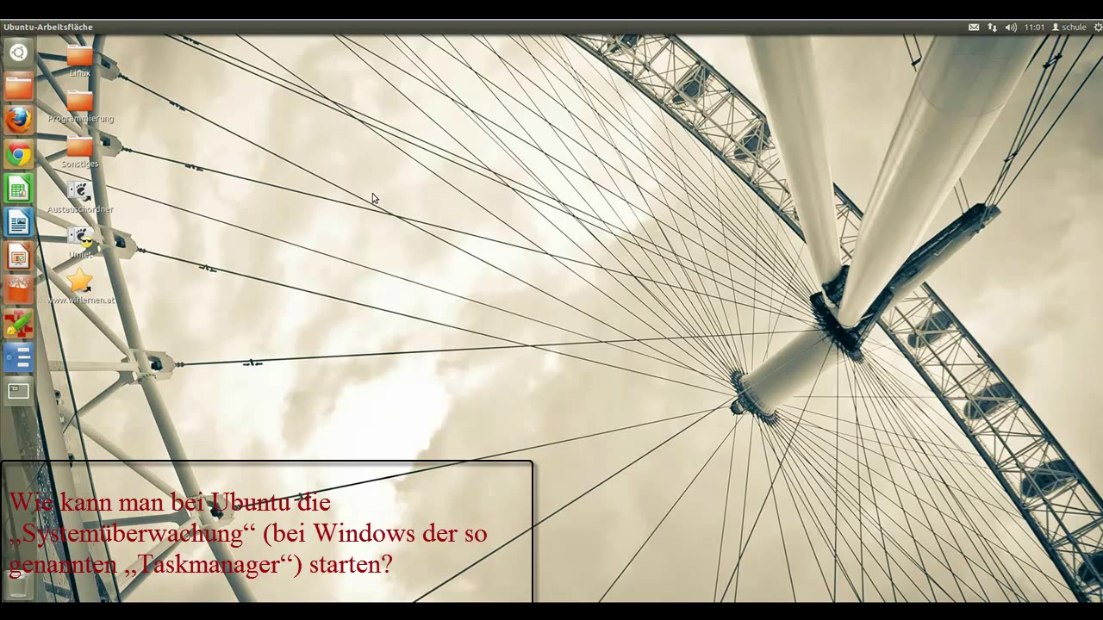
left_click(19, 54)
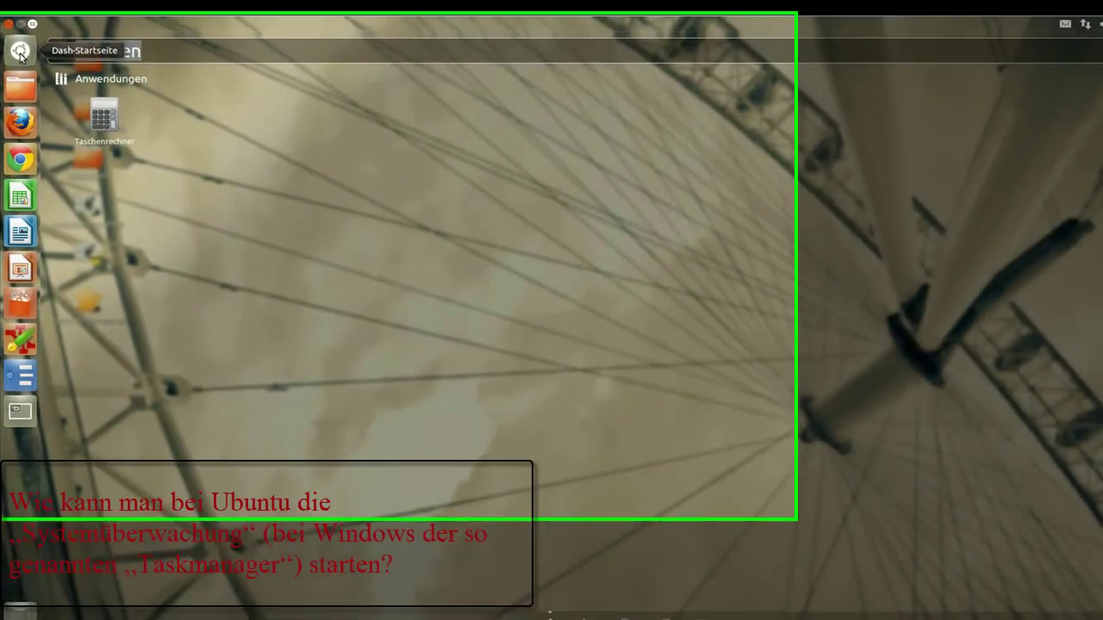
type("system")
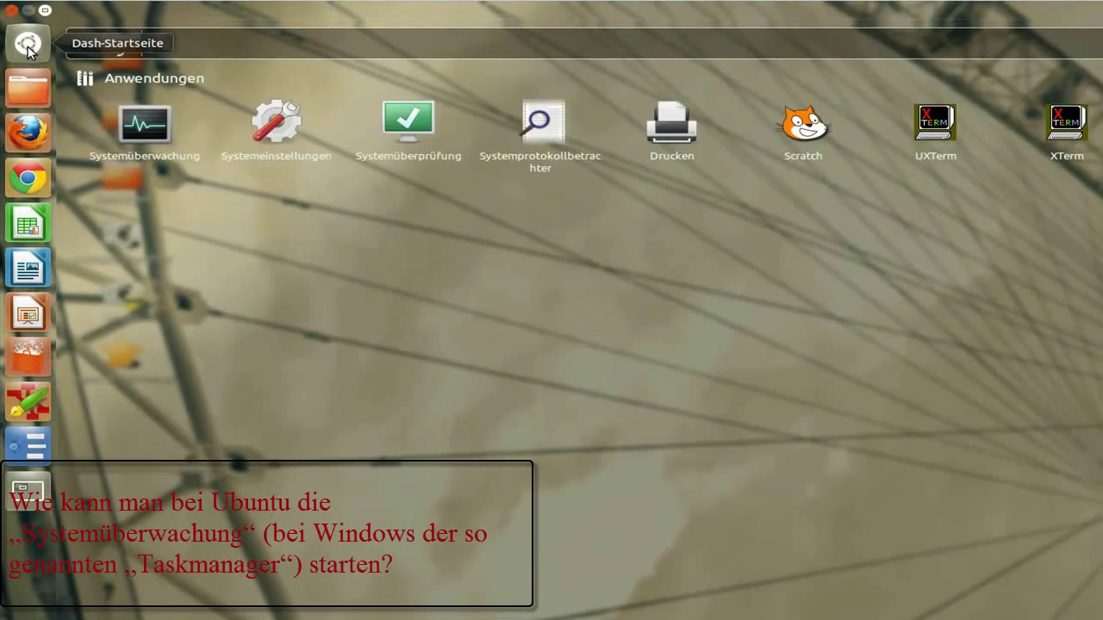
left_click(160, 140)
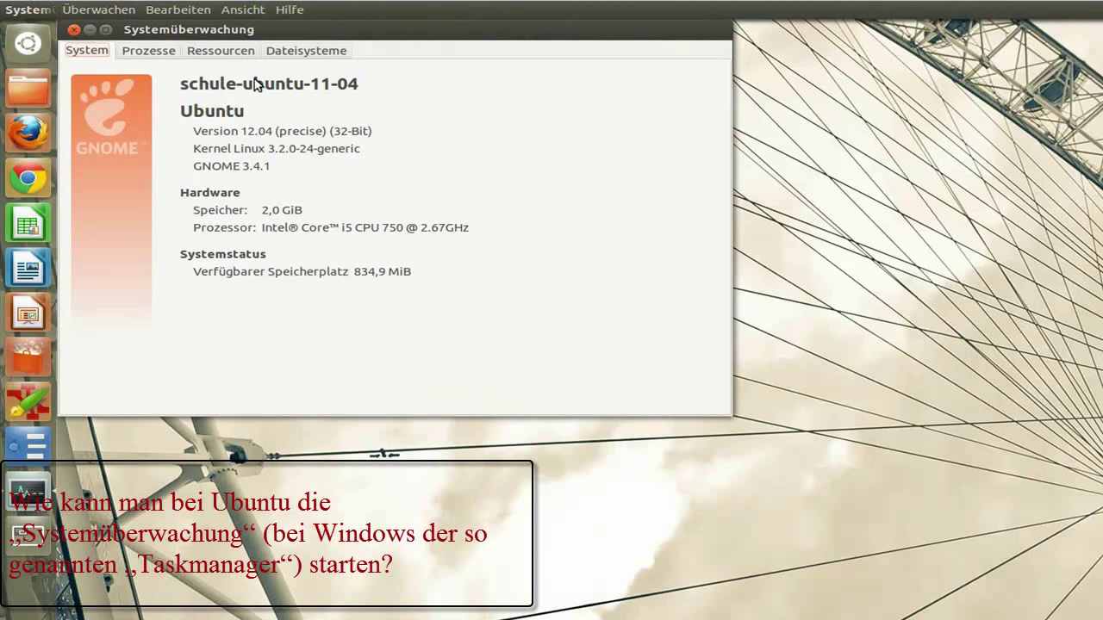
Examine the running Prozesse, selecting e-calendar-factory, and view the Ressourcen and System information in Systemüberwachung
left_click(151, 50)
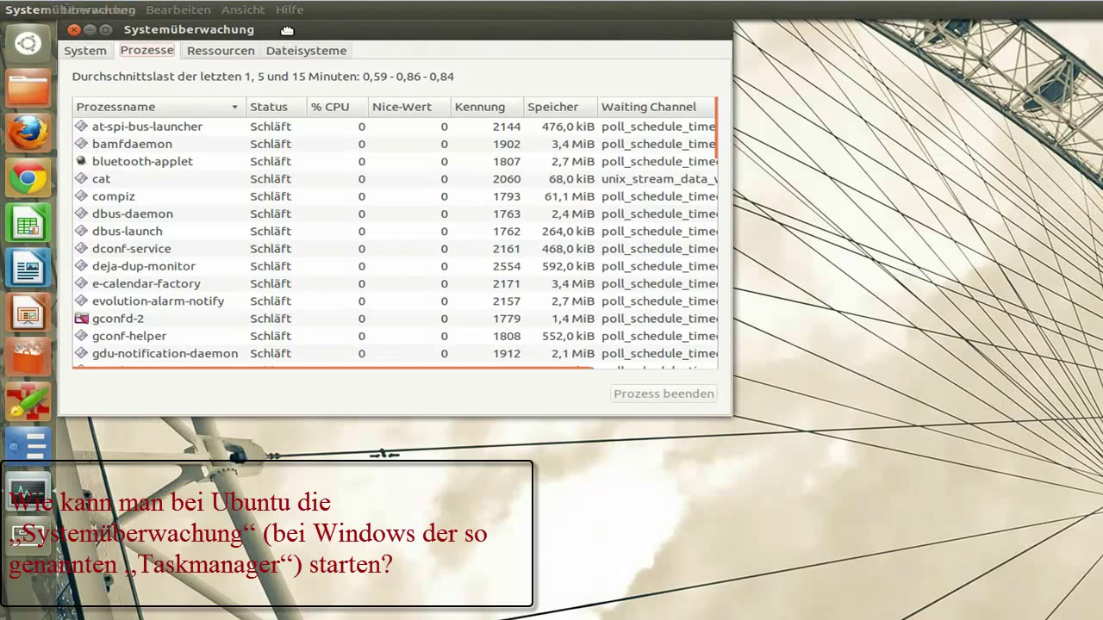
left_click_drag(181, 30, 266, 29)
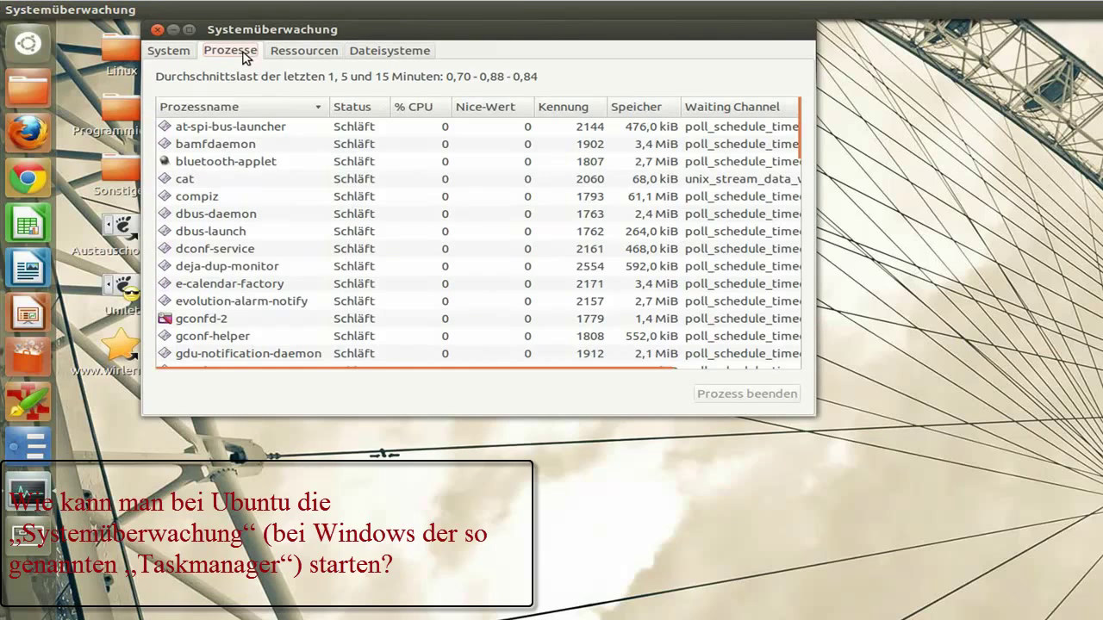
left_click(218, 284)
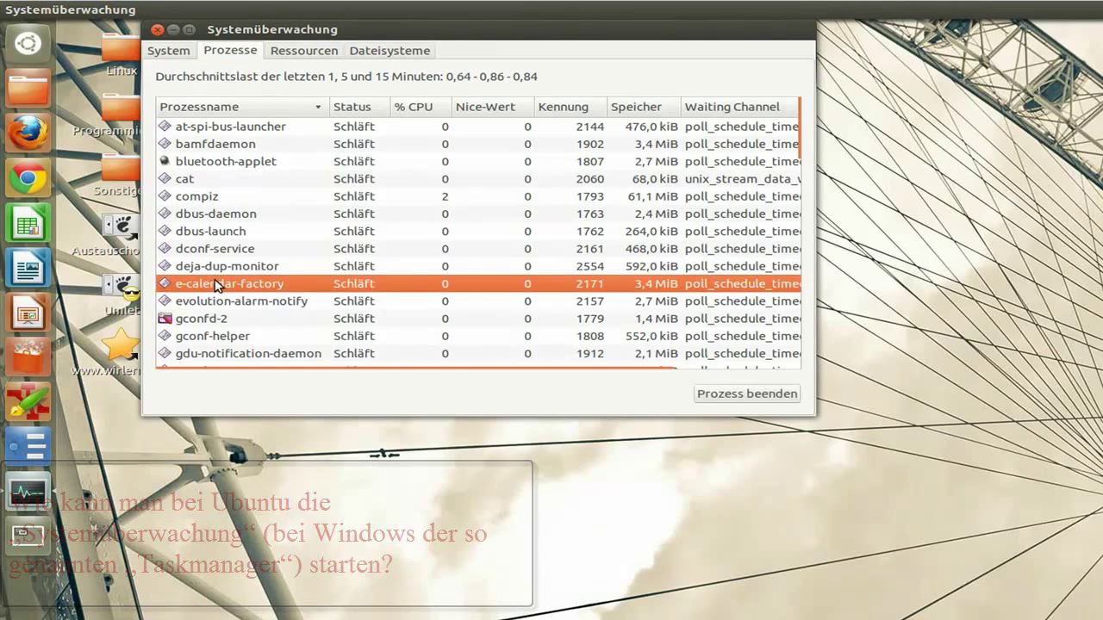
scroll(217, 285, "down", 3)
scroll(217, 284, "up", 3)
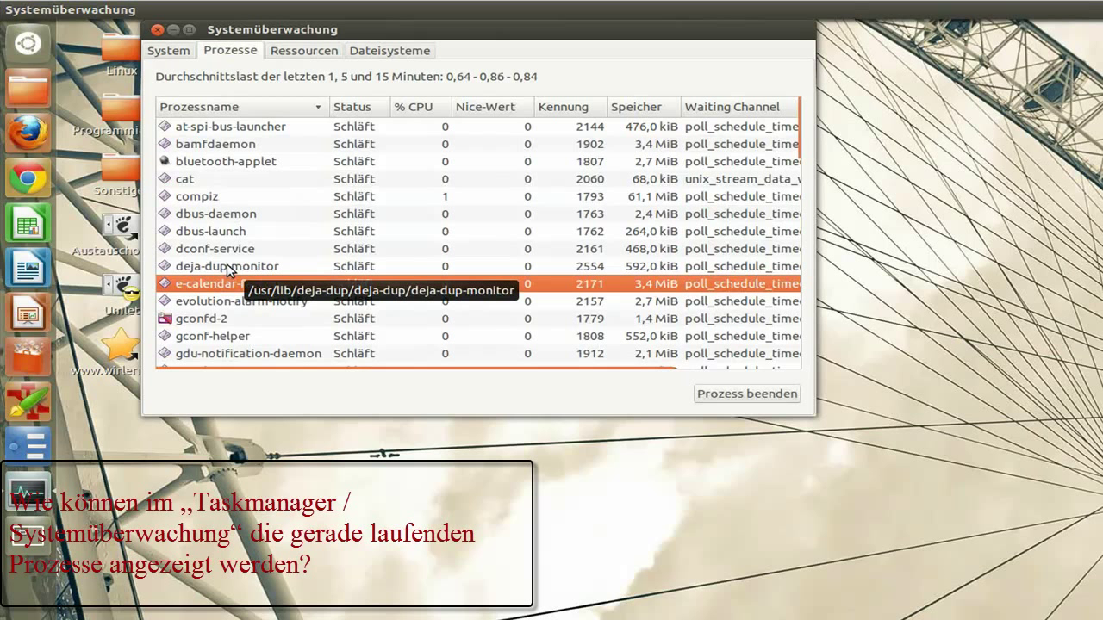
left_click(294, 52)
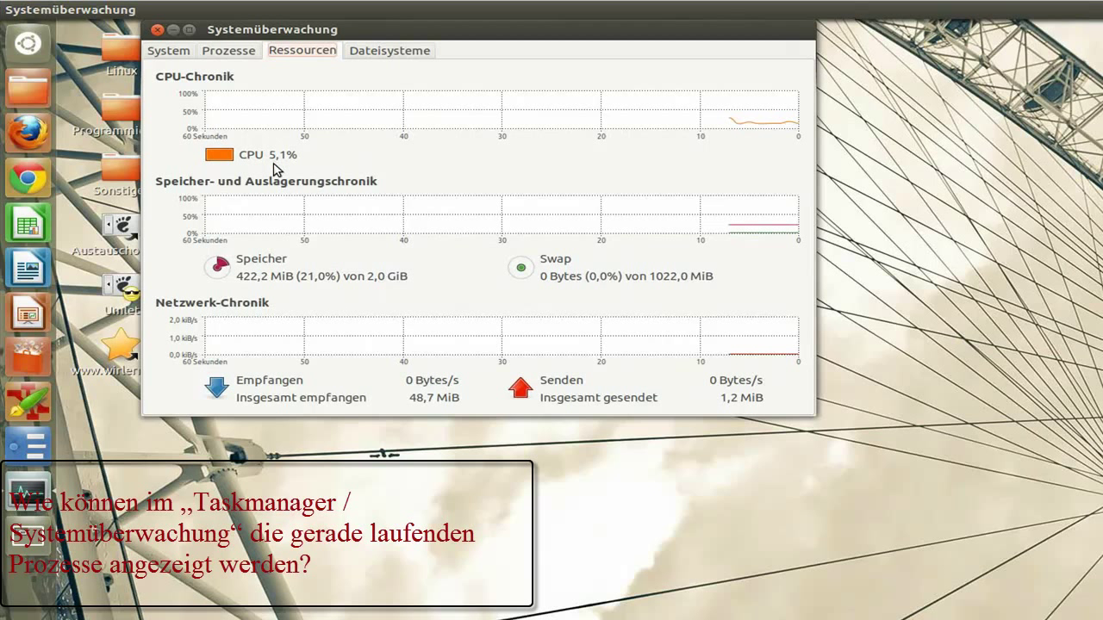
left_click(170, 52)
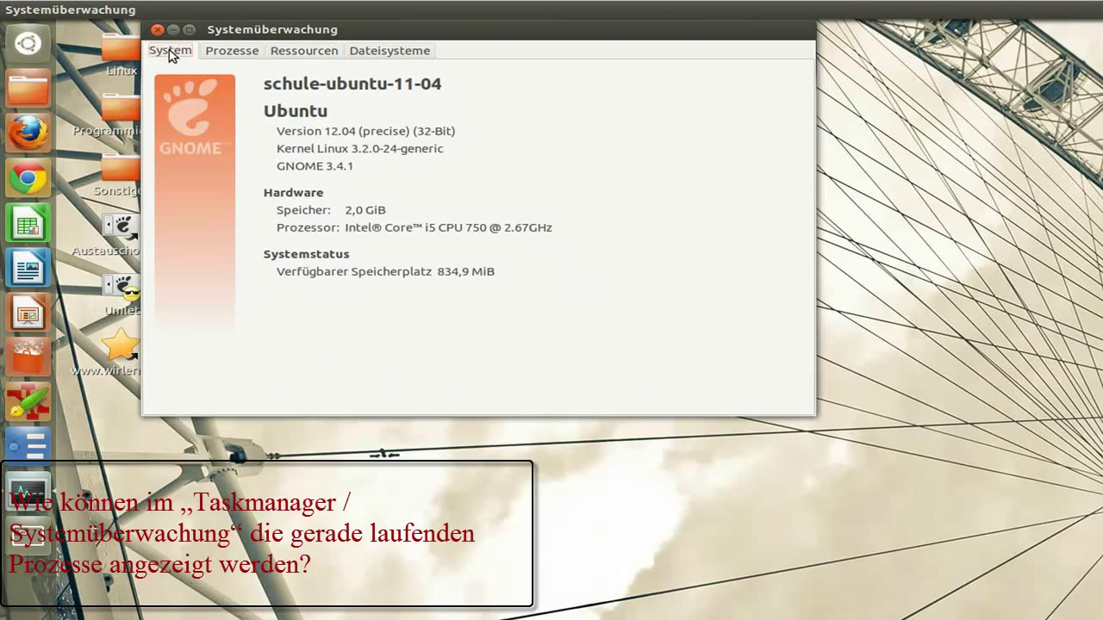
Show the available process actions for dconf-service without applying any, and close Systemüberwachung from its System view
left_click(224, 57)
right_click(199, 253)
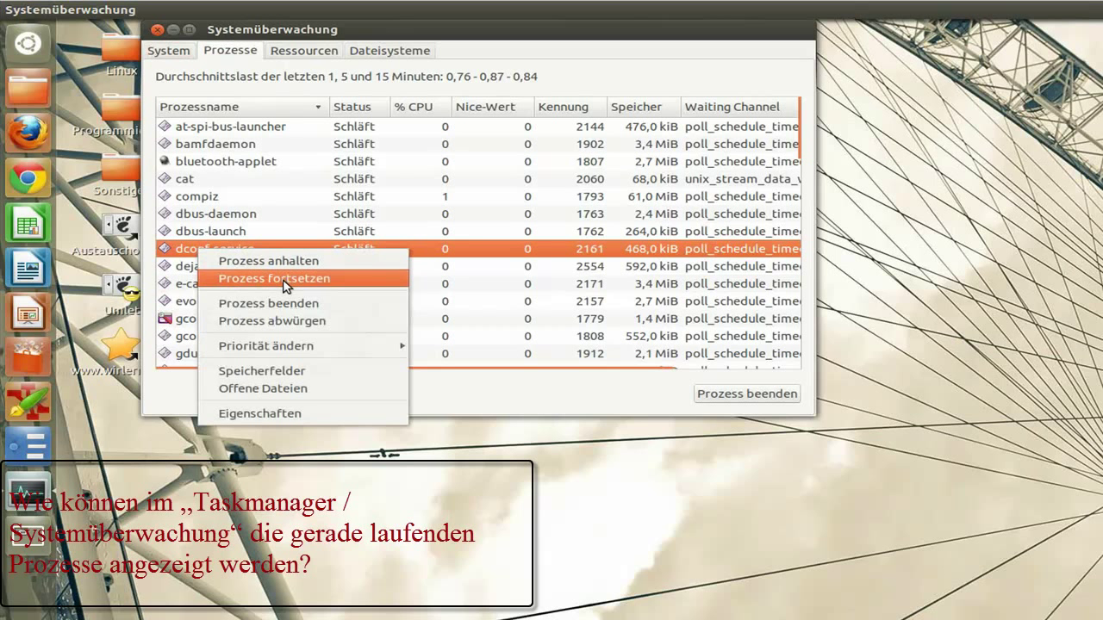
left_click(492, 66)
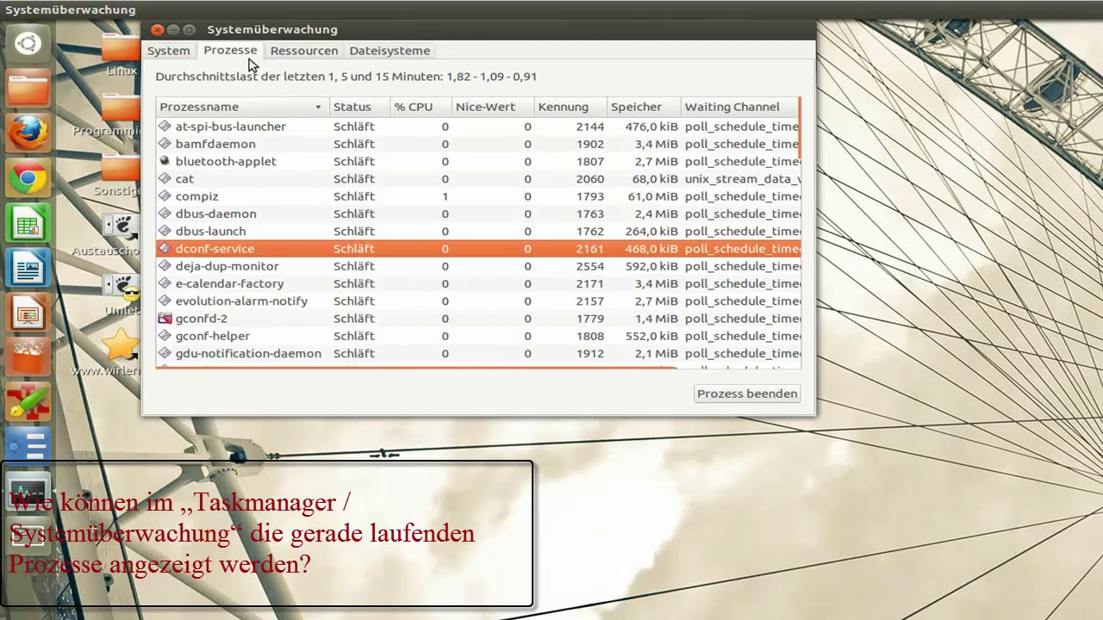
left_click(171, 53)
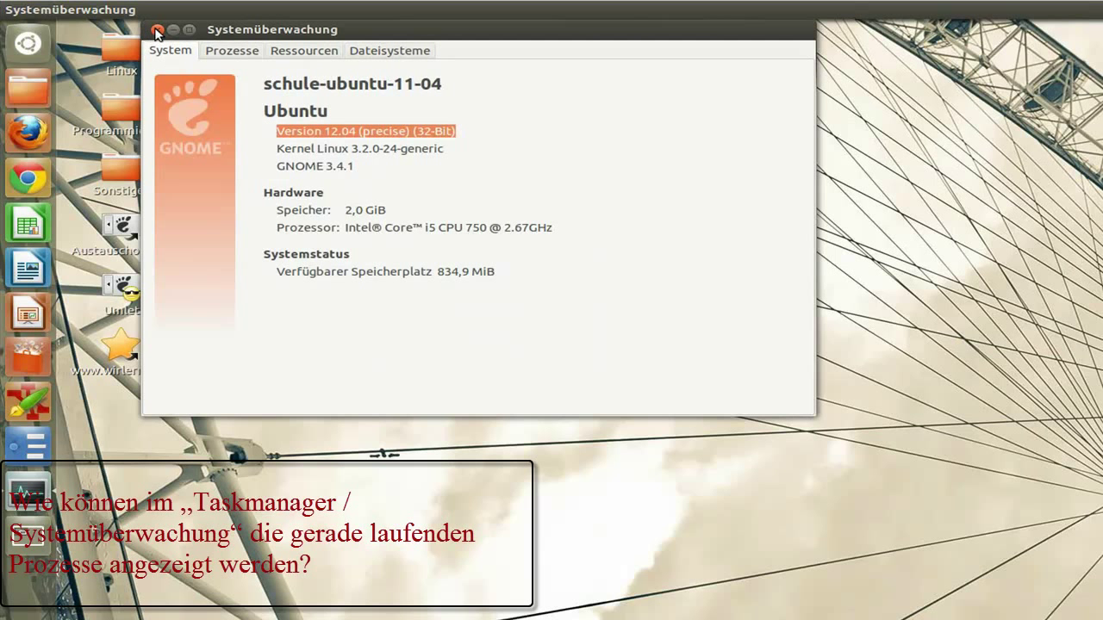
left_click(157, 31)
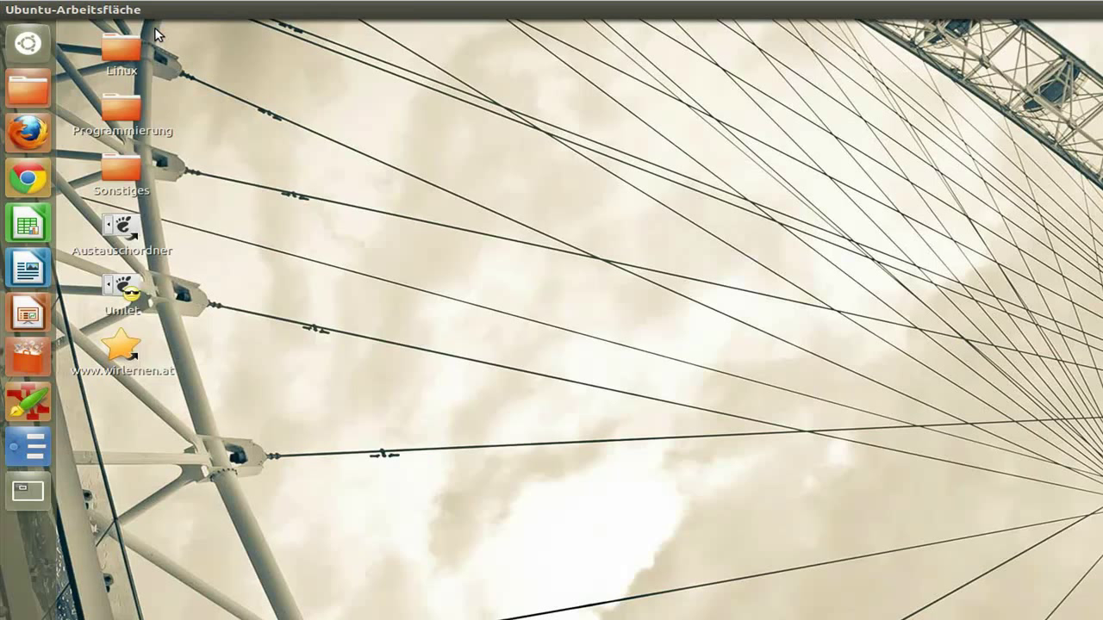
Open a new file manager window from the Starter and browse Dateisystem, Dokumente and Persönlicher Ordner
mouse_move(159, 15)
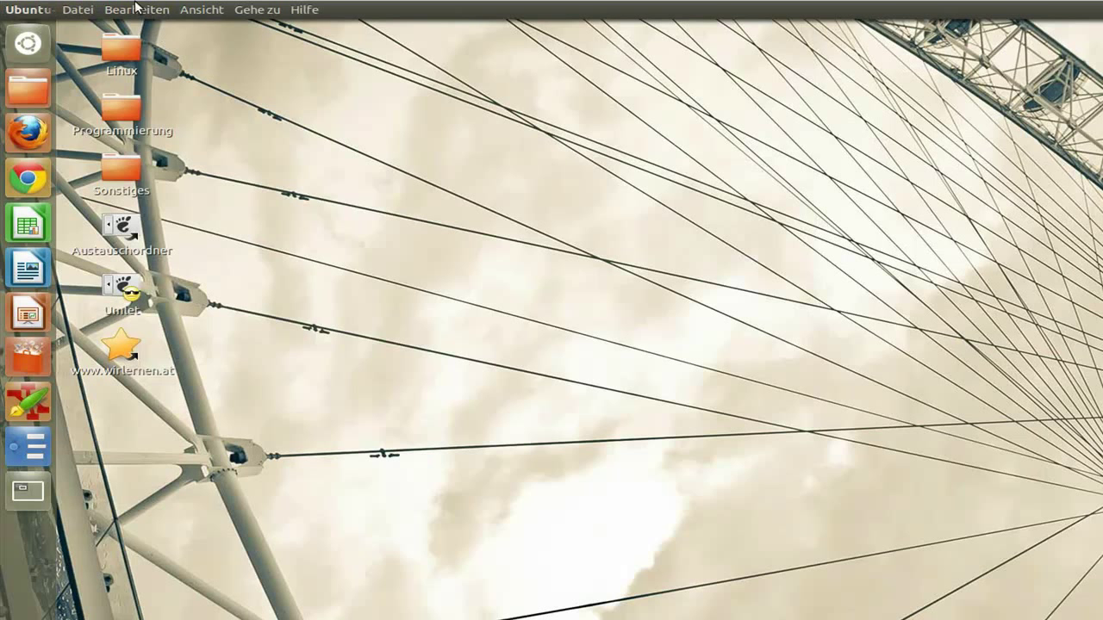
right_click(26, 82)
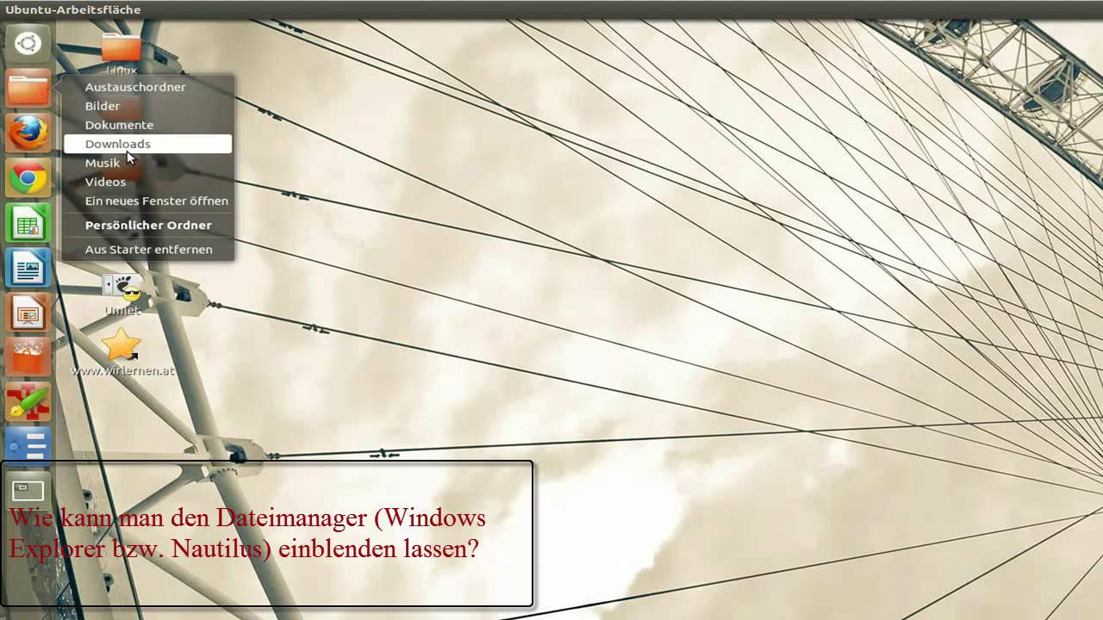
left_click(138, 204)
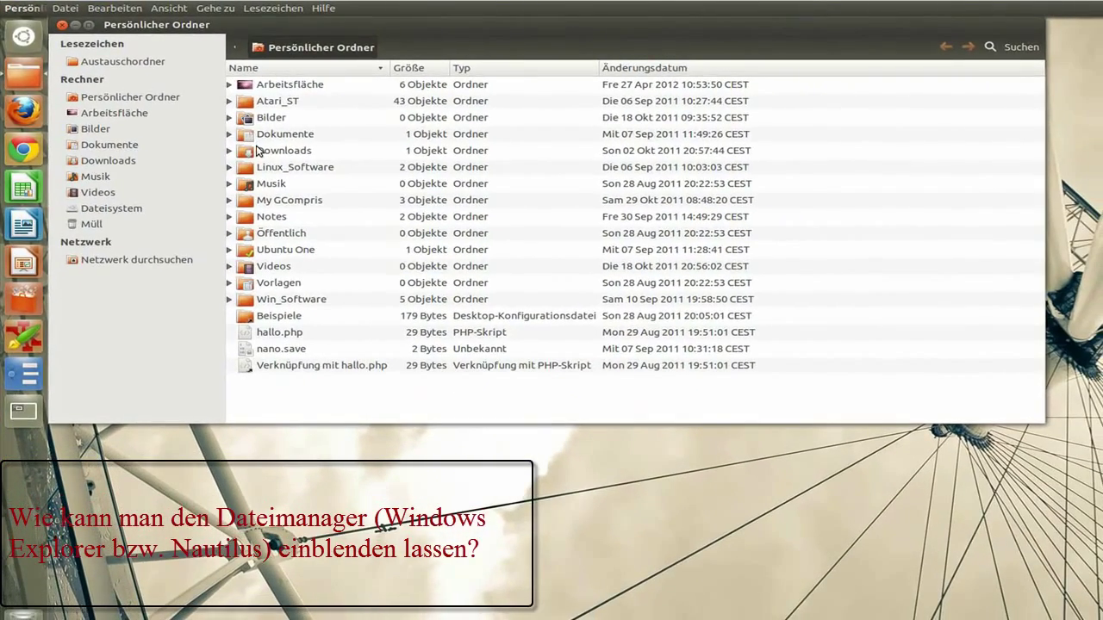
left_click(110, 211)
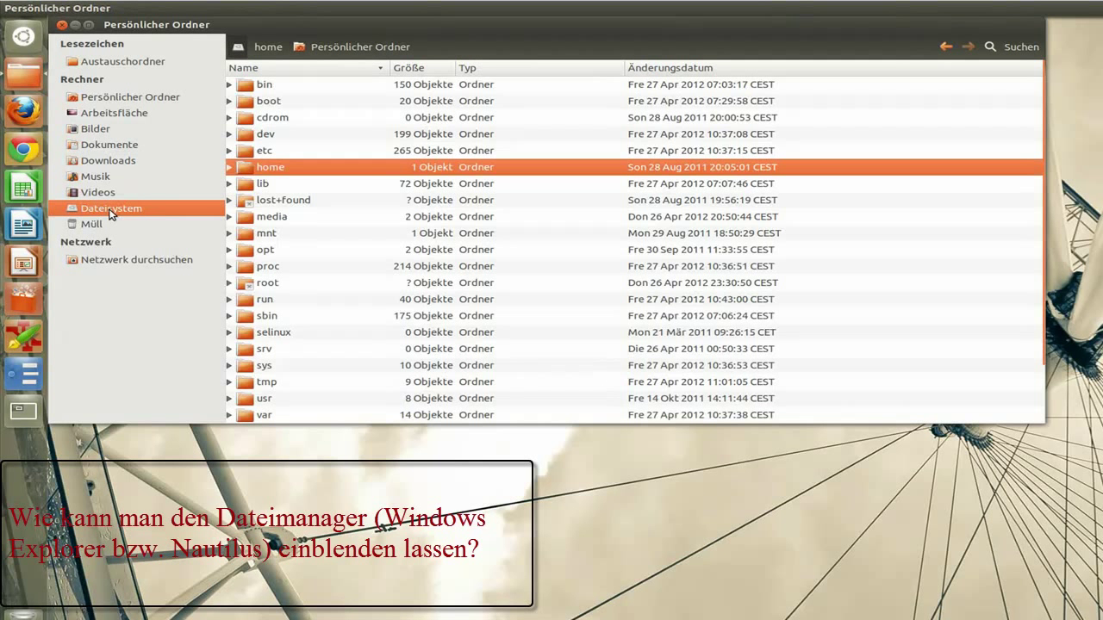
left_click(102, 147)
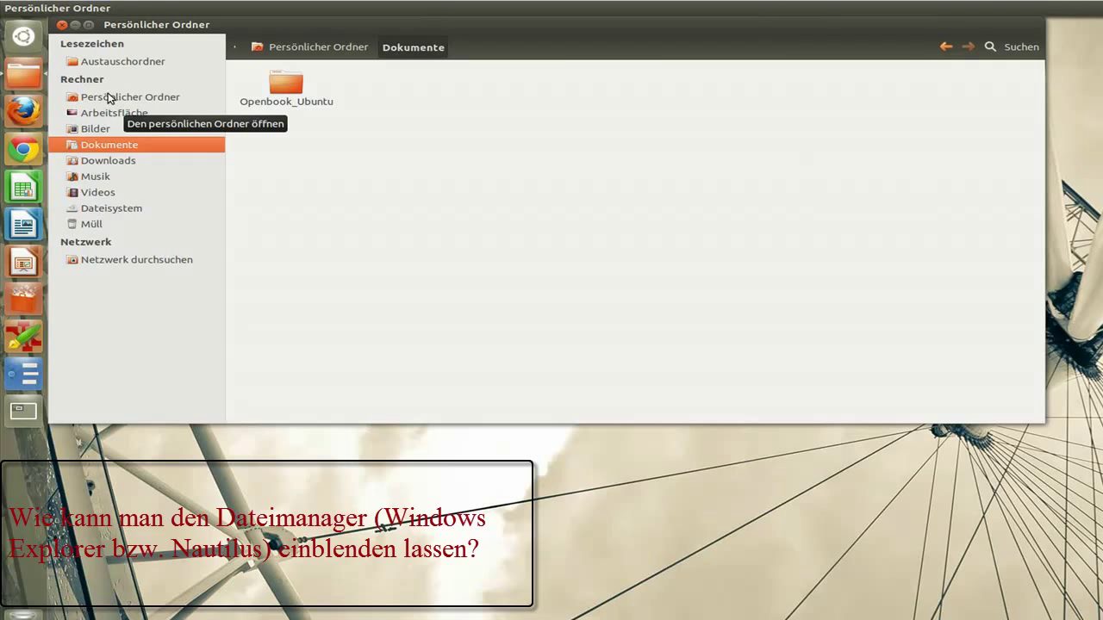
left_click(113, 98)
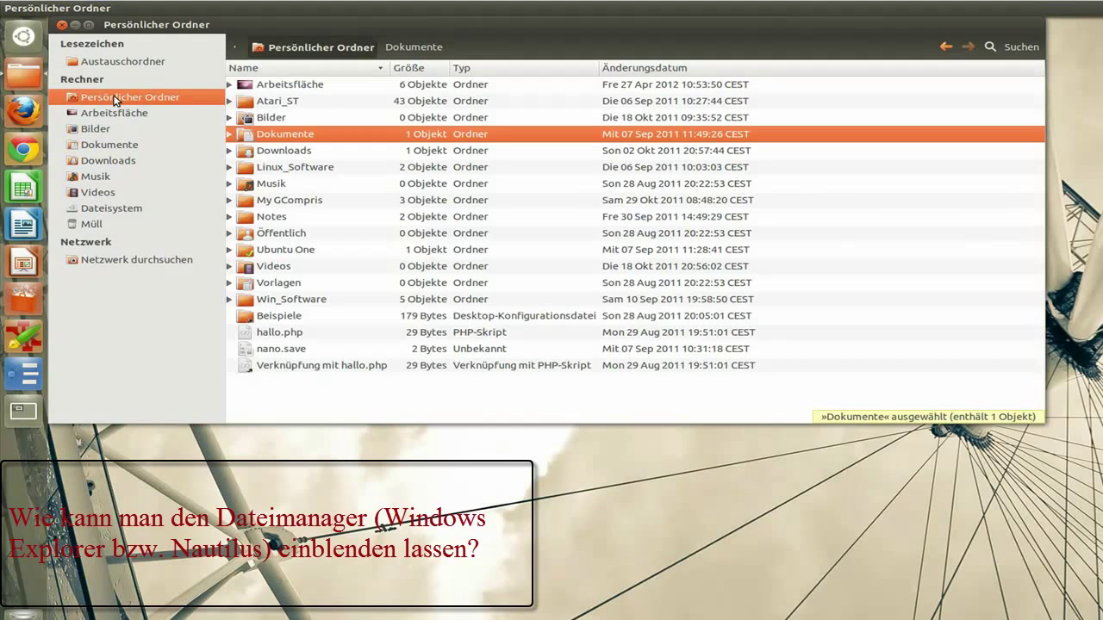
Open a second Persönlicher Ordner window, reposition it over the first and close both file manager windows
middle_click(26, 79)
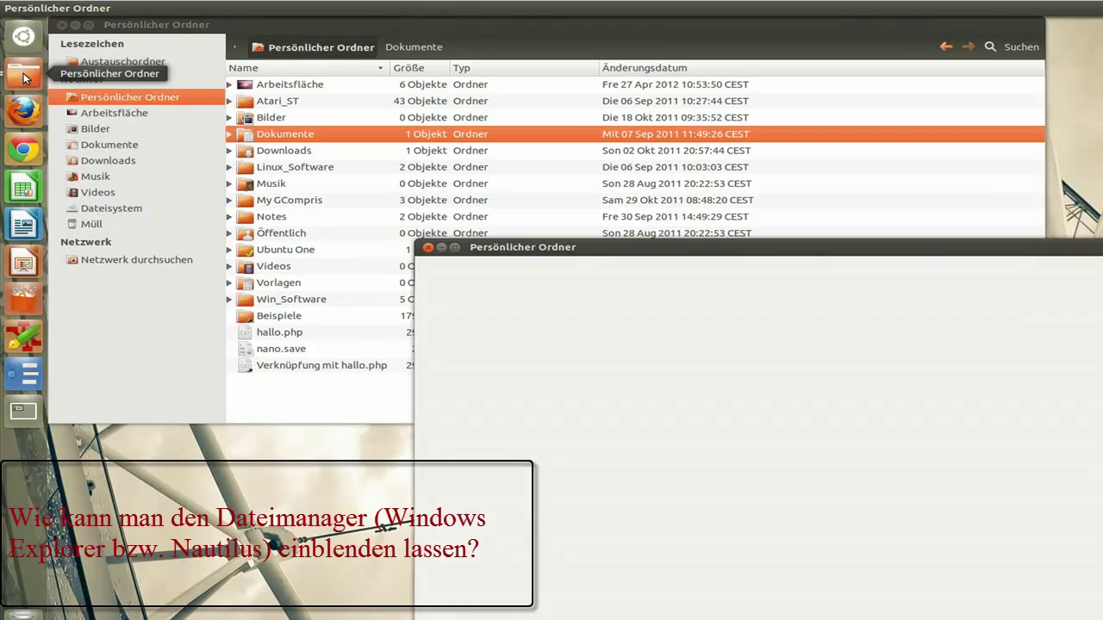
left_click_drag(679, 247, 468, 95)
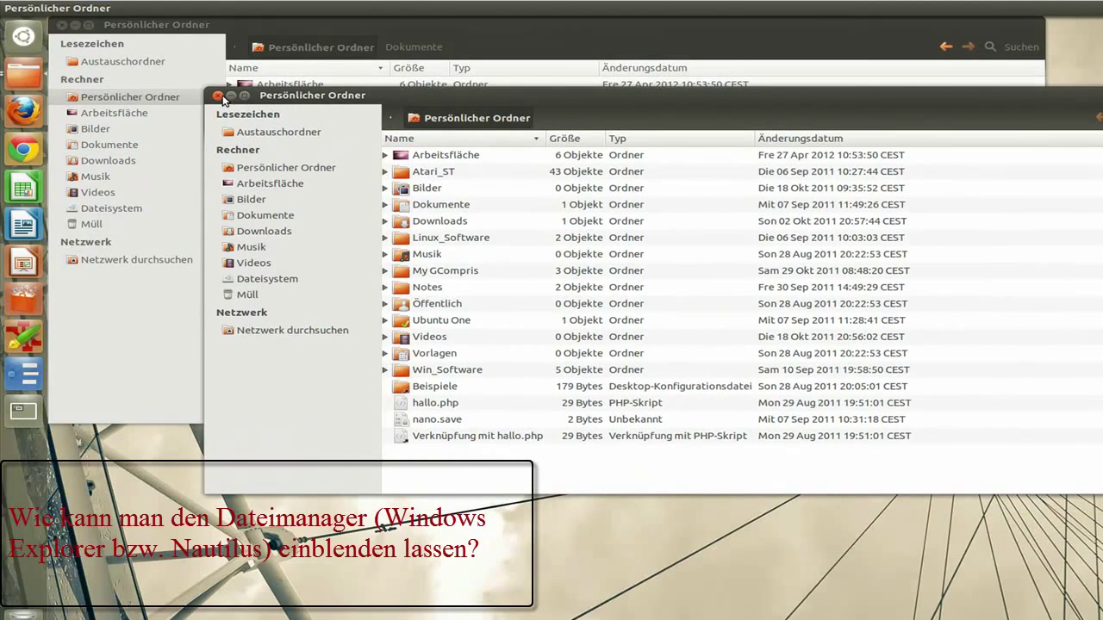
left_click(218, 94)
left_click(63, 26)
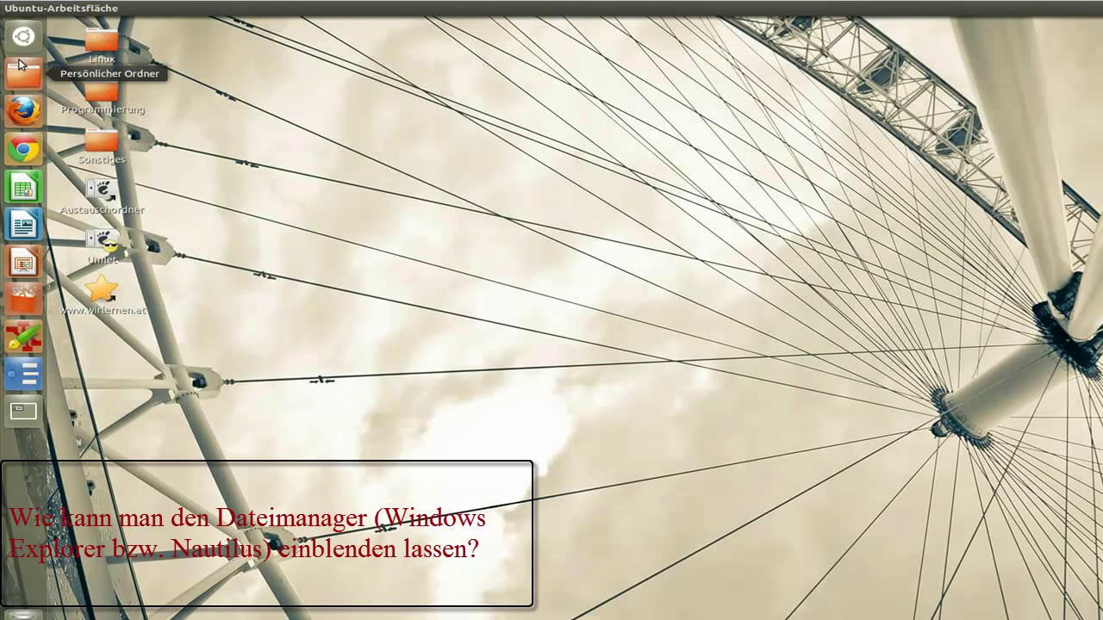
Launch Persönlicher Ordner and Firefox from the Starter one after the other, closing each window again
right_click(23, 75)
key("Escape")
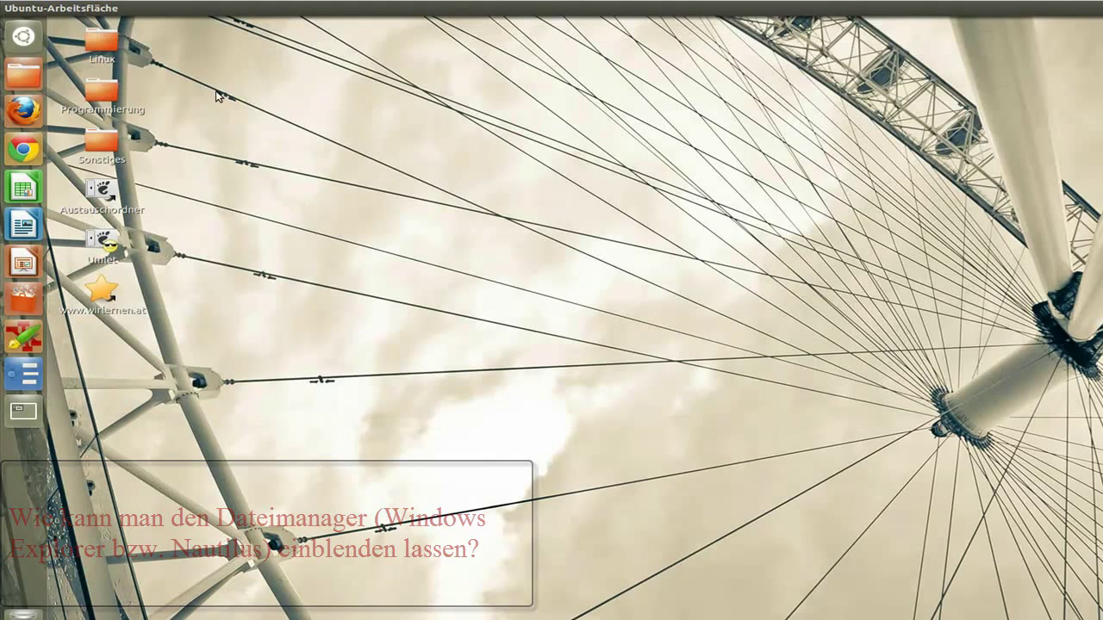
left_click(25, 80)
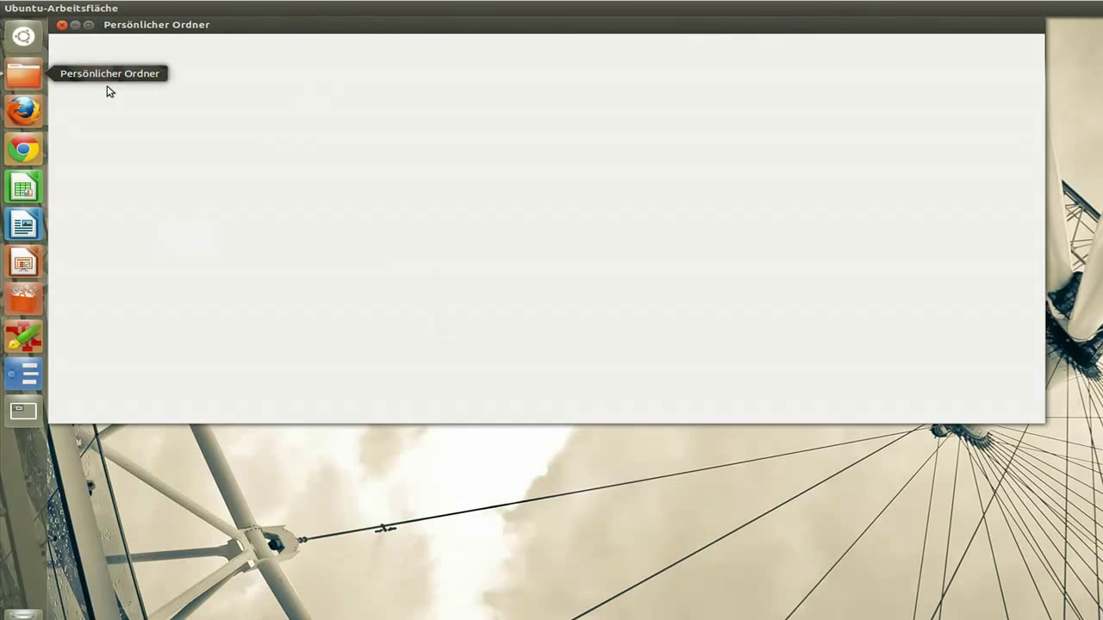
left_click(59, 25)
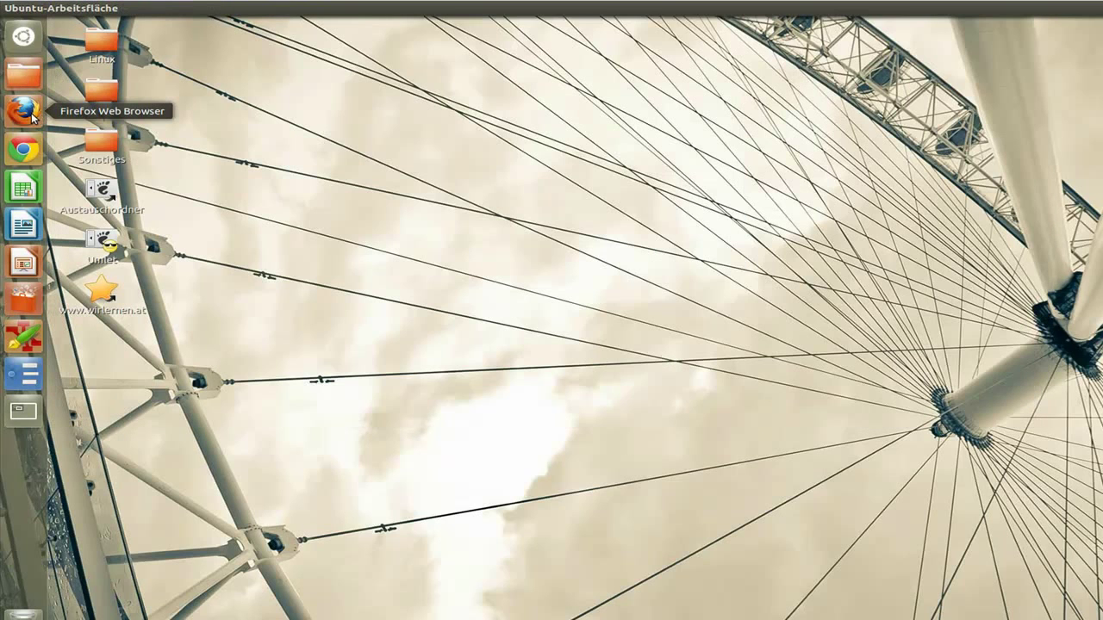
left_click(33, 117)
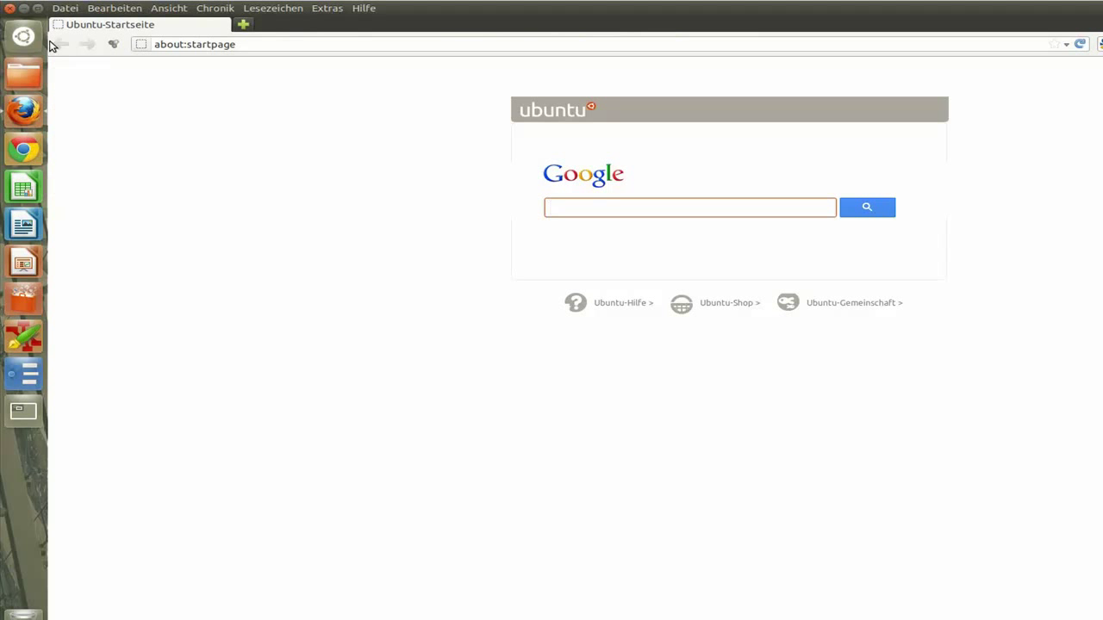
left_click(9, 8)
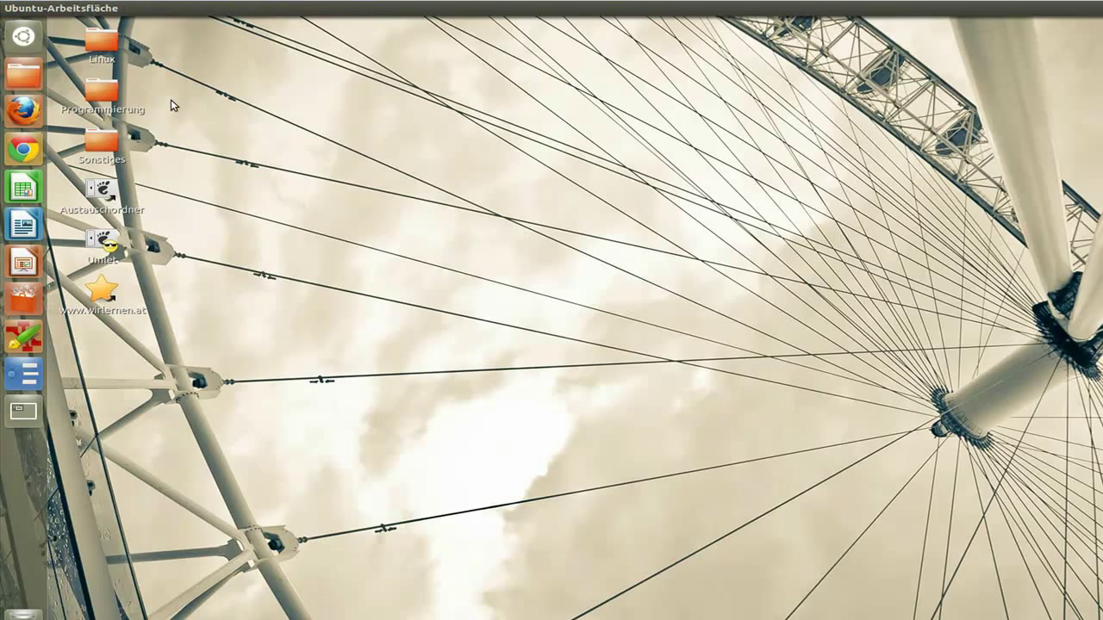
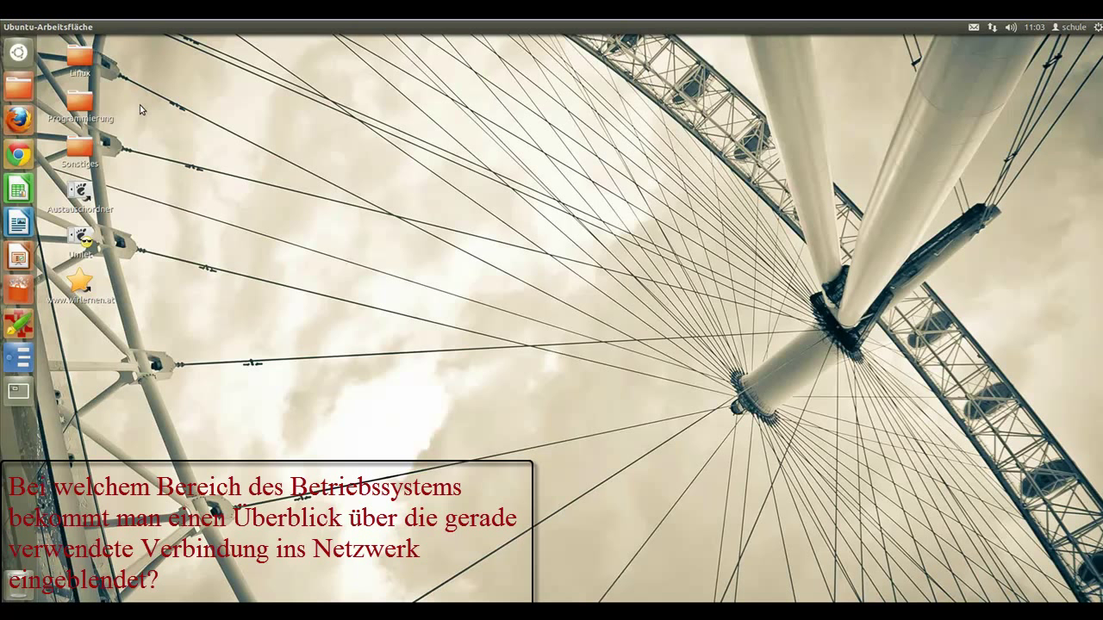
Open the Netzwerk settings by searching the Dash for "netz", and view the Kabelgebunden and Netzwerk-Proxy entries
left_click(18, 53)
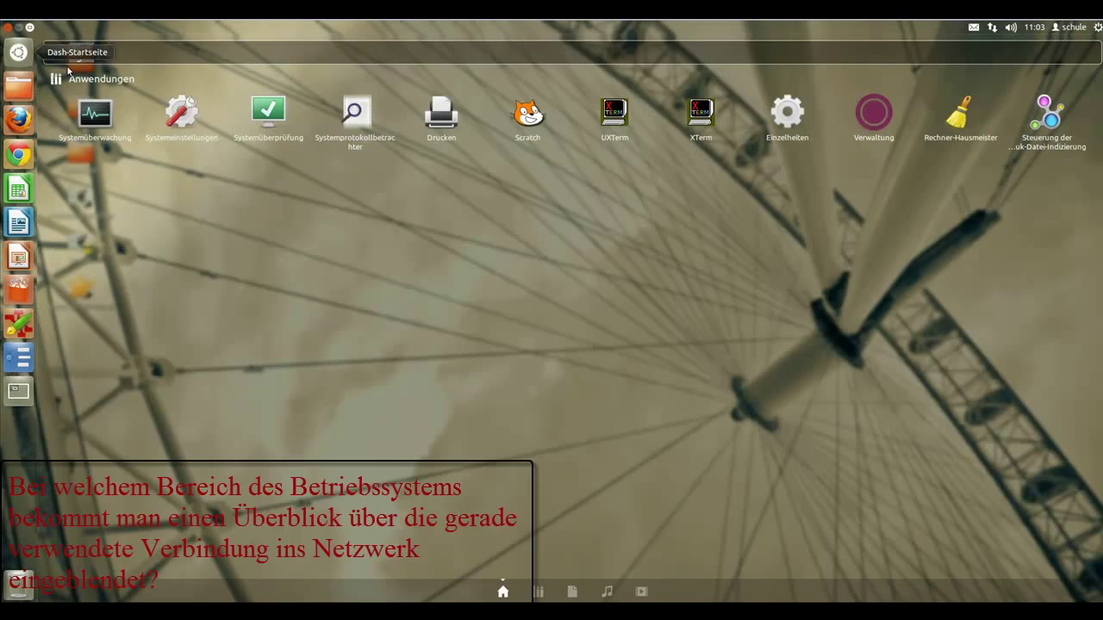
key("BackSpace")
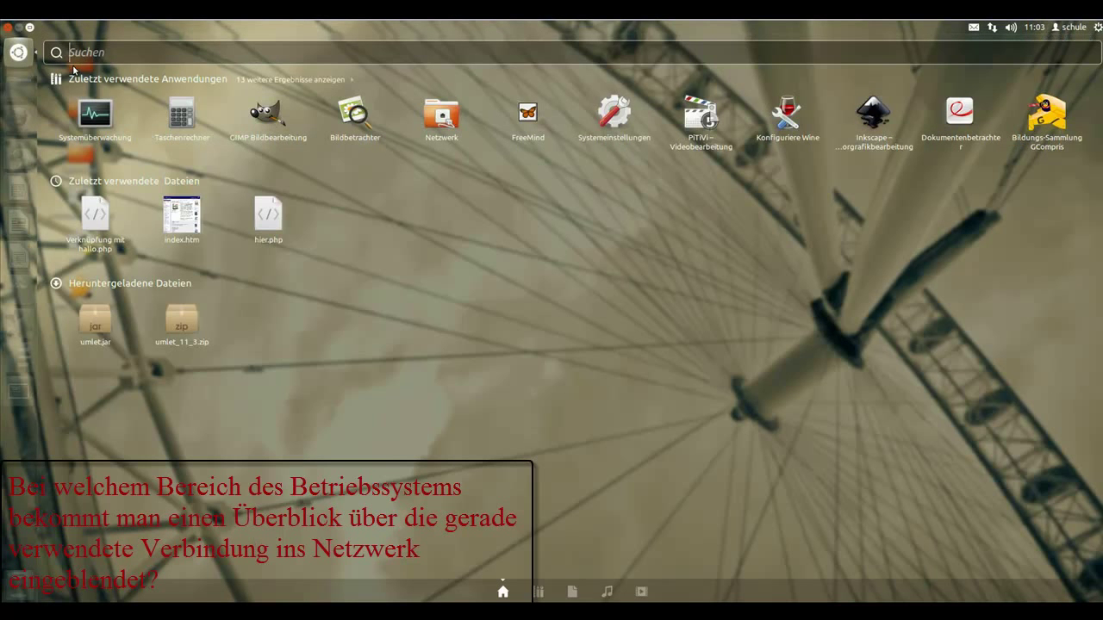
type("netz")
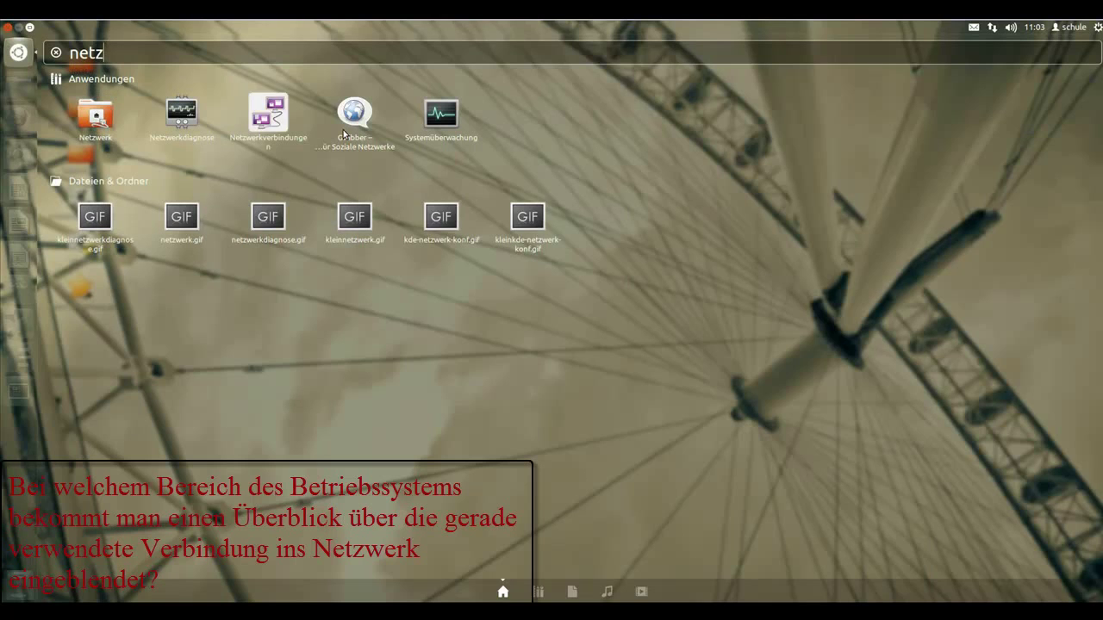
left_click(221, 127)
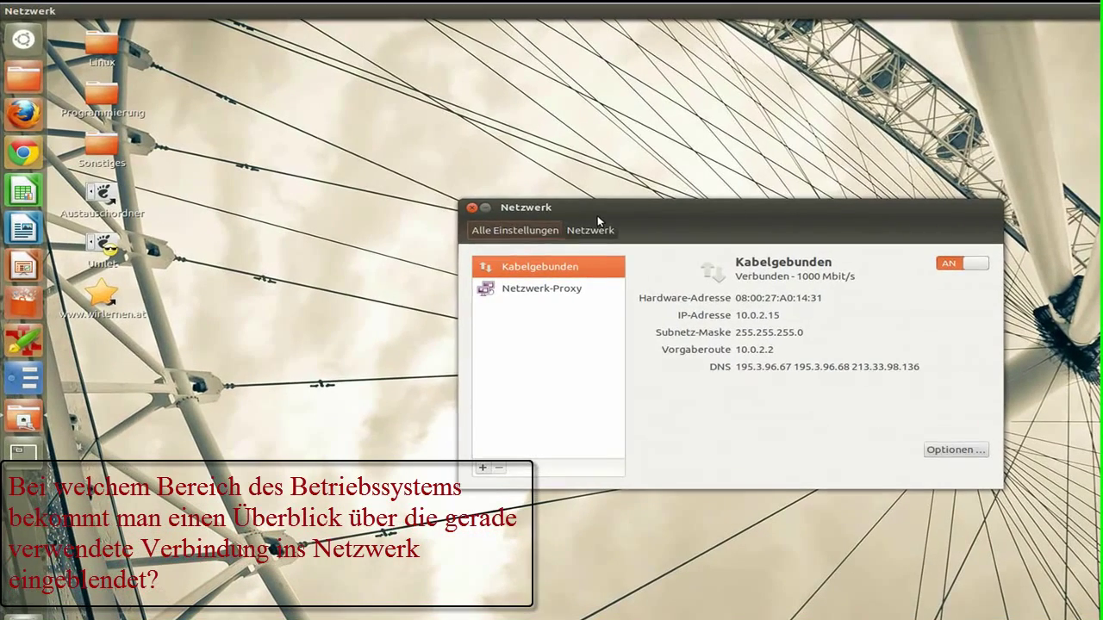
left_click_drag(535, 193, 483, 133)
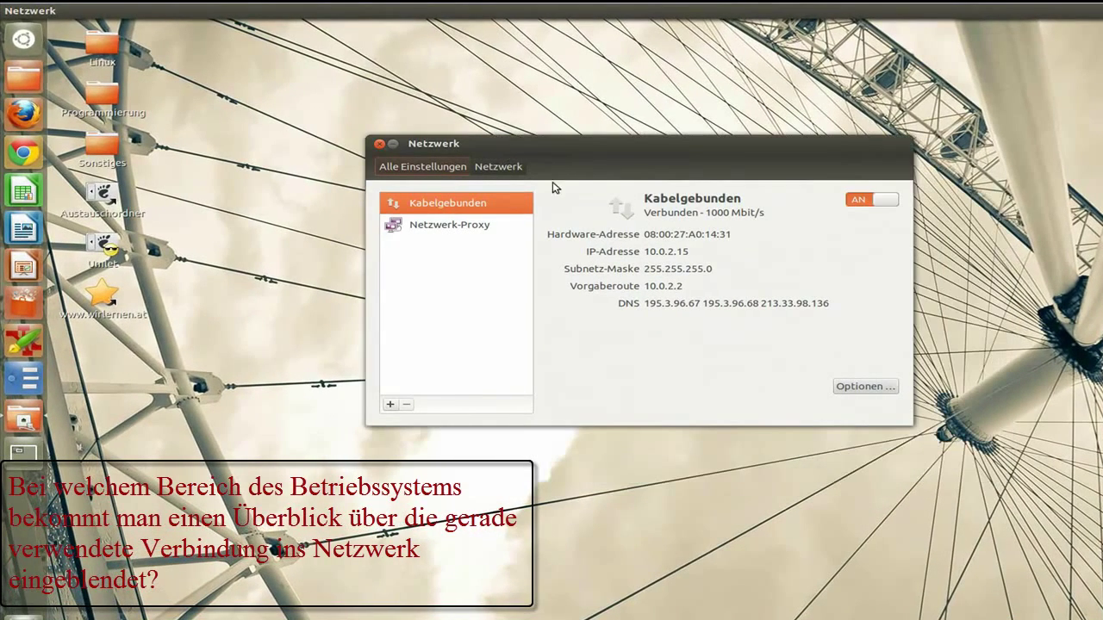
left_click(447, 227)
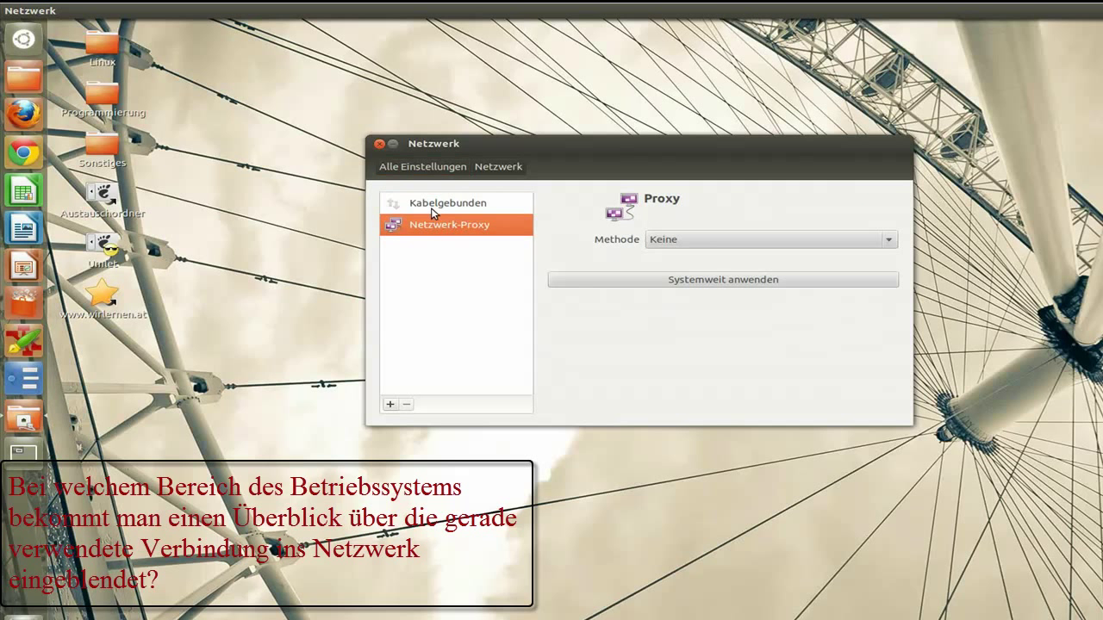
View the connection details of the Kabelgebunden entry, return to Alle Einstellungen and close the settings window
left_click(433, 209)
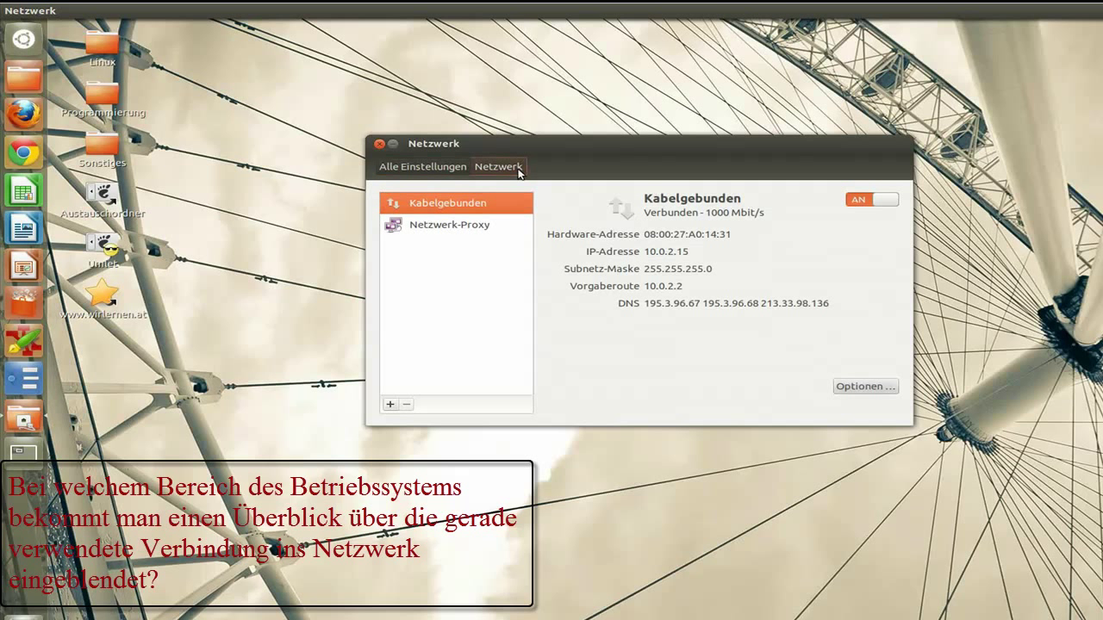
left_click(428, 167)
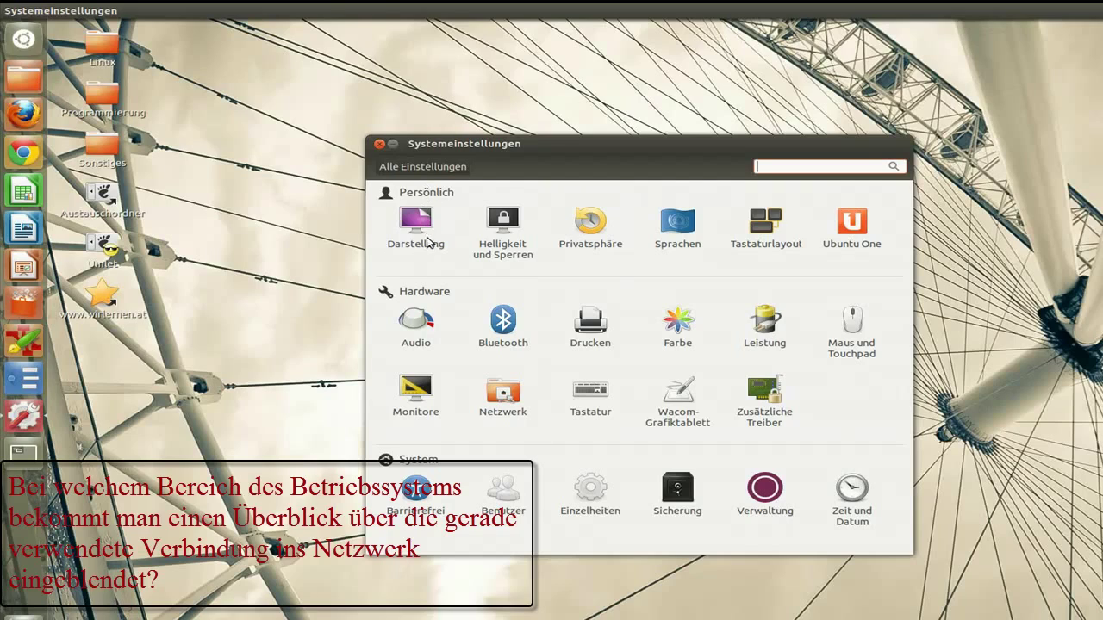
left_click(382, 149)
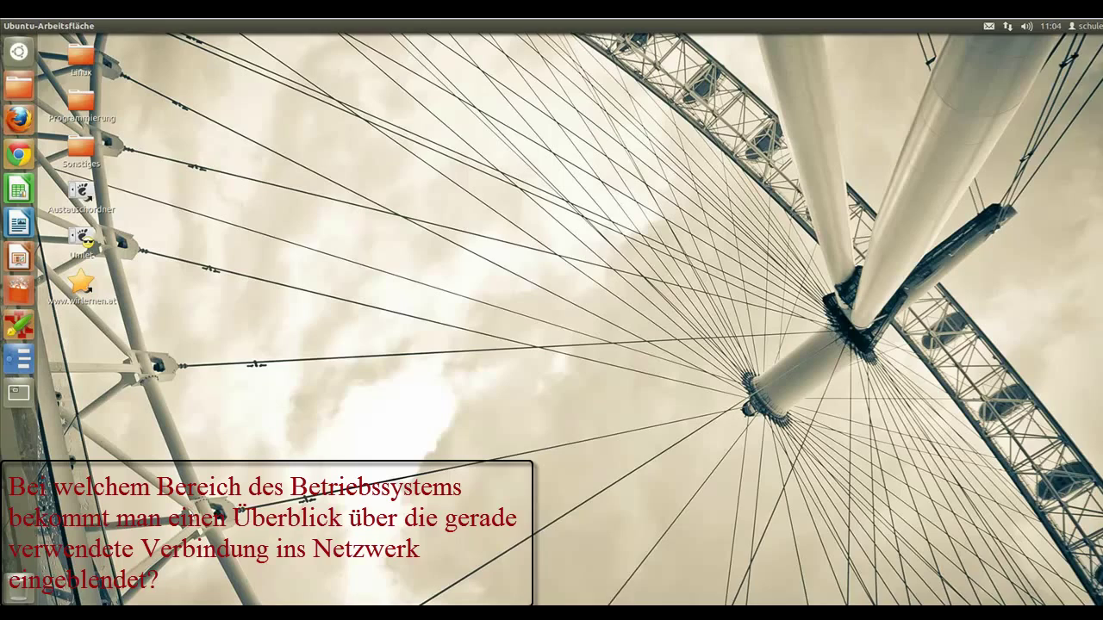
Open the Systemeinstellungen from the session options, locate the Netzwerk entry, close the window and briefly view the user account options
left_click(1099, 27)
left_click(989, 43)
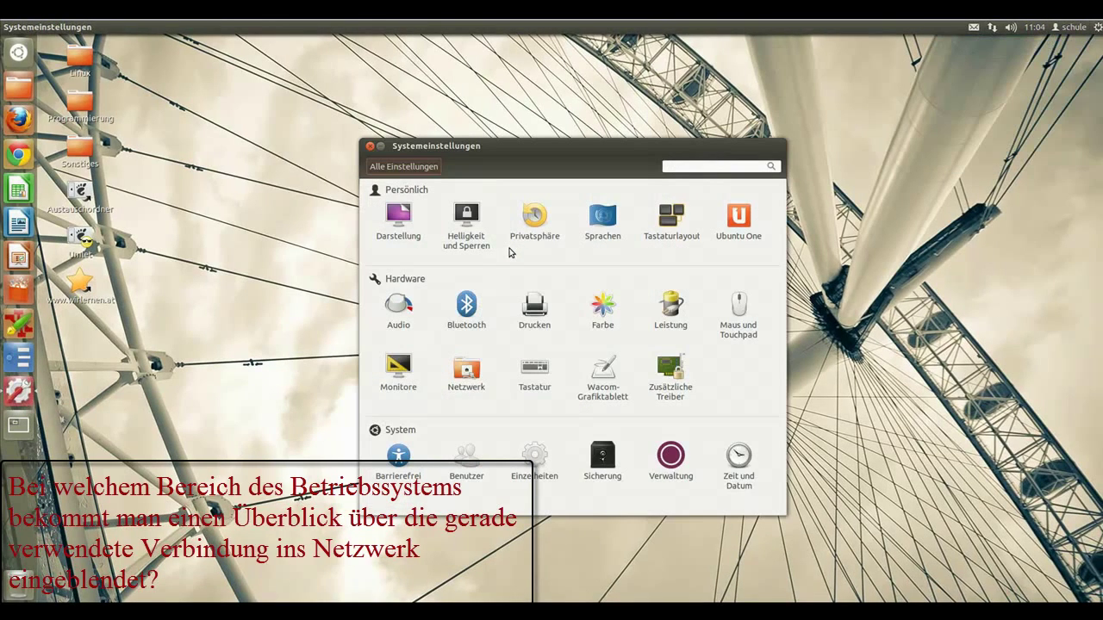
left_click(466, 372)
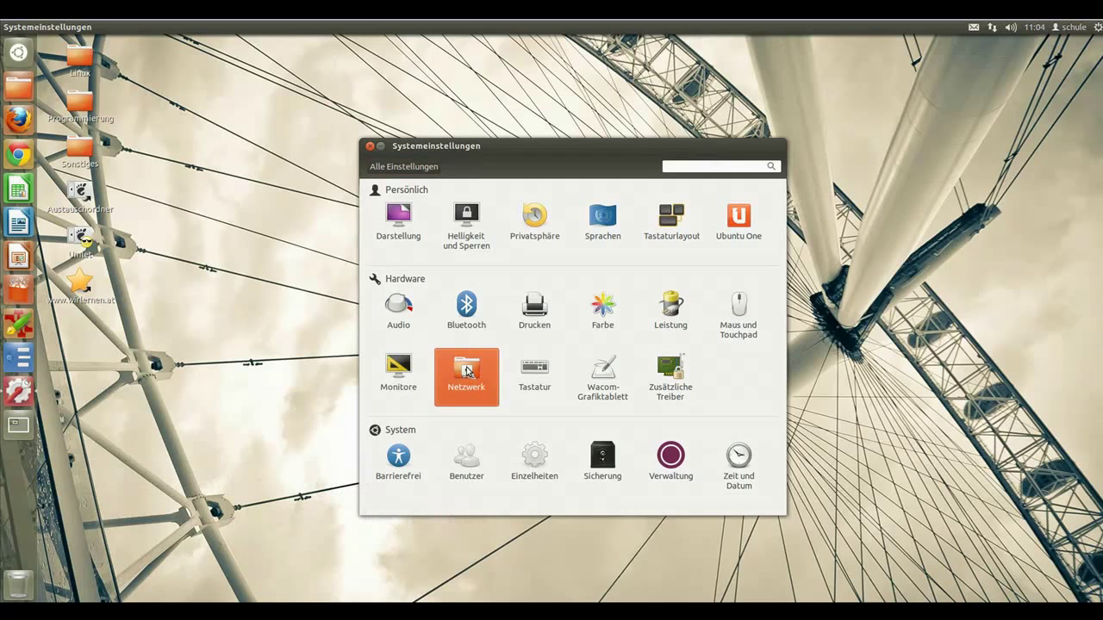
left_click(403, 167)
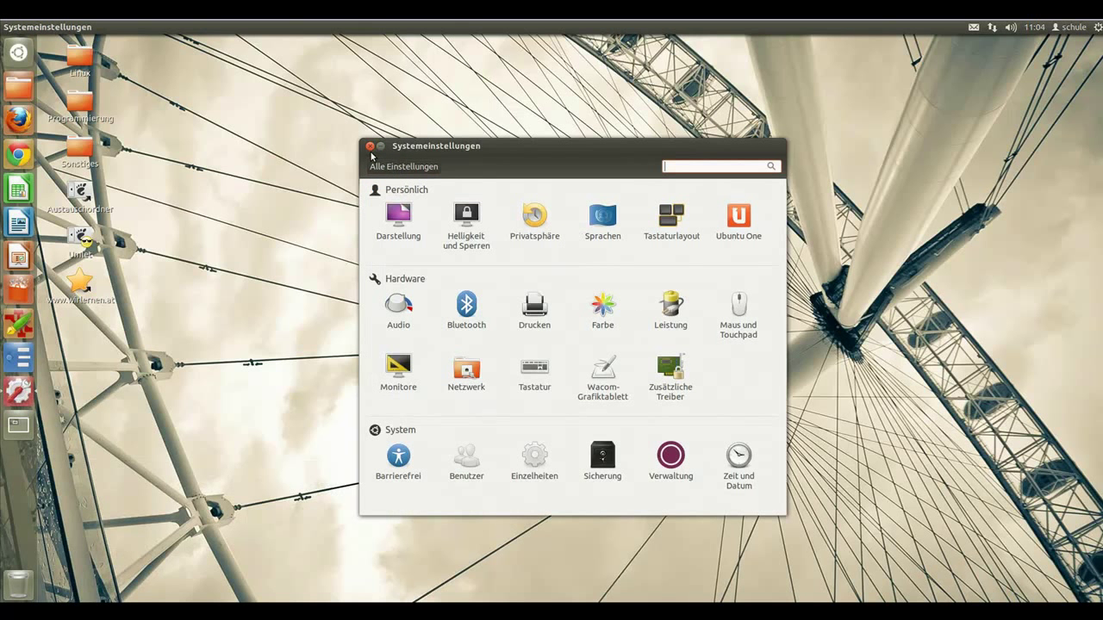
left_click(370, 148)
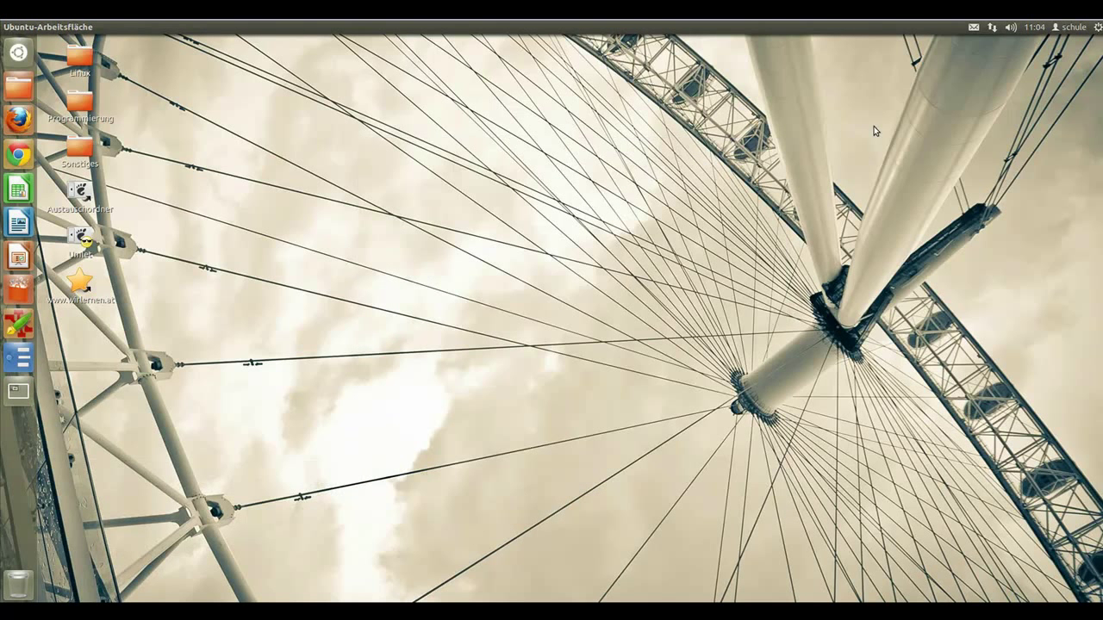
left_click(1098, 26)
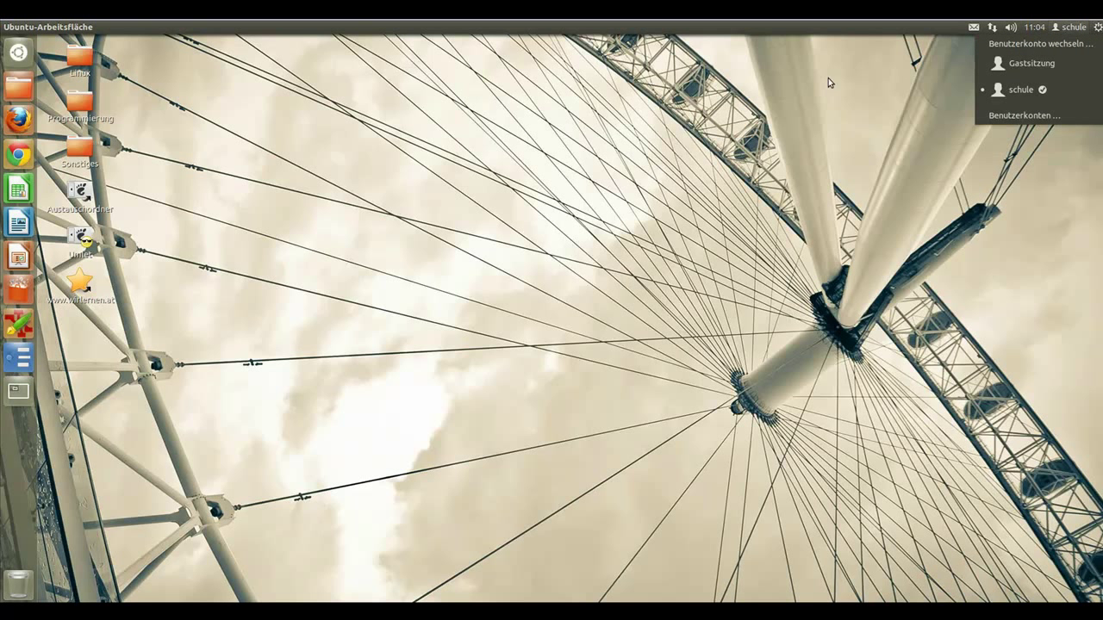
left_click(790, 102)
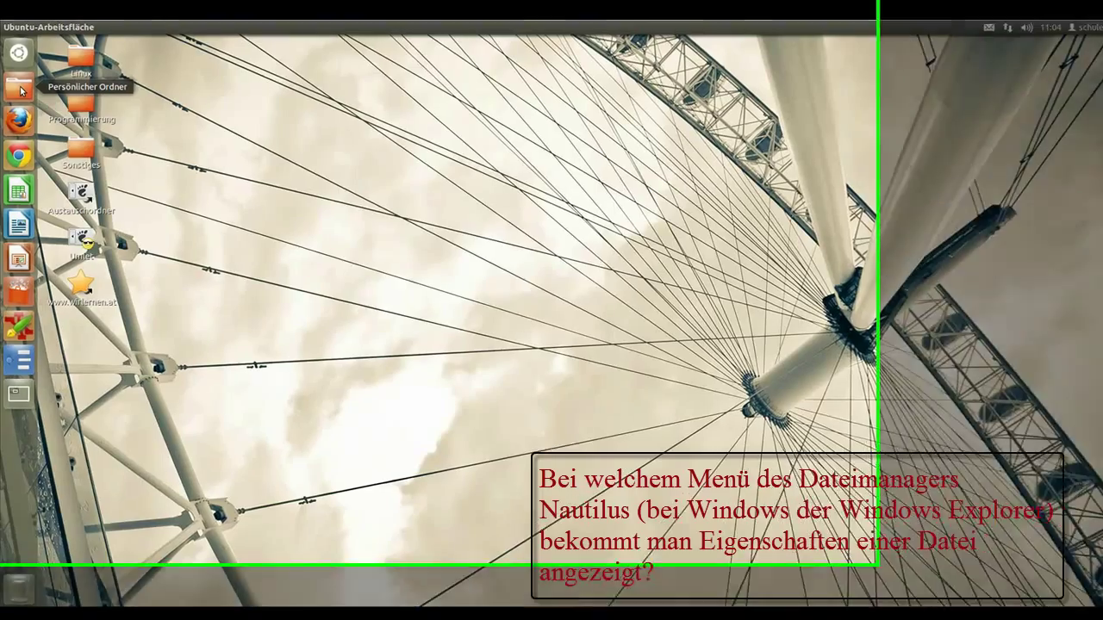
Open Persönlicher Ordner, view the Eigenschaften of hallo.php including Zugriffsrechte and Öffnen mit, and close the properties dialog
left_click(19, 87)
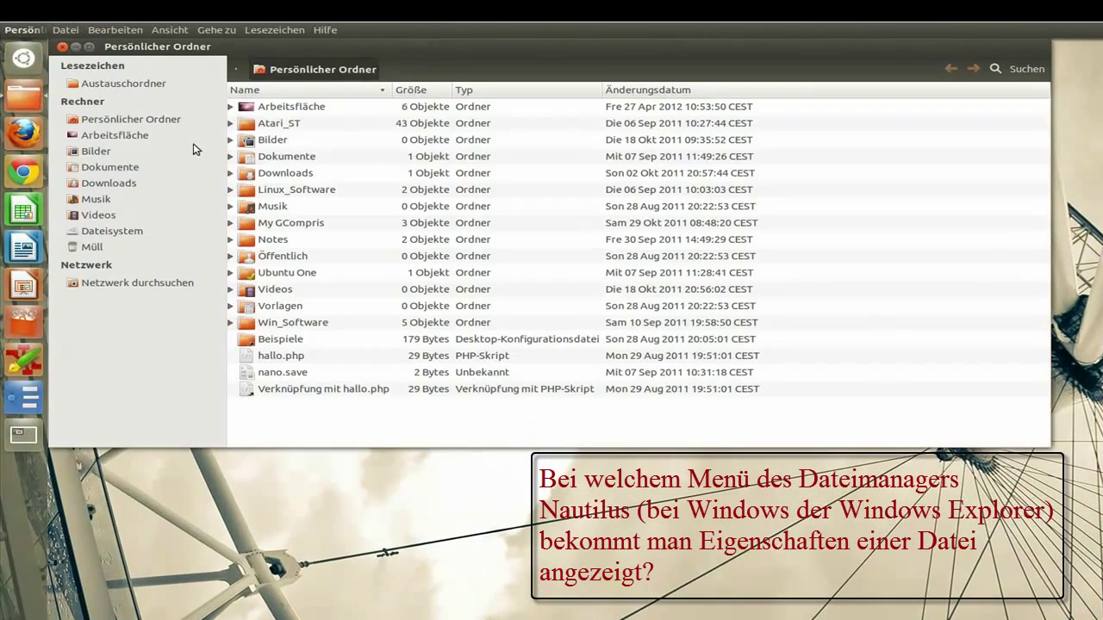
left_click(277, 359)
right_click(277, 359)
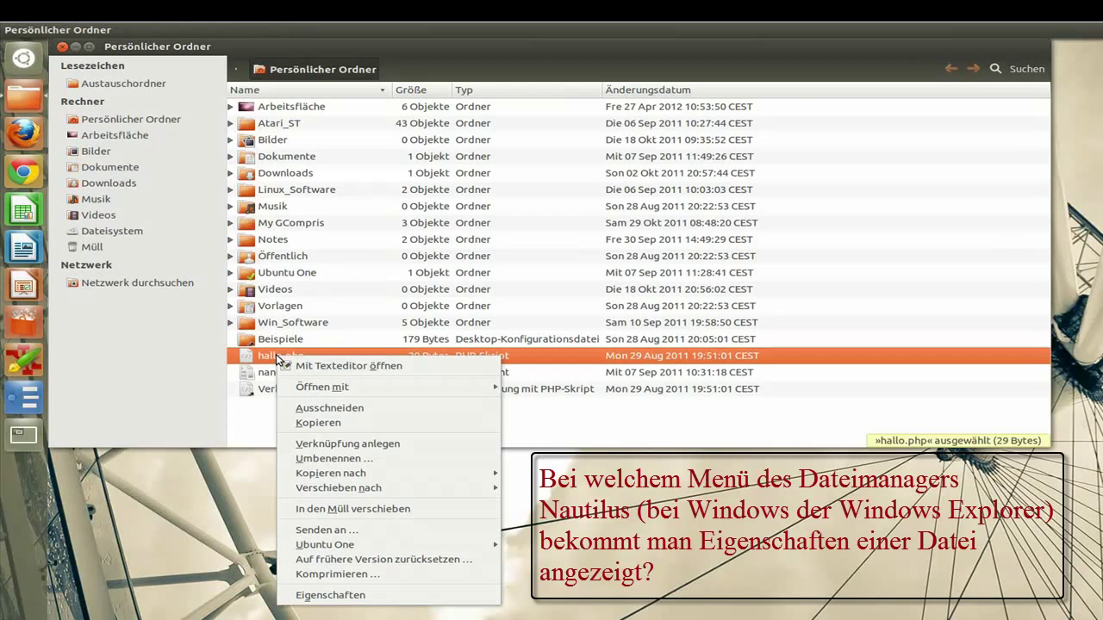
left_click(336, 596)
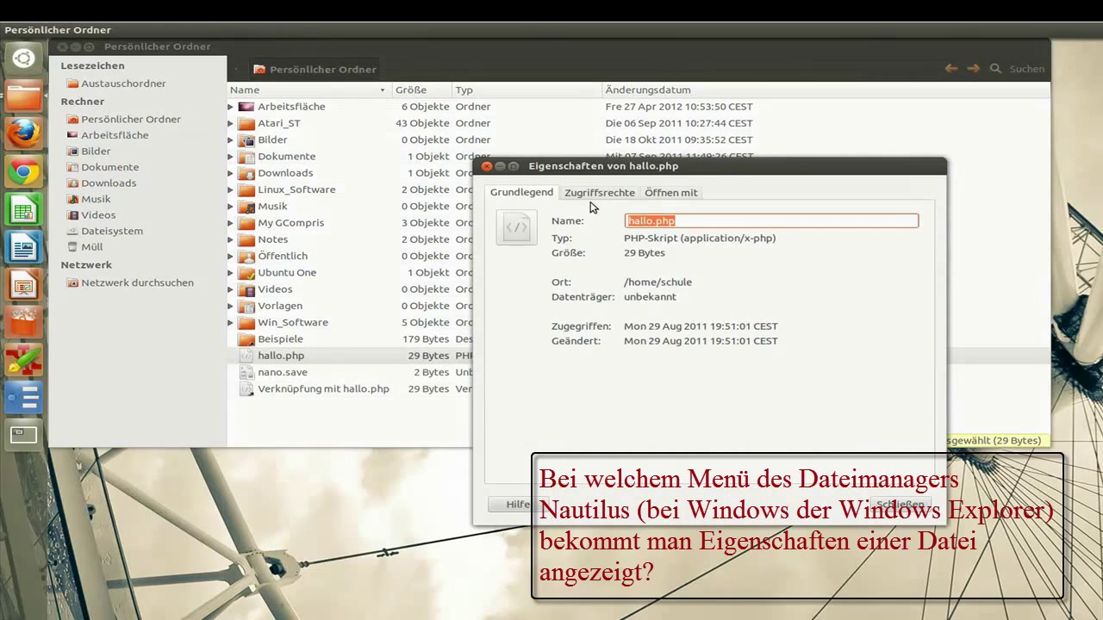
left_click(595, 195)
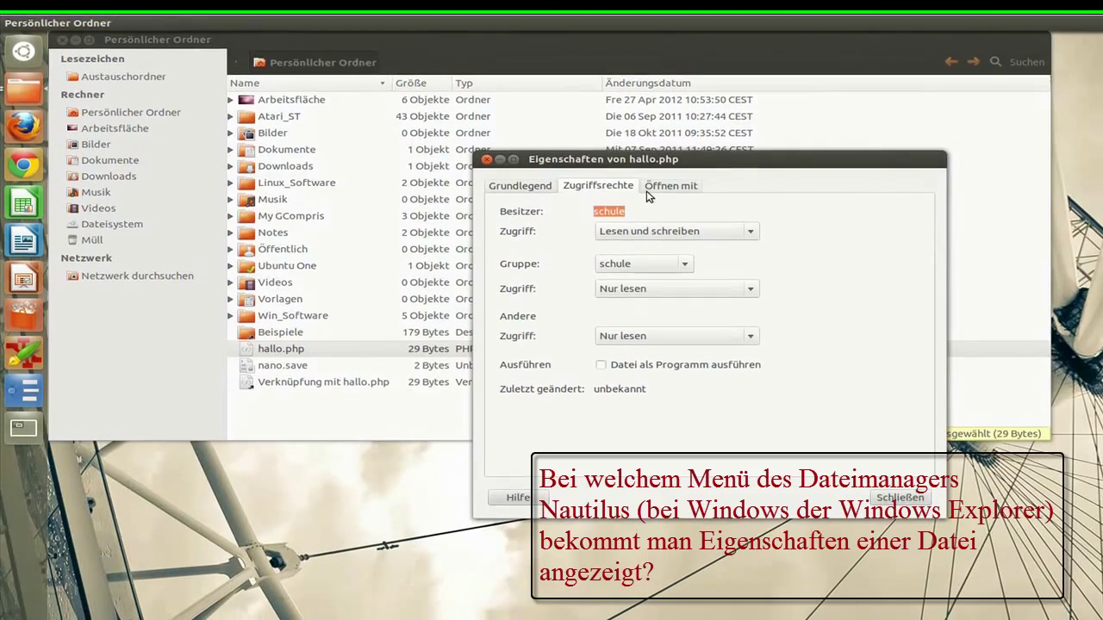
left_click(668, 193)
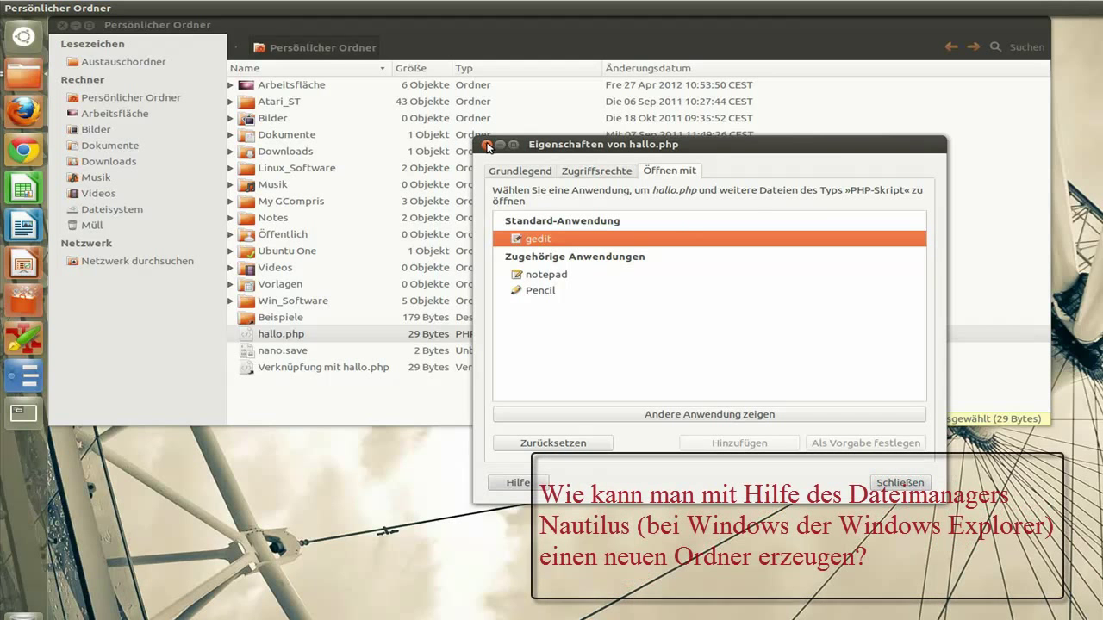
left_click(488, 145)
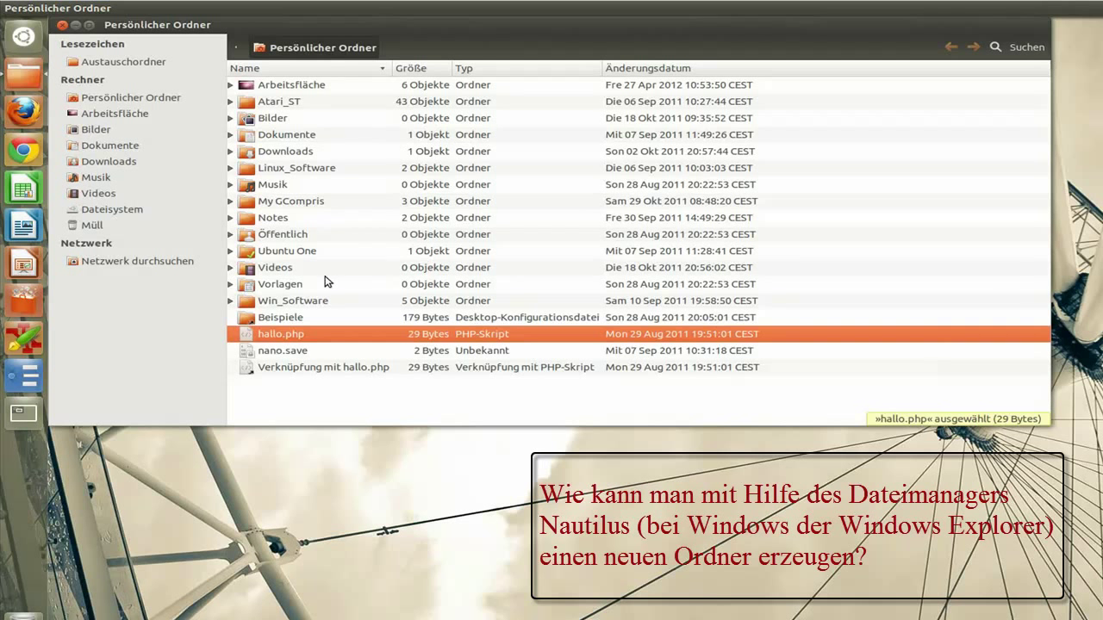
Browse from Bilder to Dokumente and create a new folder named "probe" there
left_click(277, 398)
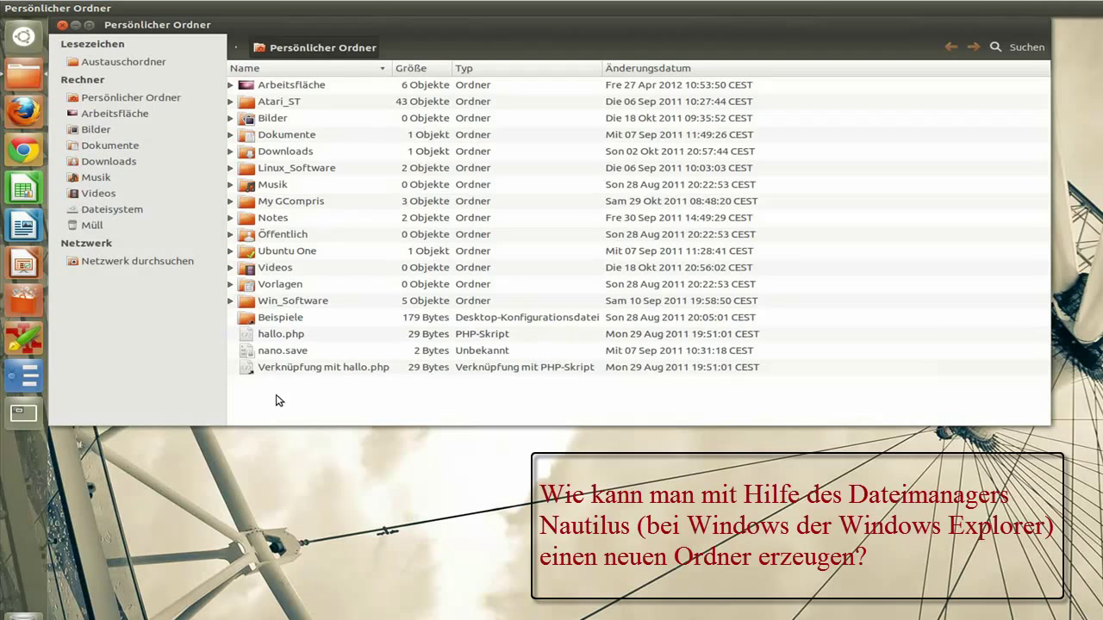
double_click(248, 122)
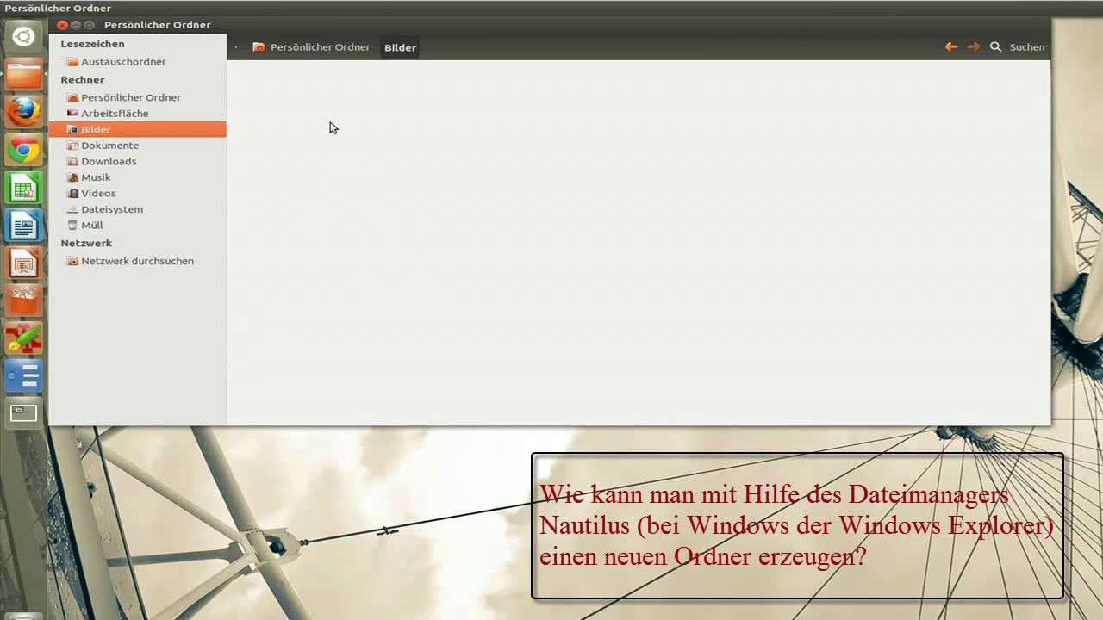
left_click(121, 149)
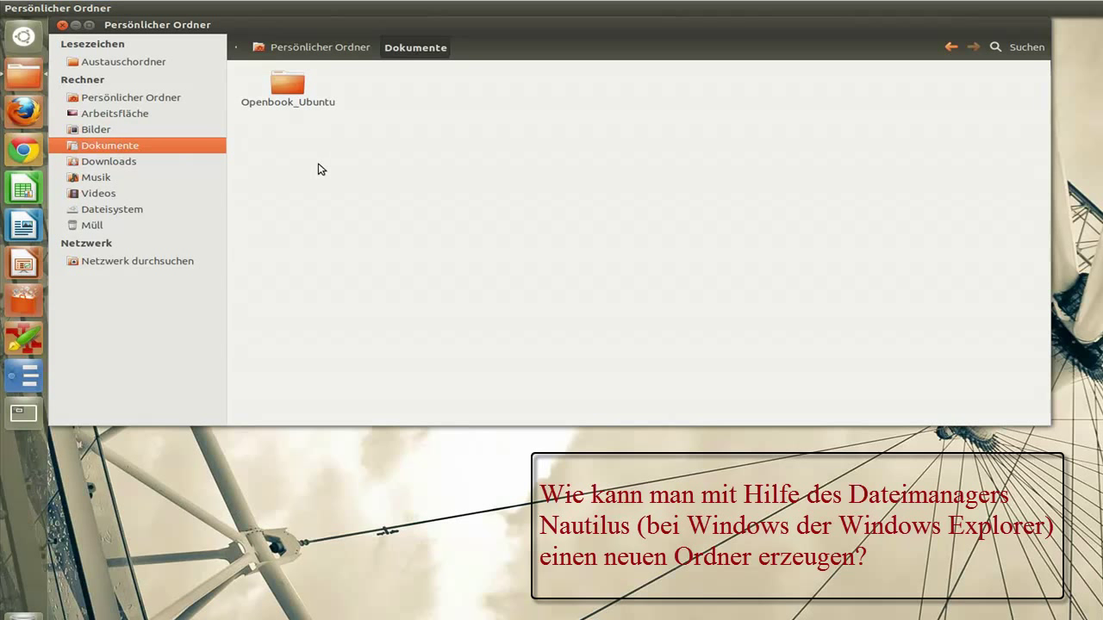
right_click(318, 168)
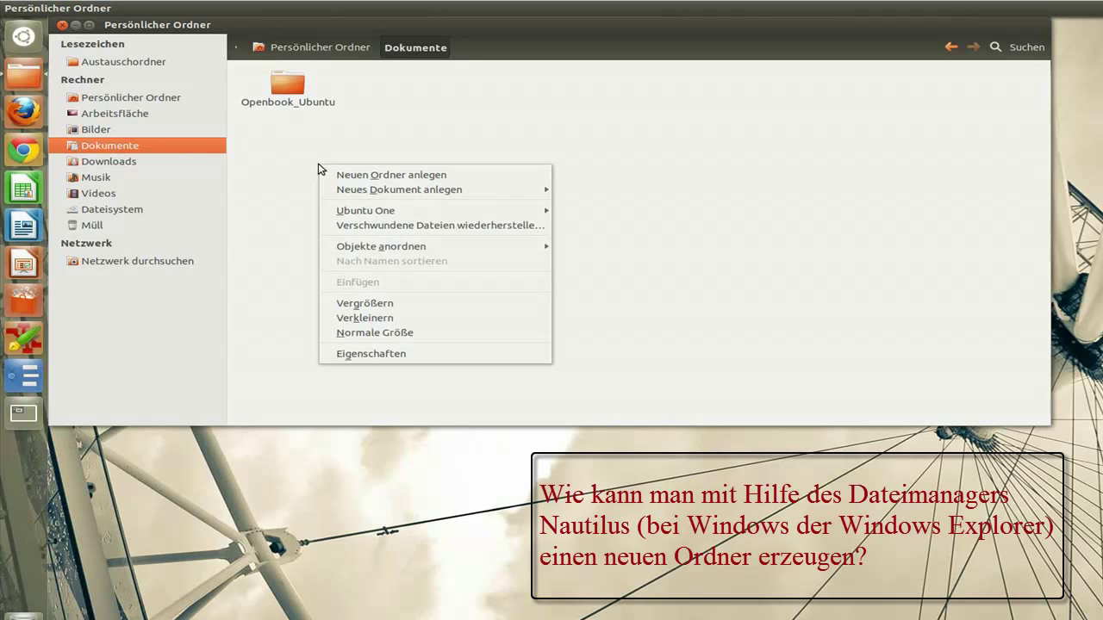
left_click(363, 176)
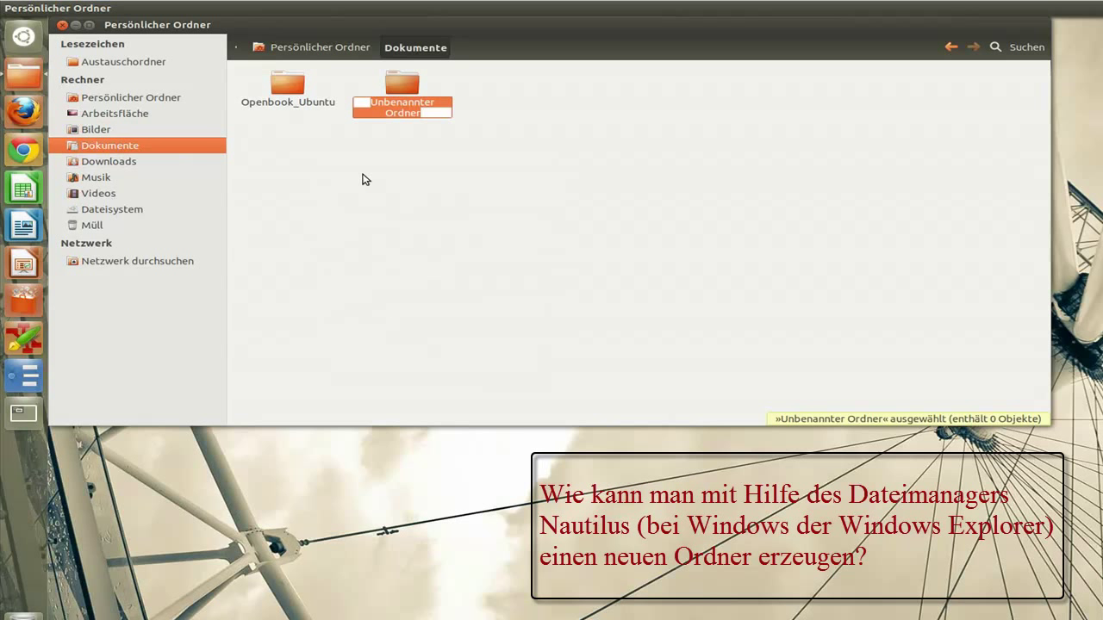
type("probe")
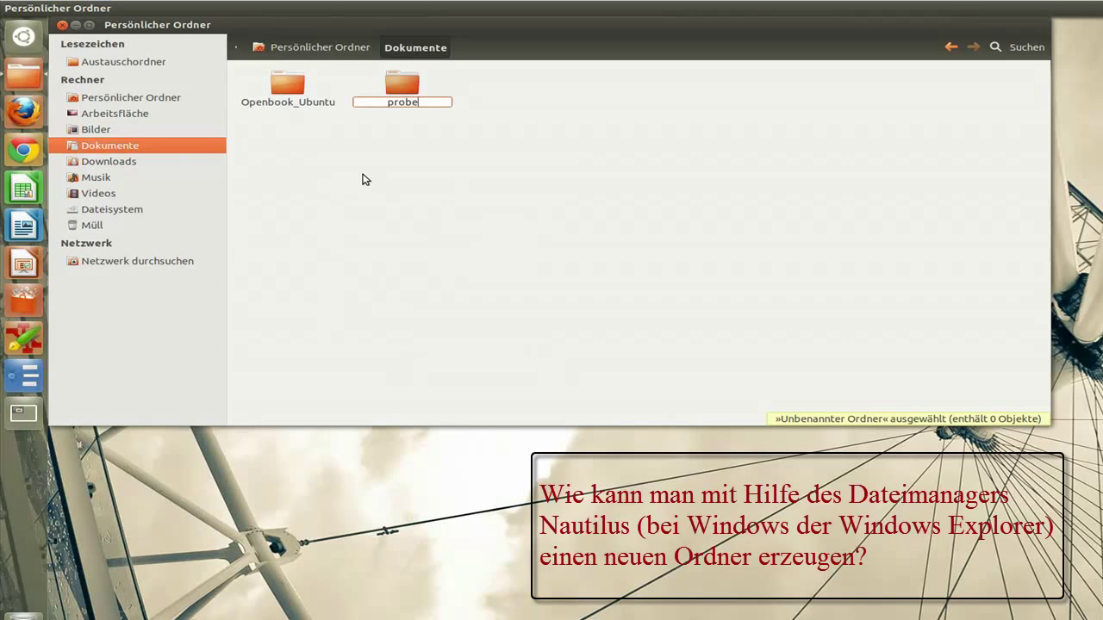
key("Return")
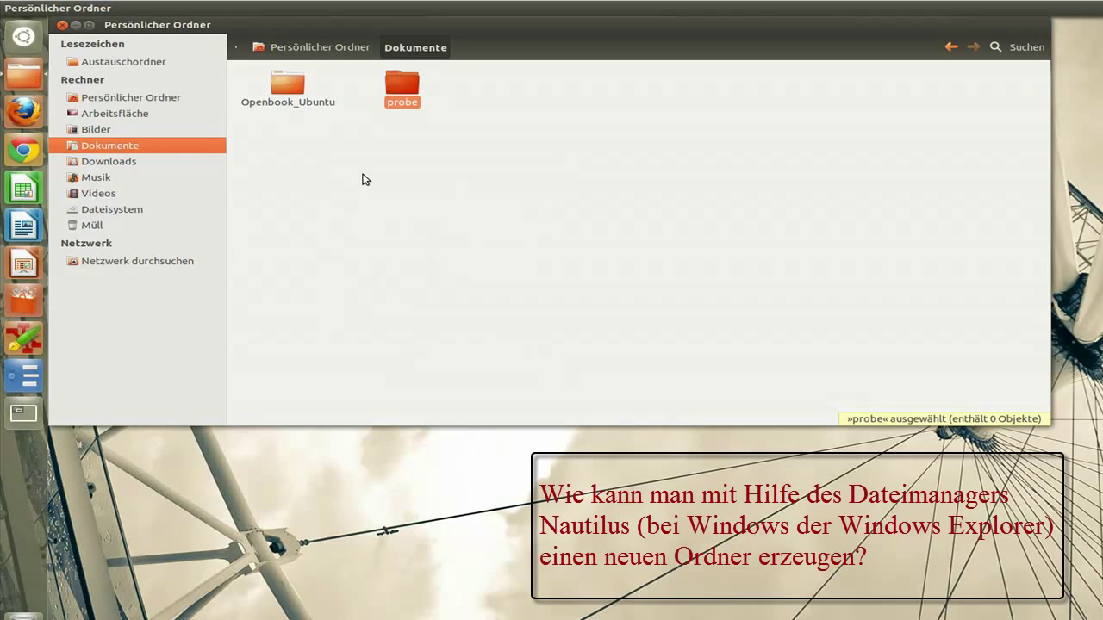
Look through the file manager's Datei commands for Neuen Ordner anlegen and the Gehe zu commands without choosing any
mouse_move(209, 10)
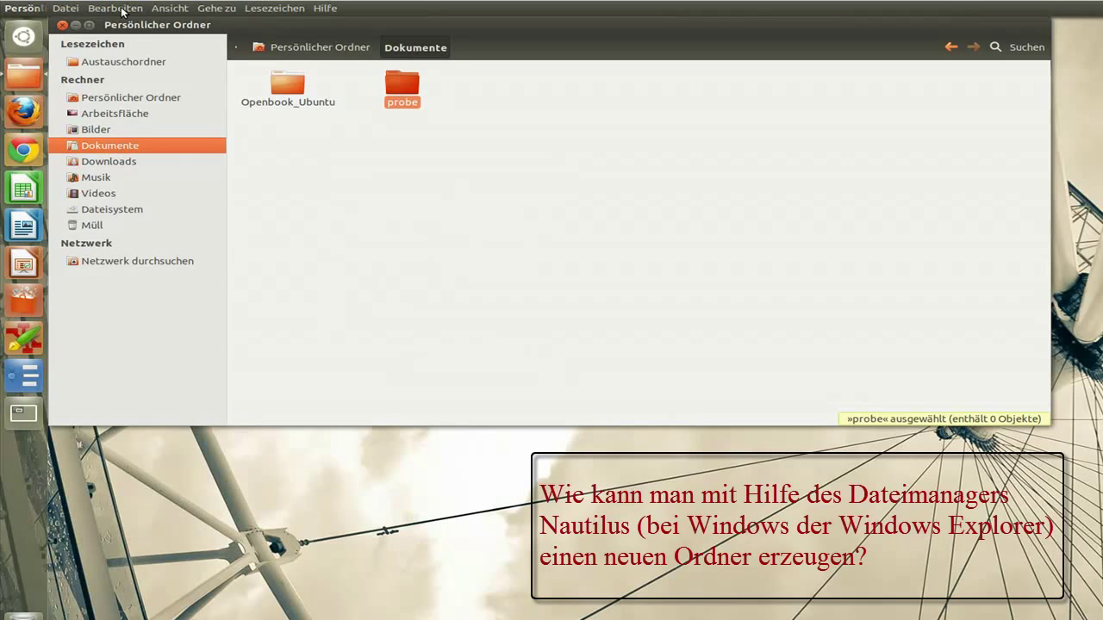
left_click(470, 255)
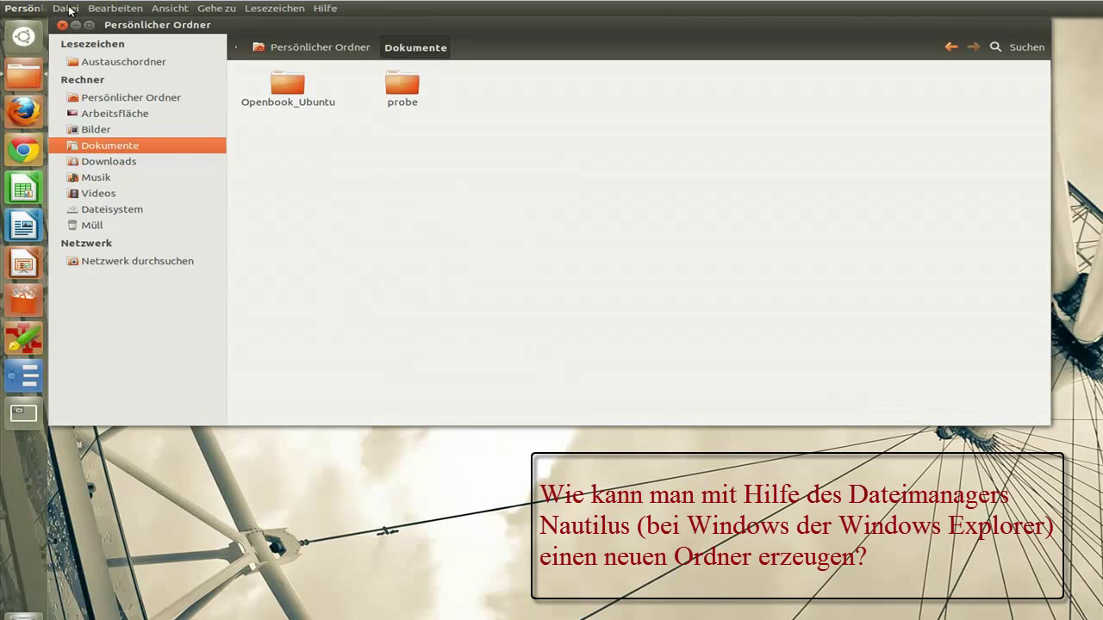
left_click(68, 10)
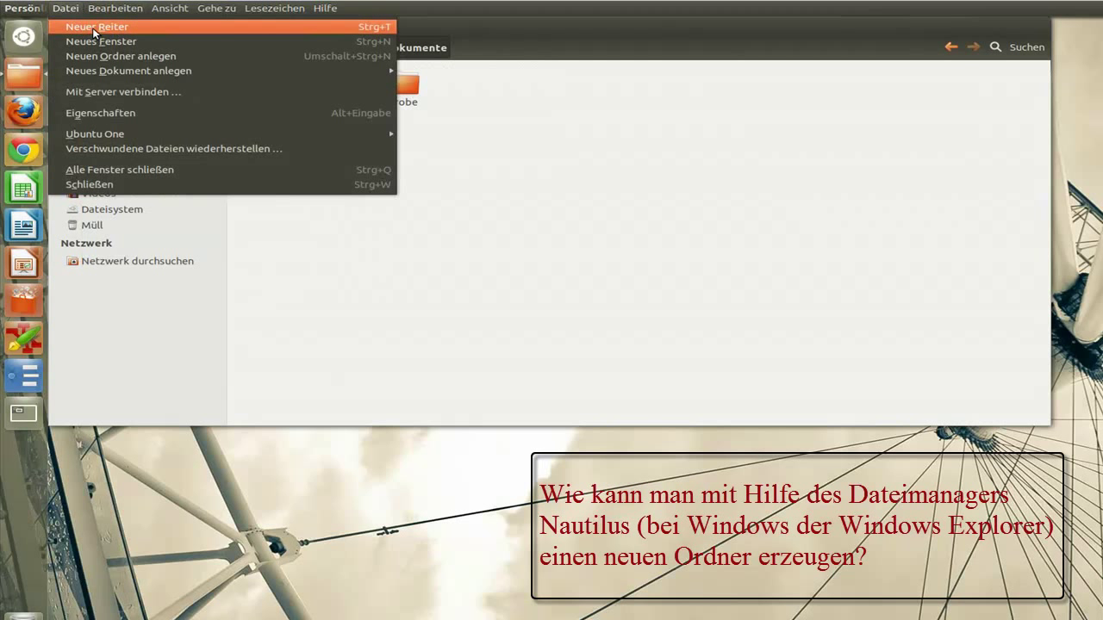
mouse_move(104, 69)
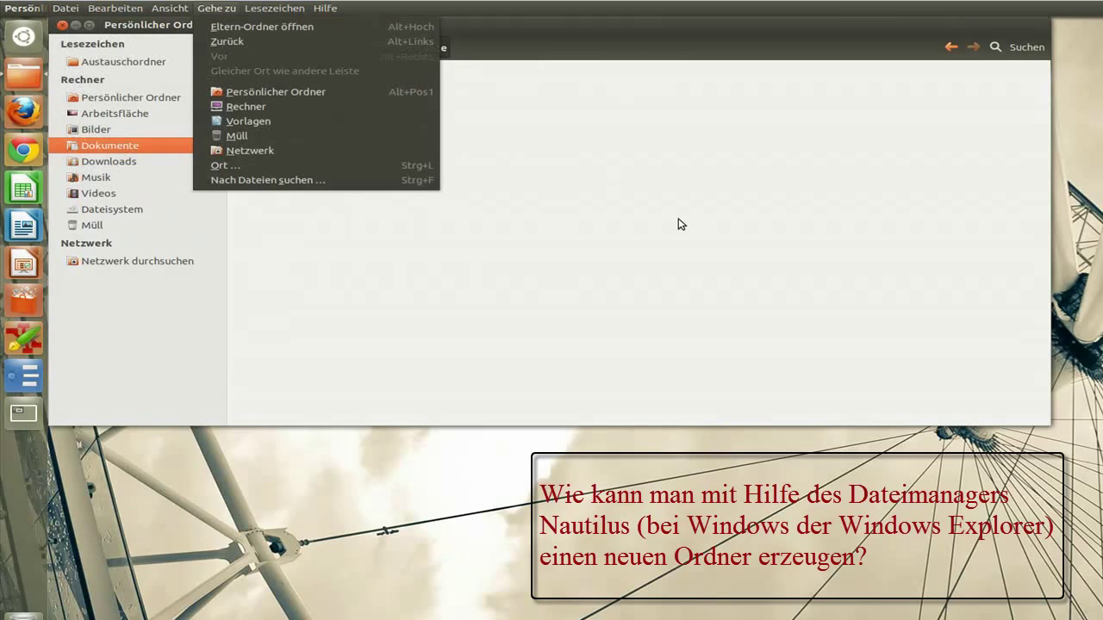
left_click(696, 227)
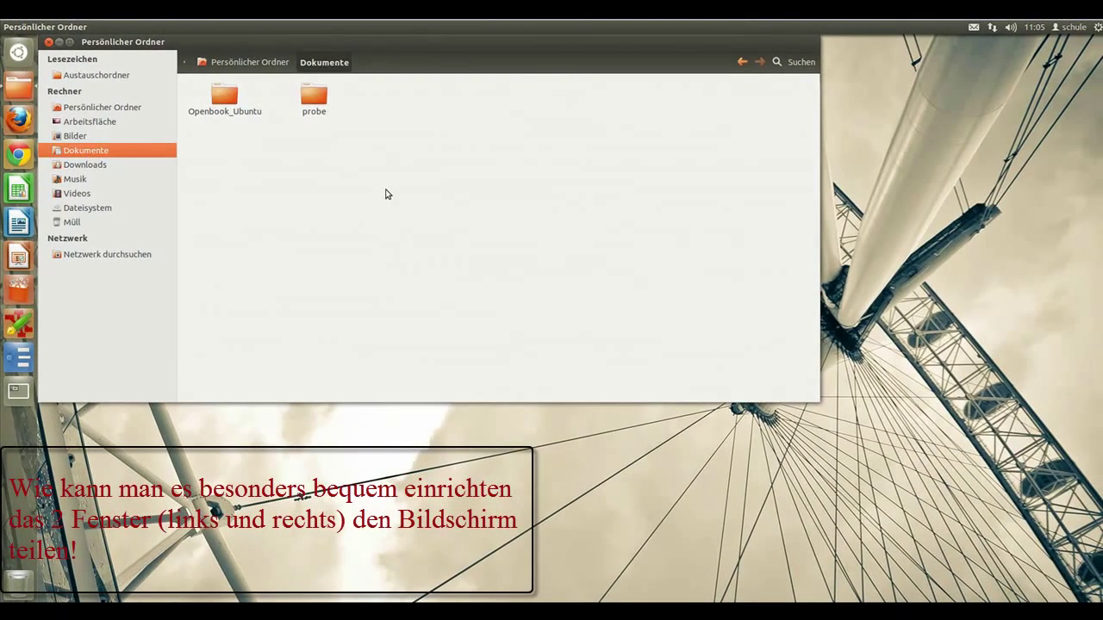
Open a second file manager window showing Persönlicher Ordner and reposition it and the Dokumente window so they overlap with offset
left_click_drag(250, 43, 415, 95)
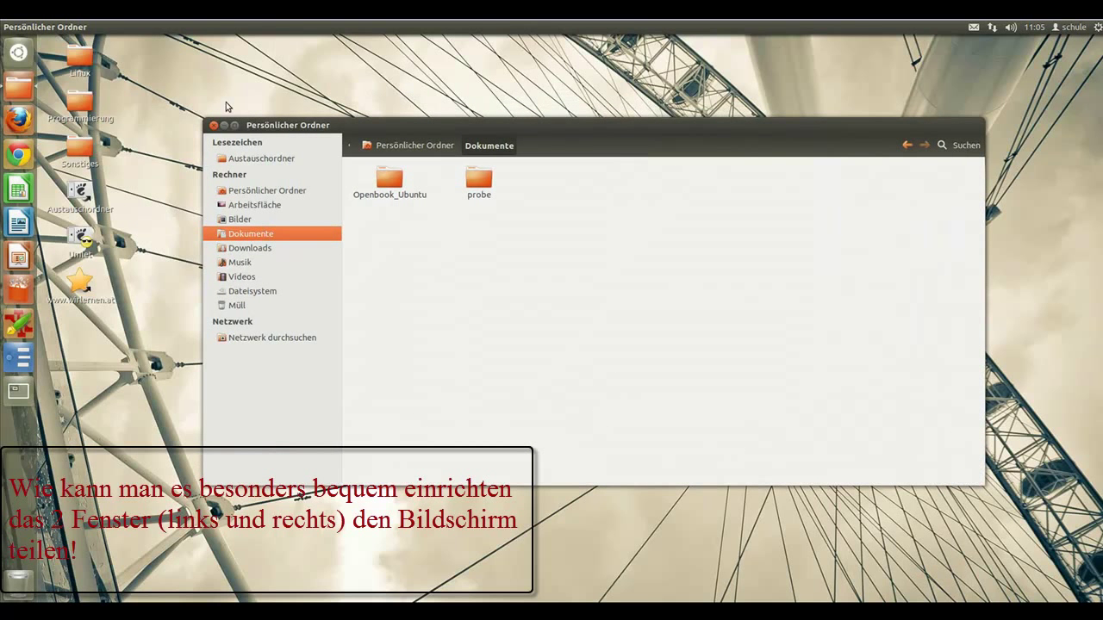
middle_click(13, 88)
left_click_drag(290, 239, 296, 179)
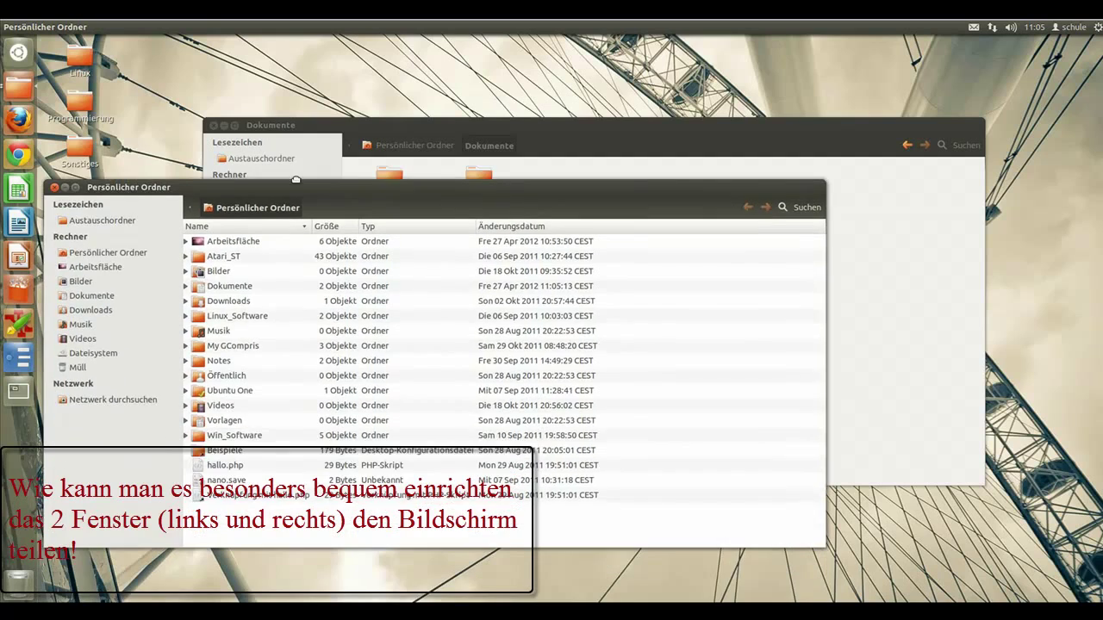
left_click_drag(365, 126, 433, 96)
left_click_drag(212, 179, 217, 140)
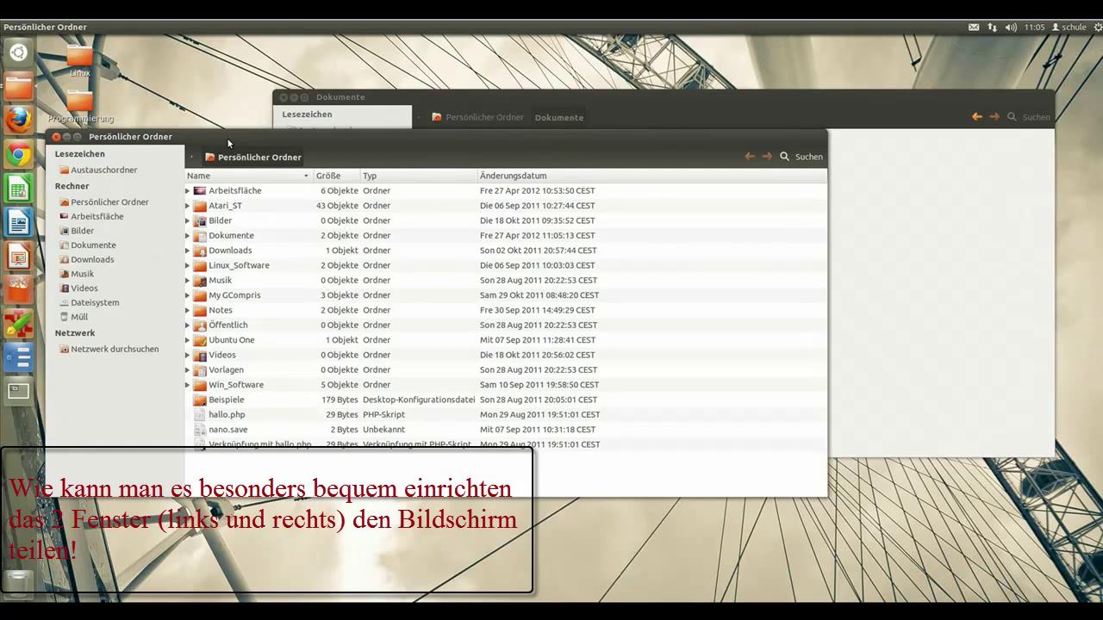
Show all open windows spread out and consult the Tastenkombinationen overview for the half-maximize window shortcut
key("super")
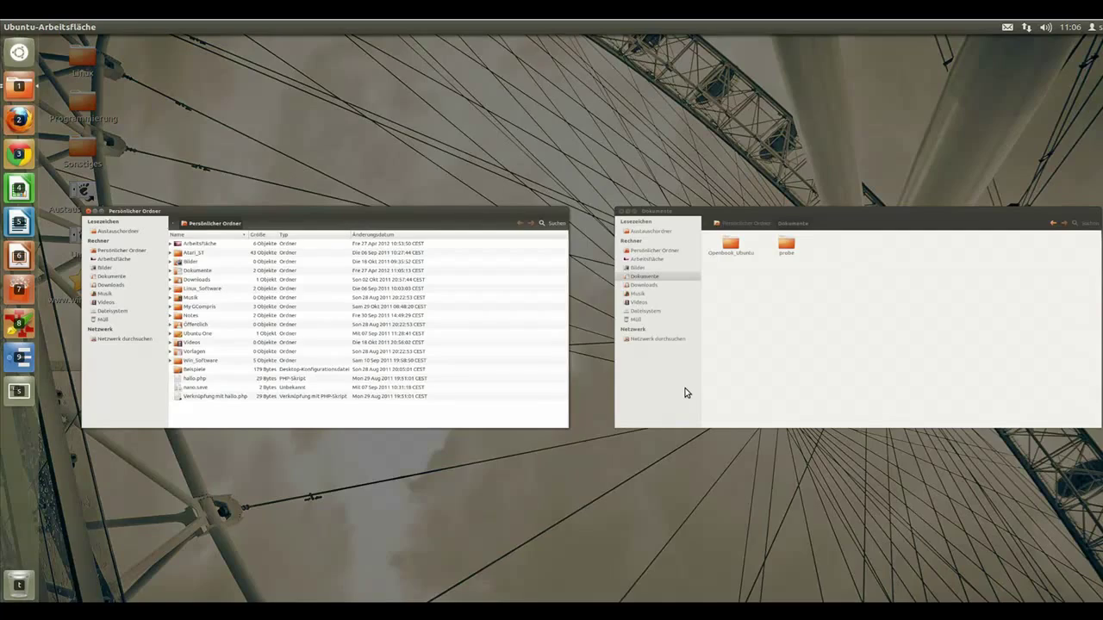
key("super")
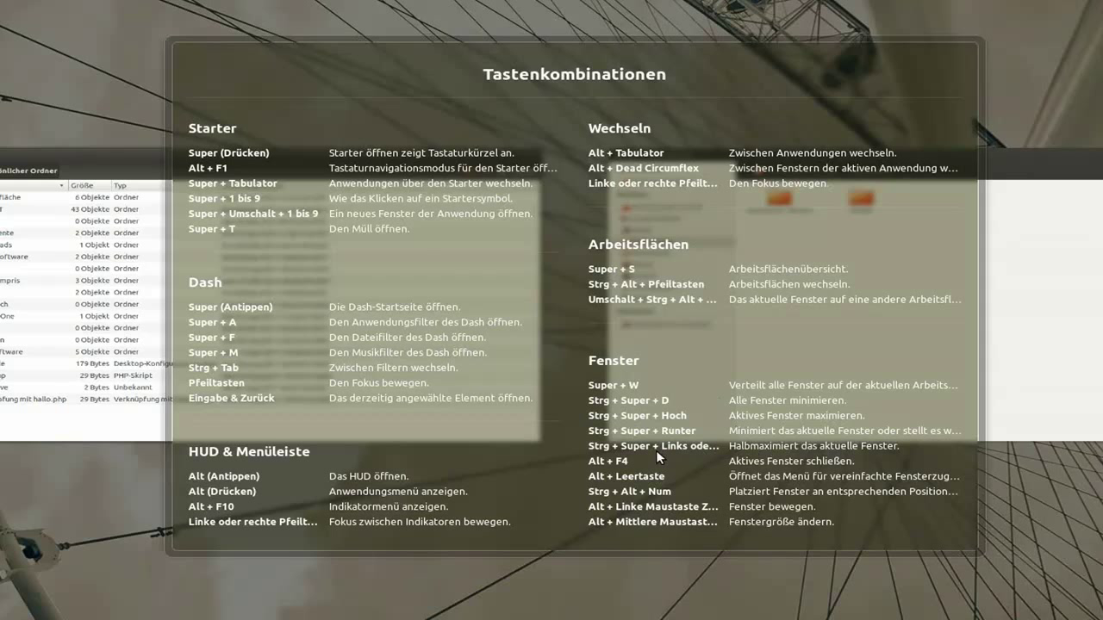
key("super")
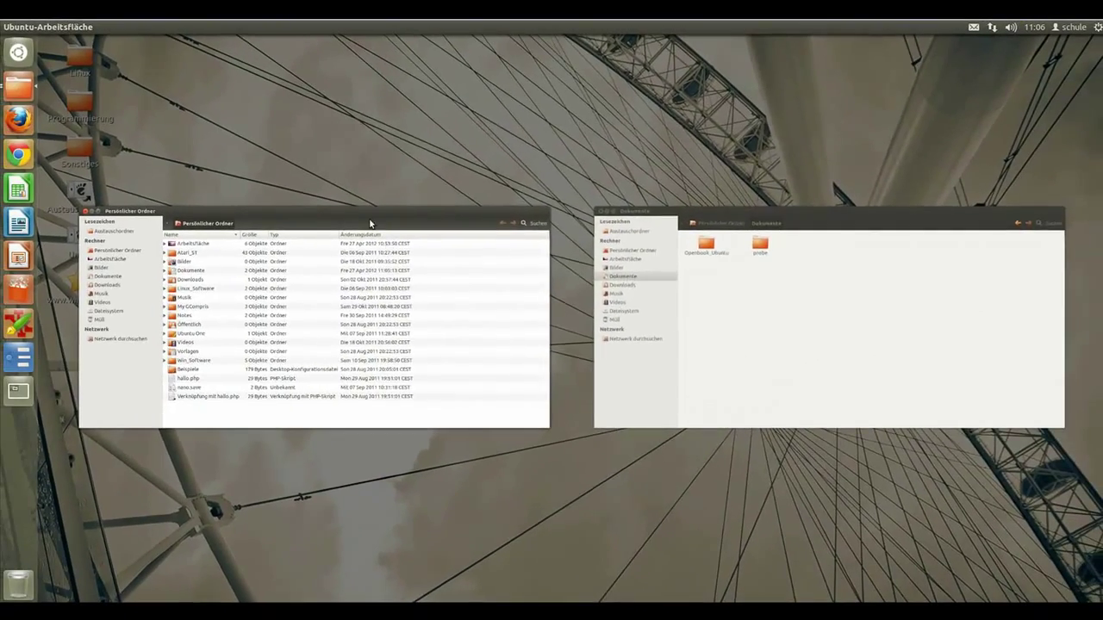
Choose the Persönlicher Ordner window from the window spread and half-maximize it on the left side of the desktop
left_click(371, 224)
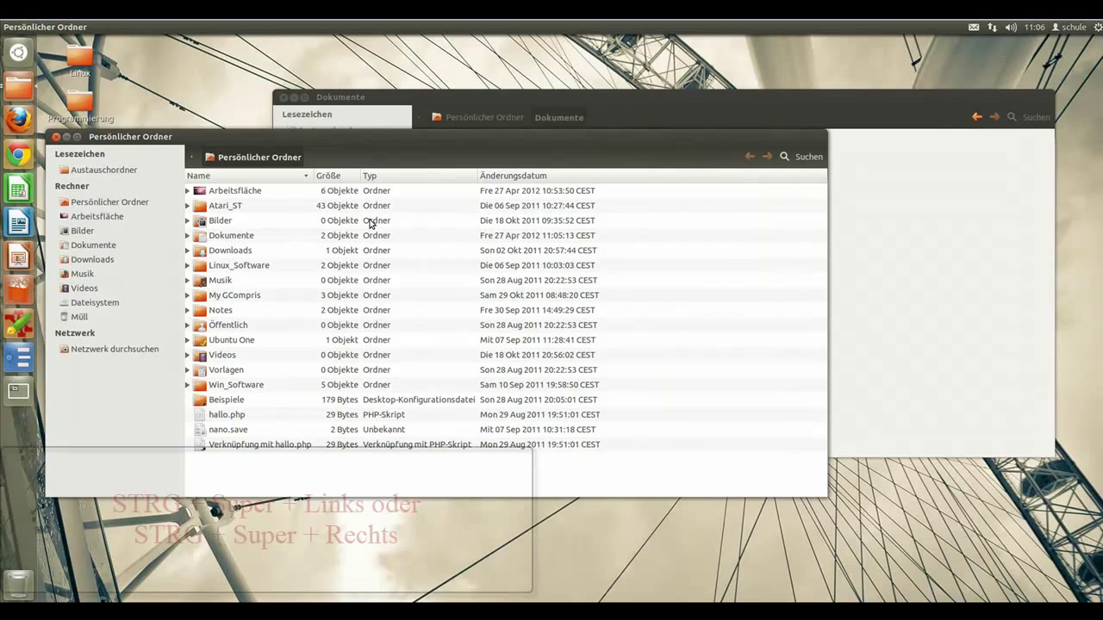
key("ctrl+super+Left")
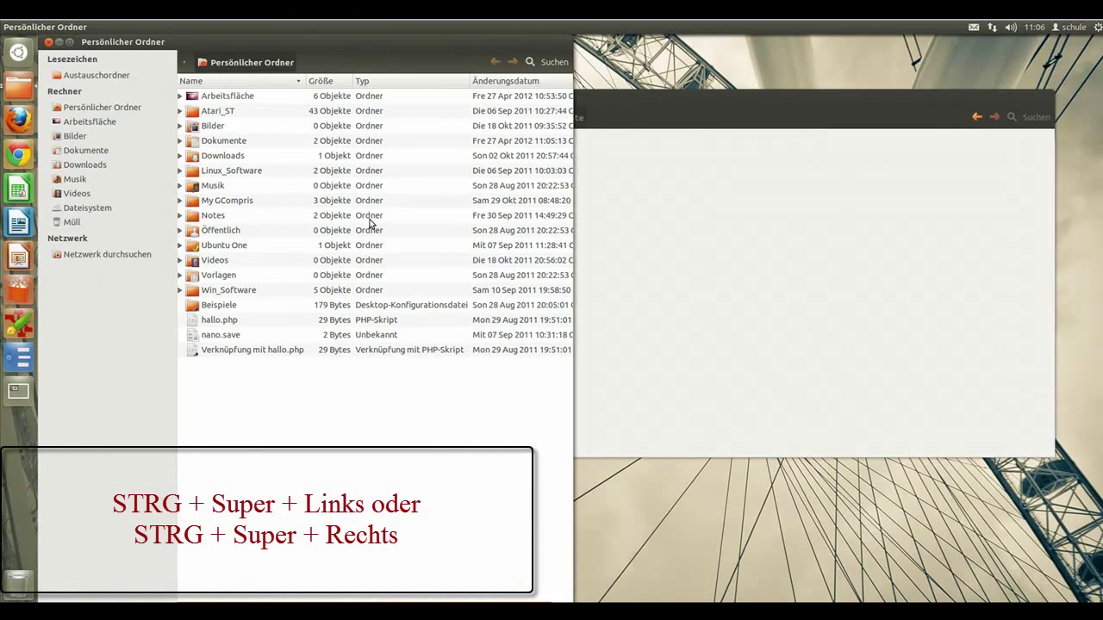
Half-maximize the Dokumente window on the right side of the desktop, beside the Persönlicher Ordner window
left_click(641, 102)
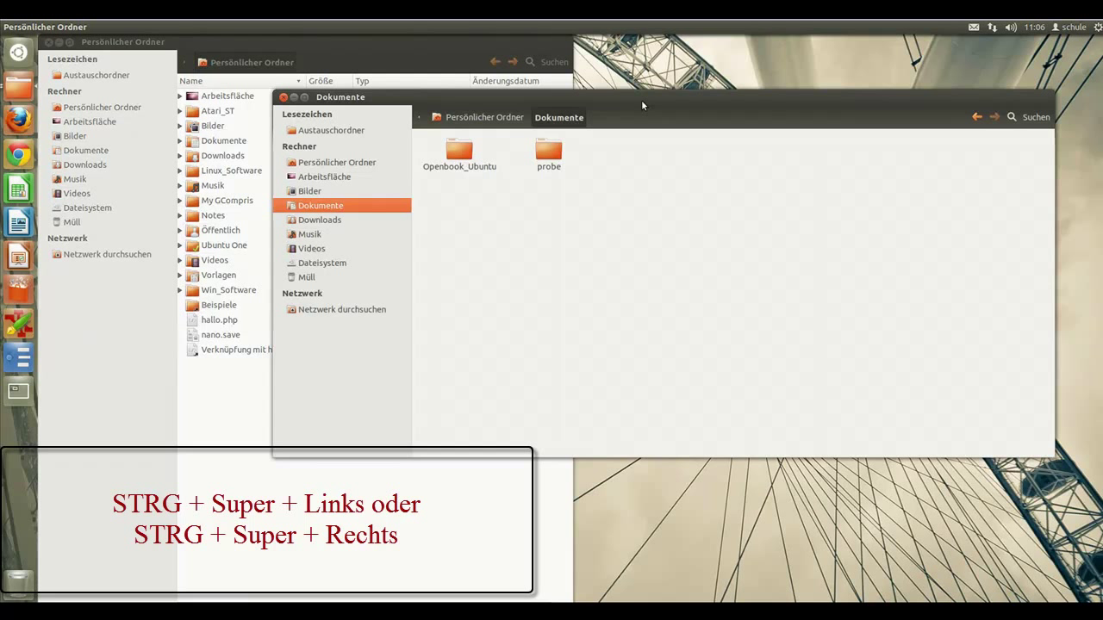
key("ctrl+super+Right")
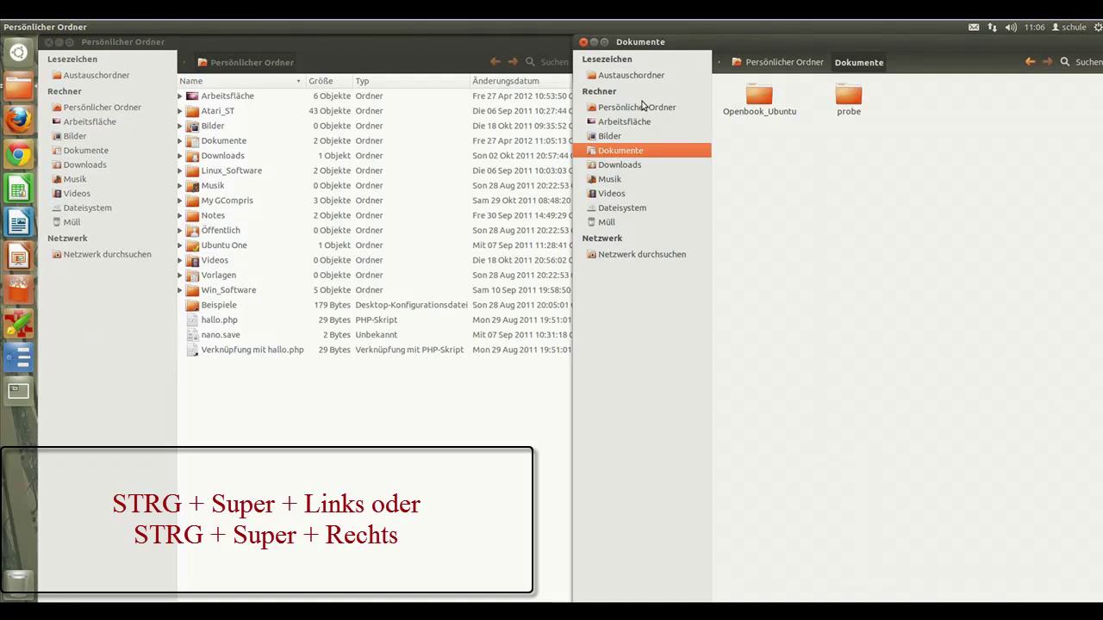
left_click(478, 43)
left_click(757, 45)
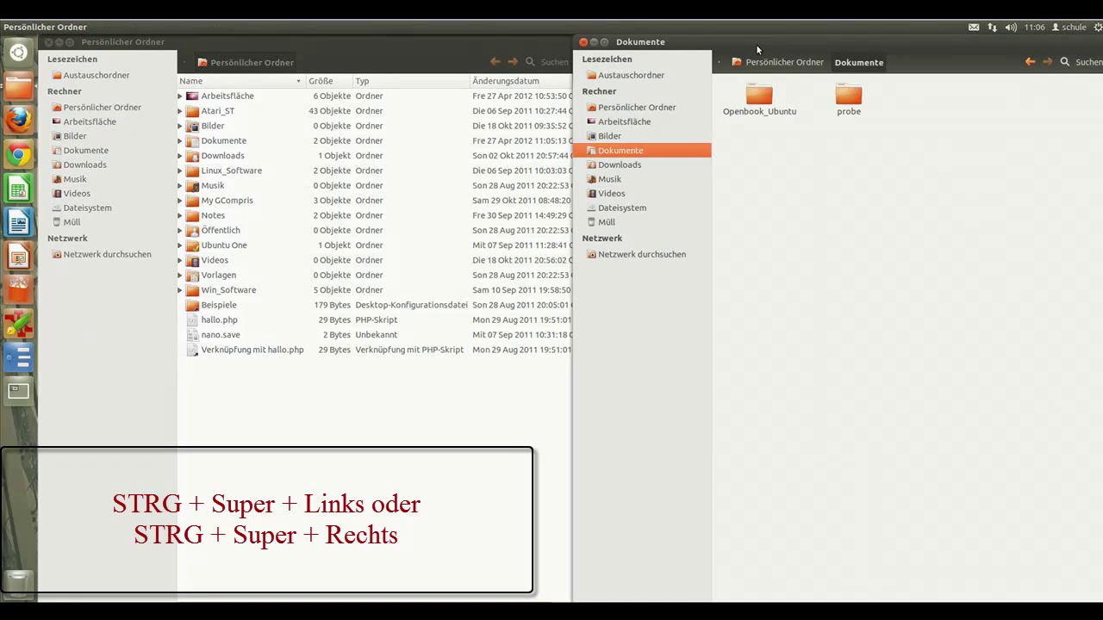
Minimize both the Persönlicher Ordner and Dokumente windows to reveal the desktop
left_click(58, 42)
left_click(594, 41)
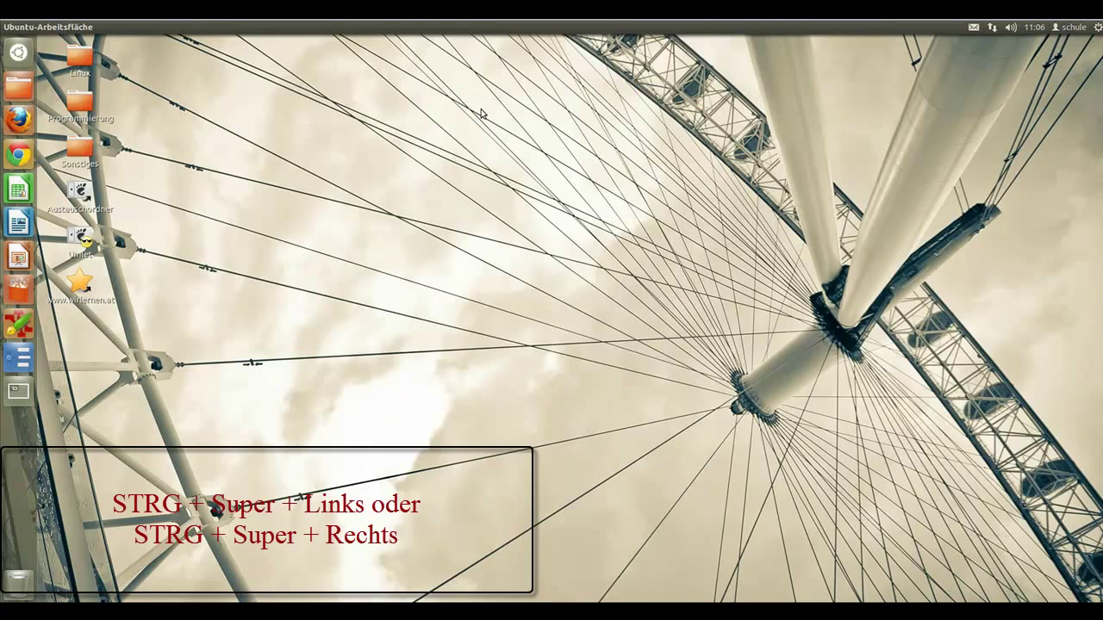
key("super")
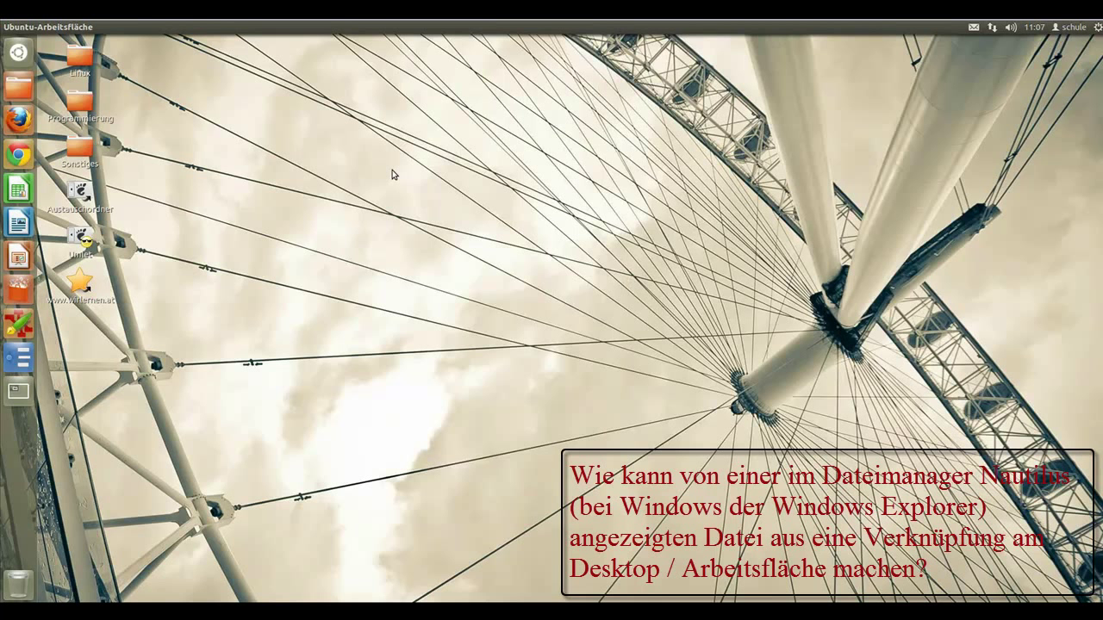
Bring up the Persönlicher Ordner window and delete the existing Verknüpfung mit hallo.php link
left_click(20, 88)
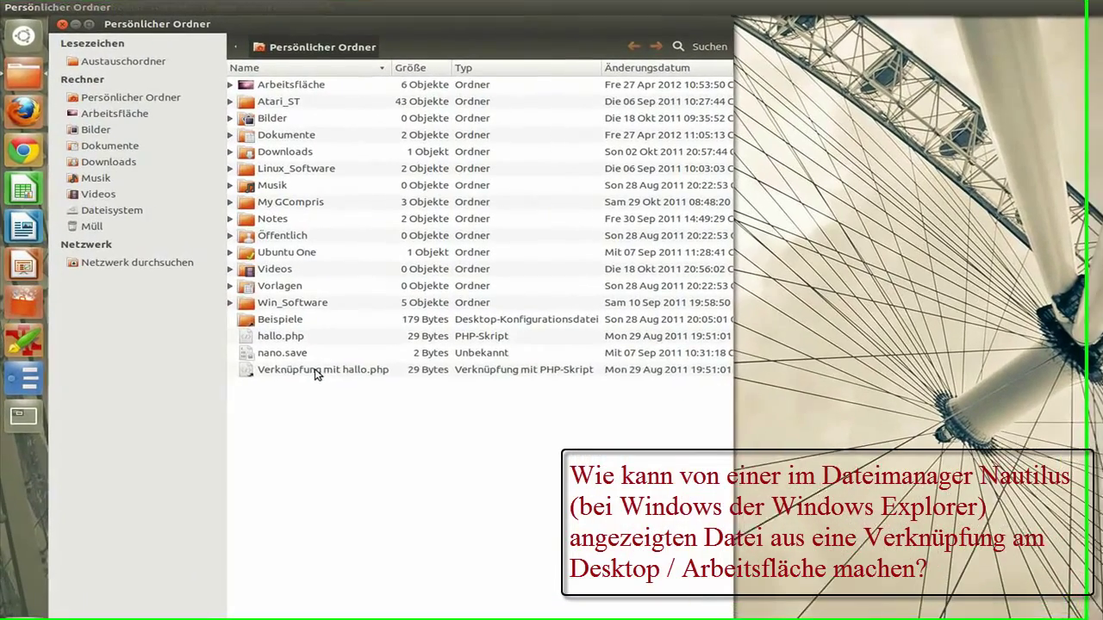
left_click(227, 346)
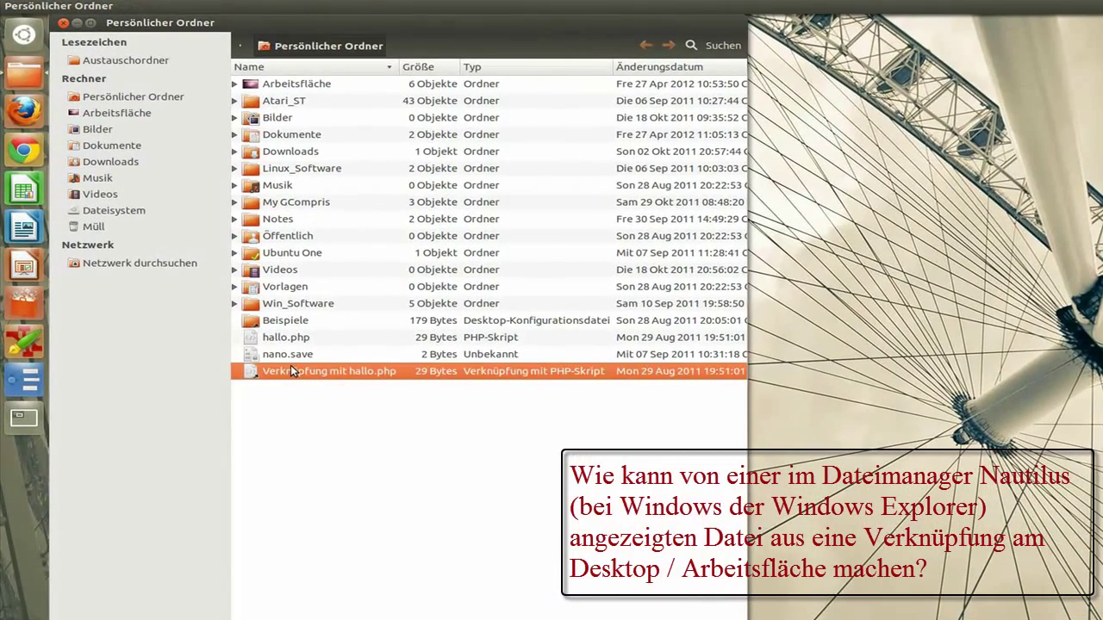
key("Delete")
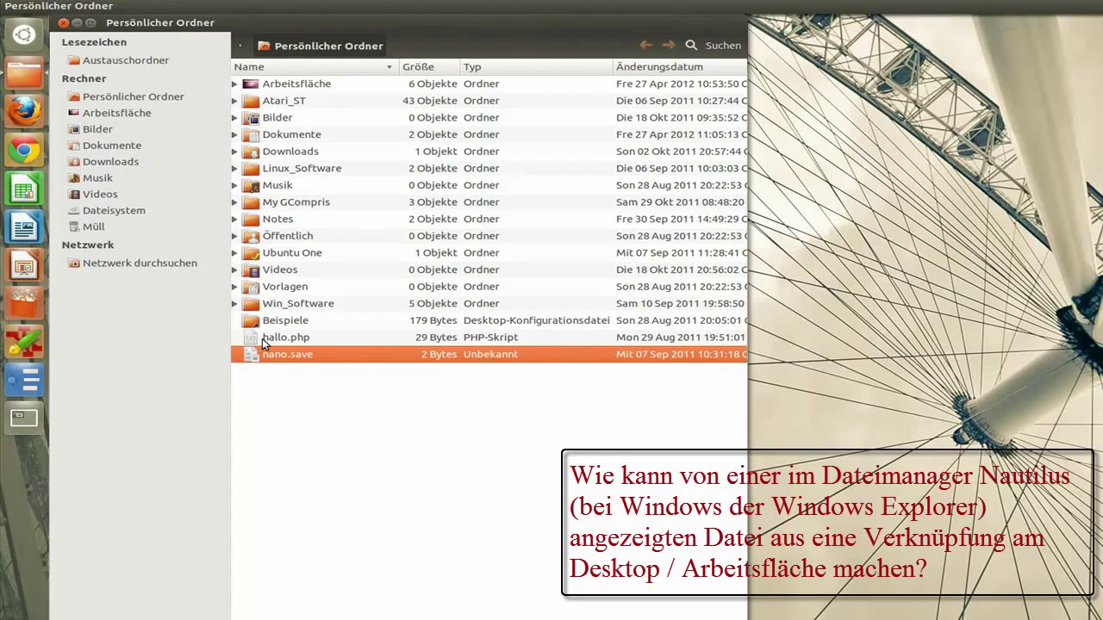
Create a link to hallo.php in Persönlicher Ordner and move it onto the empty desktop area beside the window
left_click(275, 342)
right_click(273, 339)
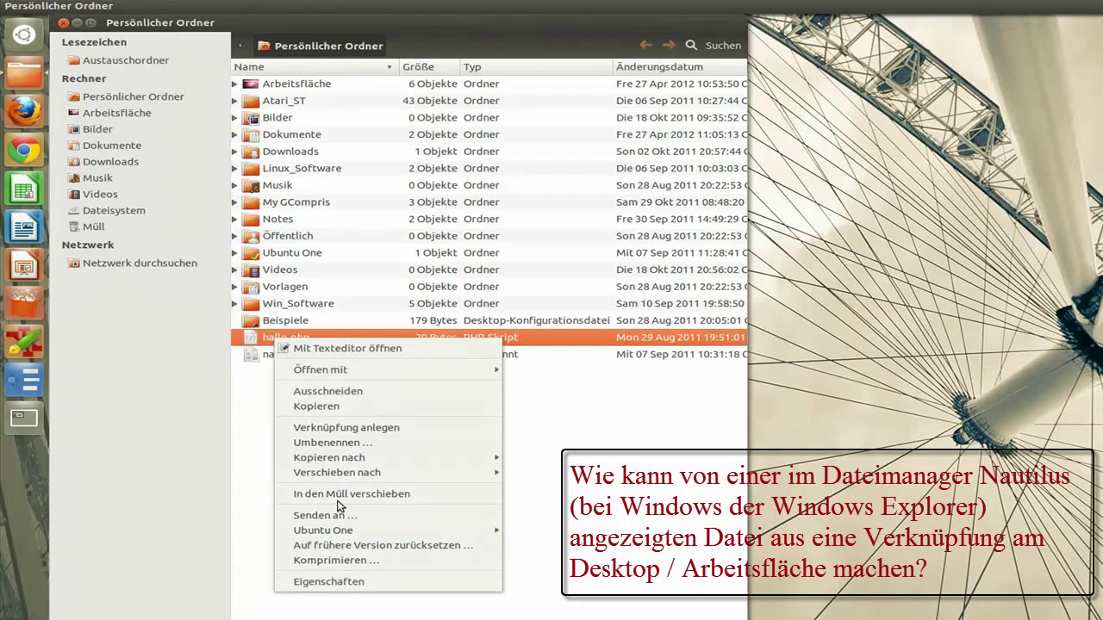
left_click(358, 428)
left_click(303, 415)
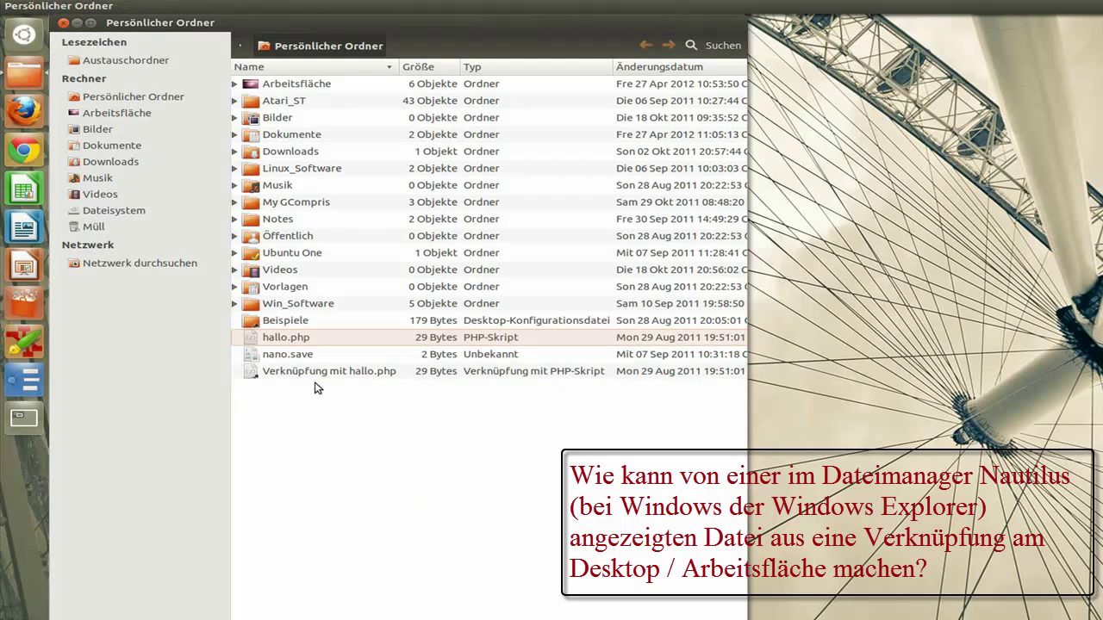
left_click(255, 376)
left_click_drag(255, 375, 991, 378)
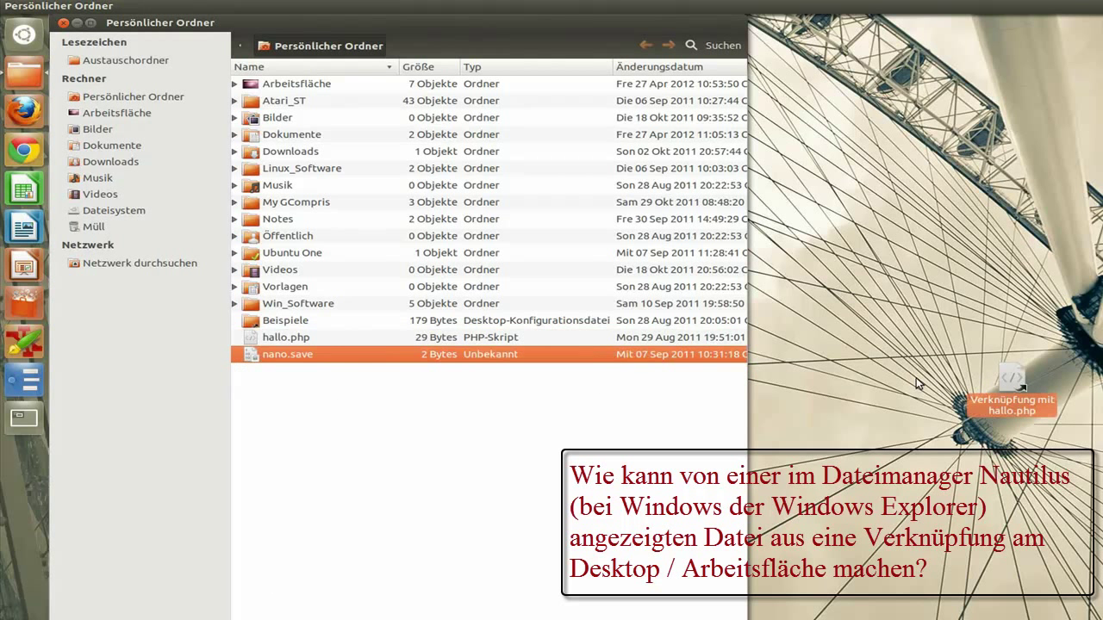
Test the hallo.php link on the desktop by opening it in the text editor, and close the editor
double_click(1031, 376)
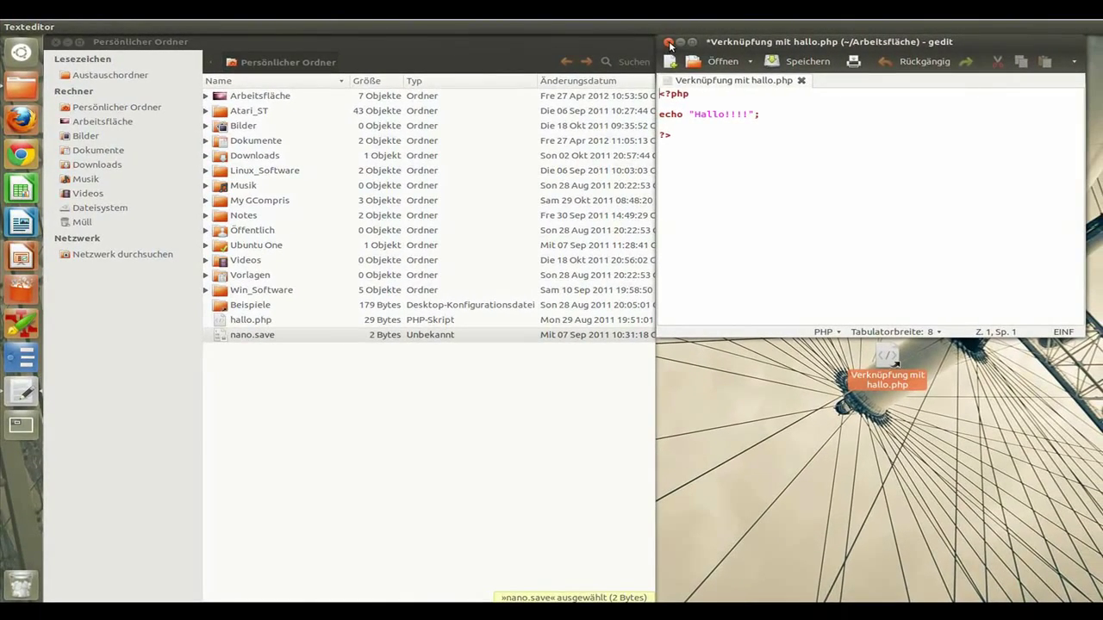
left_click(669, 43)
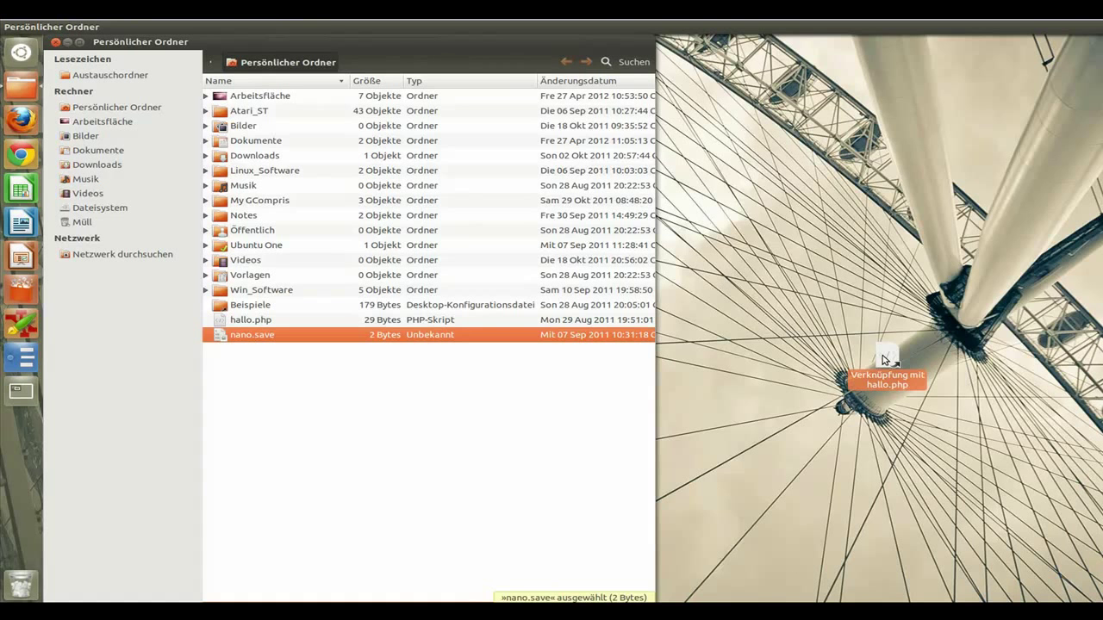
Move the hallo.php link from the desktop to the trash and permanently empty the trash
right_click(883, 359)
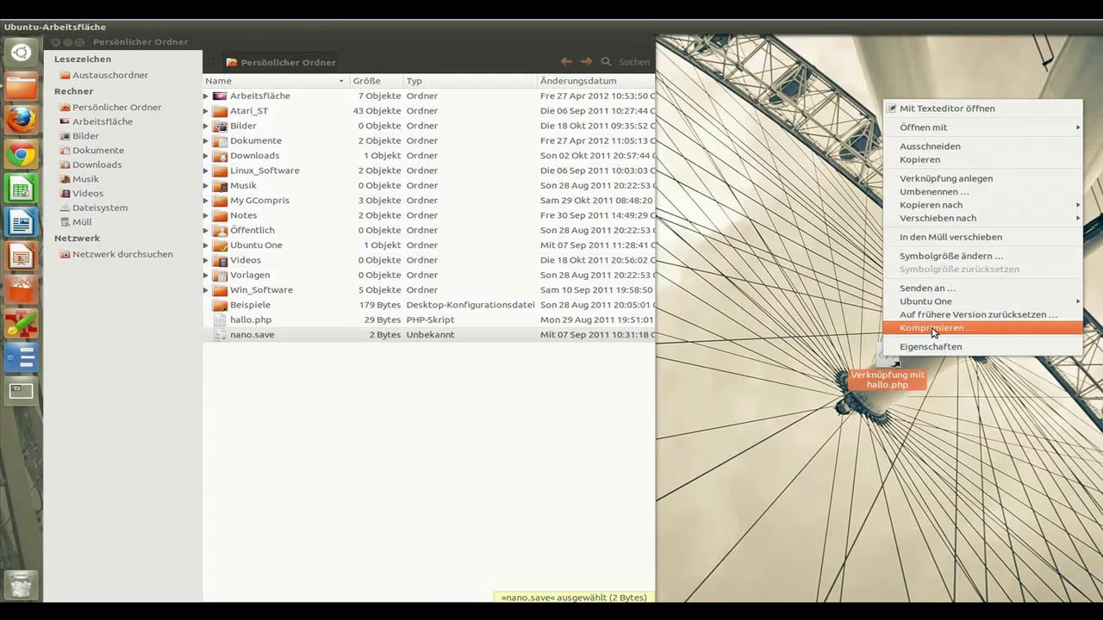
left_click(942, 237)
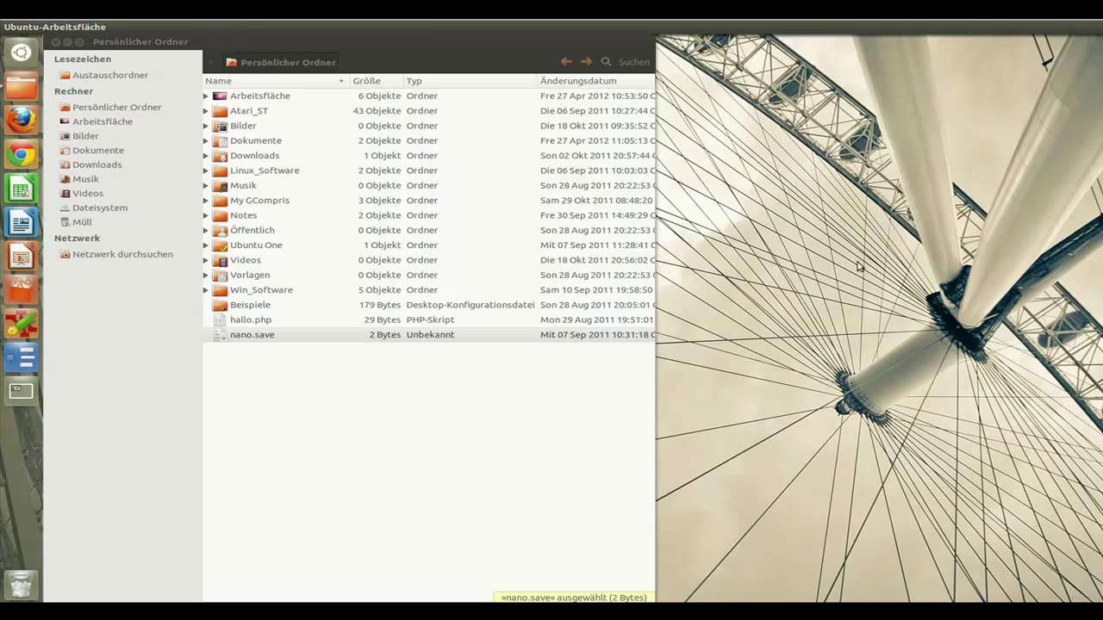
right_click(21, 585)
left_click(82, 588)
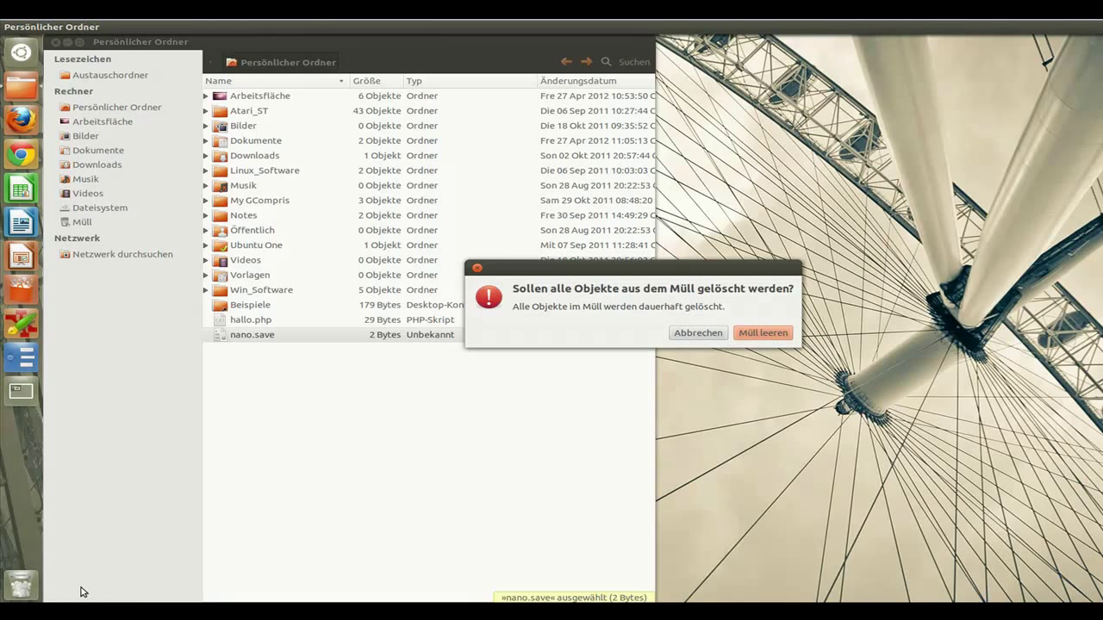
left_click(763, 334)
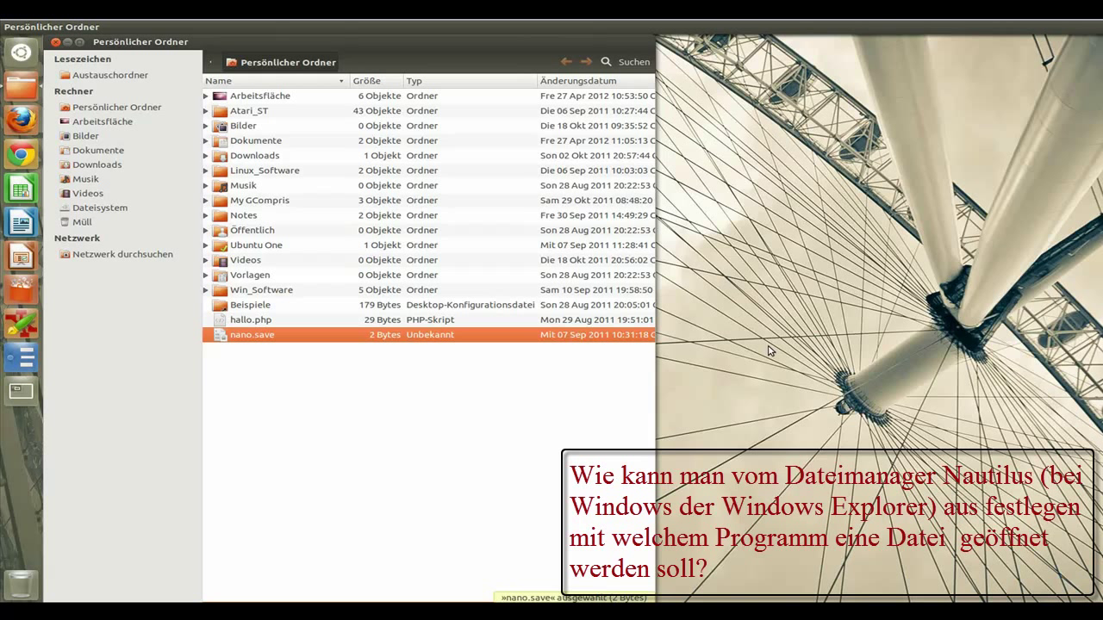
Open the properties of hallo.php and view its access rights and the applications for opening it
left_click(237, 323)
right_click(239, 324)
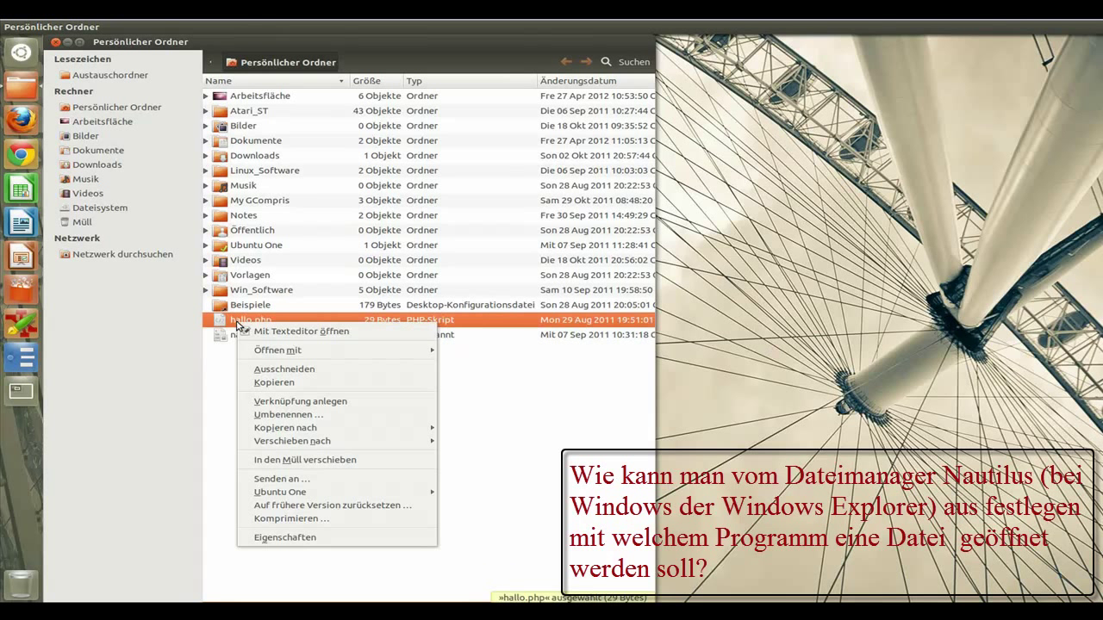
left_click(284, 536)
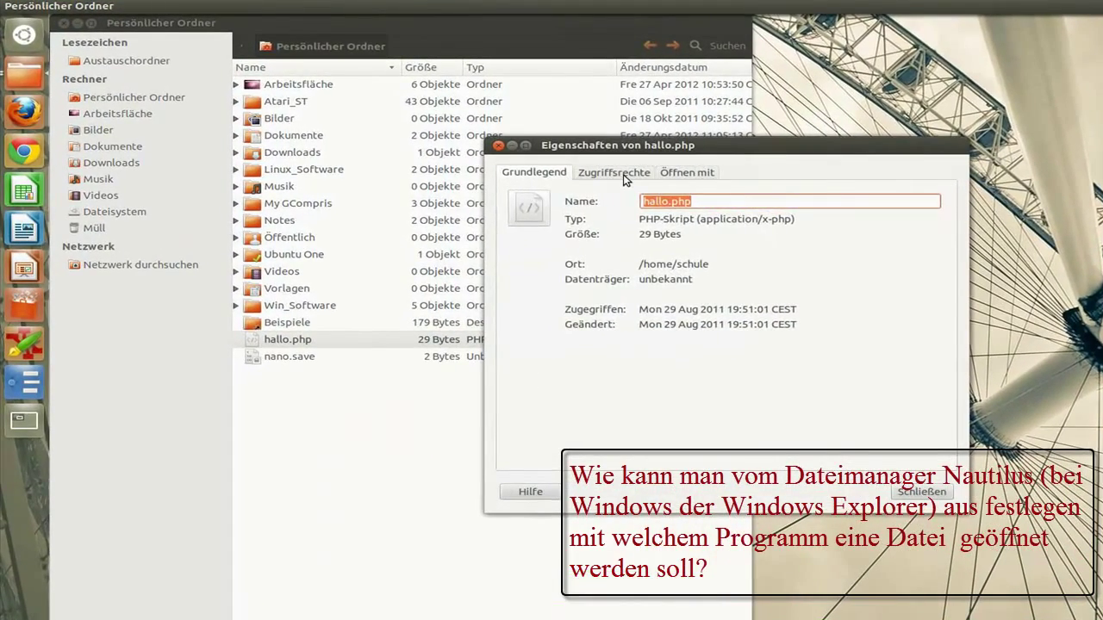
left_click(561, 172)
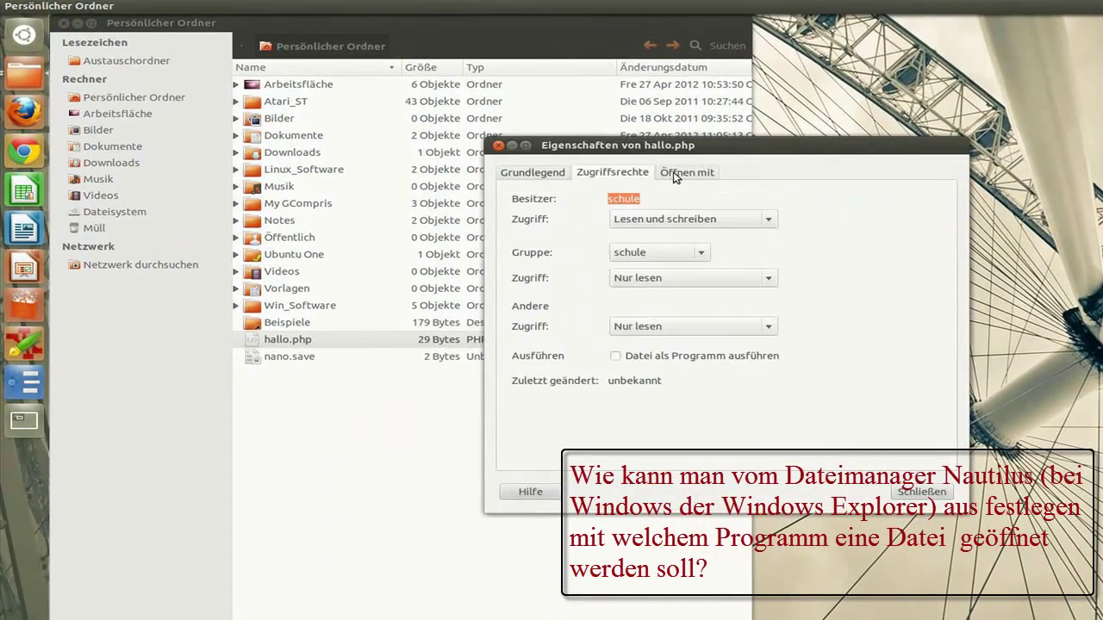
left_click(674, 174)
Examine notepad, Pencil and the other applications available for opening hallo.php, and close the properties without assigning a new default
left_click(571, 281)
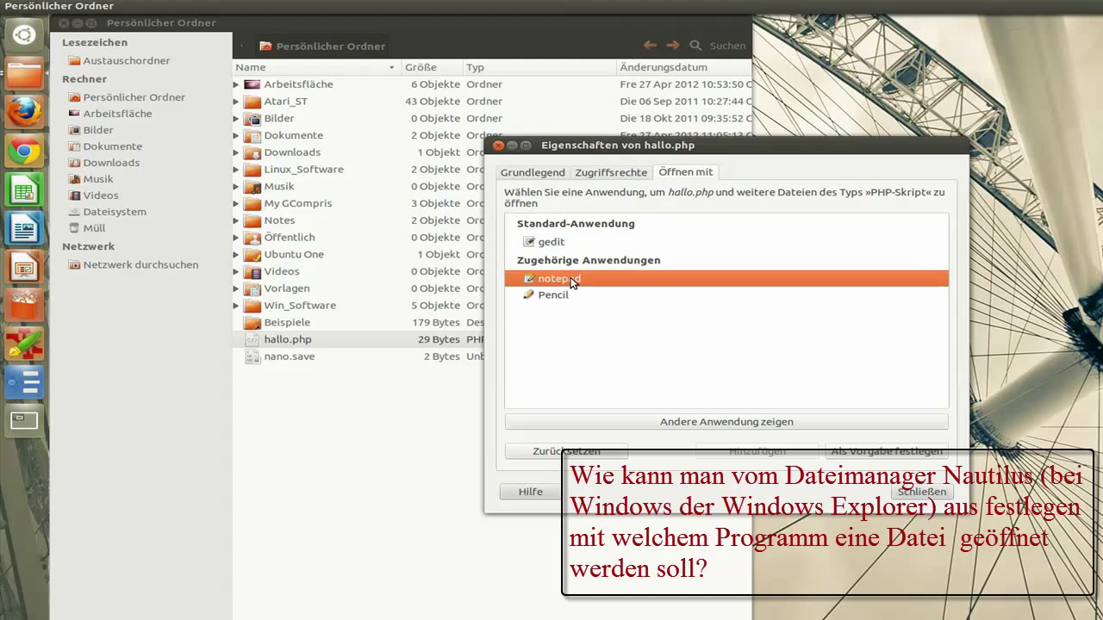
left_click(561, 297)
left_click(566, 282)
left_click(756, 423)
scroll(644, 381, "down", 10)
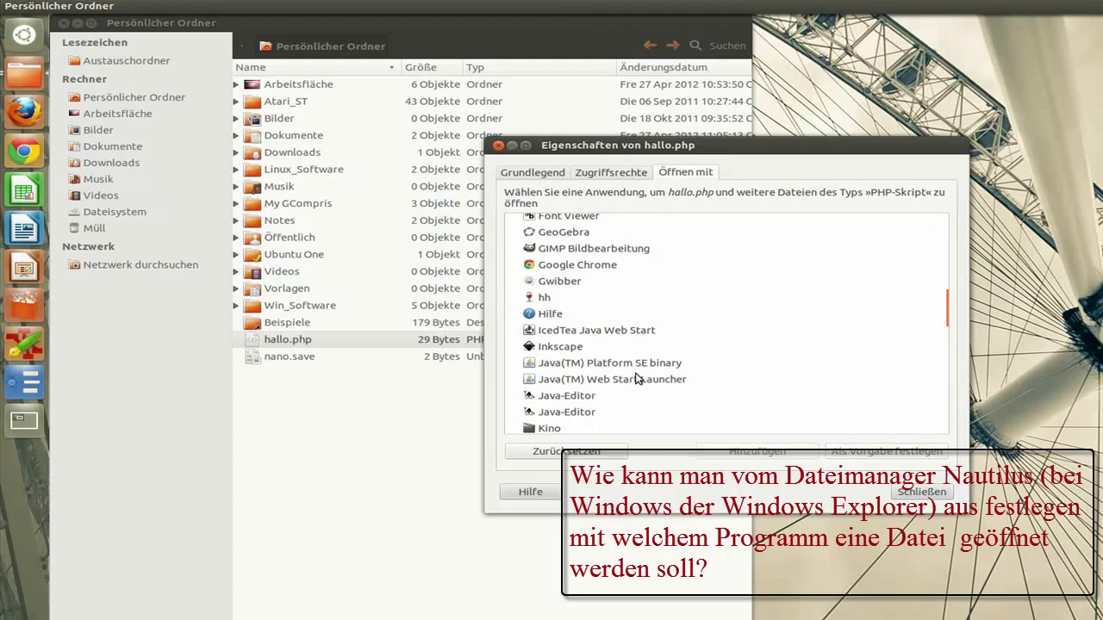
scroll(637, 379, "down", 4)
scroll(638, 379, "up", 12)
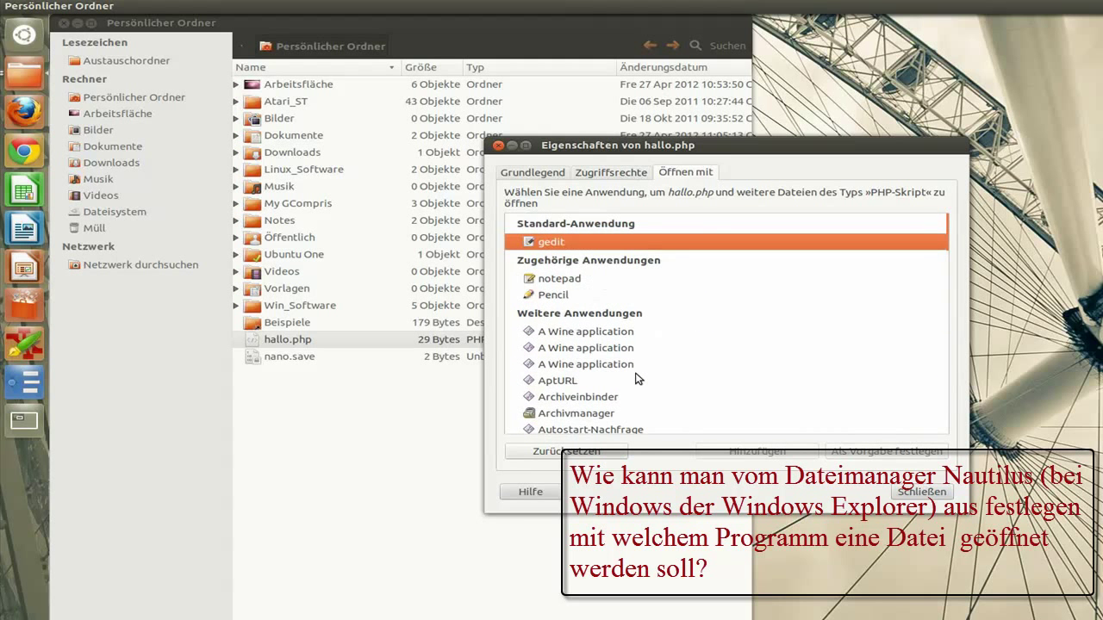
left_click(910, 496)
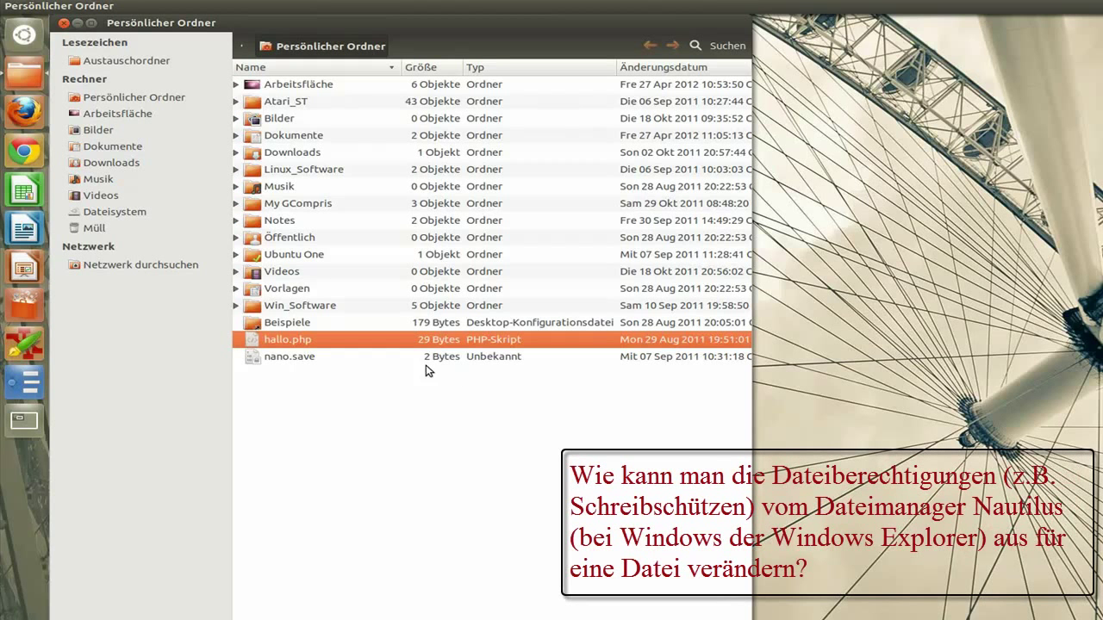
Open the access rights of hallo.php and check the owner's access choices, keeping Lesen und schreiben
right_click(289, 346)
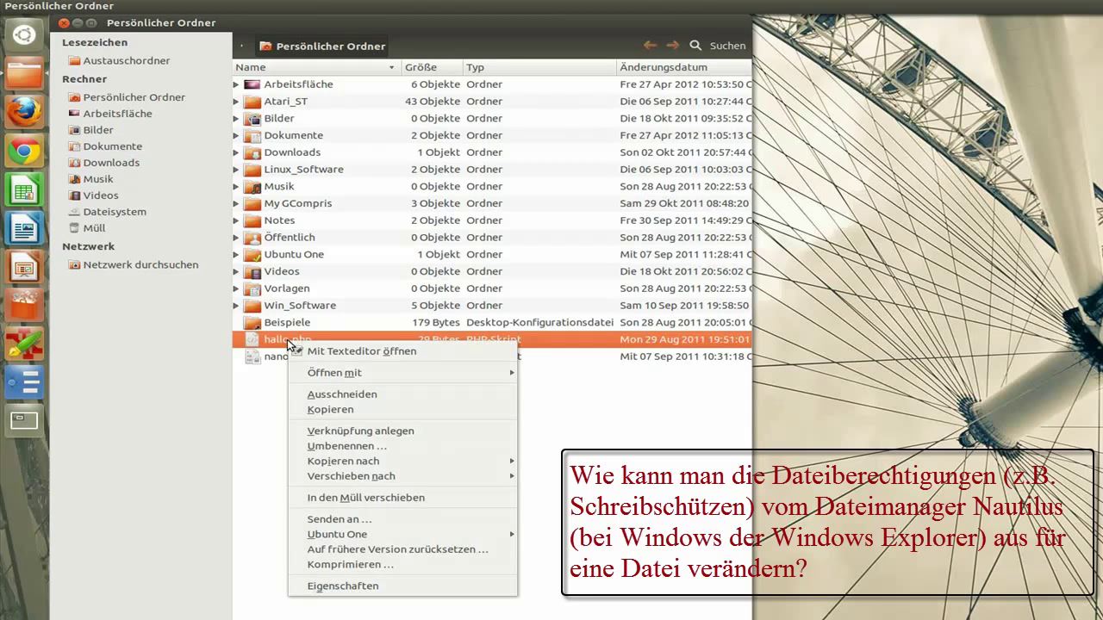
left_click(351, 587)
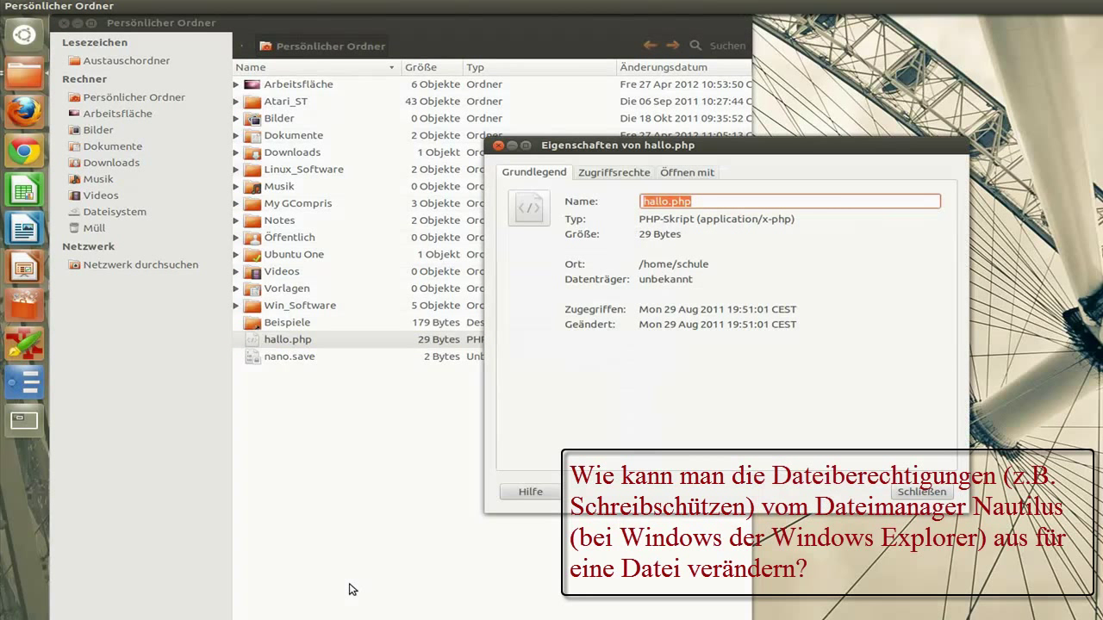
left_click(612, 174)
left_click(635, 222)
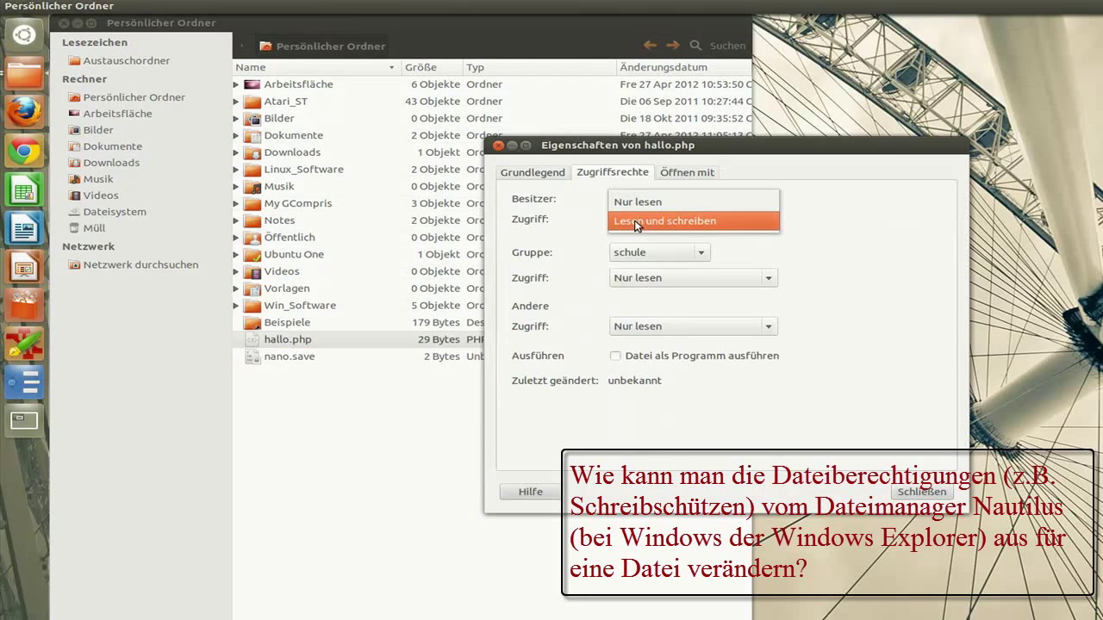
left_click(653, 220)
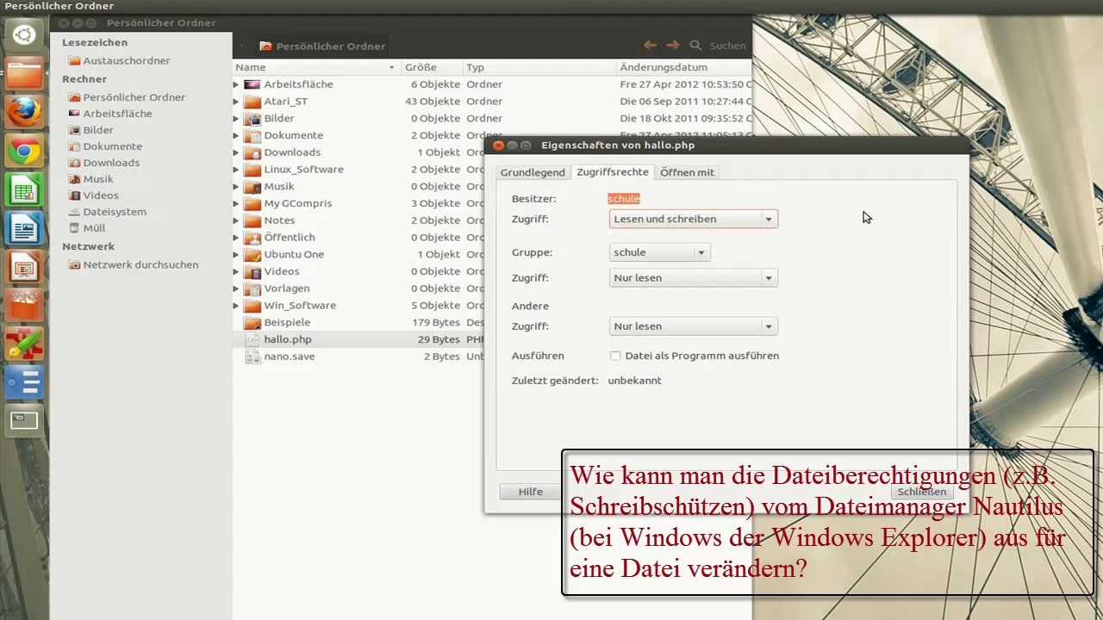
Look through the available groups for hallo.php without choosing another one, and close the properties
left_click(704, 253)
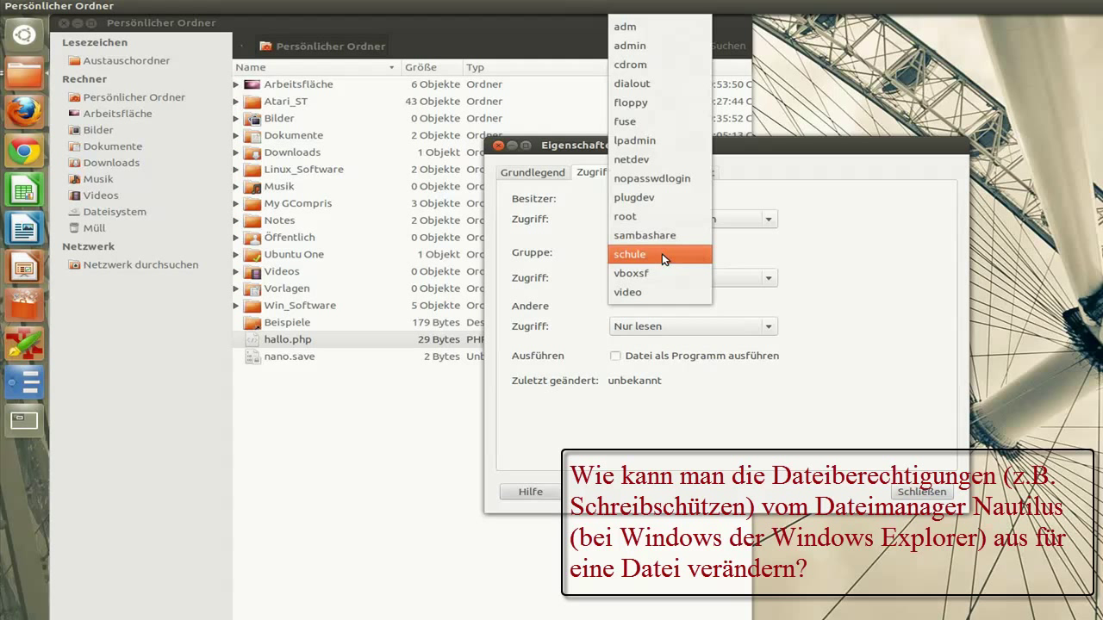
left_click(877, 261)
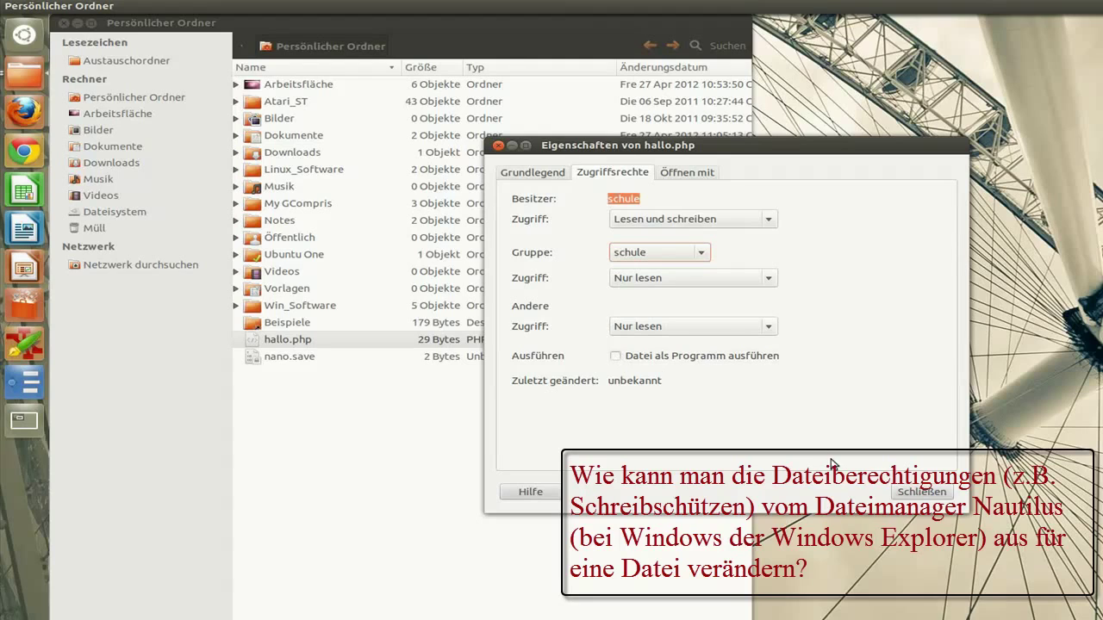
left_click(929, 500)
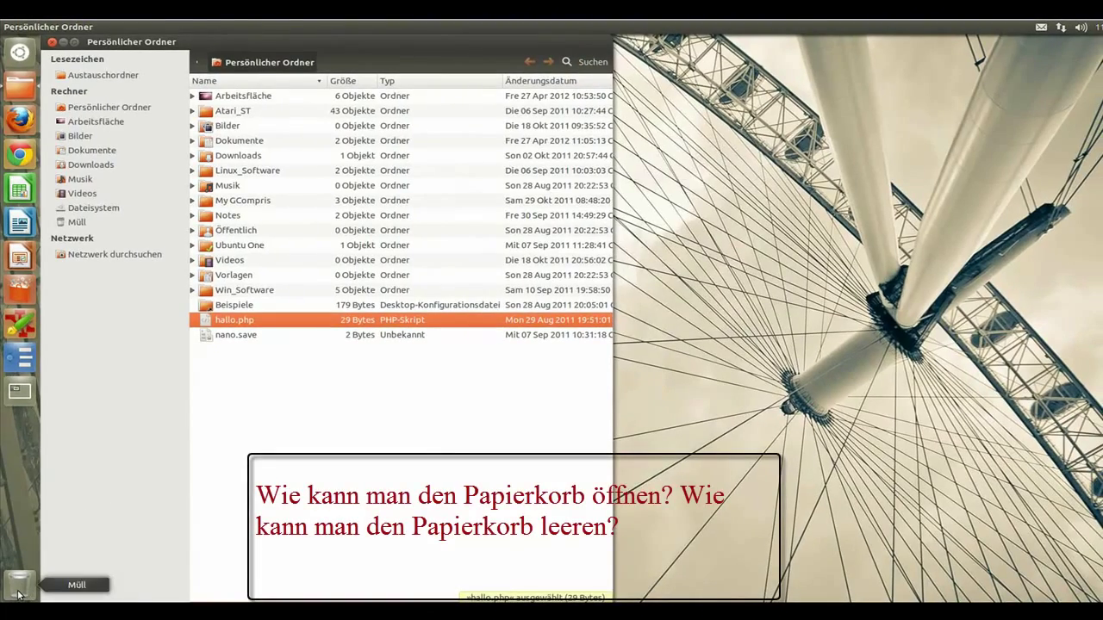
Open the trash to view its contents and show the command for emptying it
left_click(18, 587)
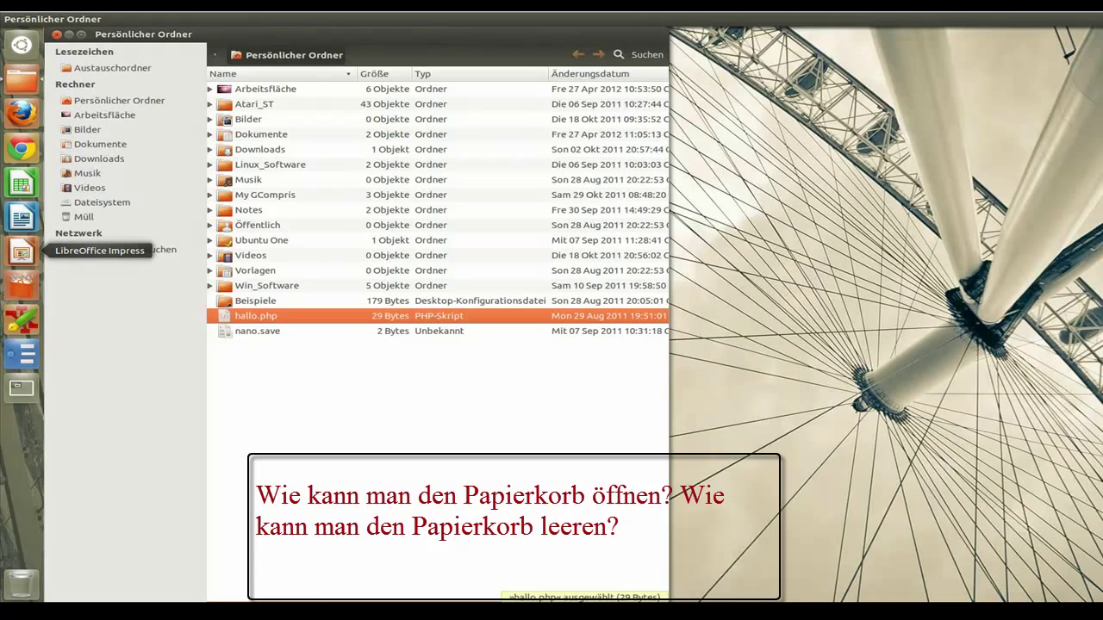
right_click(22, 585)
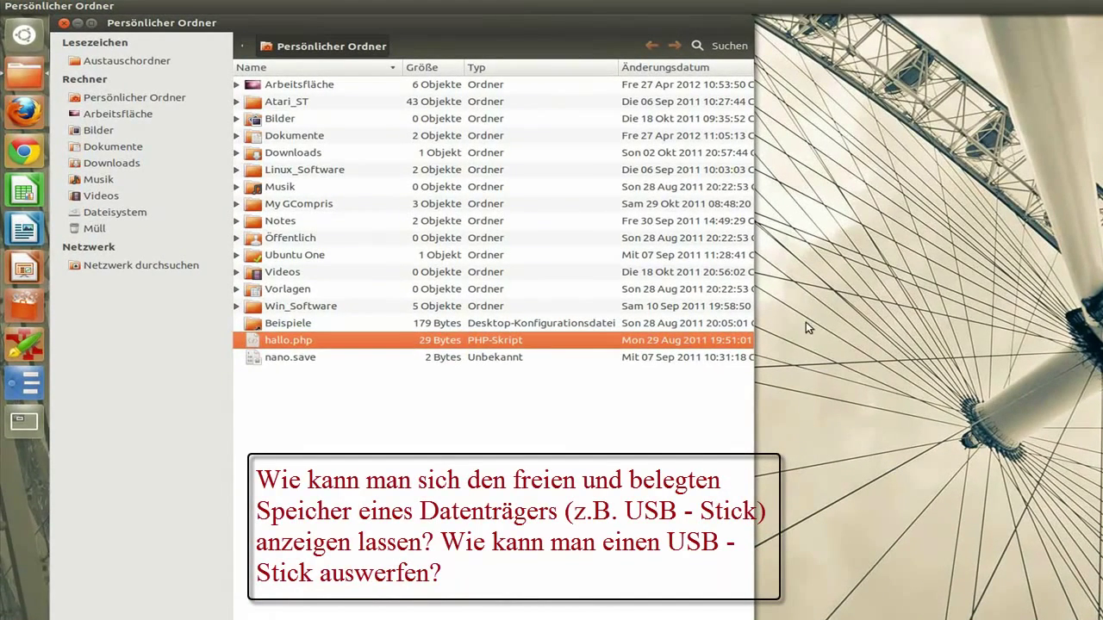
Close the home folder, open Systemüberwachung from the Dash, and view the free and used space of the file systems
left_click(64, 24)
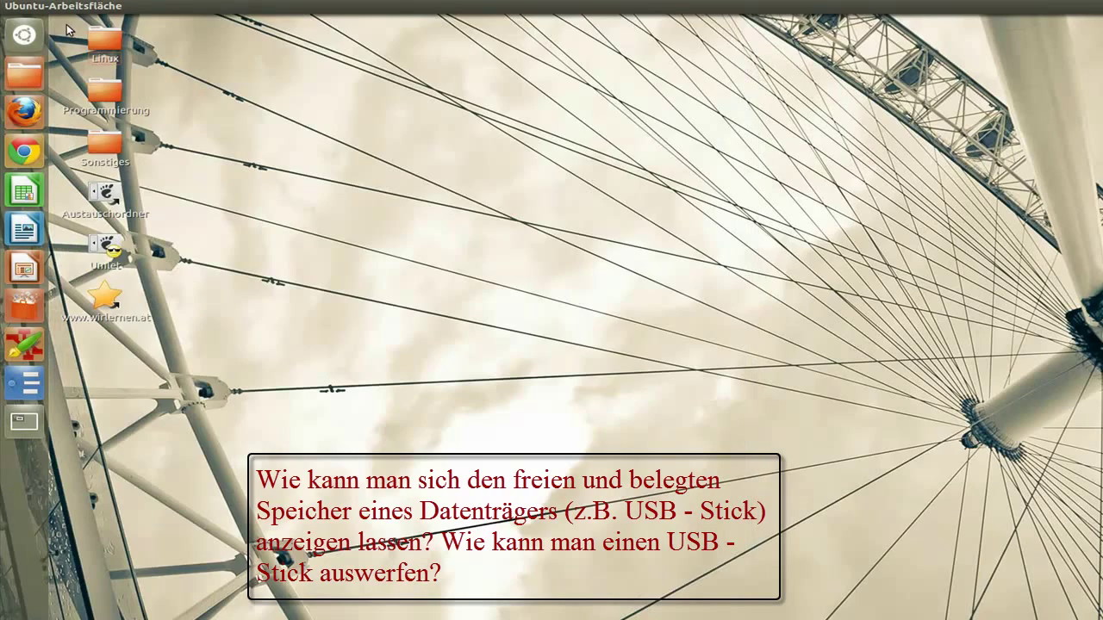
left_click(24, 36)
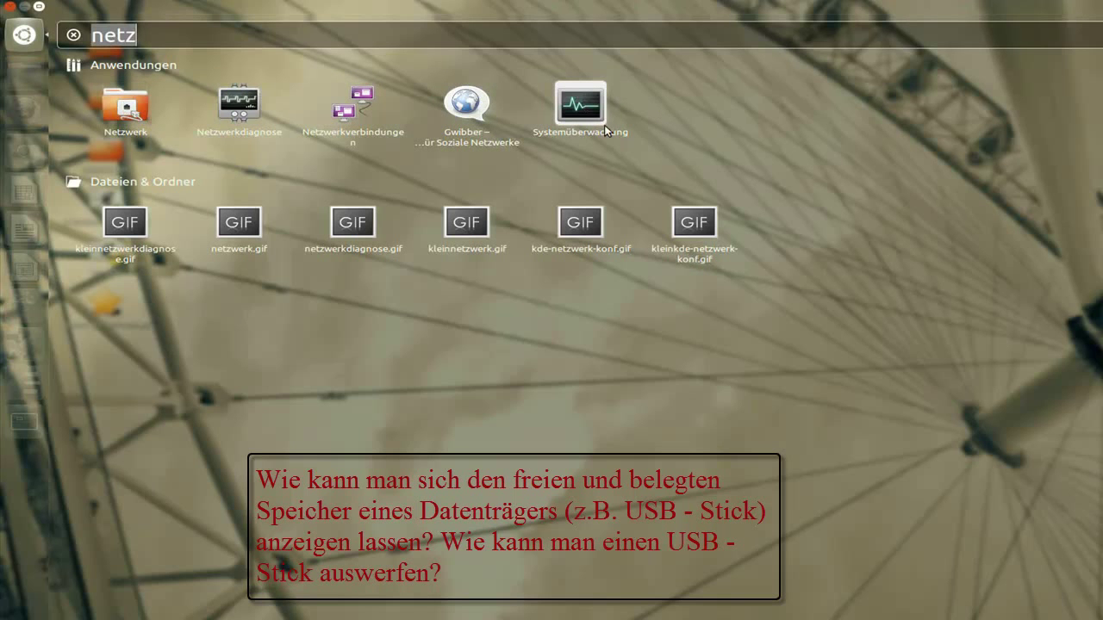
left_click(583, 105)
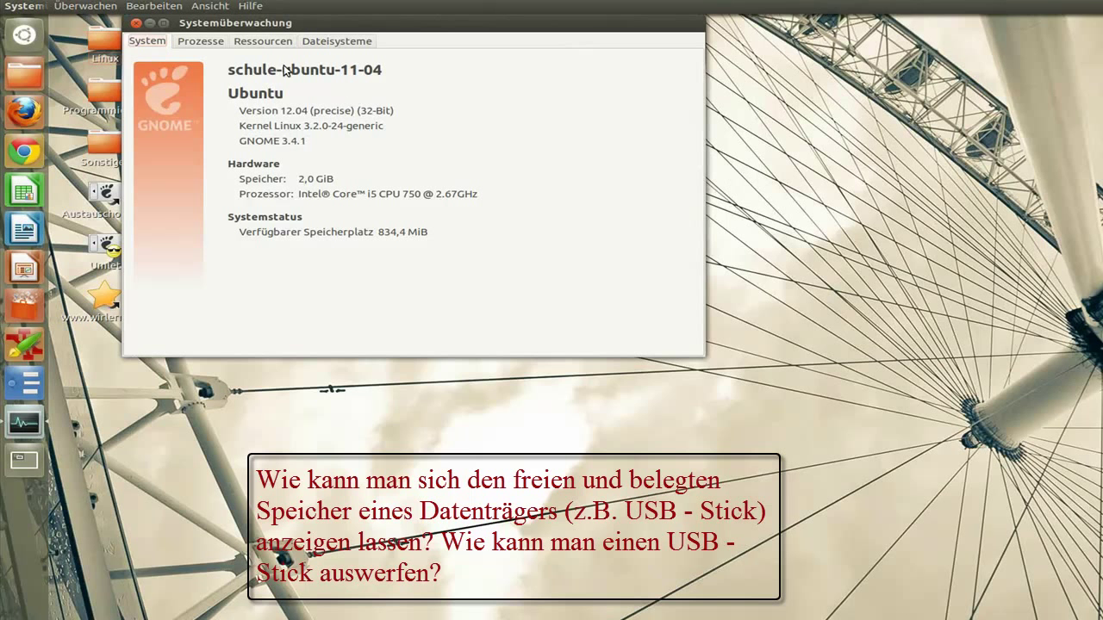
left_click(265, 43)
left_click(345, 44)
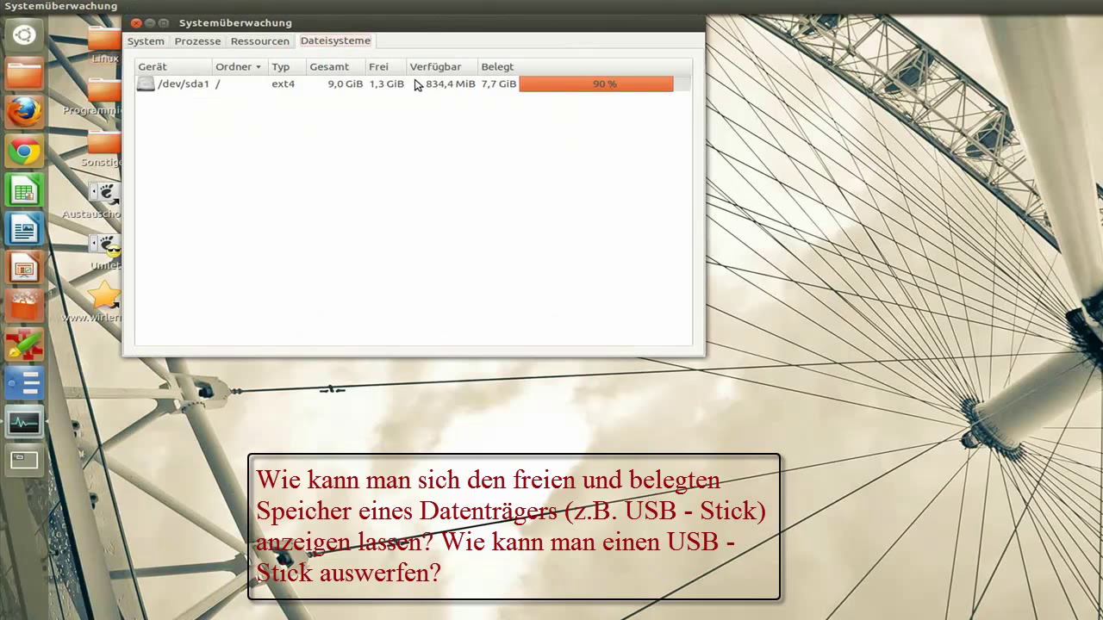
Look through the resources, processes and system information in Systemüberwachung, and close it
left_click(274, 47)
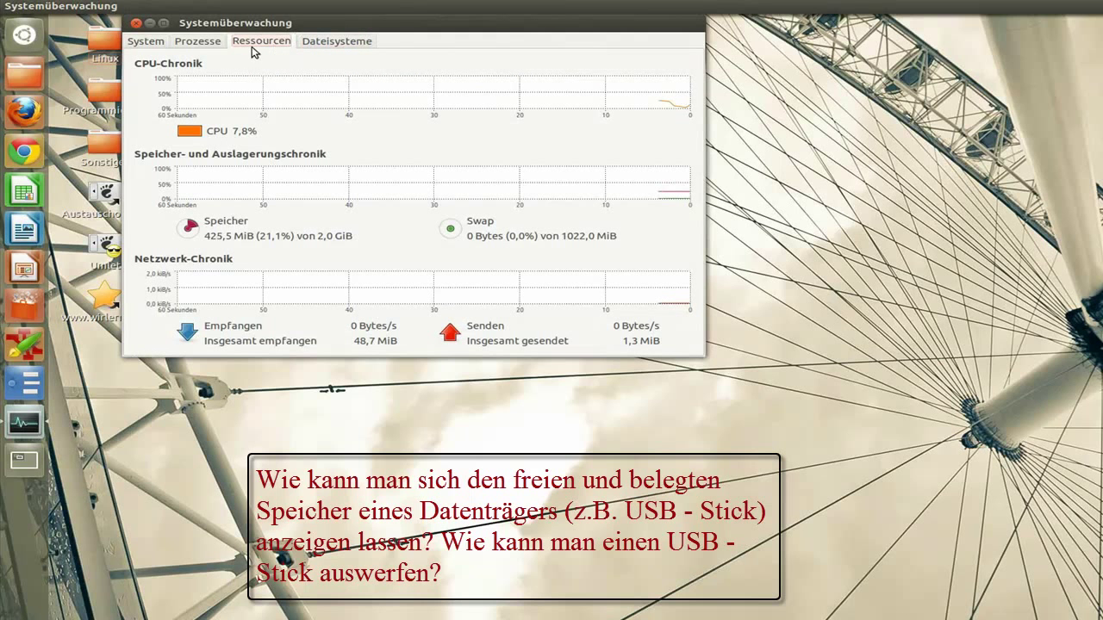
left_click(212, 47)
left_click(151, 47)
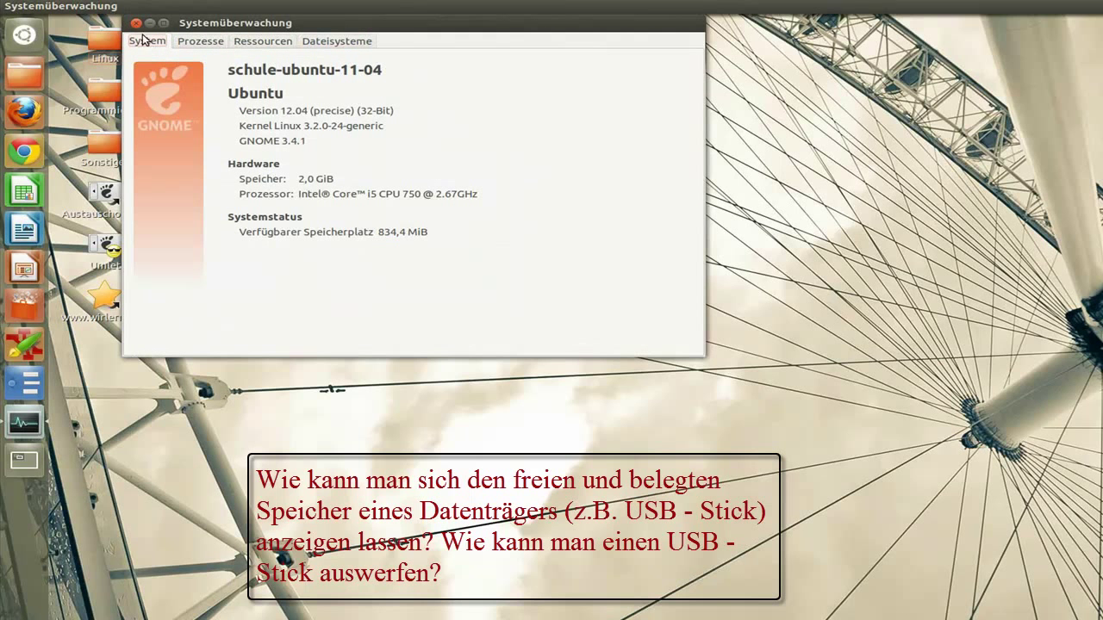
left_click(136, 23)
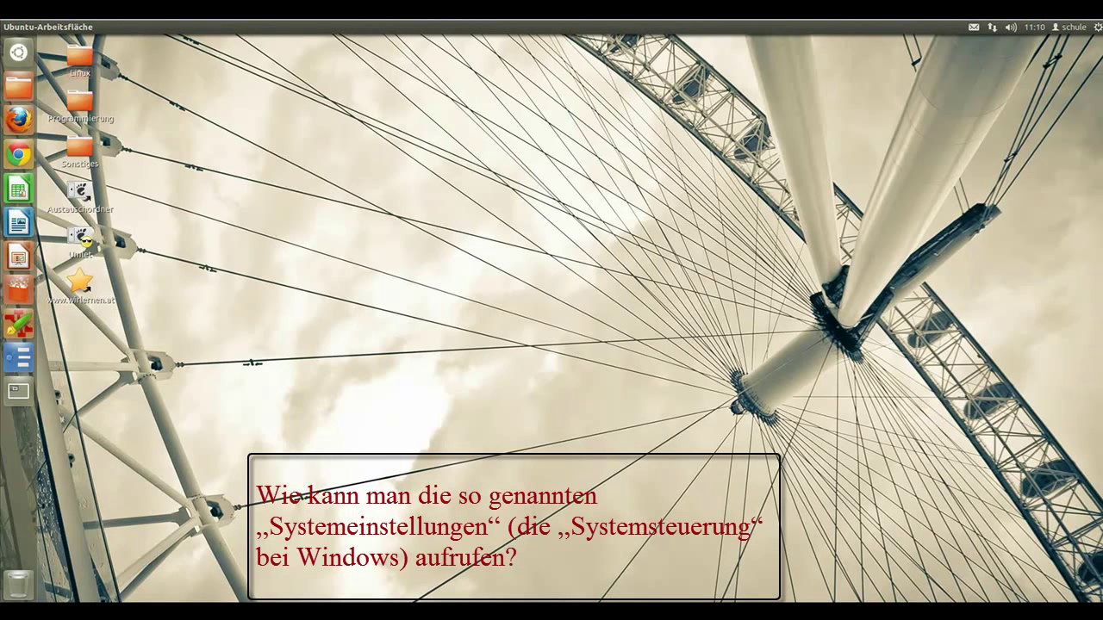
Open Systemeinstellungen to view the available settings categories, and close it
left_click(1098, 27)
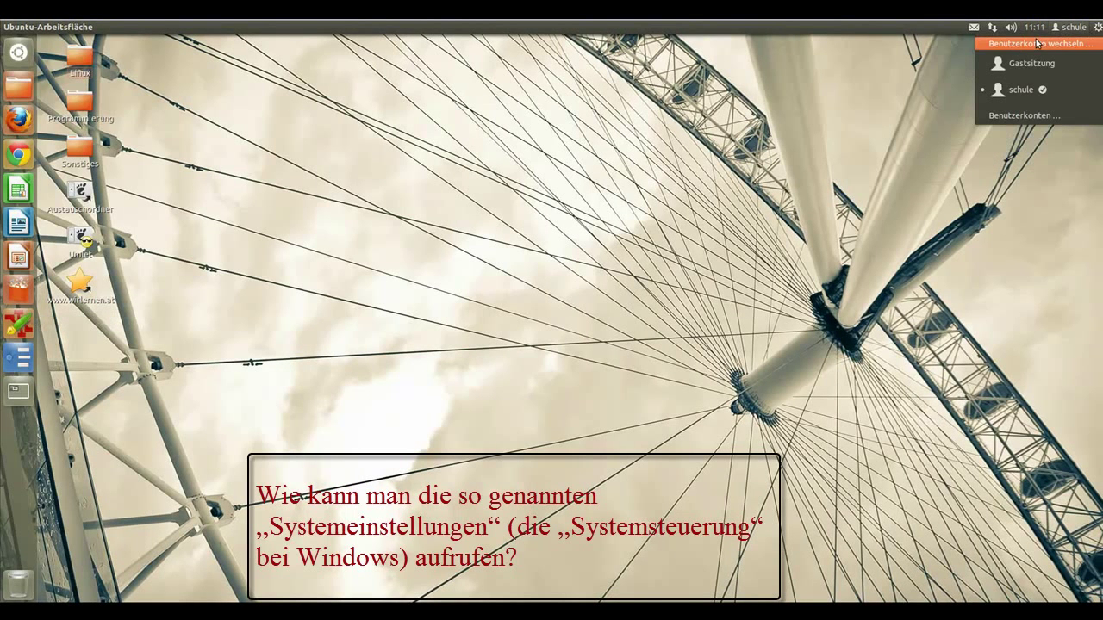
left_click(1084, 45)
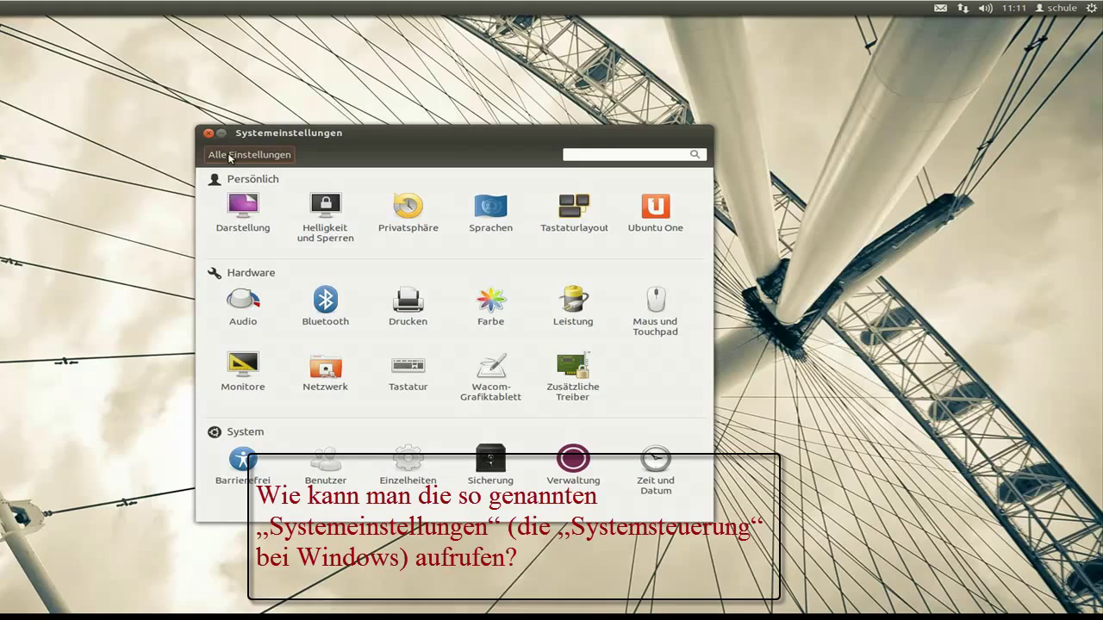
left_click(209, 134)
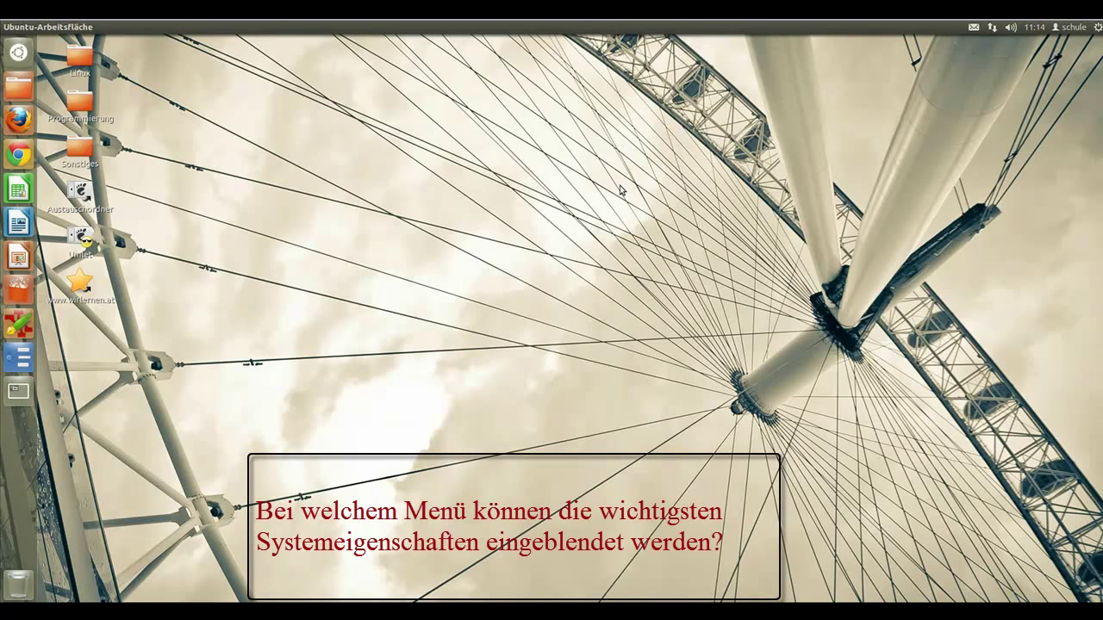
Search the Dash for "system" and launch Systemüberwachung from the results
left_click(26, 56)
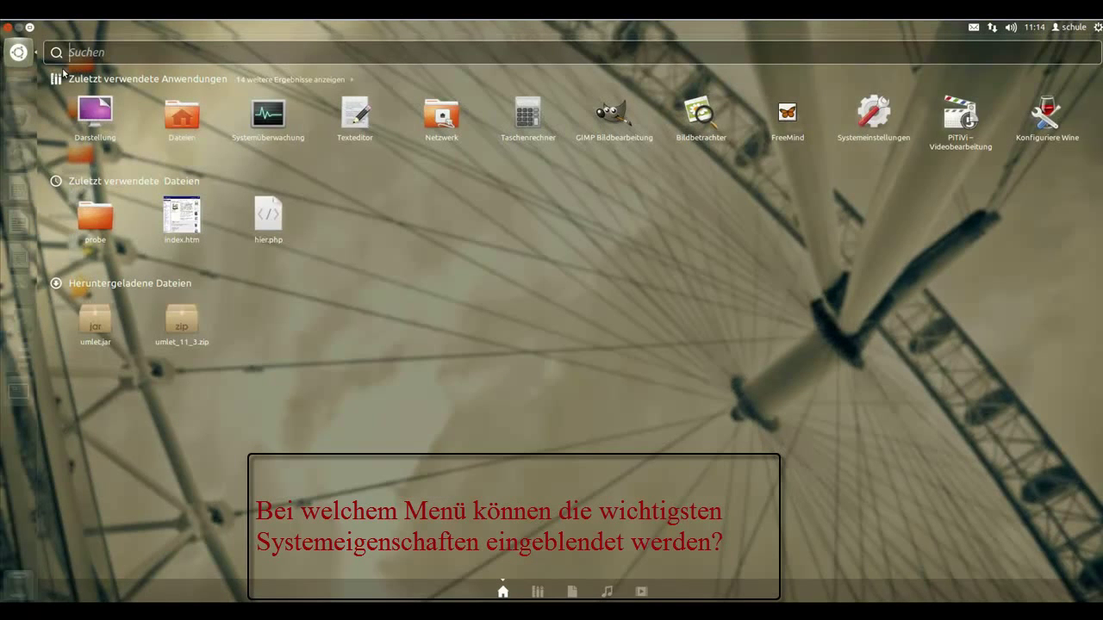
type("sste")
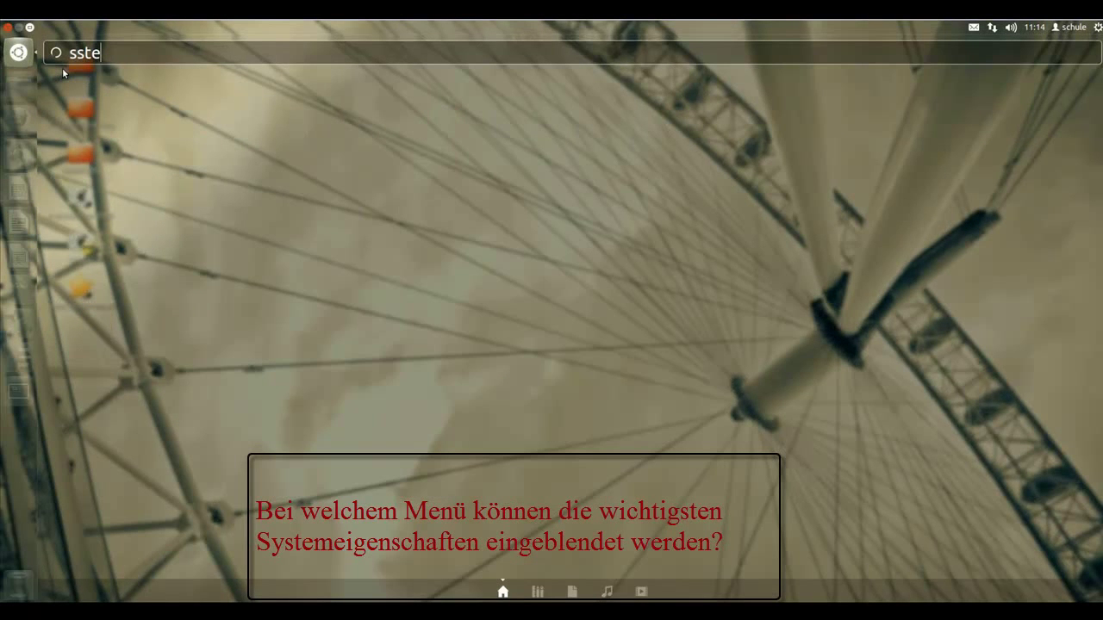
key("BackSpace")
key("BackSpace")
key("BackSpace")
key("BackSpace")
type("ystem")
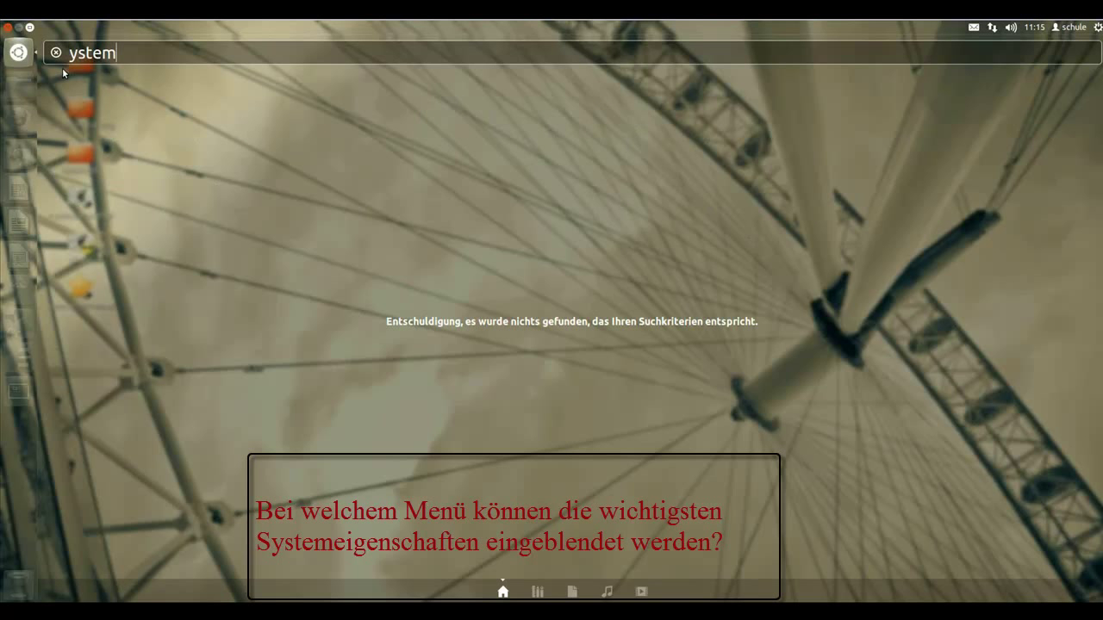
key("Home")
type("s")
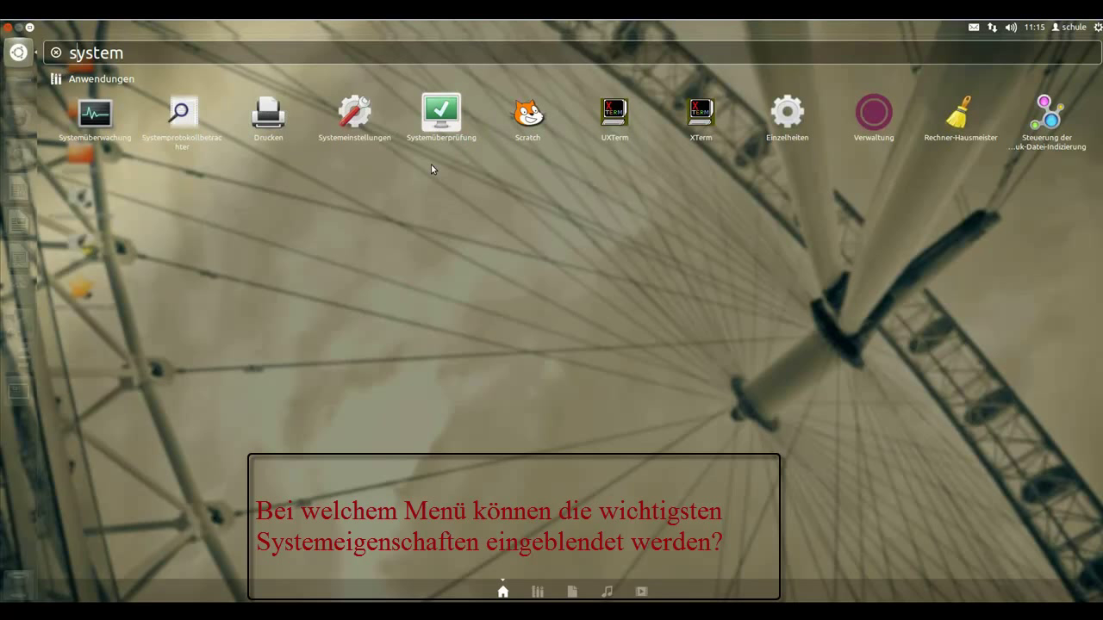
key("Return")
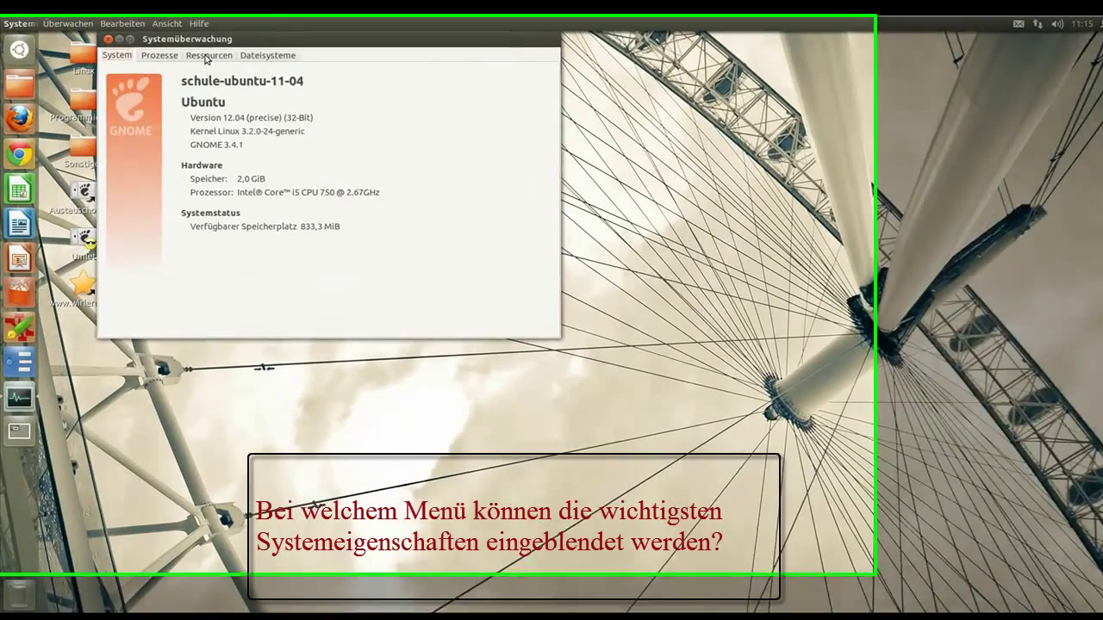
Examine the processes, file systems, resource usage and main system properties in Systemüberwachung, and close it
left_click(153, 58)
left_click(200, 57)
left_click(187, 42)
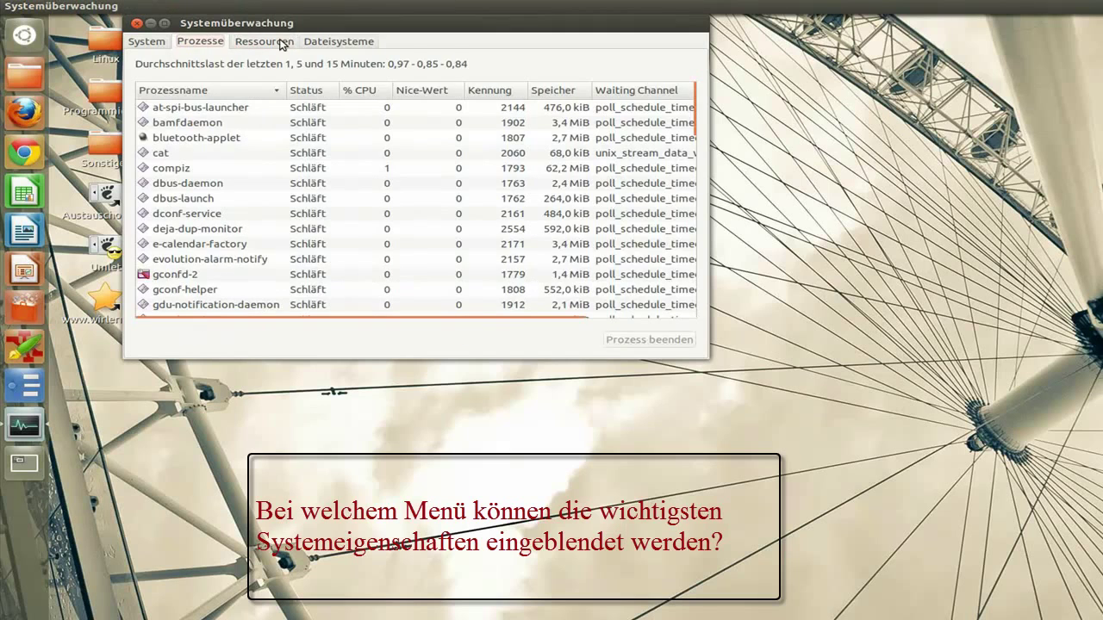
left_click(321, 42)
left_click(267, 43)
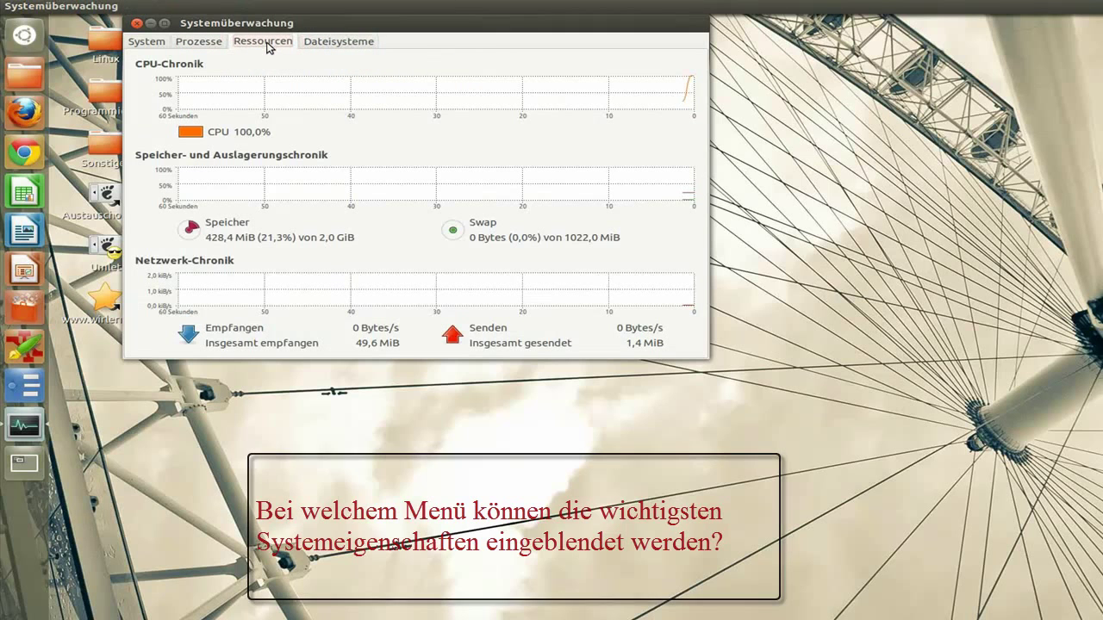
left_click(204, 42)
left_click(146, 43)
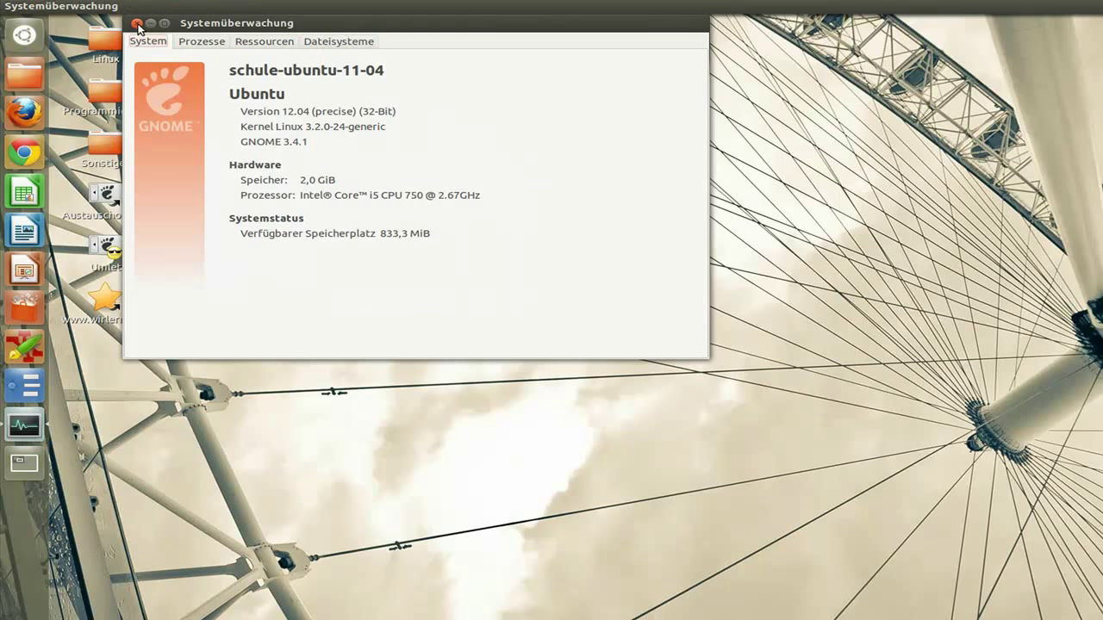
left_click(136, 25)
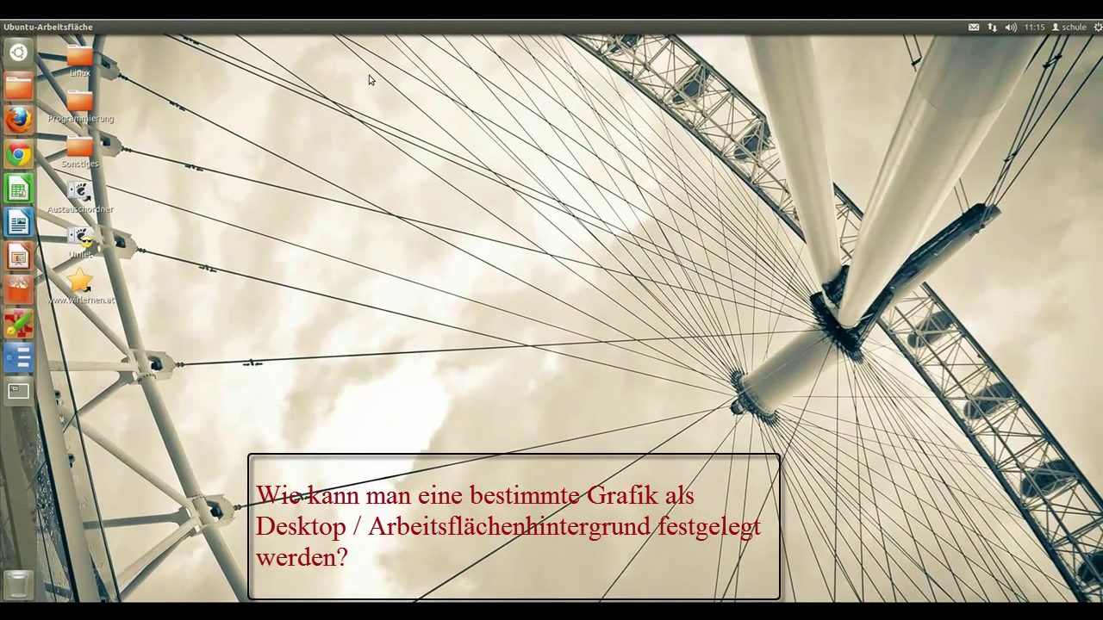
Open the desktop background settings, view the Farben und Farbverläufe choices, and return to Hintergrundbilder
right_click(505, 207)
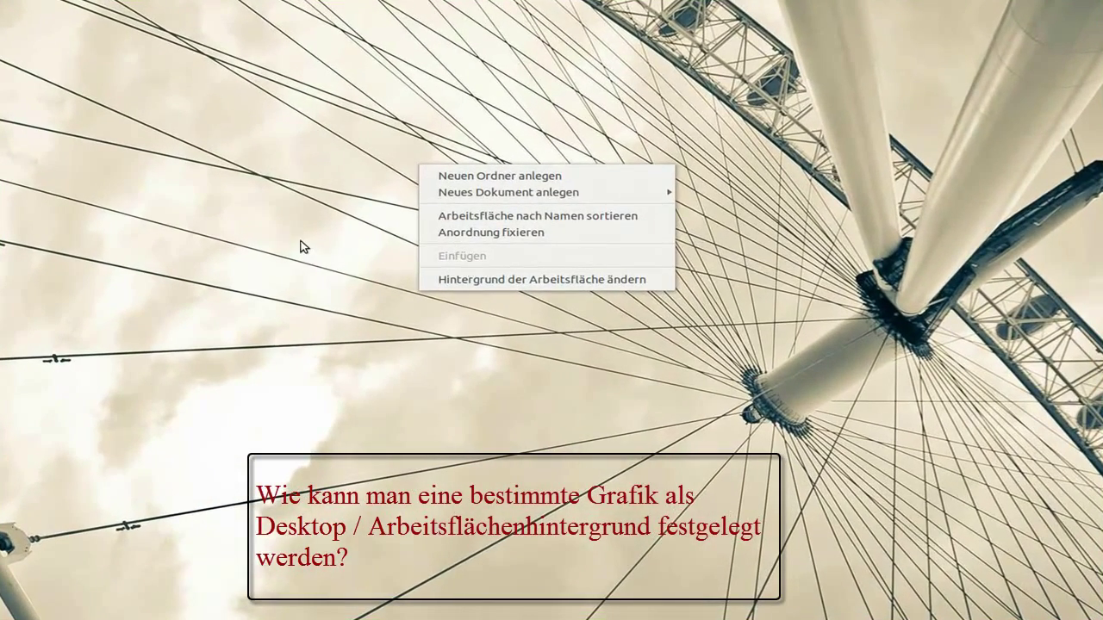
left_click(496, 280)
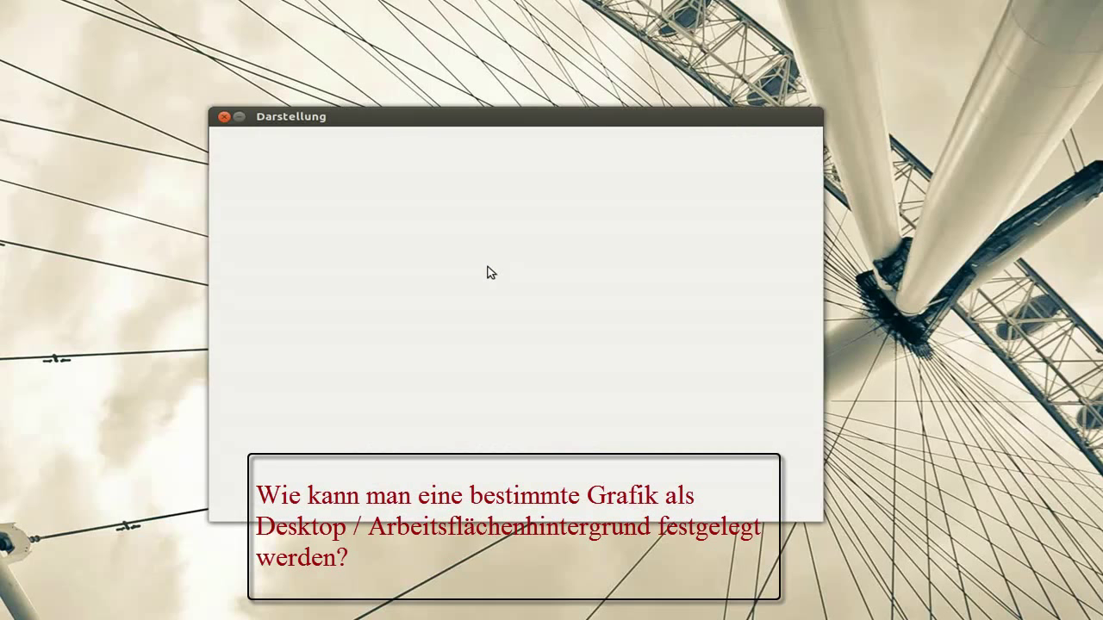
left_click(782, 213)
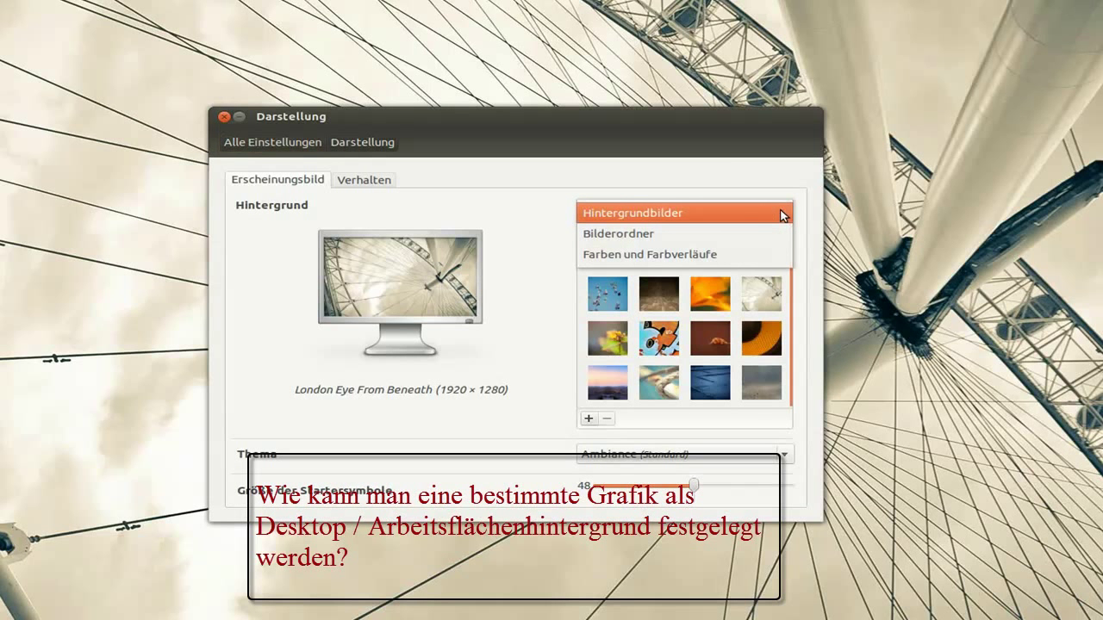
left_click(731, 250)
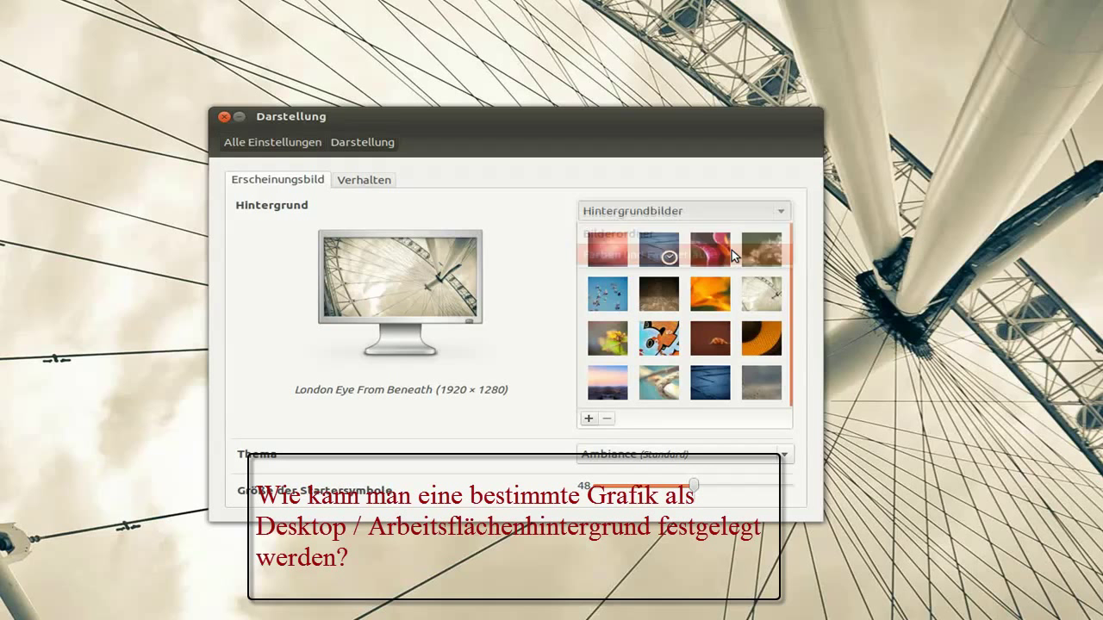
left_click(780, 212)
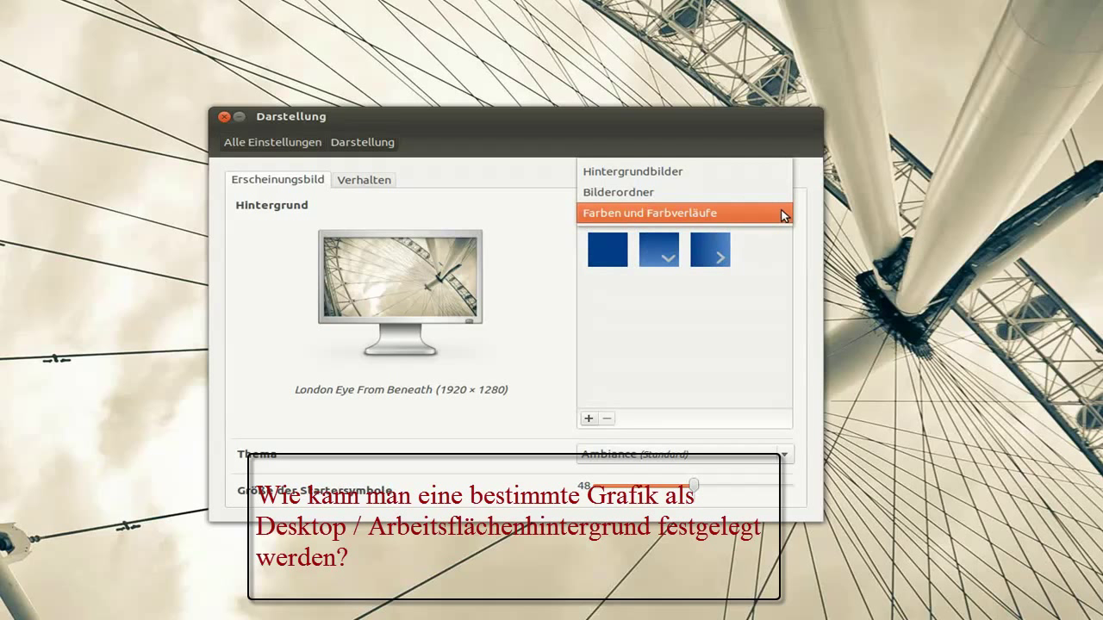
left_click(665, 179)
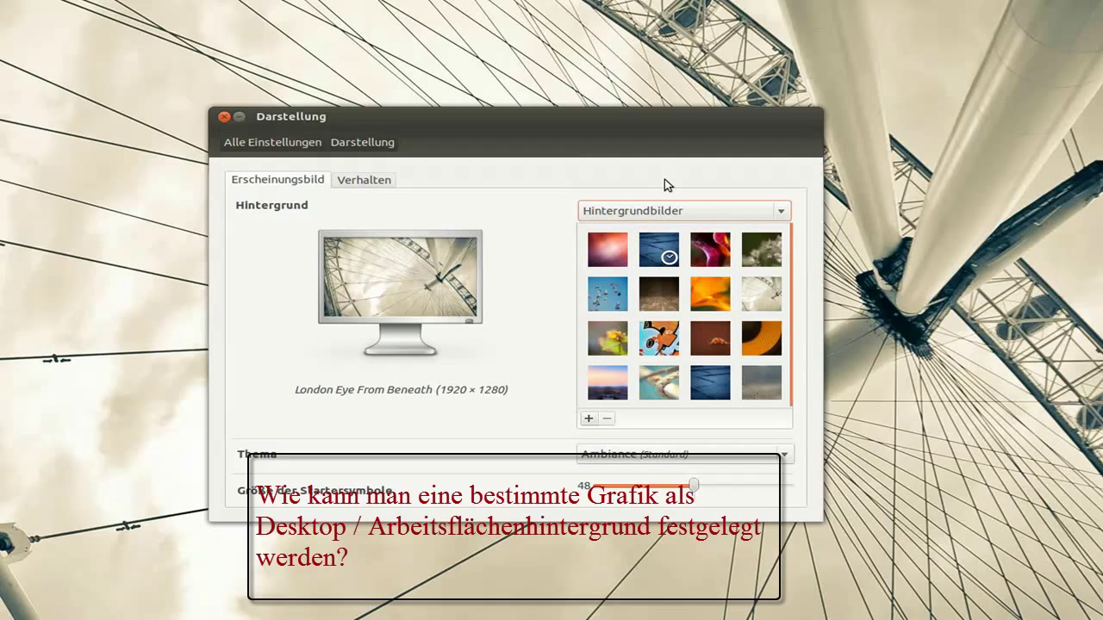
Try the Ubuntu wallpaper, set Twilight Frost as the desktop background, and close the appearance settings
left_click(607, 249)
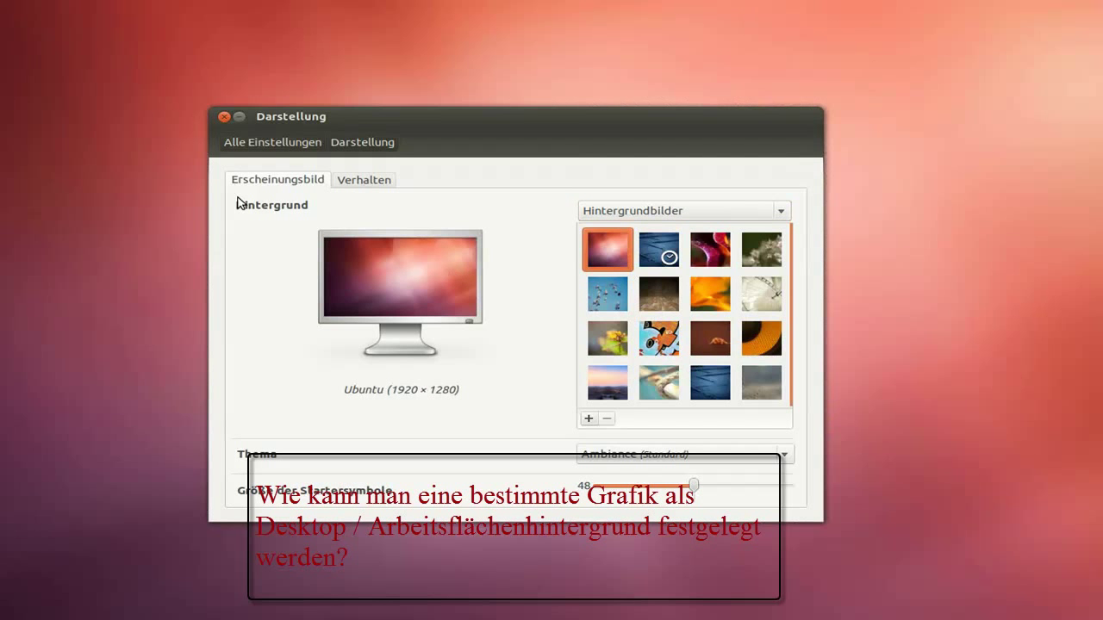
left_click(756, 375)
left_click(712, 386)
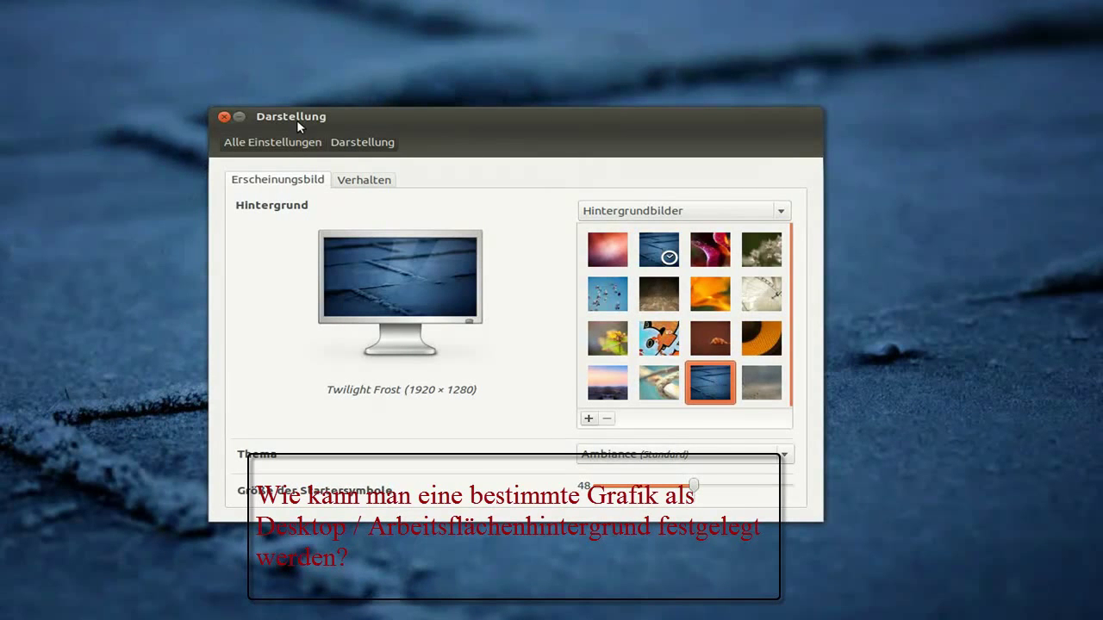
left_click(225, 116)
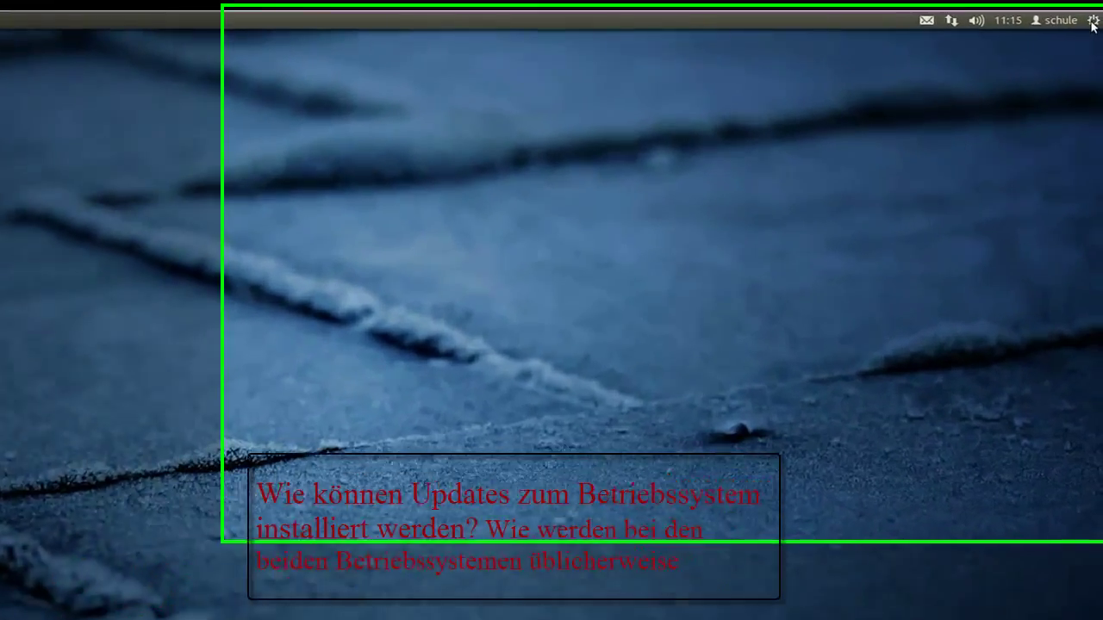
Open Aktualisierungsverwaltung, move aside and dismiss the manual-check notice, view the update controls, and close it without checking for updates
left_click(1098, 27)
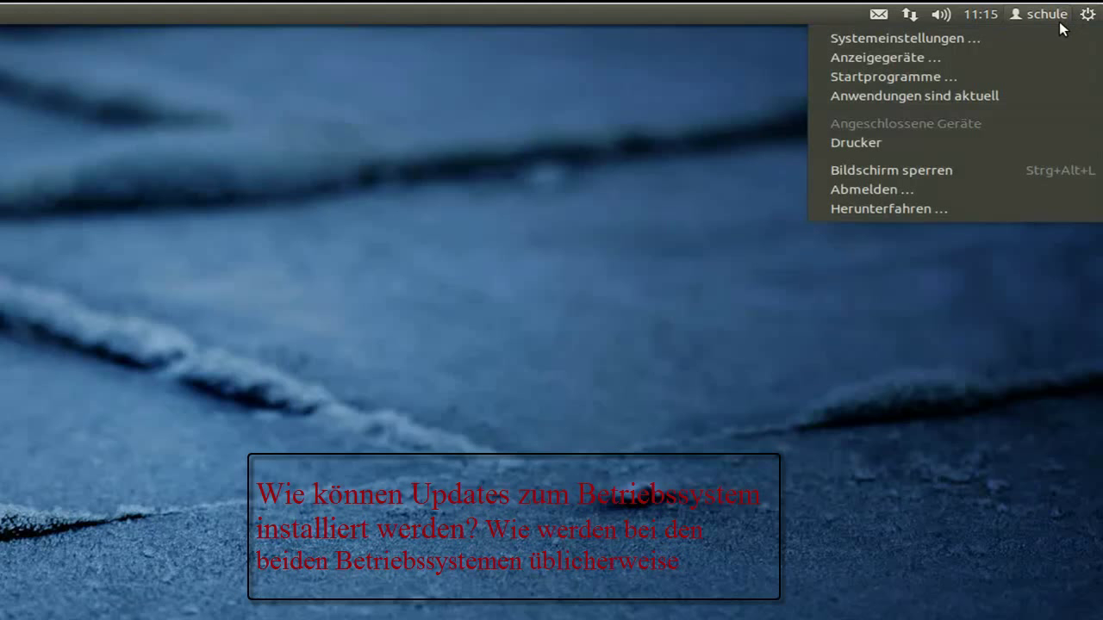
mouse_move(1077, 28)
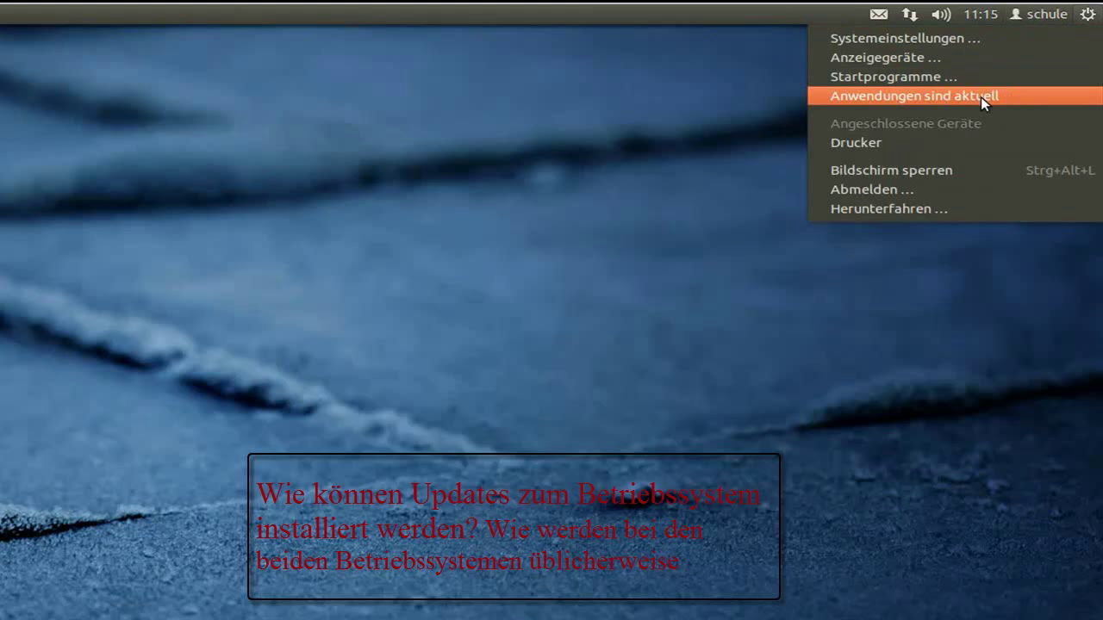
left_click(981, 98)
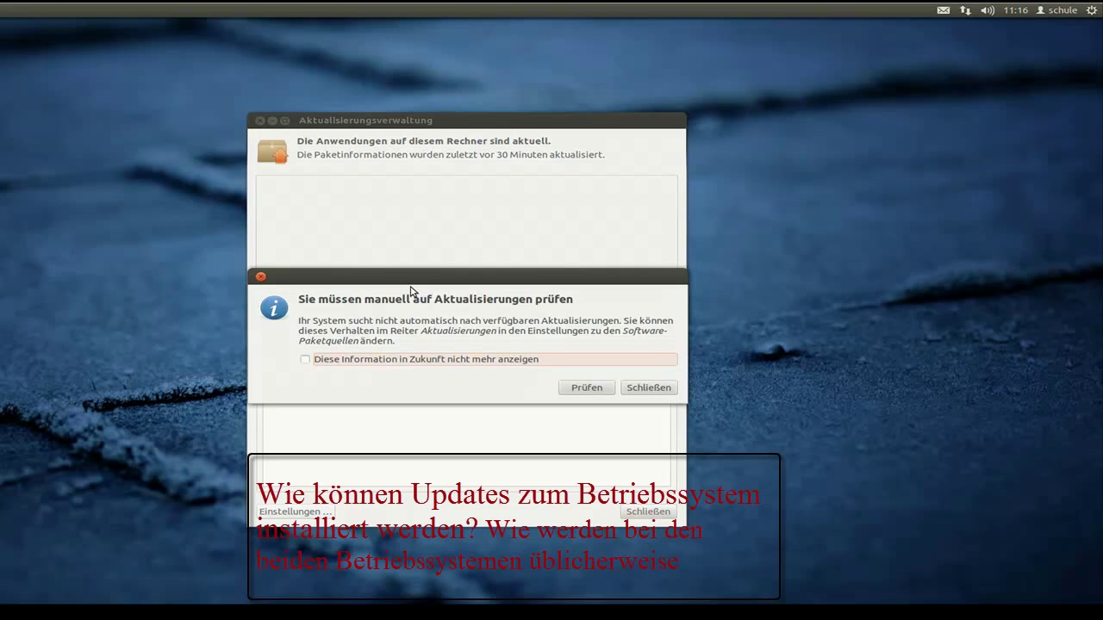
left_click_drag(410, 291, 593, 113)
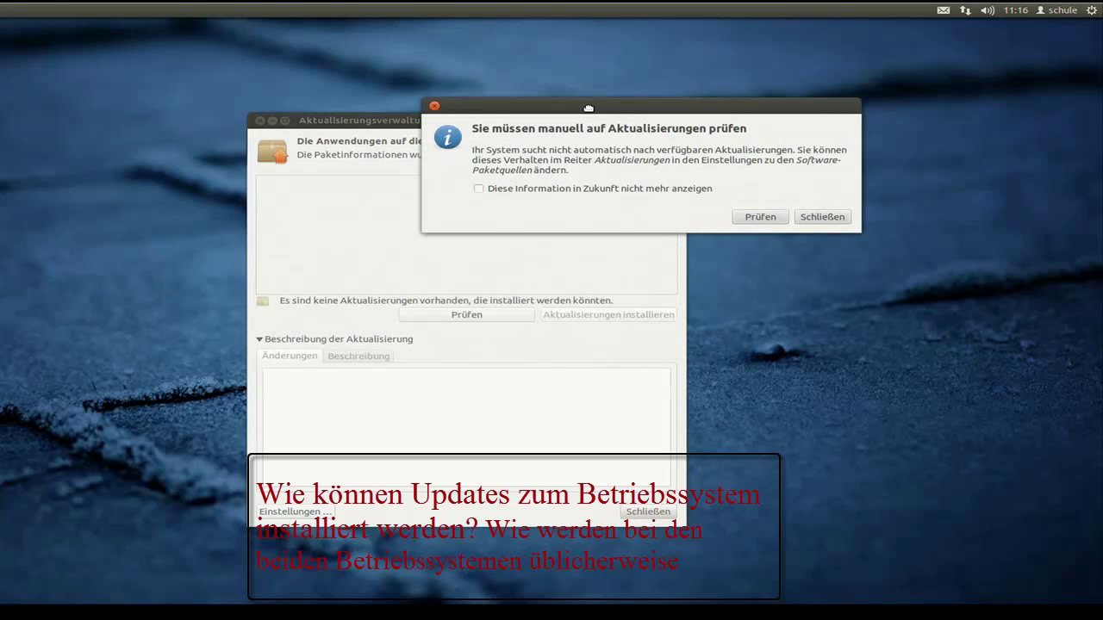
left_click(823, 214)
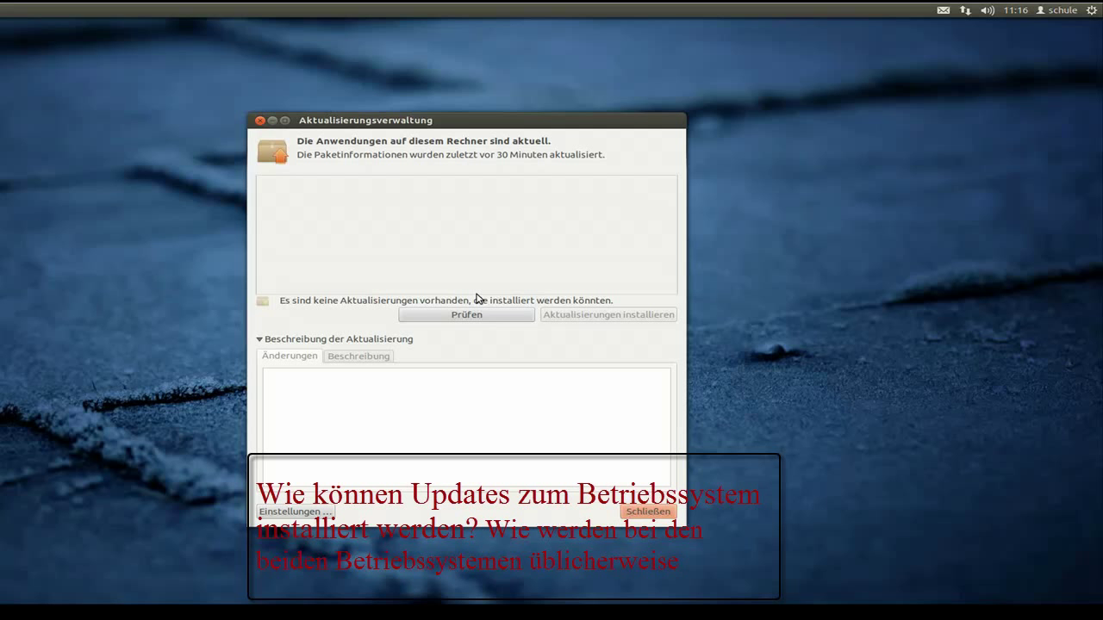
left_click(259, 121)
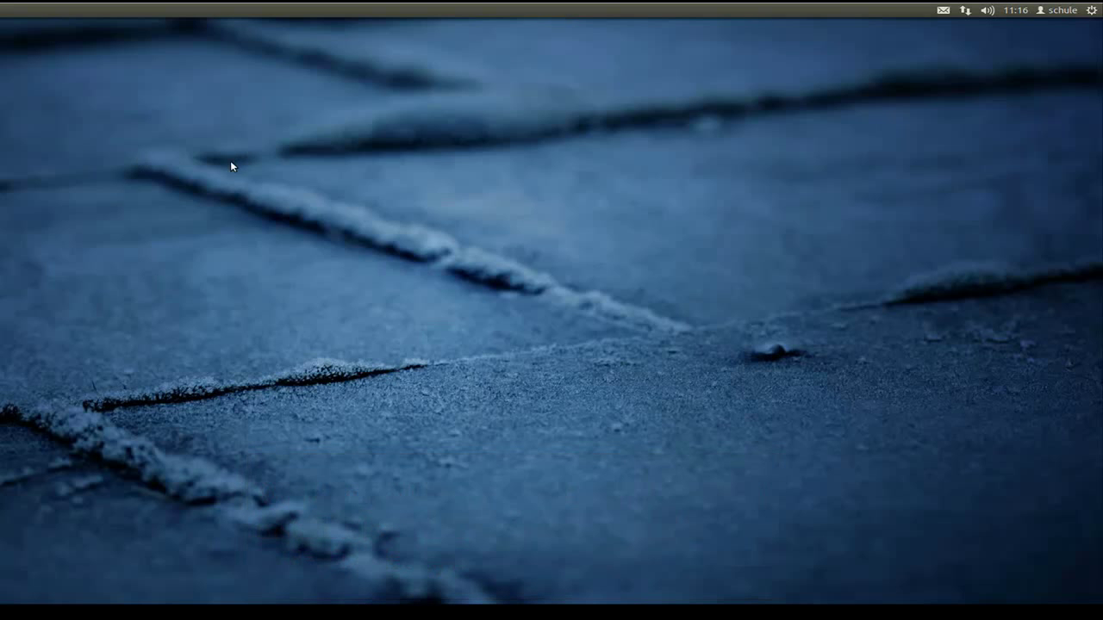
Open the Herunterfahren options from the system menu to reach the restart choice
left_click(1093, 11)
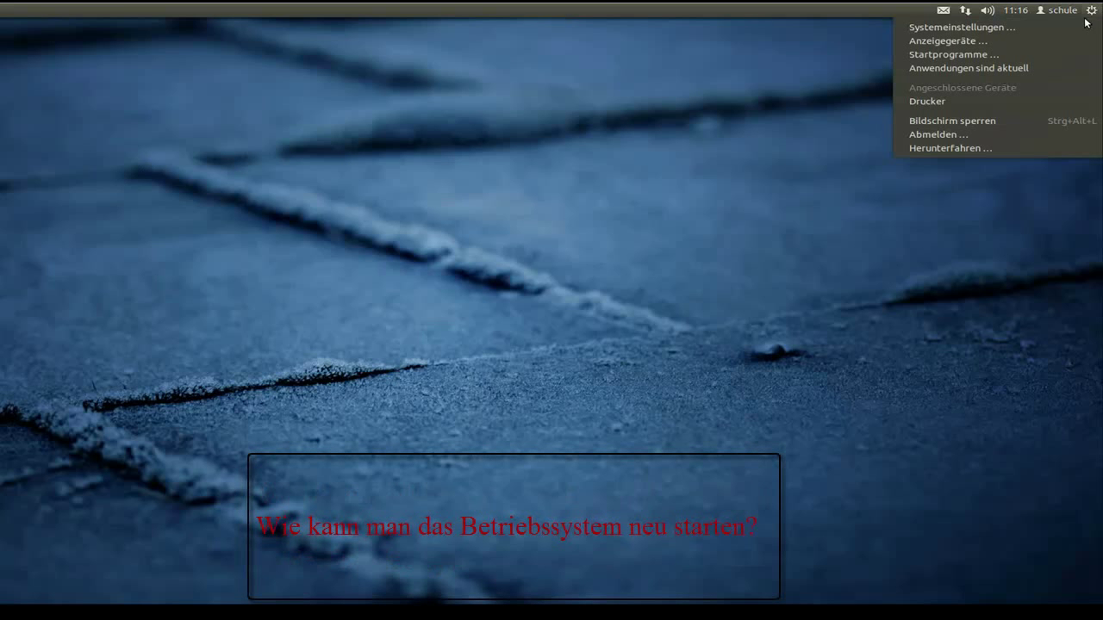
left_click(953, 148)
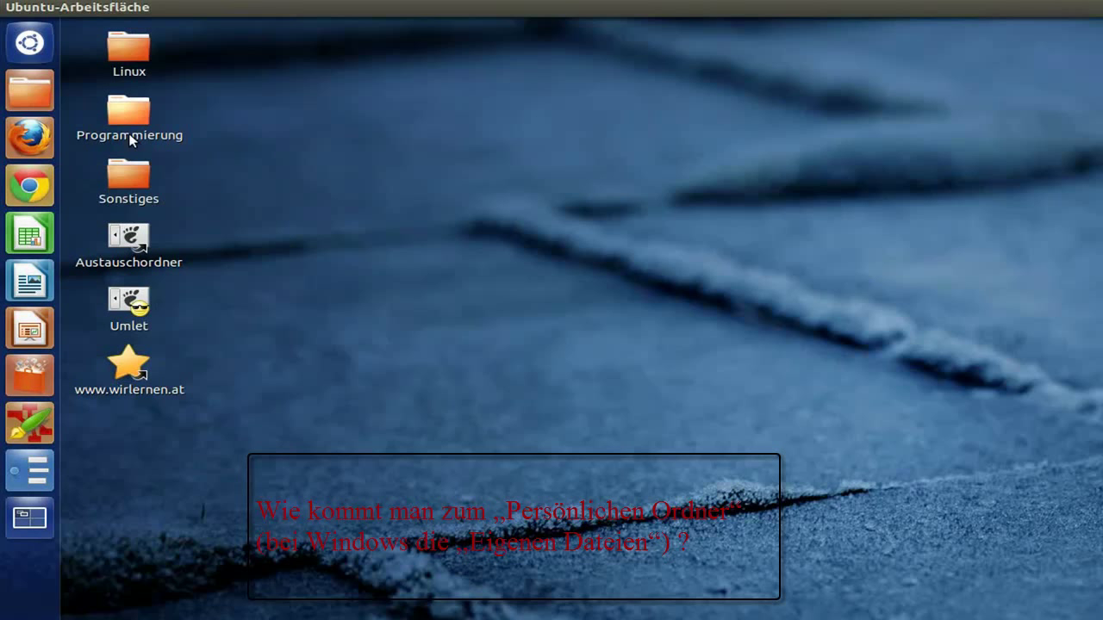
Open Persönlicher Ordner through the options of the launcher's folder entry, and close its window
right_click(32, 91)
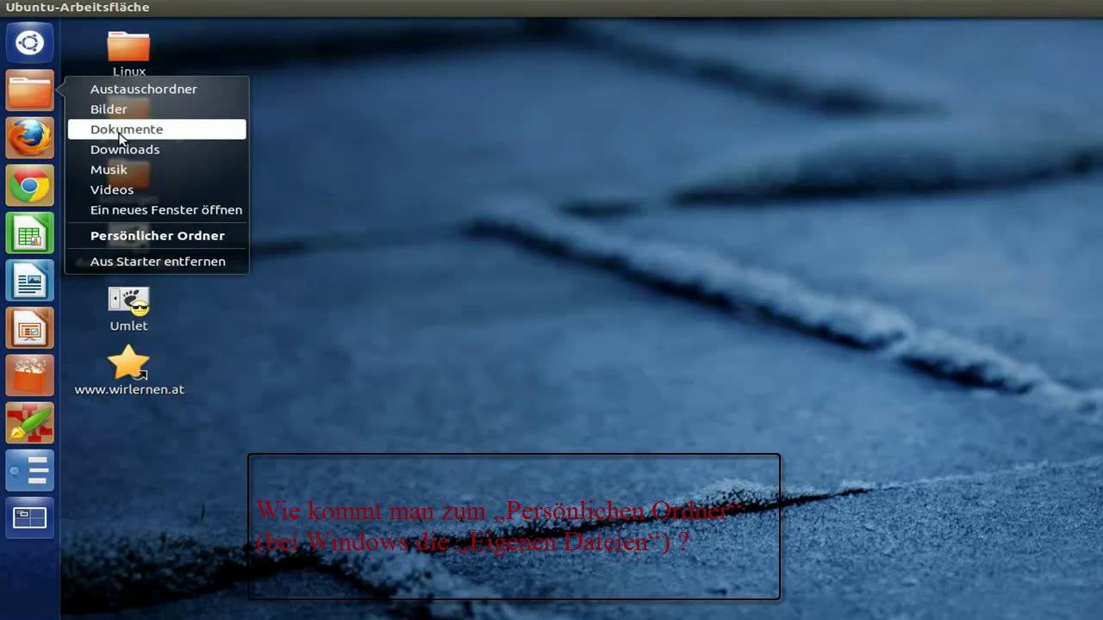
left_click(148, 236)
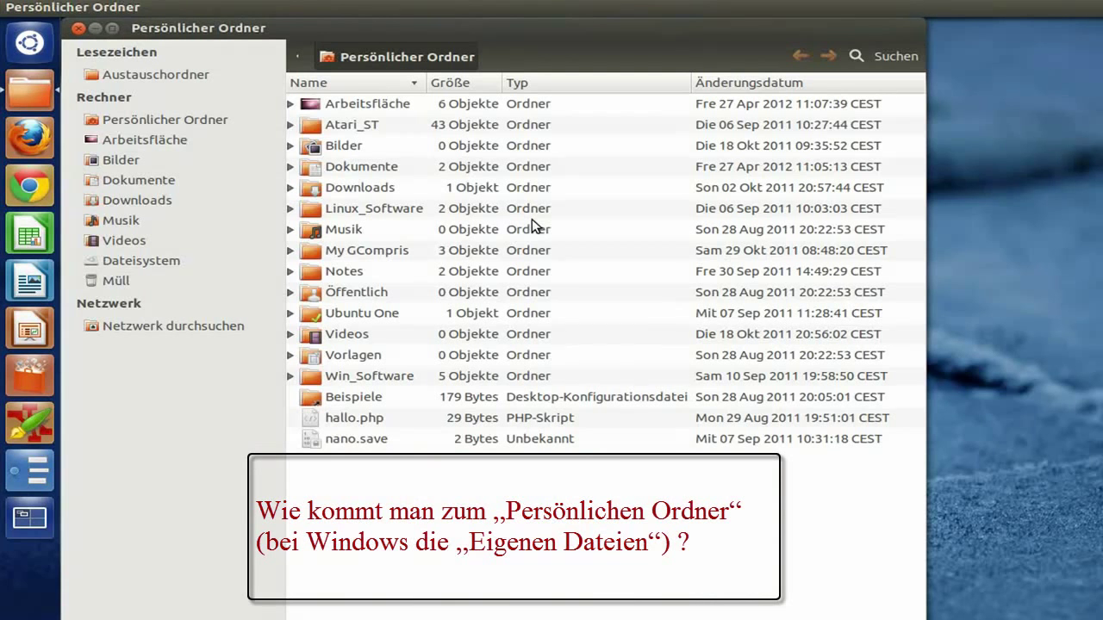
left_click(78, 27)
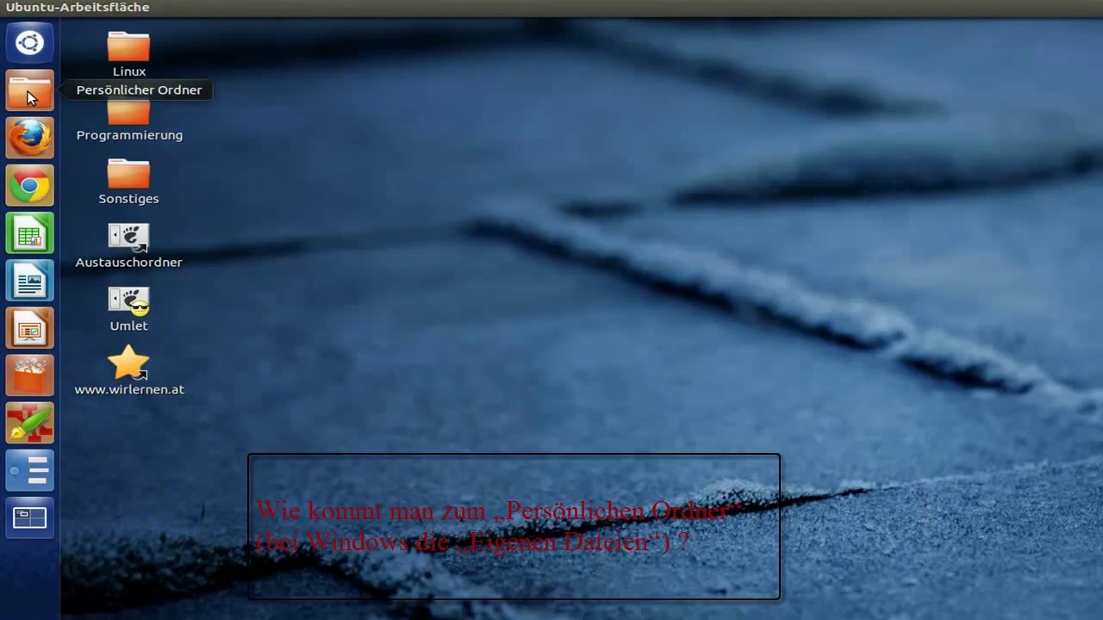
Open Persönlicher Ordner directly from the launcher, view the contents of Arbeitsfläche, and close the file window
left_click(28, 91)
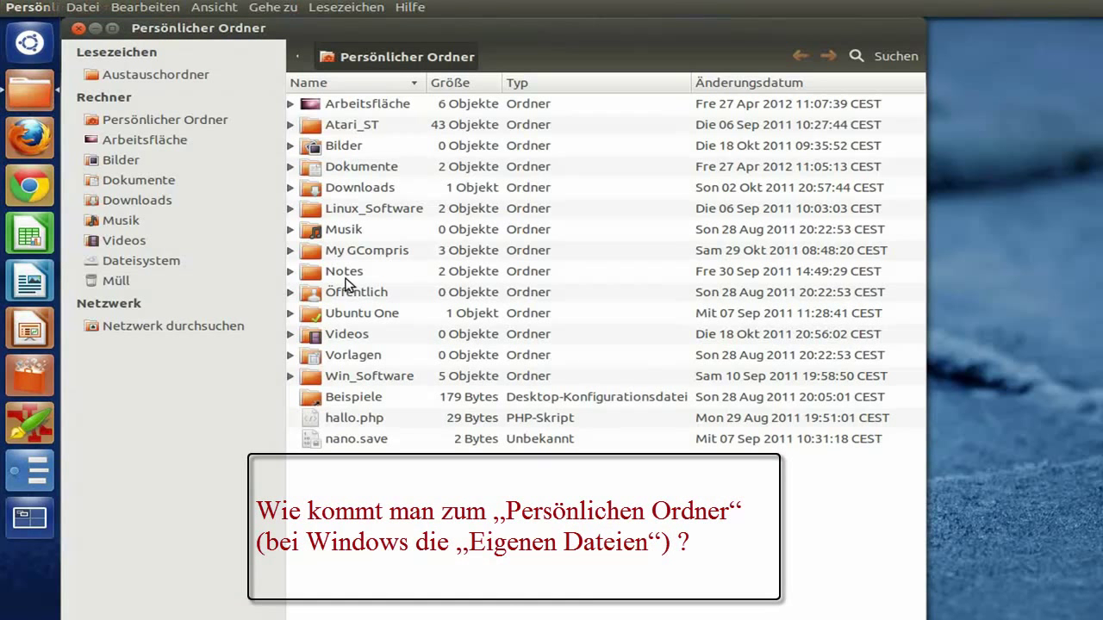
left_click(170, 118)
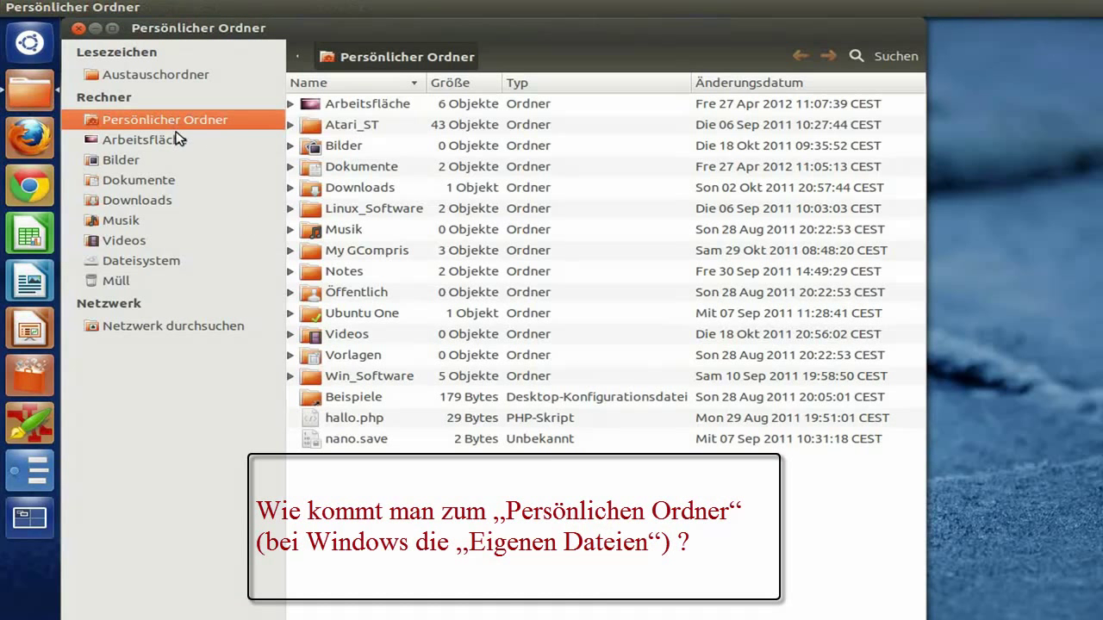
left_click(131, 140)
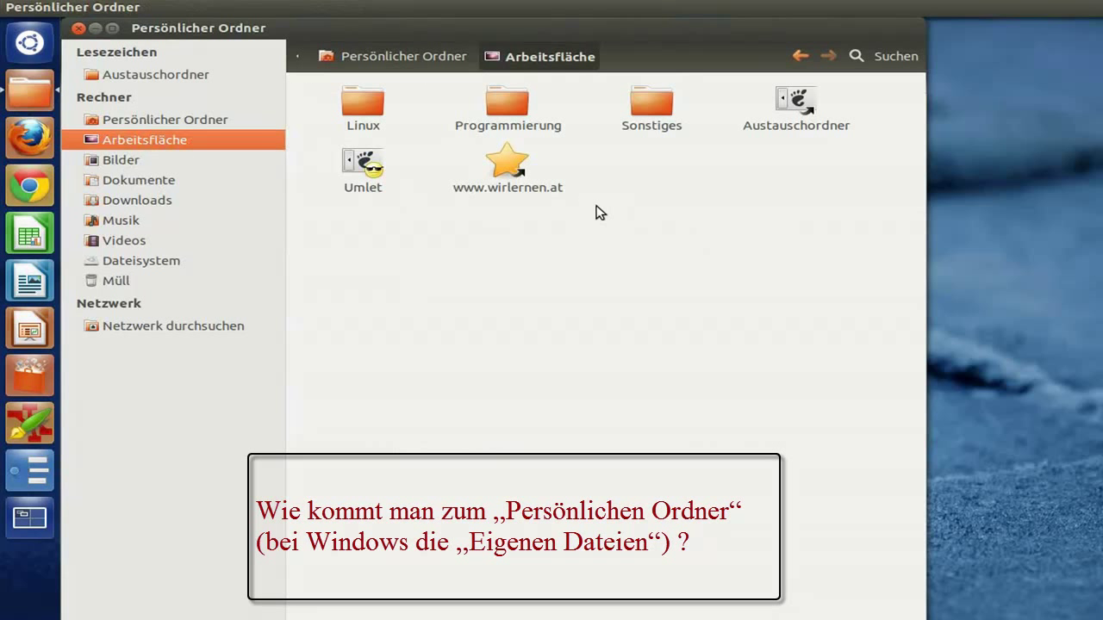
left_click(80, 30)
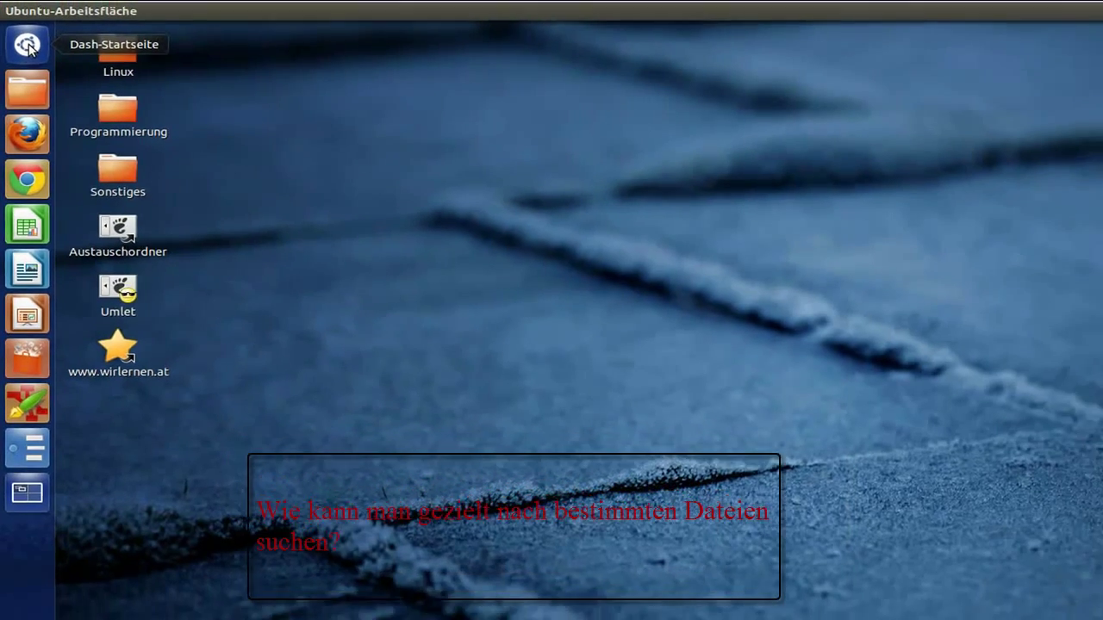
Open the Dash's file and folder search, examine its filters for modification date, type and size, and close the Dash
left_click(31, 45)
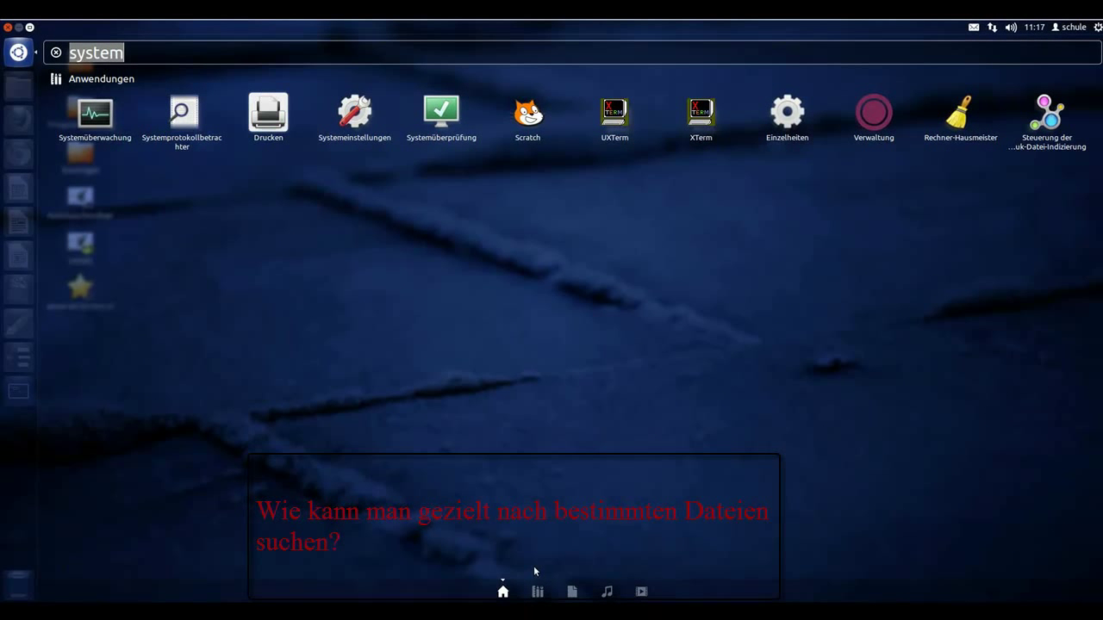
left_click(571, 591)
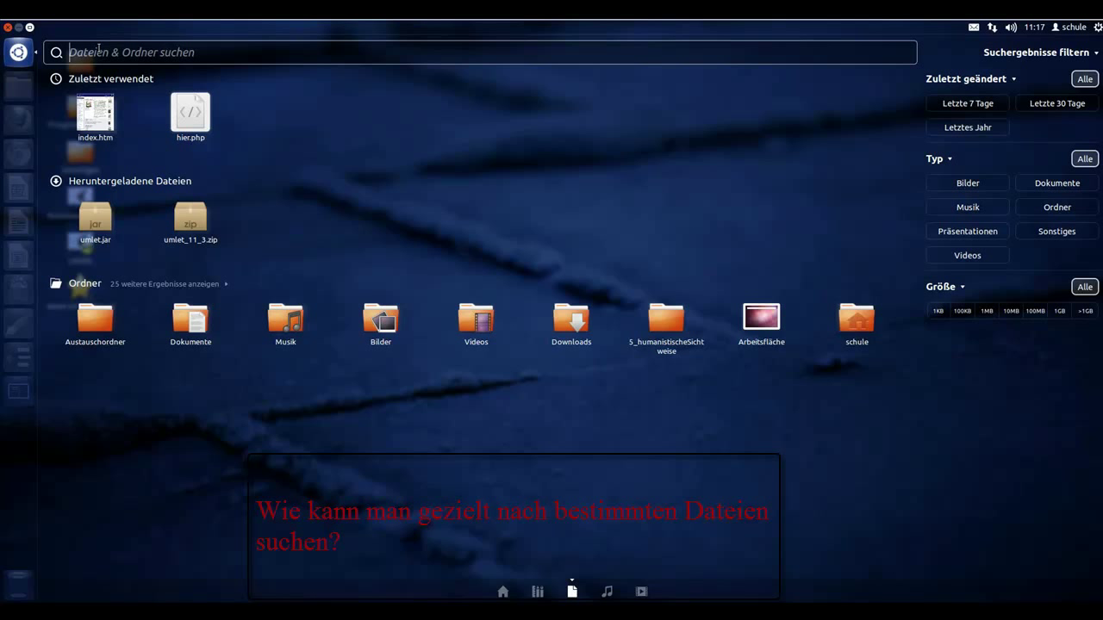
left_click(1049, 53)
left_click(1050, 52)
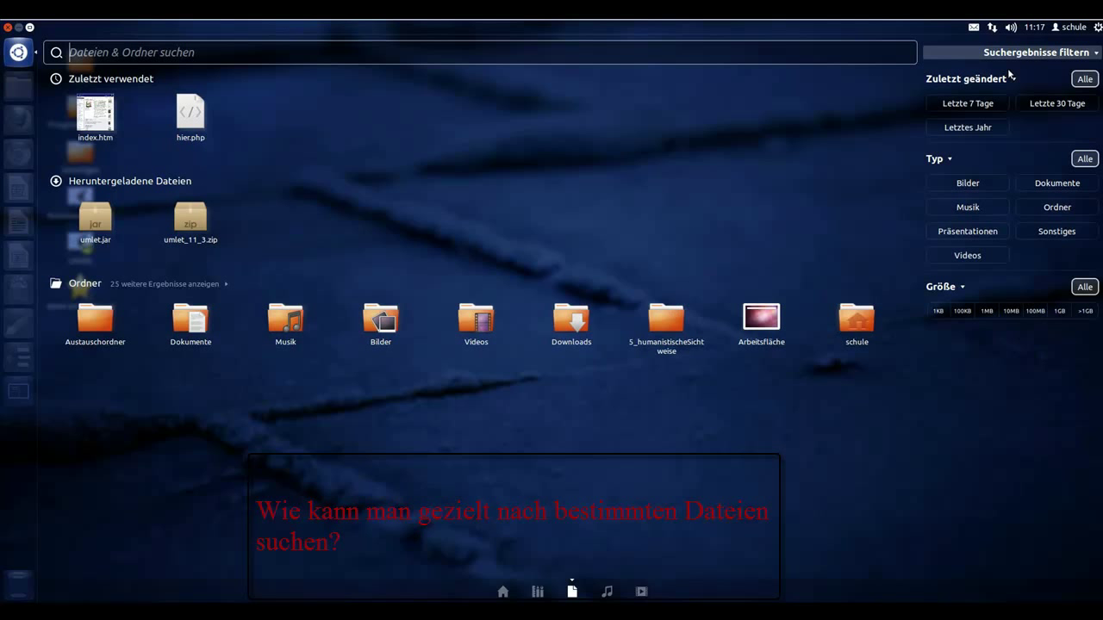
left_click(967, 128)
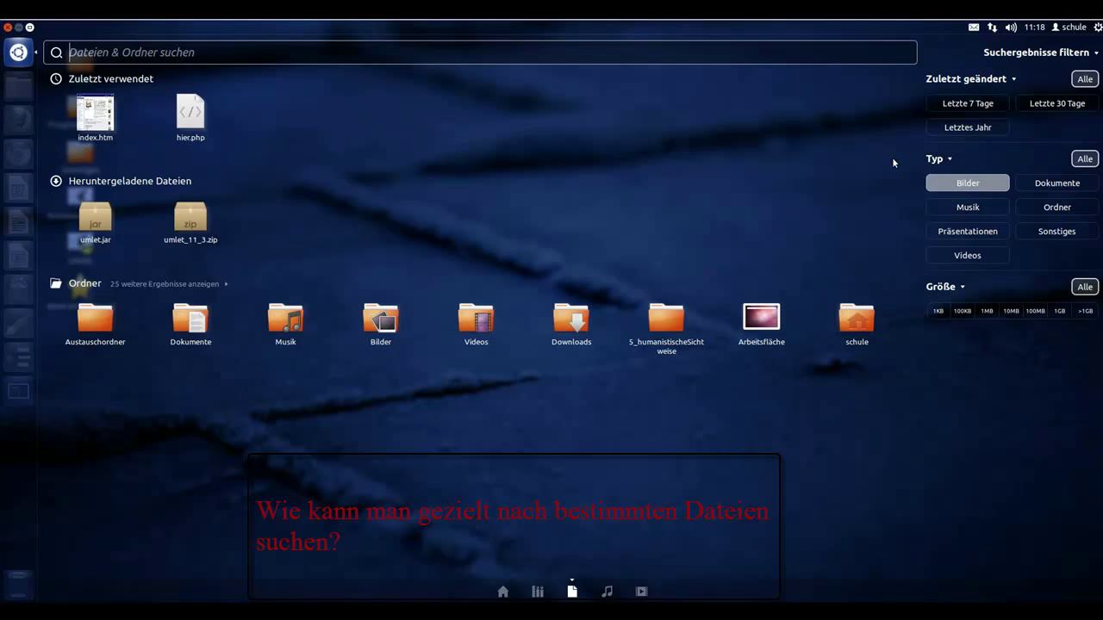
left_click(9, 26)
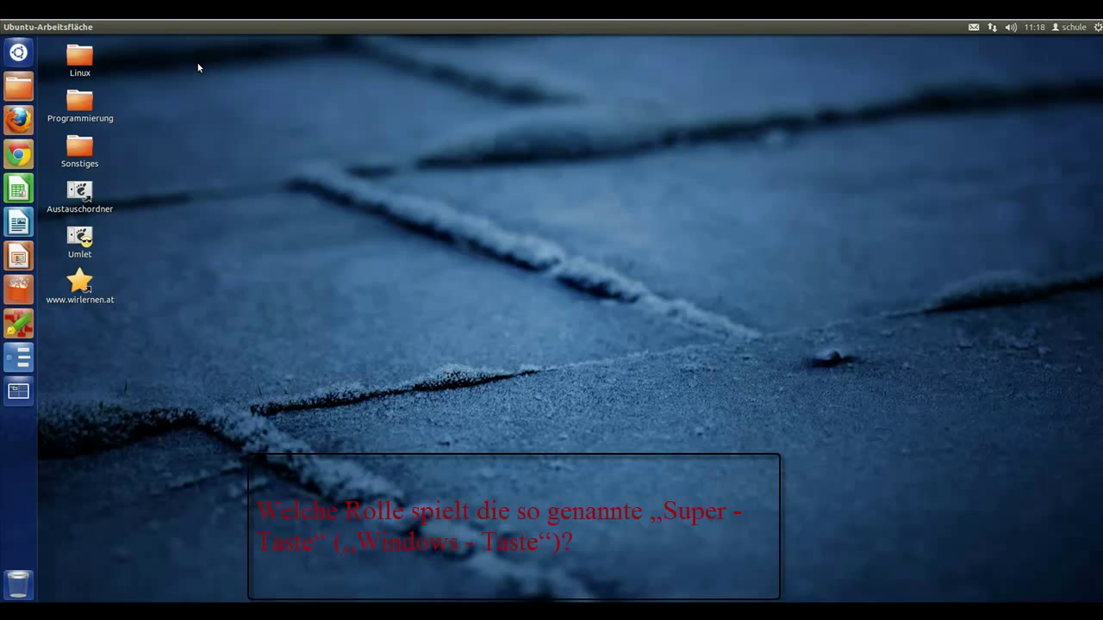
Show the Tastenkombinationen overview, and launch LibreOffice Writer through its launcher number 5, closing it again
key("super")
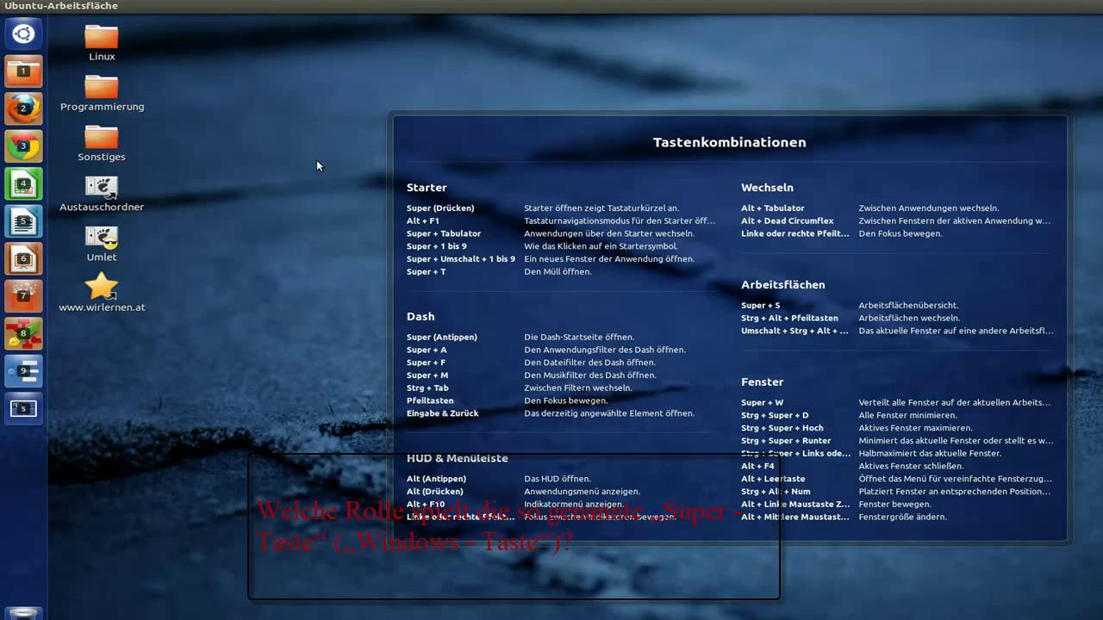
key("super+5")
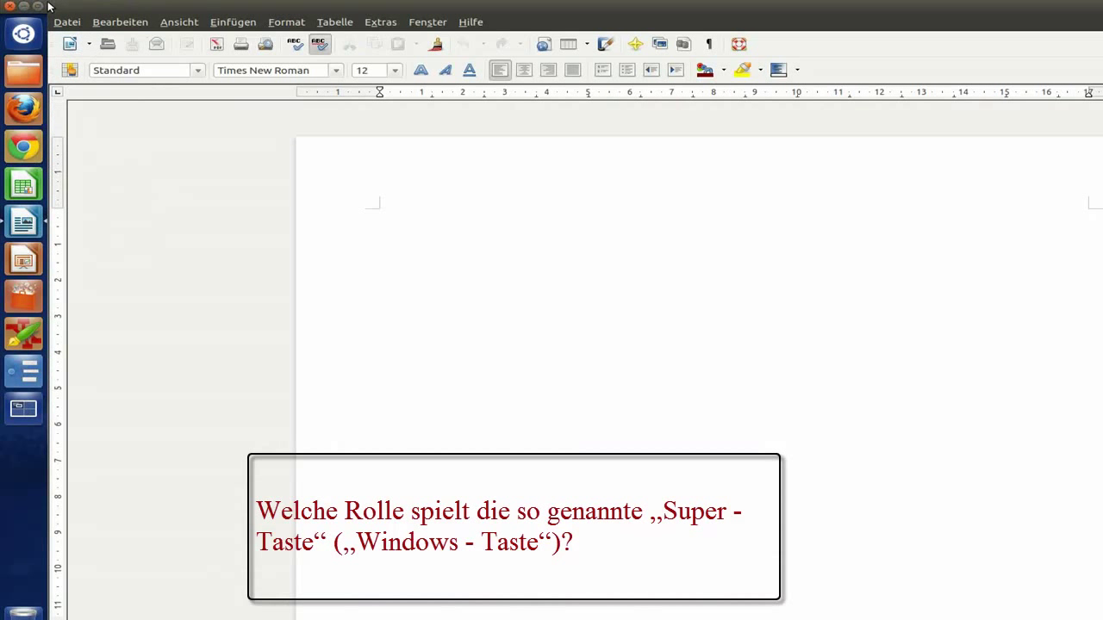
left_click(11, 9)
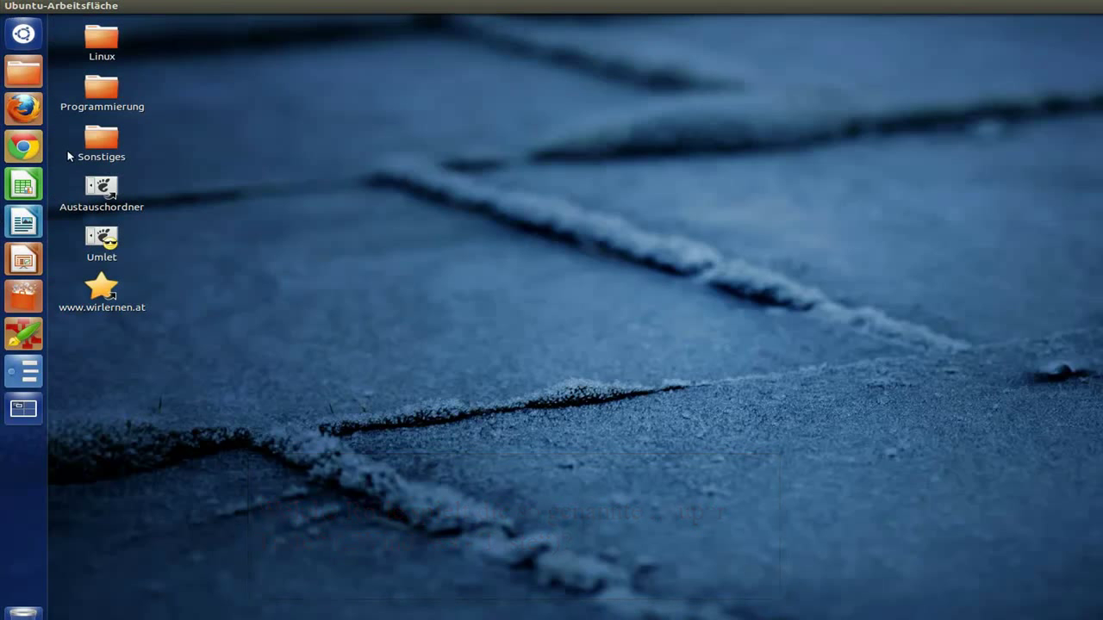
Move the LibreOffice Writer entry above LibreOffice Calc in the launcher
left_click_drag(29, 226, 26, 184)
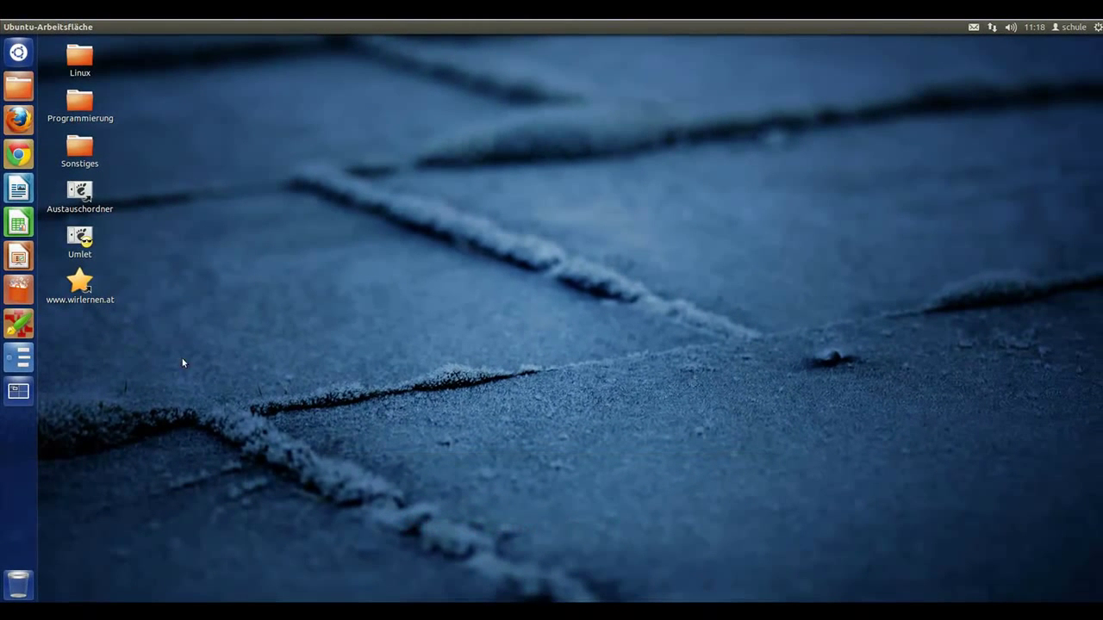
Open the Darstellung system settings, view the Verhalten options for automatically hiding the launcher, and close the settings
left_click(1098, 26)
mouse_move(1071, 26)
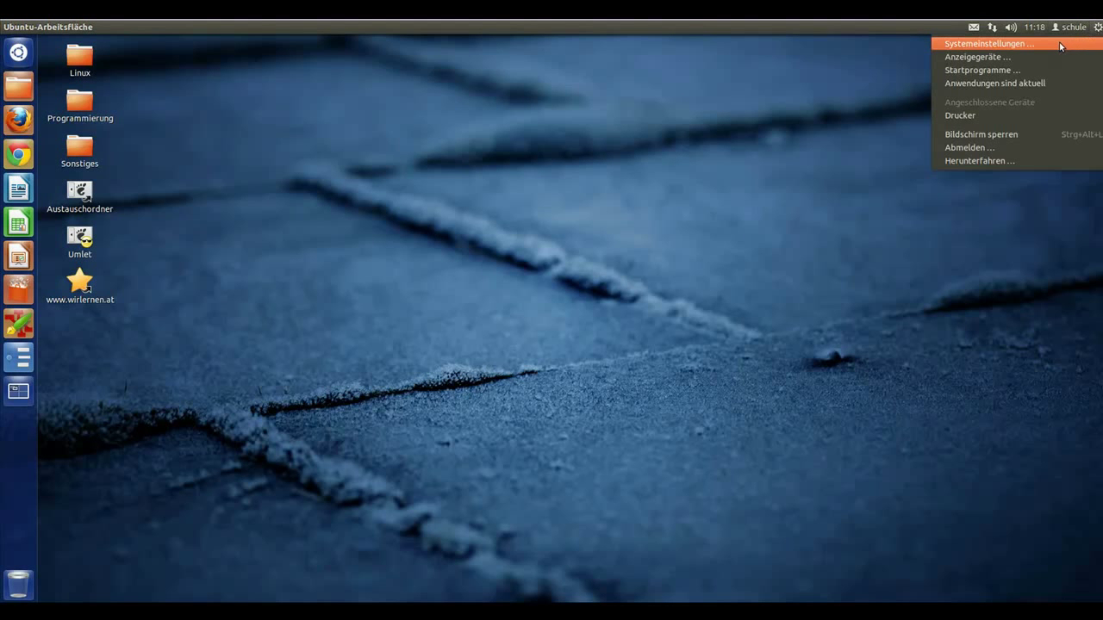
left_click(1003, 46)
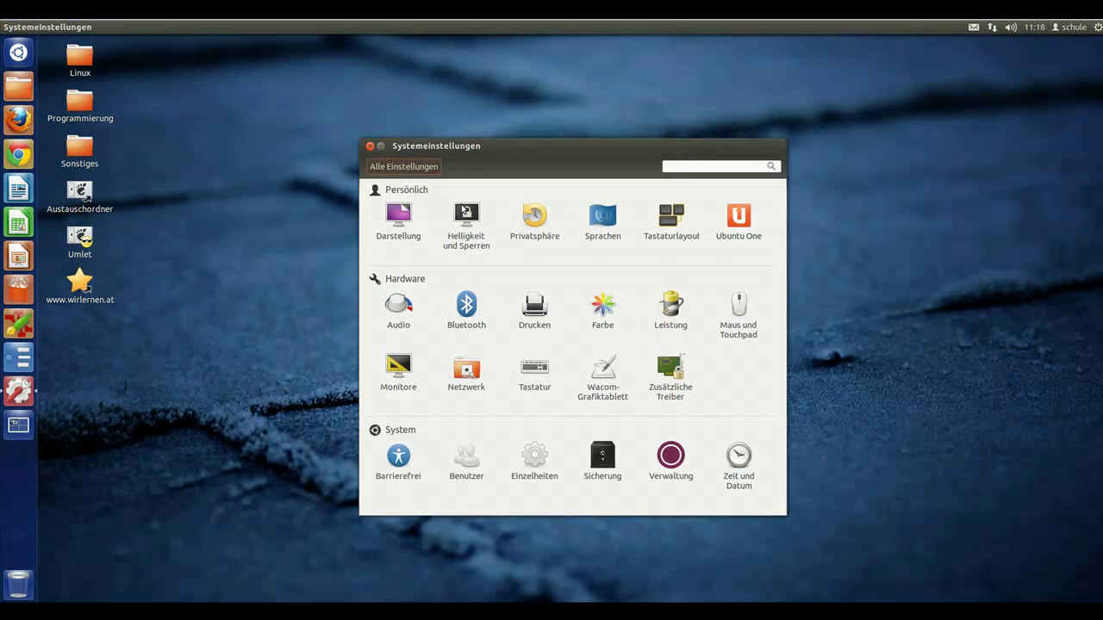
left_click(407, 223)
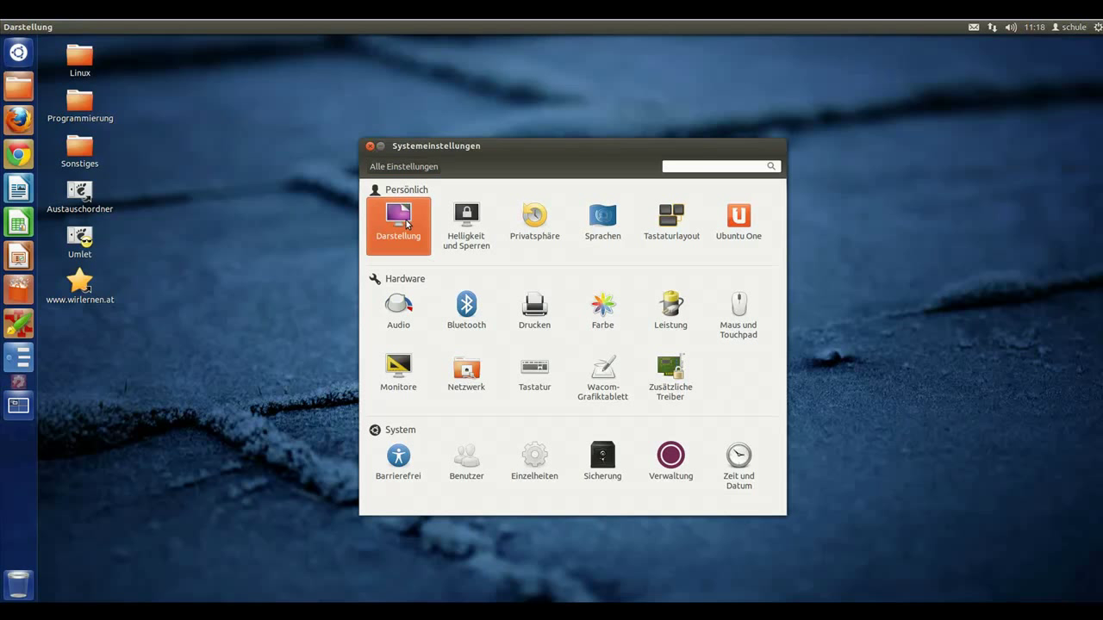
left_click(472, 193)
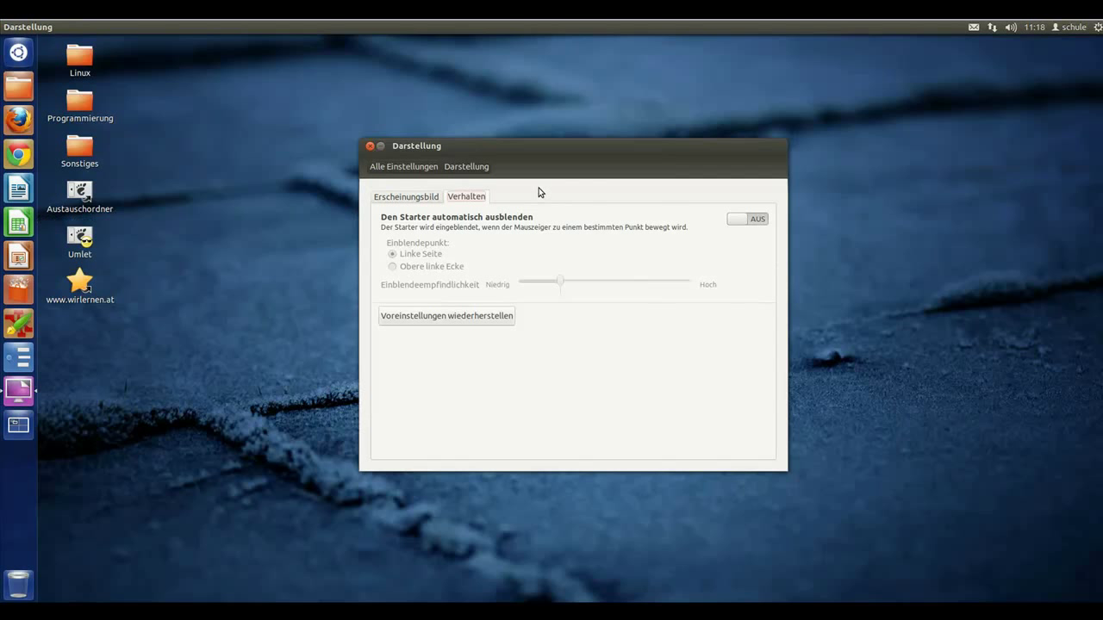
left_click(371, 146)
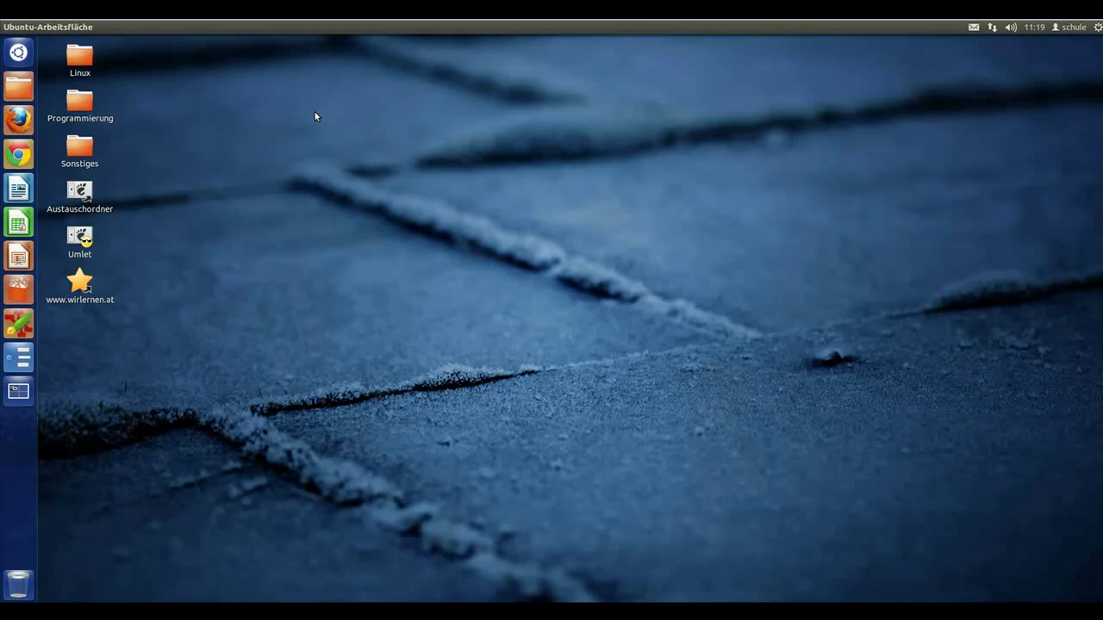
View the context options of the empty desktop, and dismiss them without choosing one
right_click(315, 112)
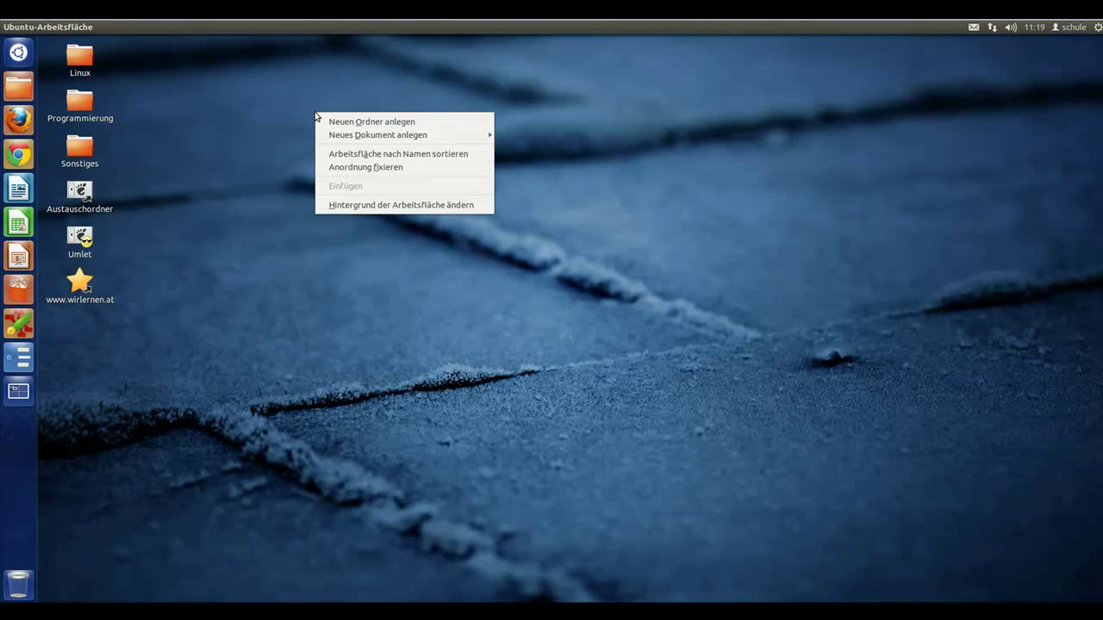
left_click(234, 98)
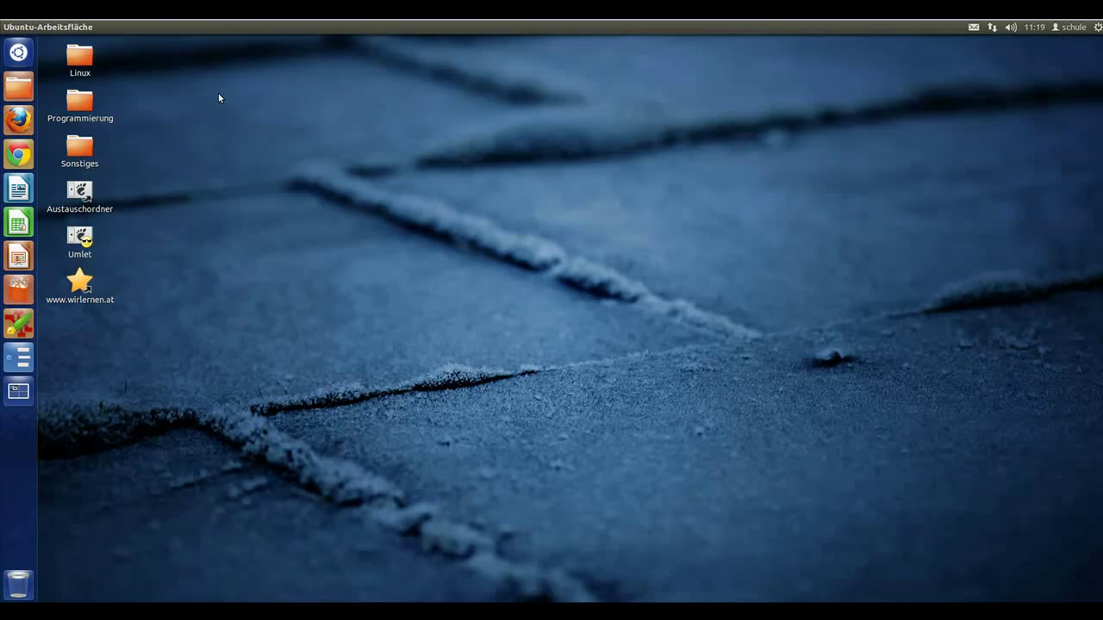
right_click(219, 98)
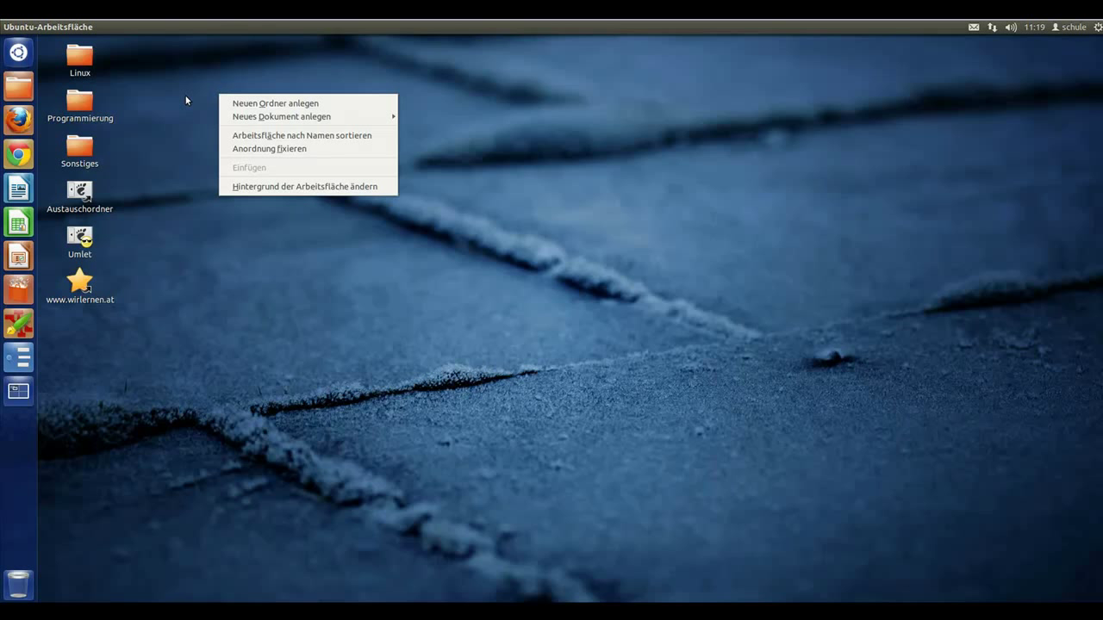
left_click(186, 100)
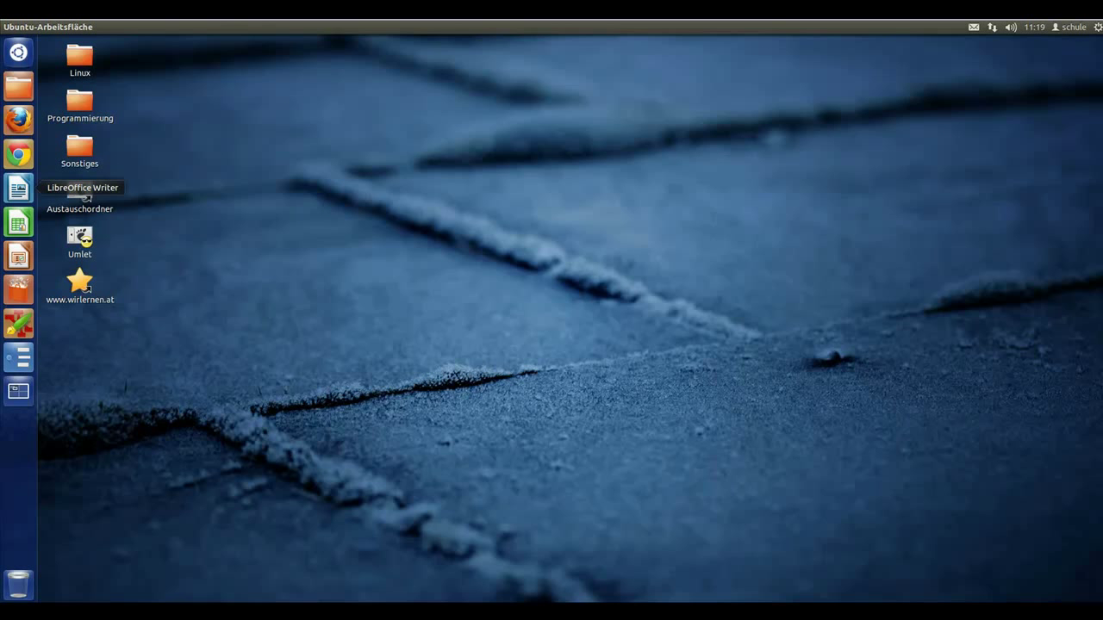